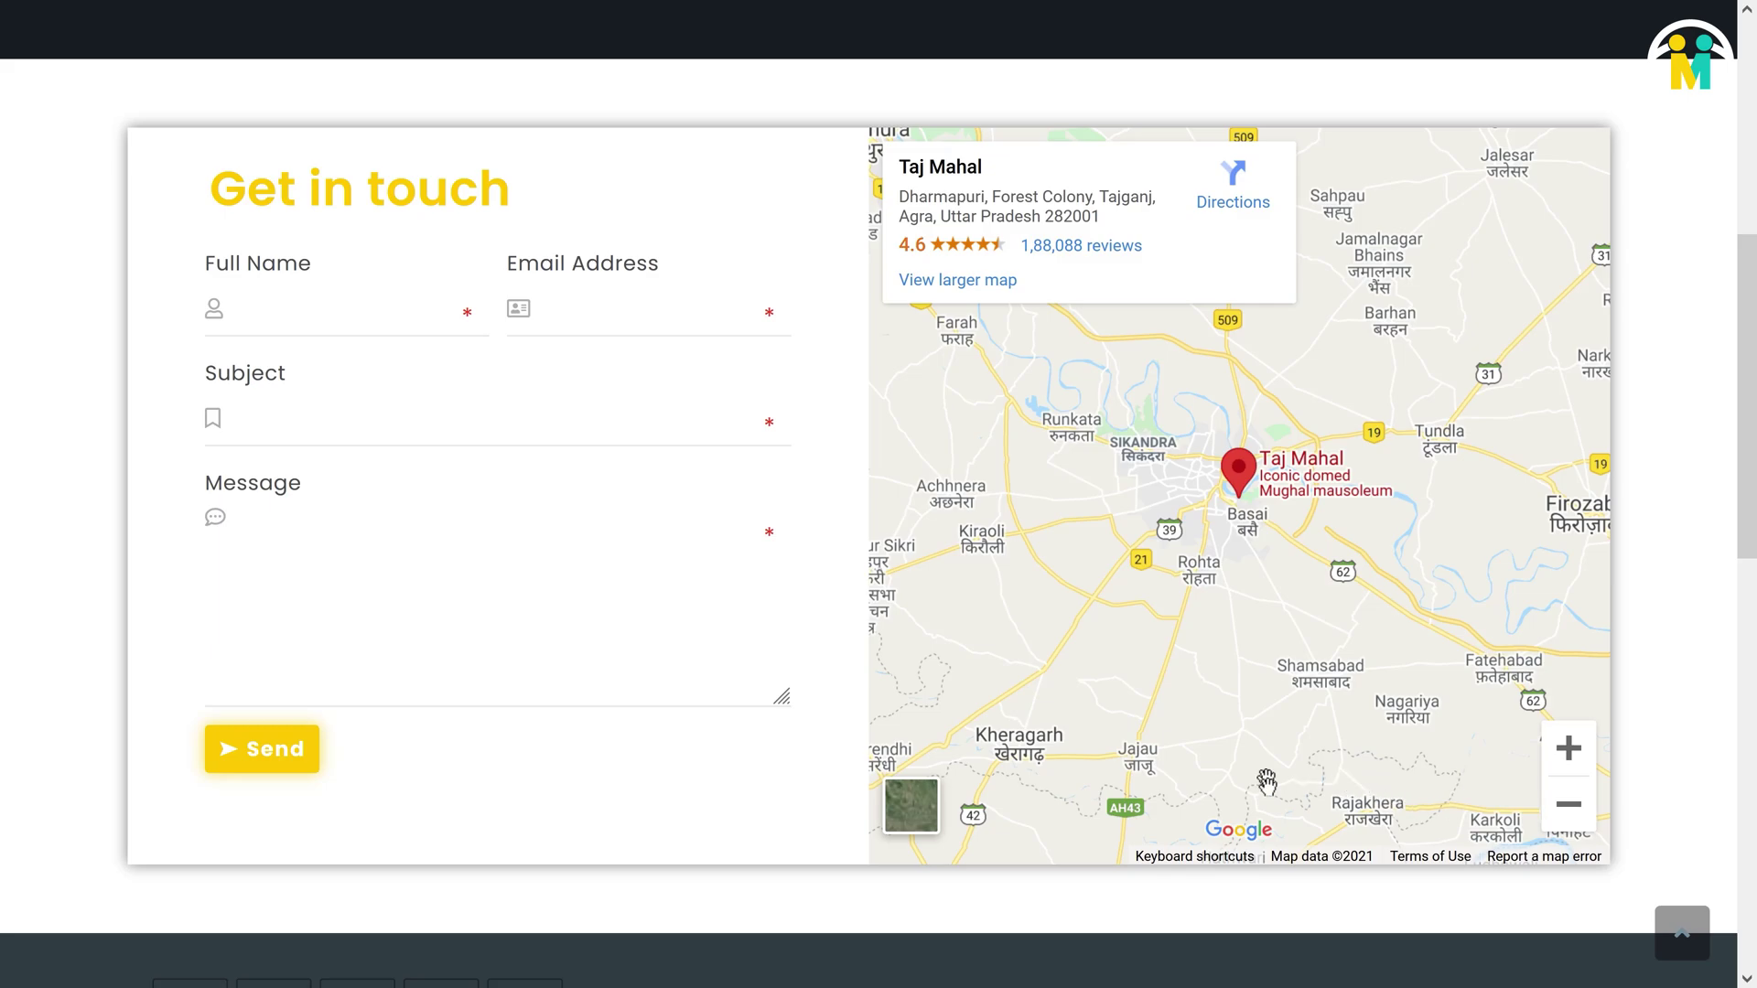
# Step: Switch the contact page's Taj Mahal map to satellite imagery and inspect the area around the monument
pyautogui.click(910, 805)
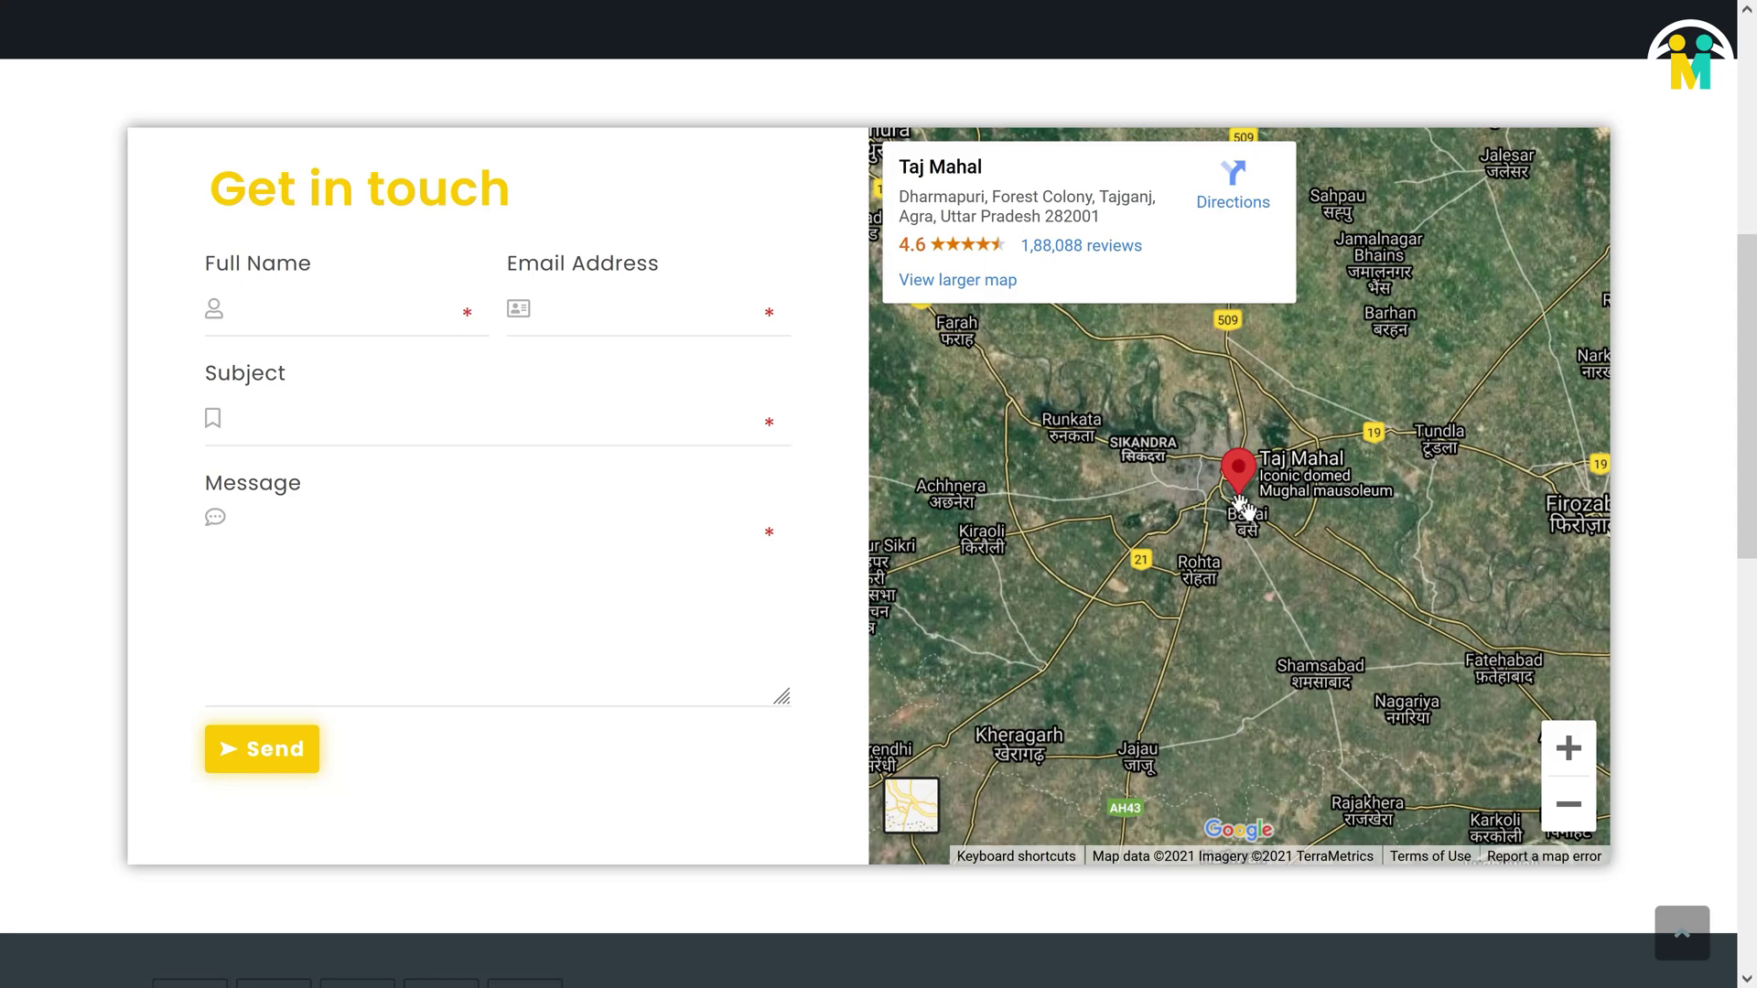
pyautogui.scroll(5, 1241, 505)
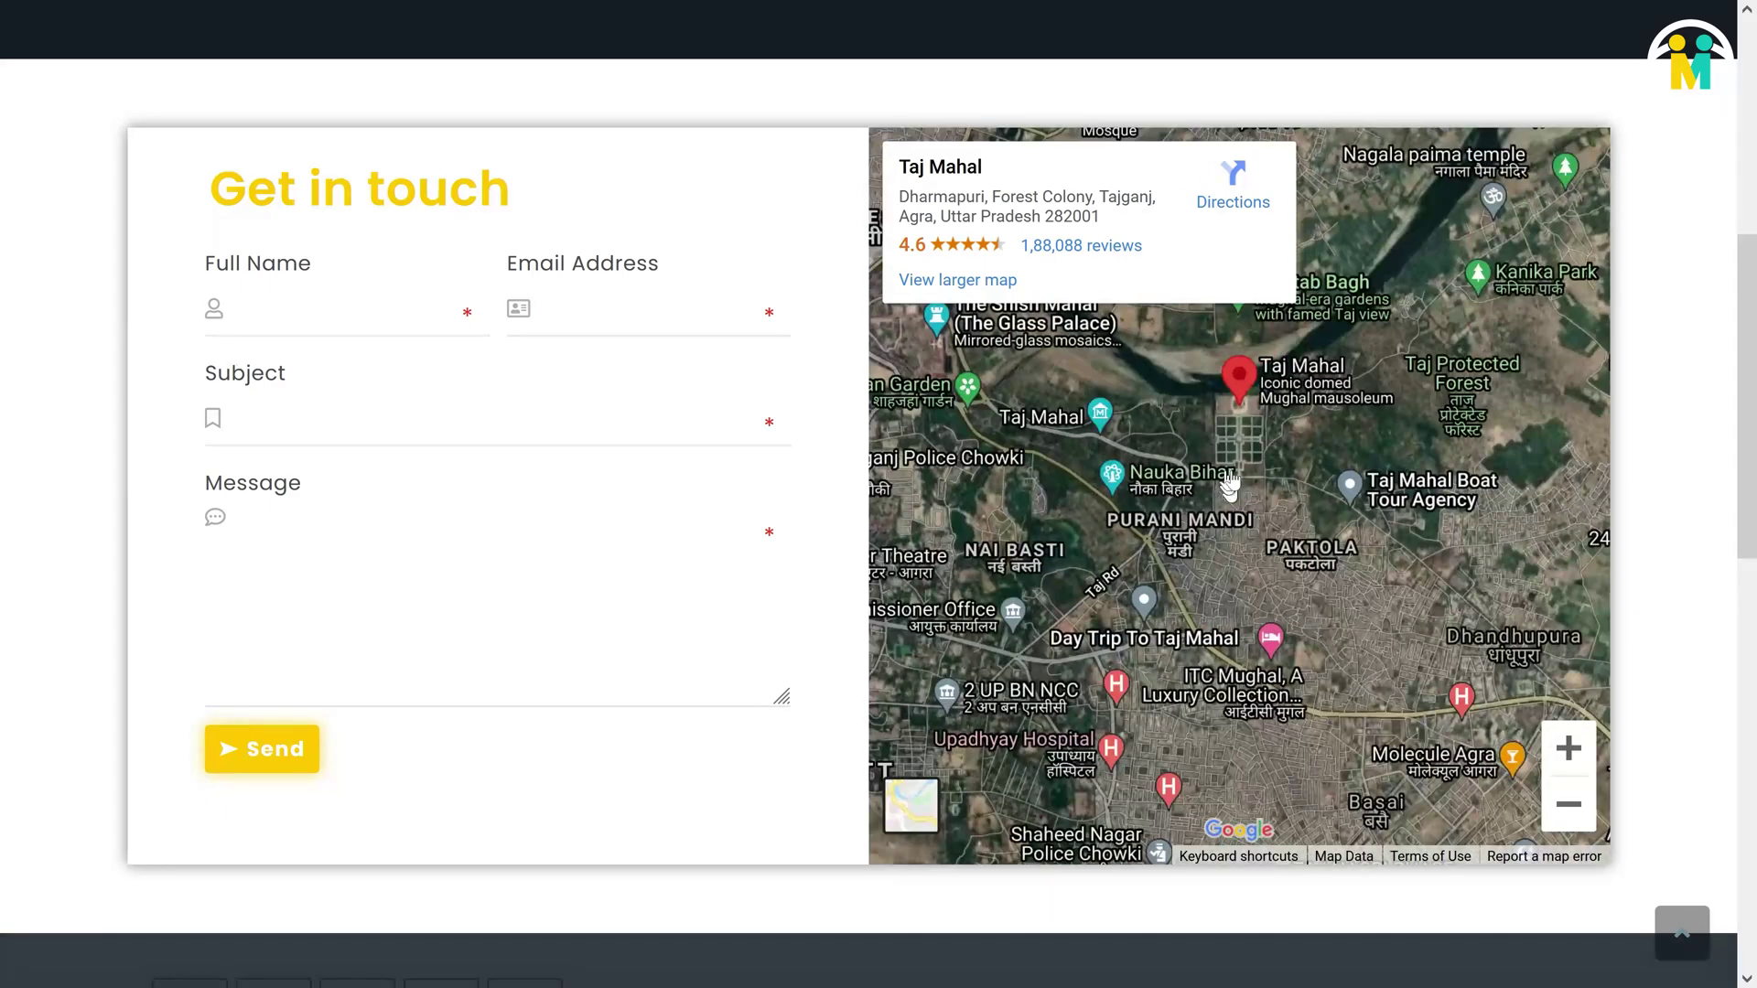
pyautogui.scroll(4, 1227, 425)
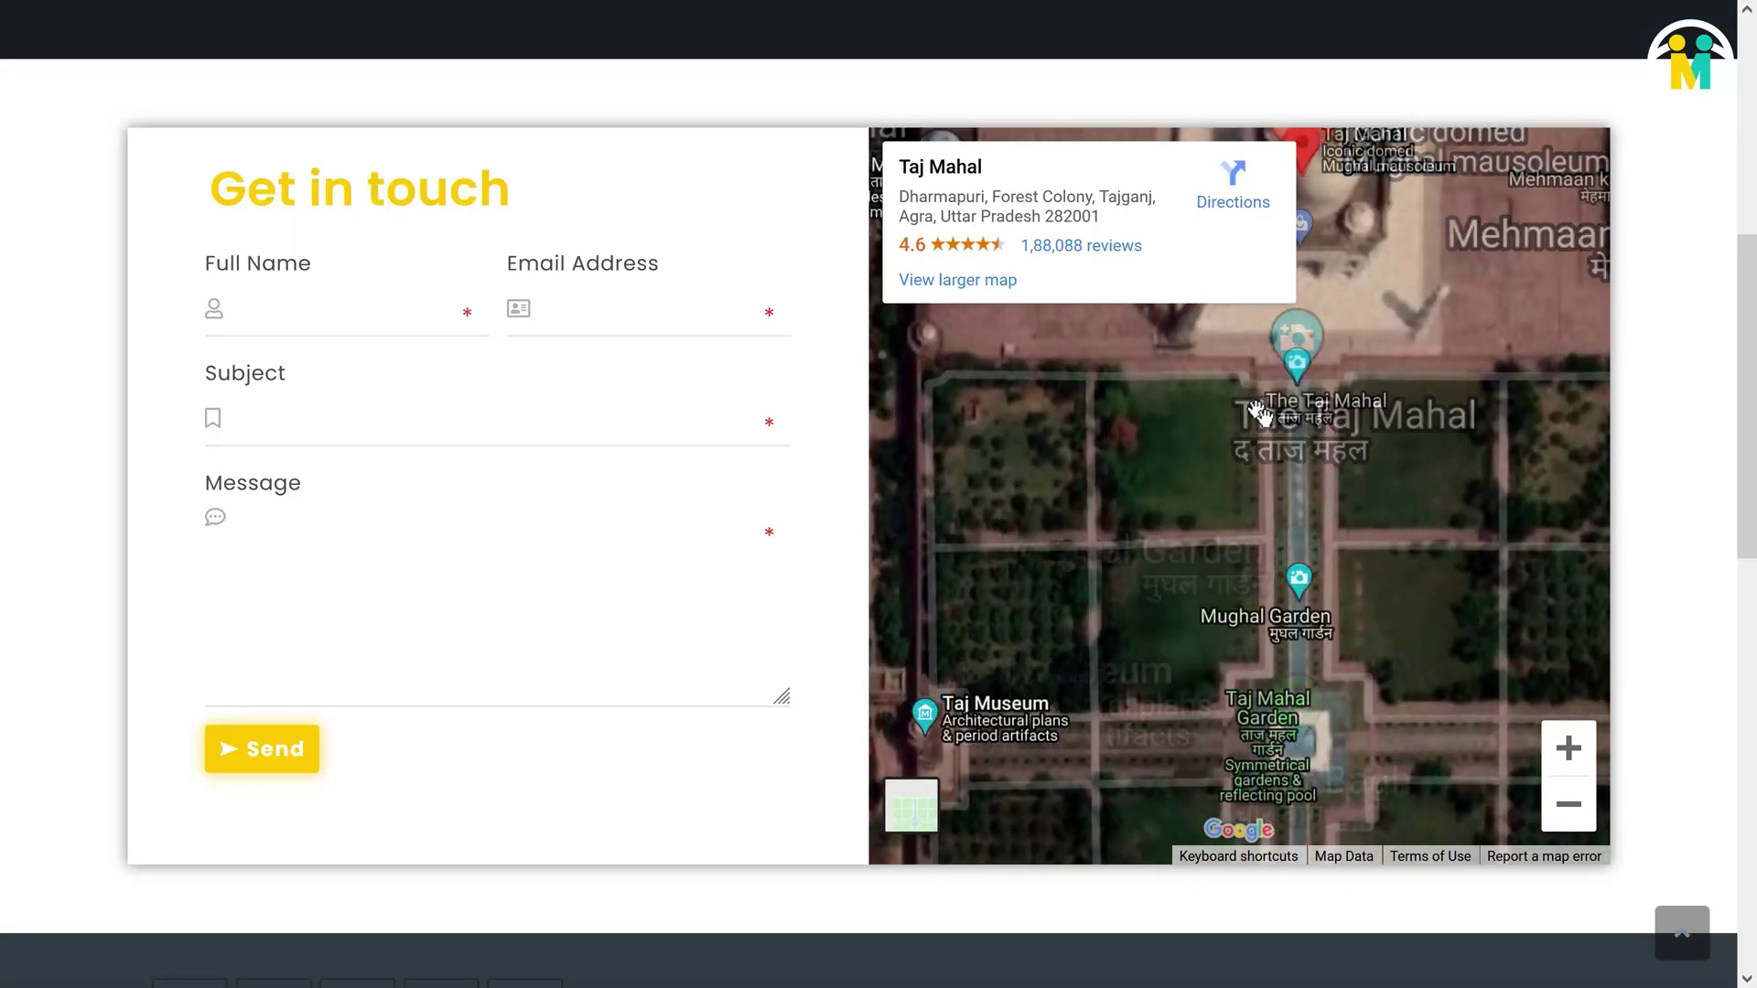
pyautogui.moveTo(1302, 353); pyautogui.dragTo(1278, 560)
pyautogui.scroll(-2, 1256, 540)
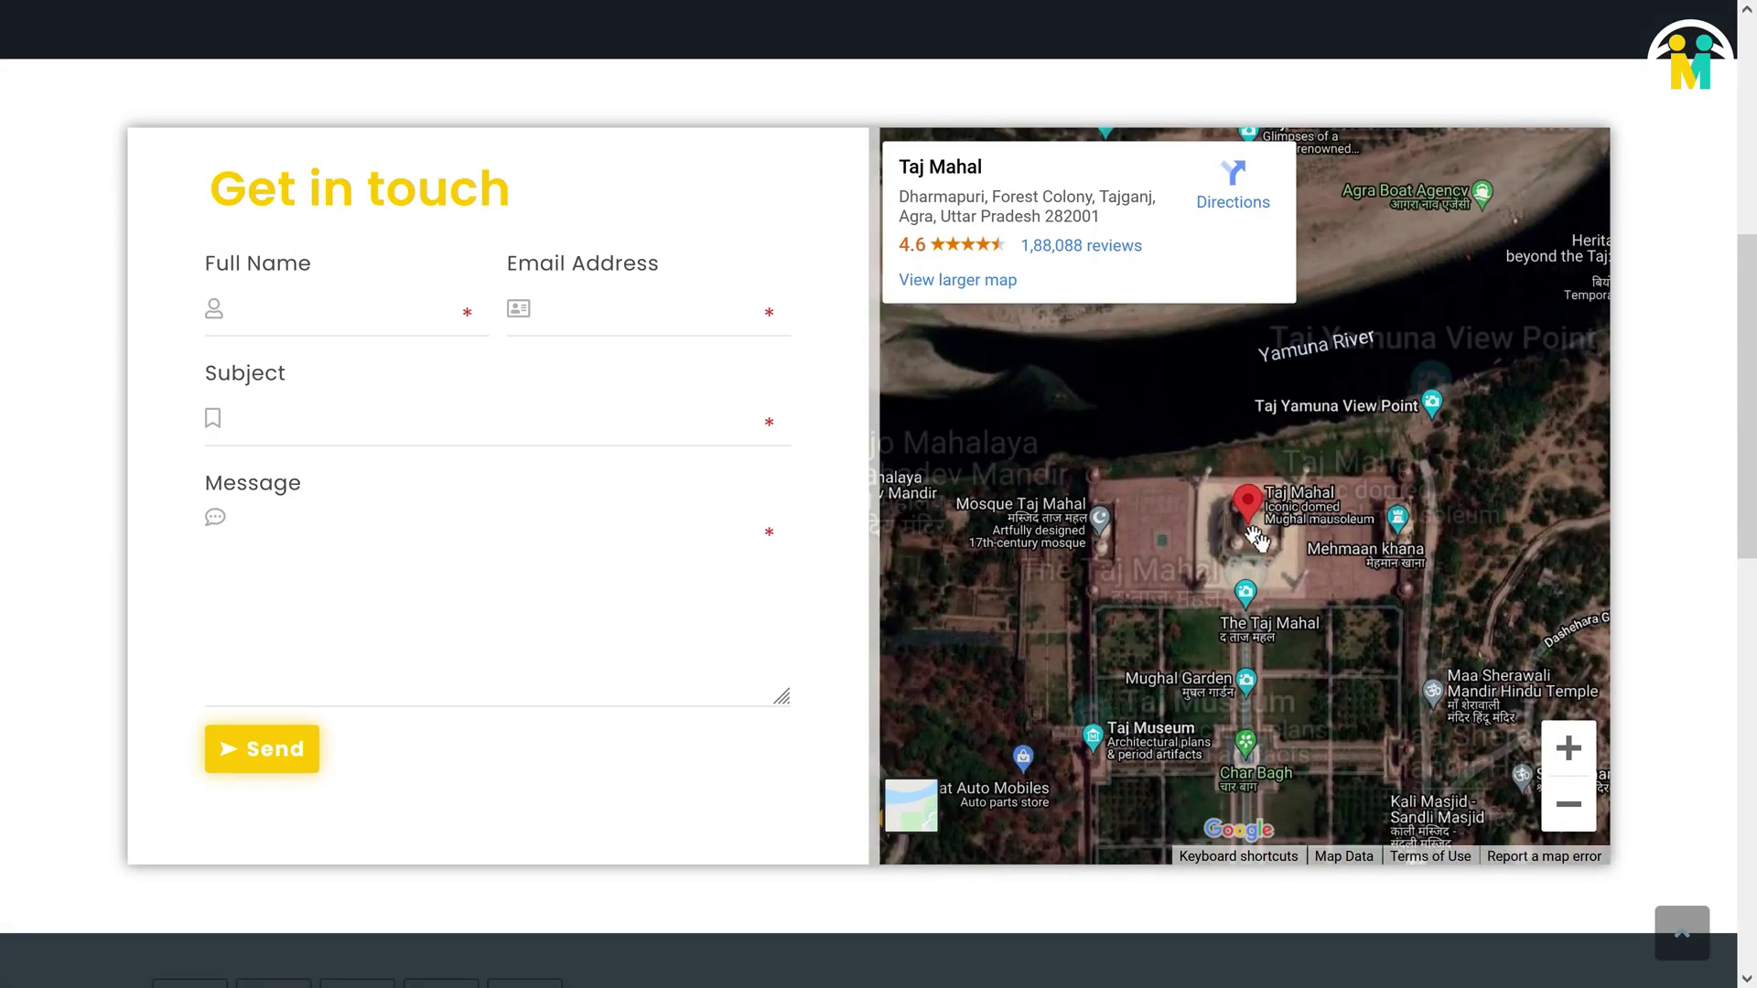
pyautogui.scroll(-3, 1253, 540)
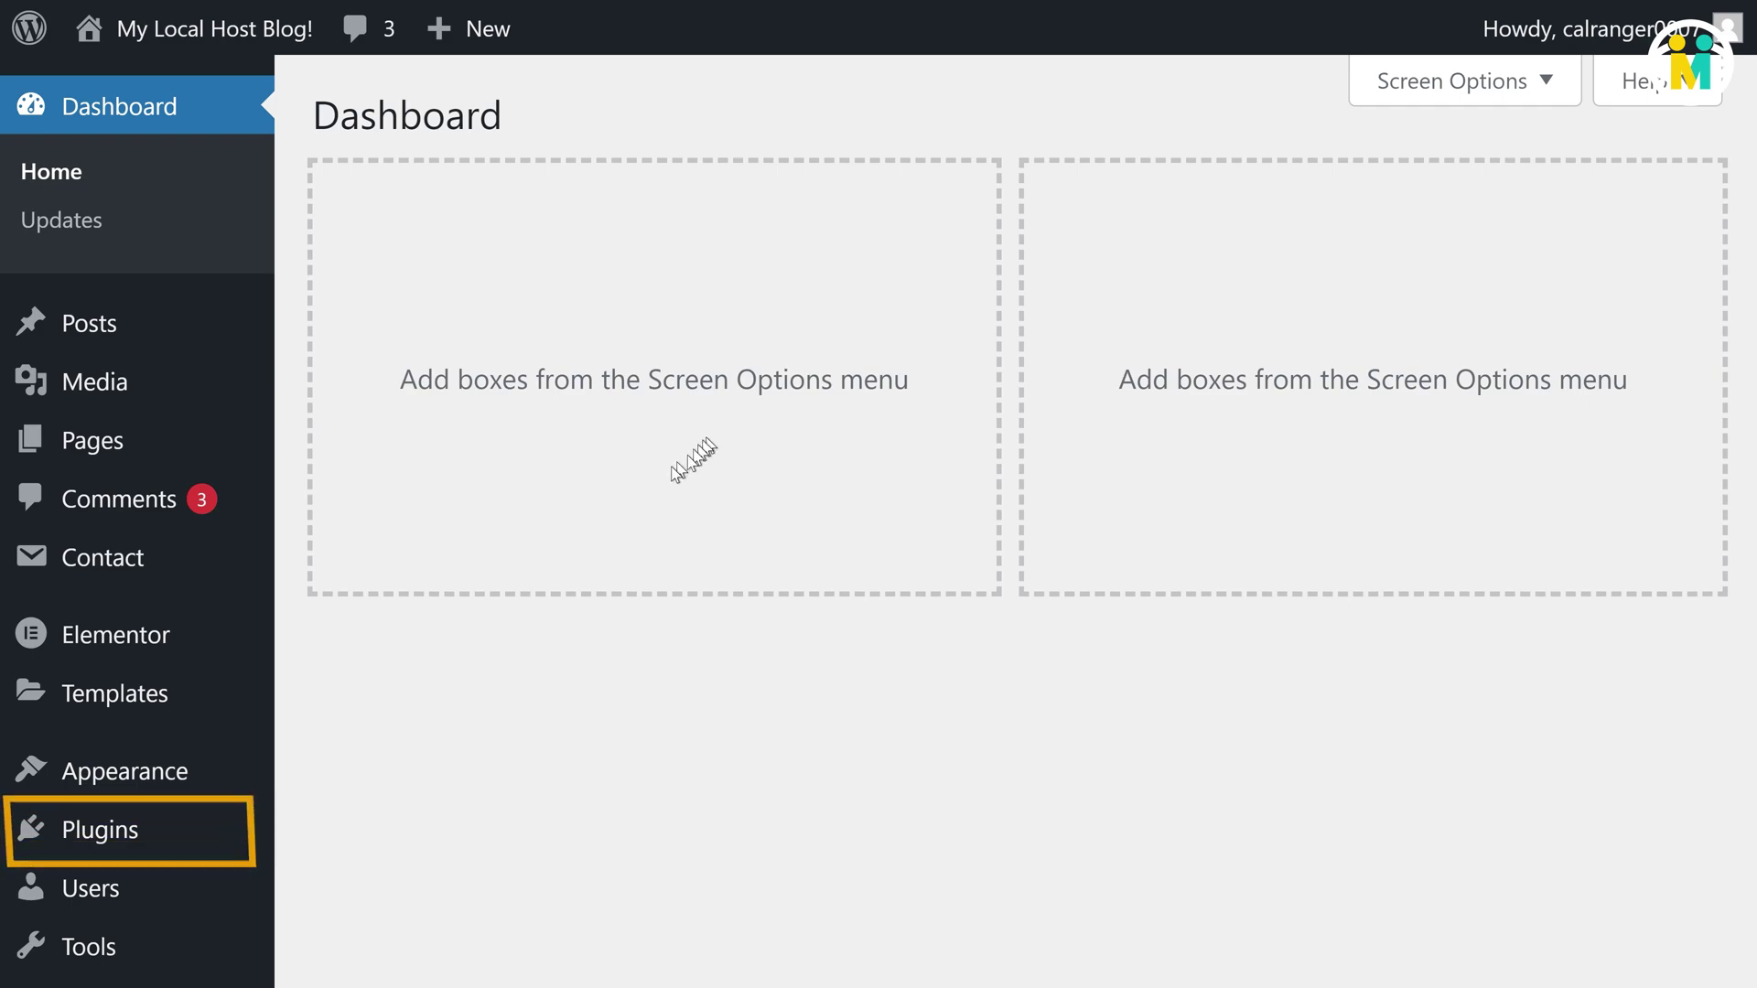
# Step: Find the WP Mail SMTP by WPForms plugin by searching for "wp mail smtp", and install and activate it
pyautogui.moveTo(170, 846)
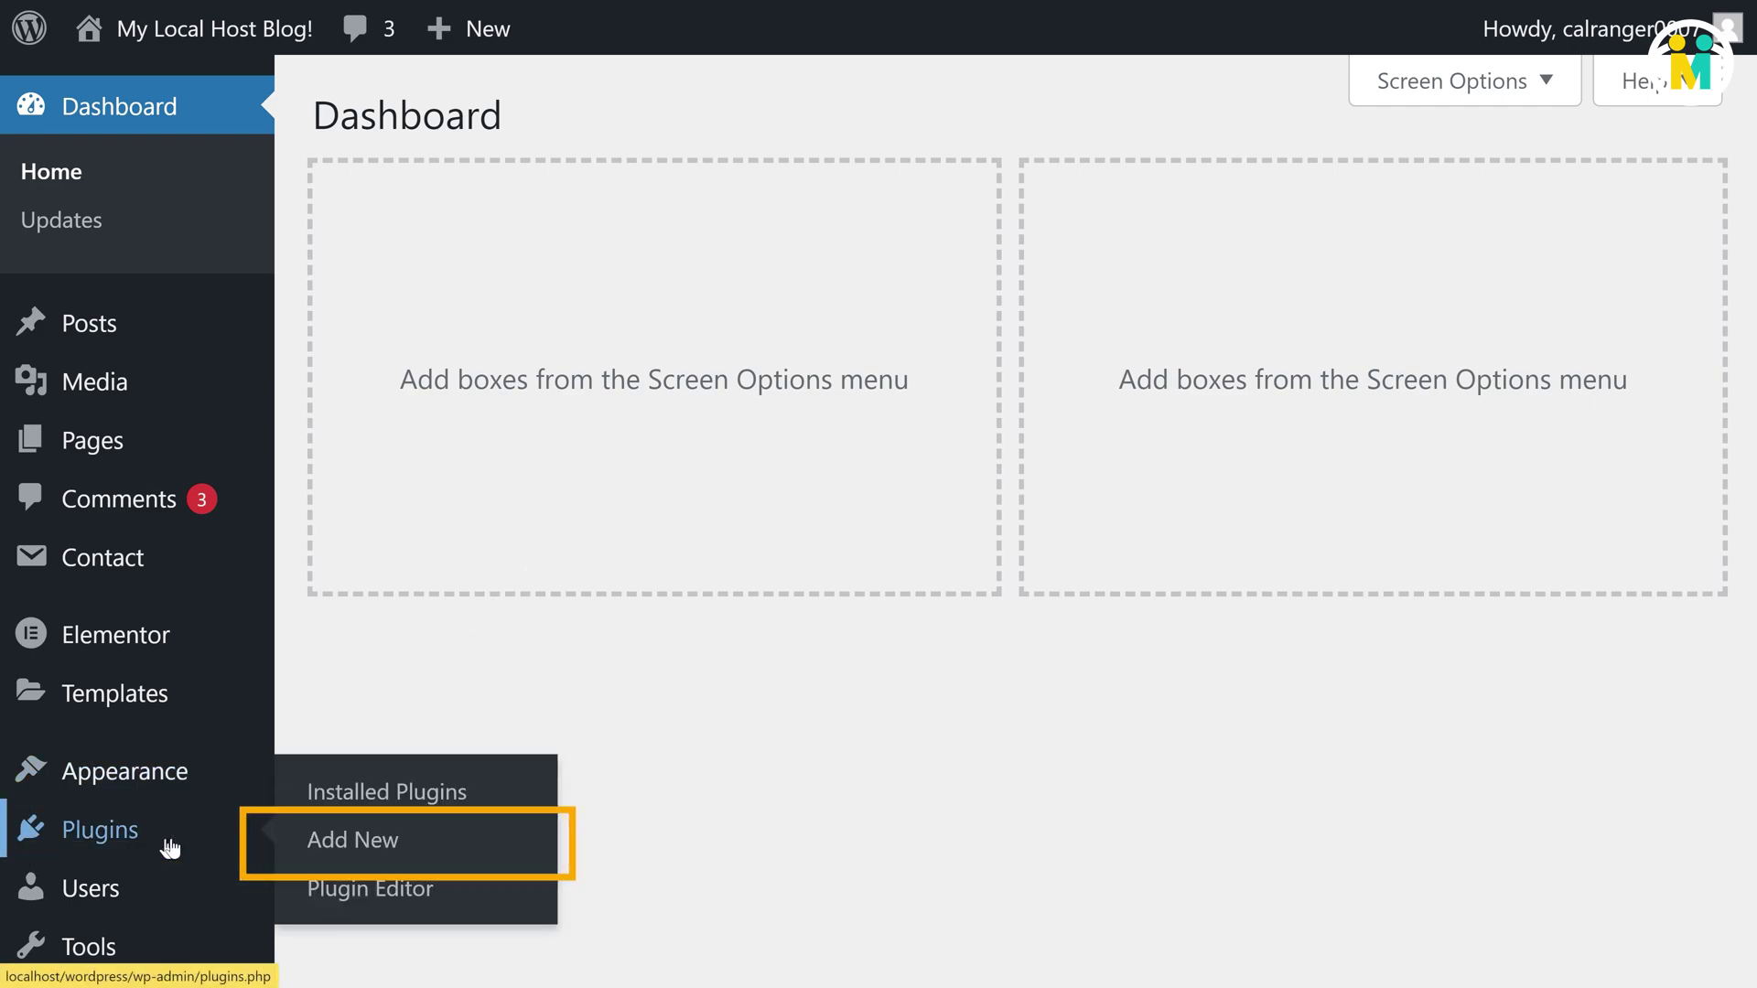
pyautogui.click(327, 844)
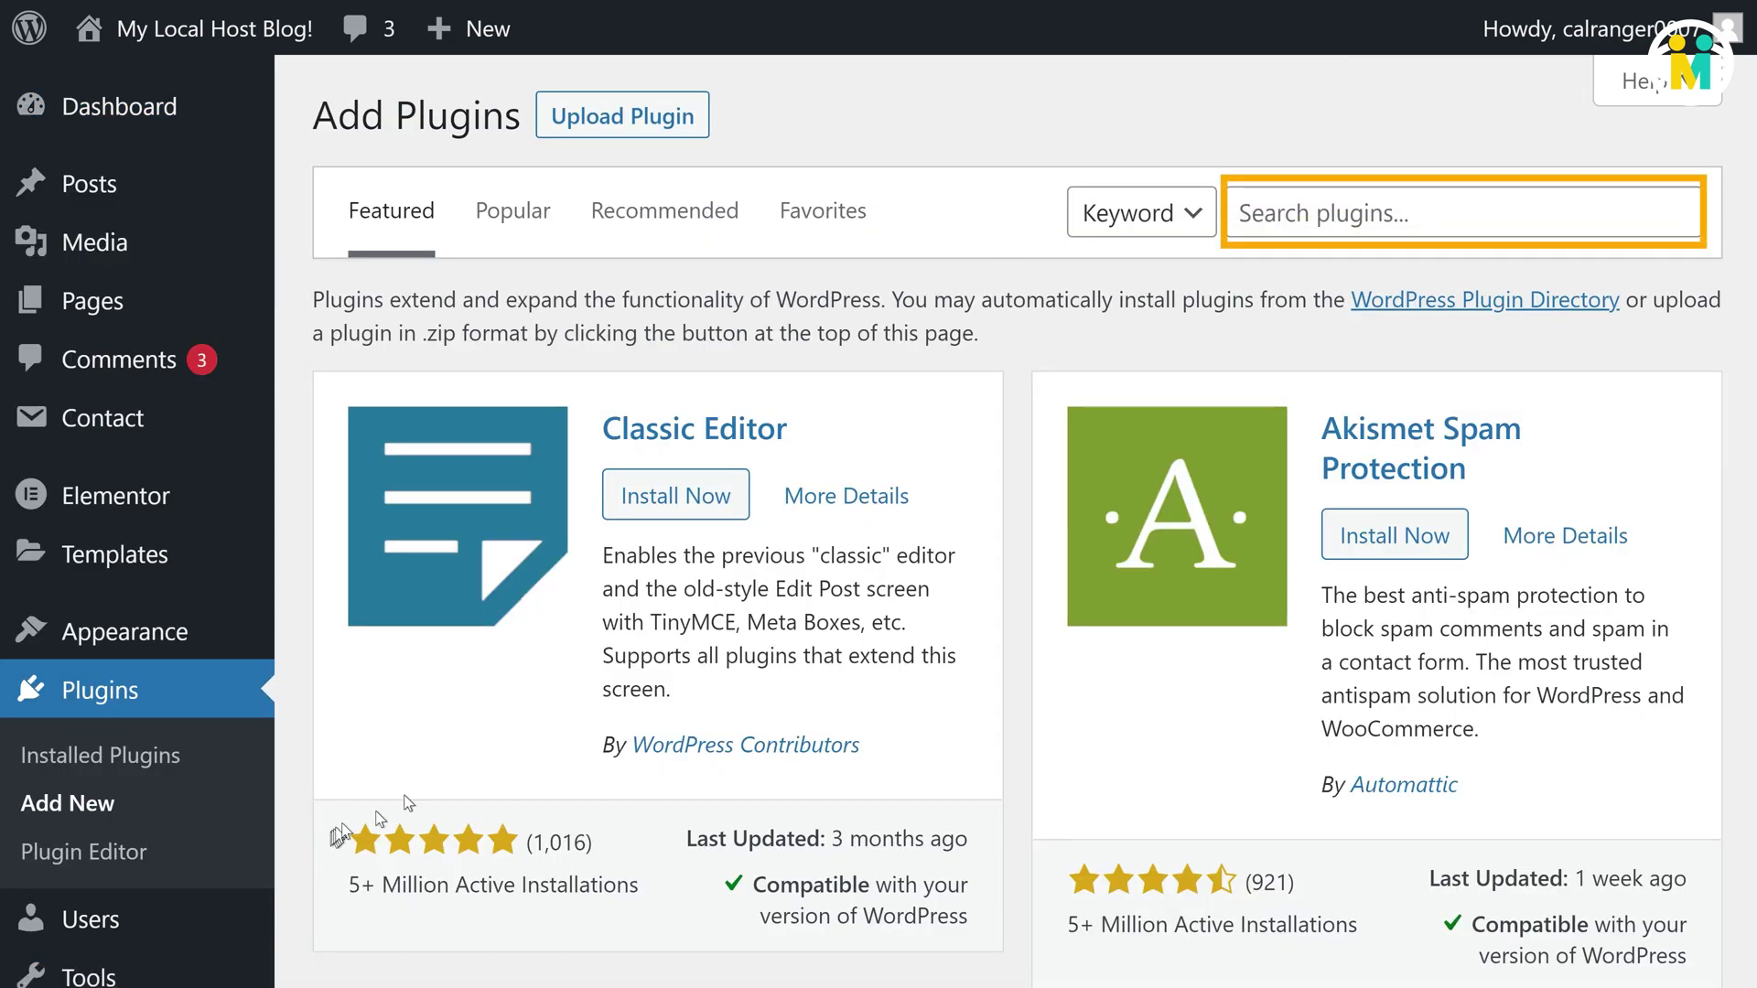
pyautogui.click(1372, 205)
pyautogui.write('wp mail smtp')
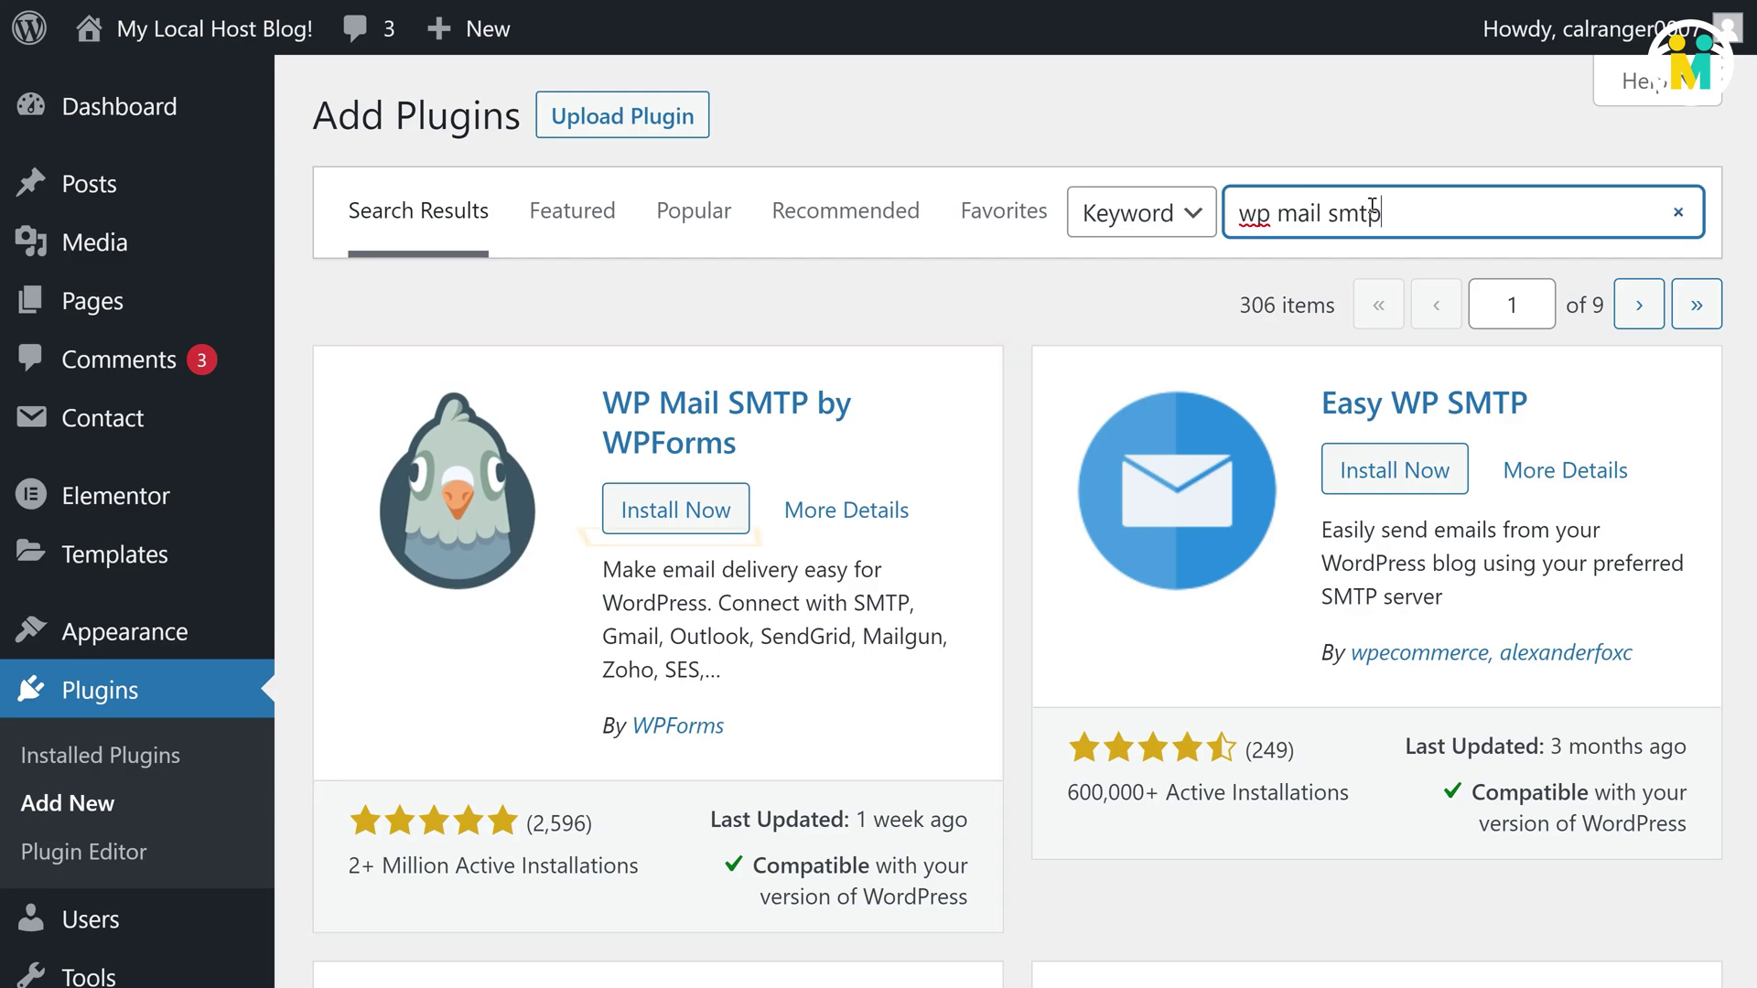
pyautogui.click(694, 526)
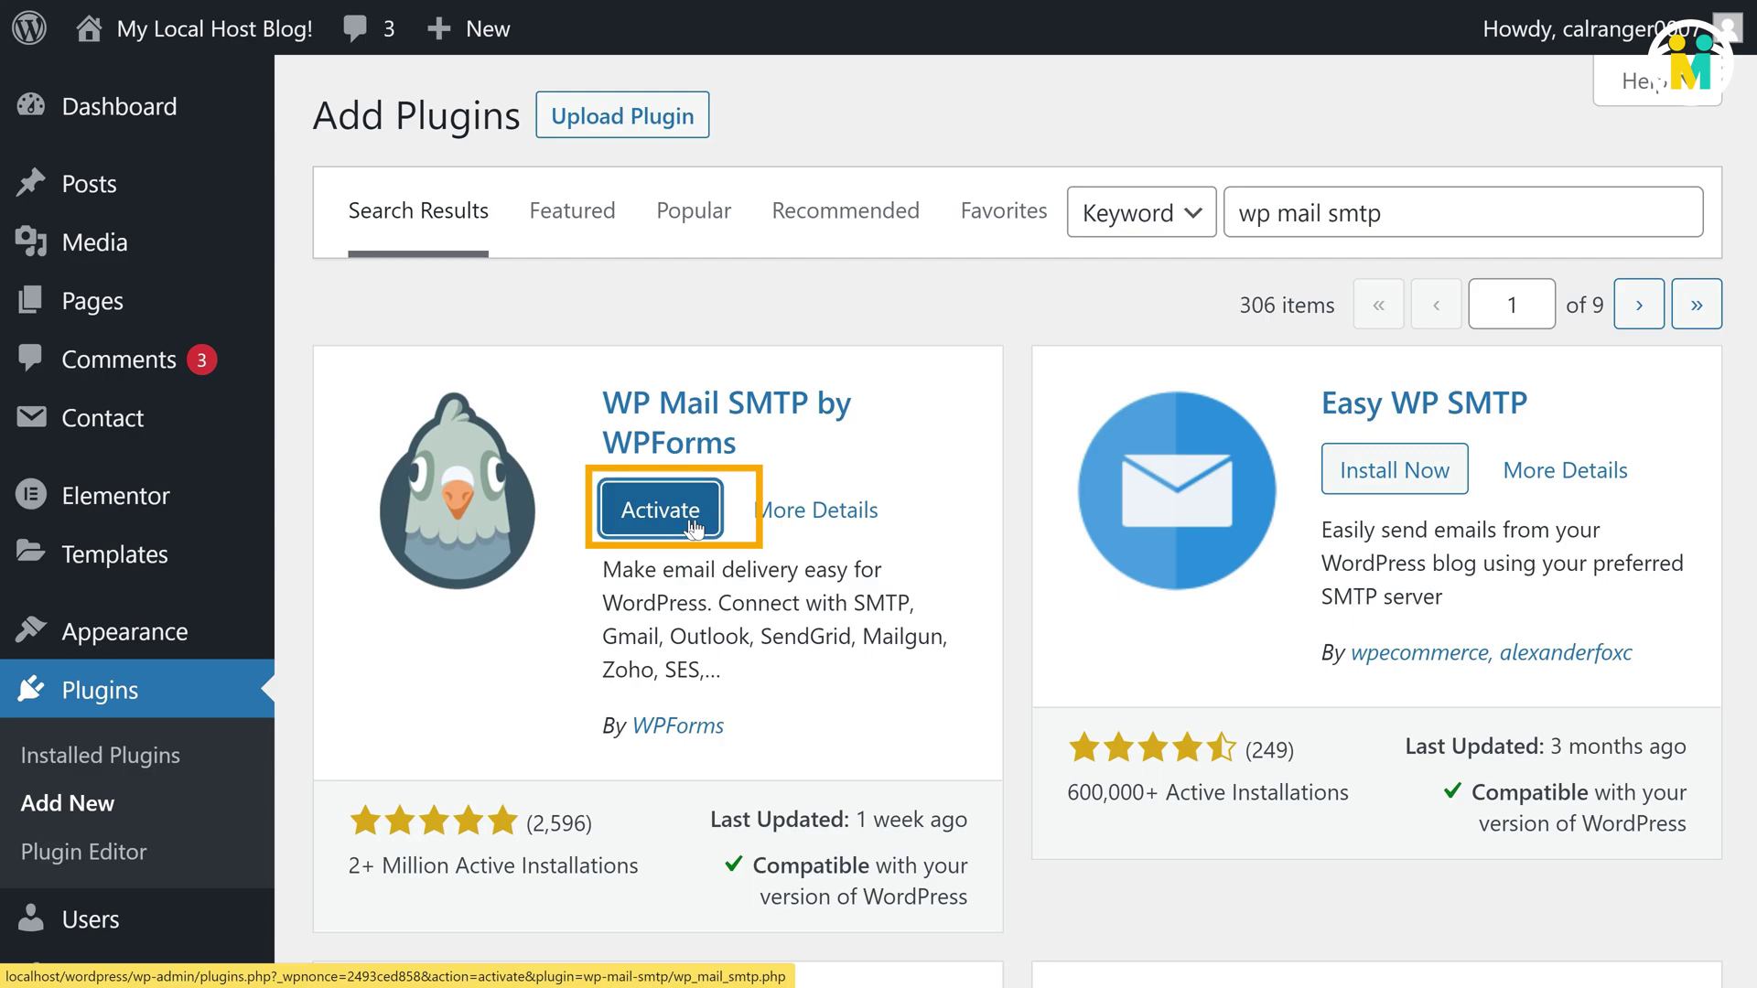
pyautogui.click(694, 529)
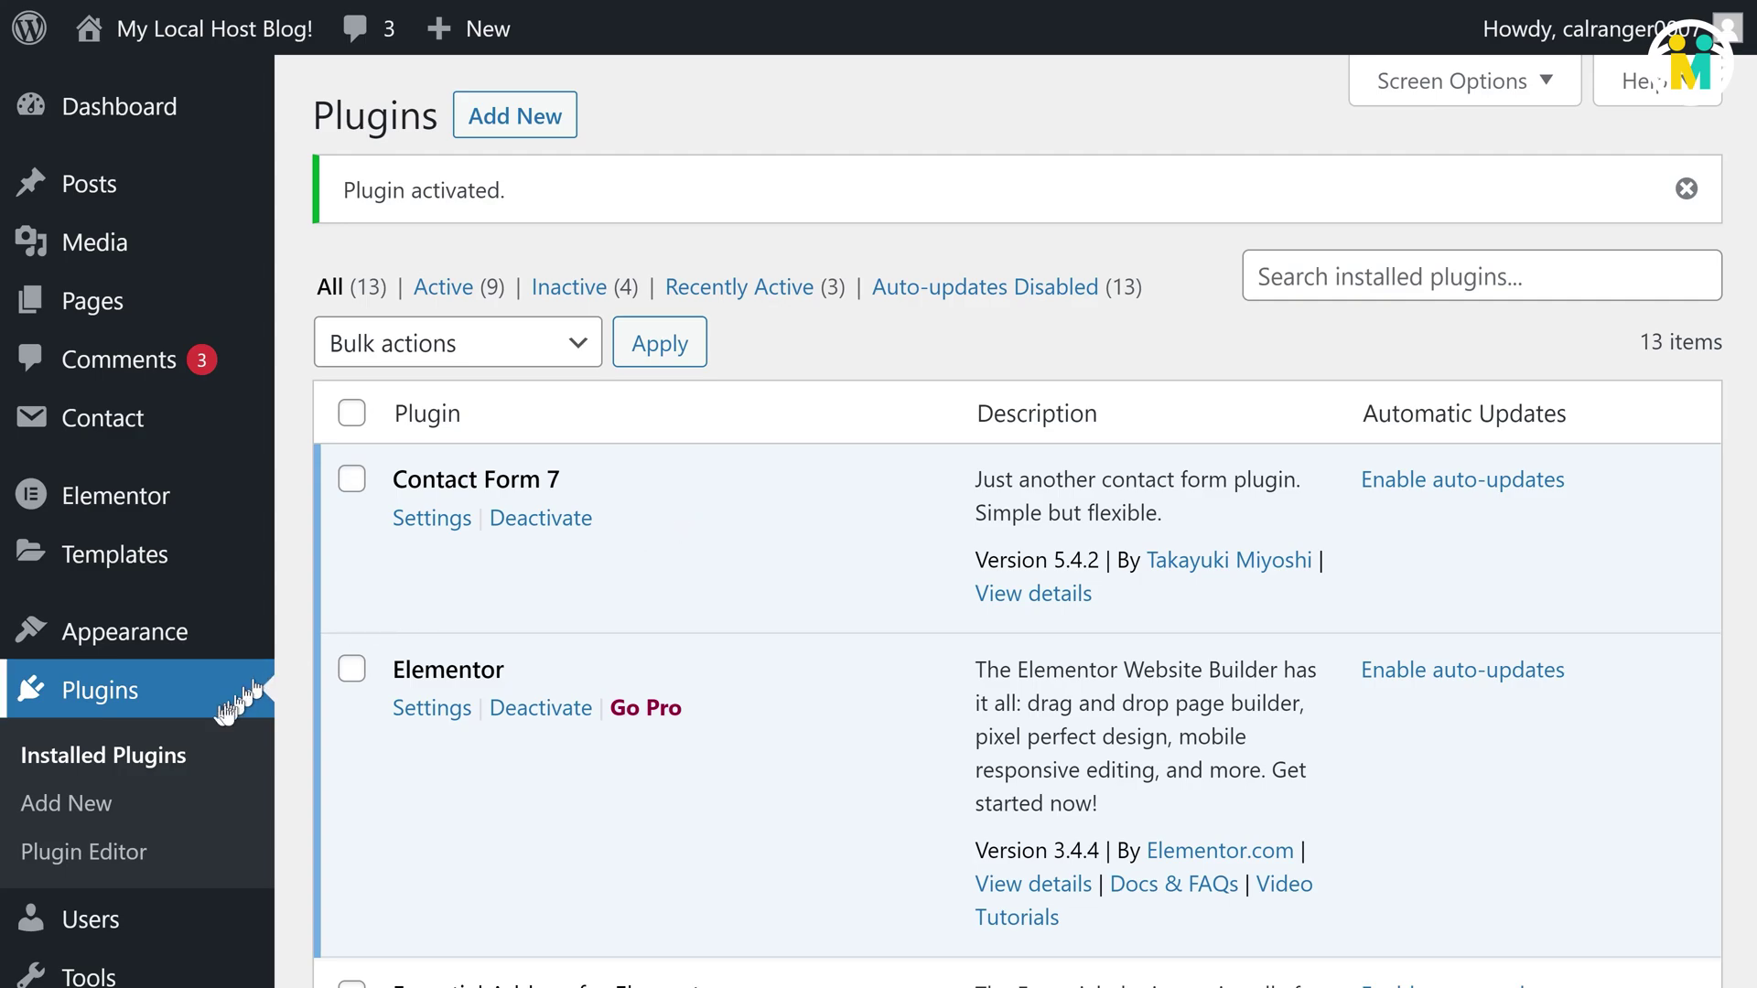
# Step: Open the settings page of the WP Mail SMTP plugin
pyautogui.scroll(-3, 228, 713)
pyautogui.moveTo(172, 776)
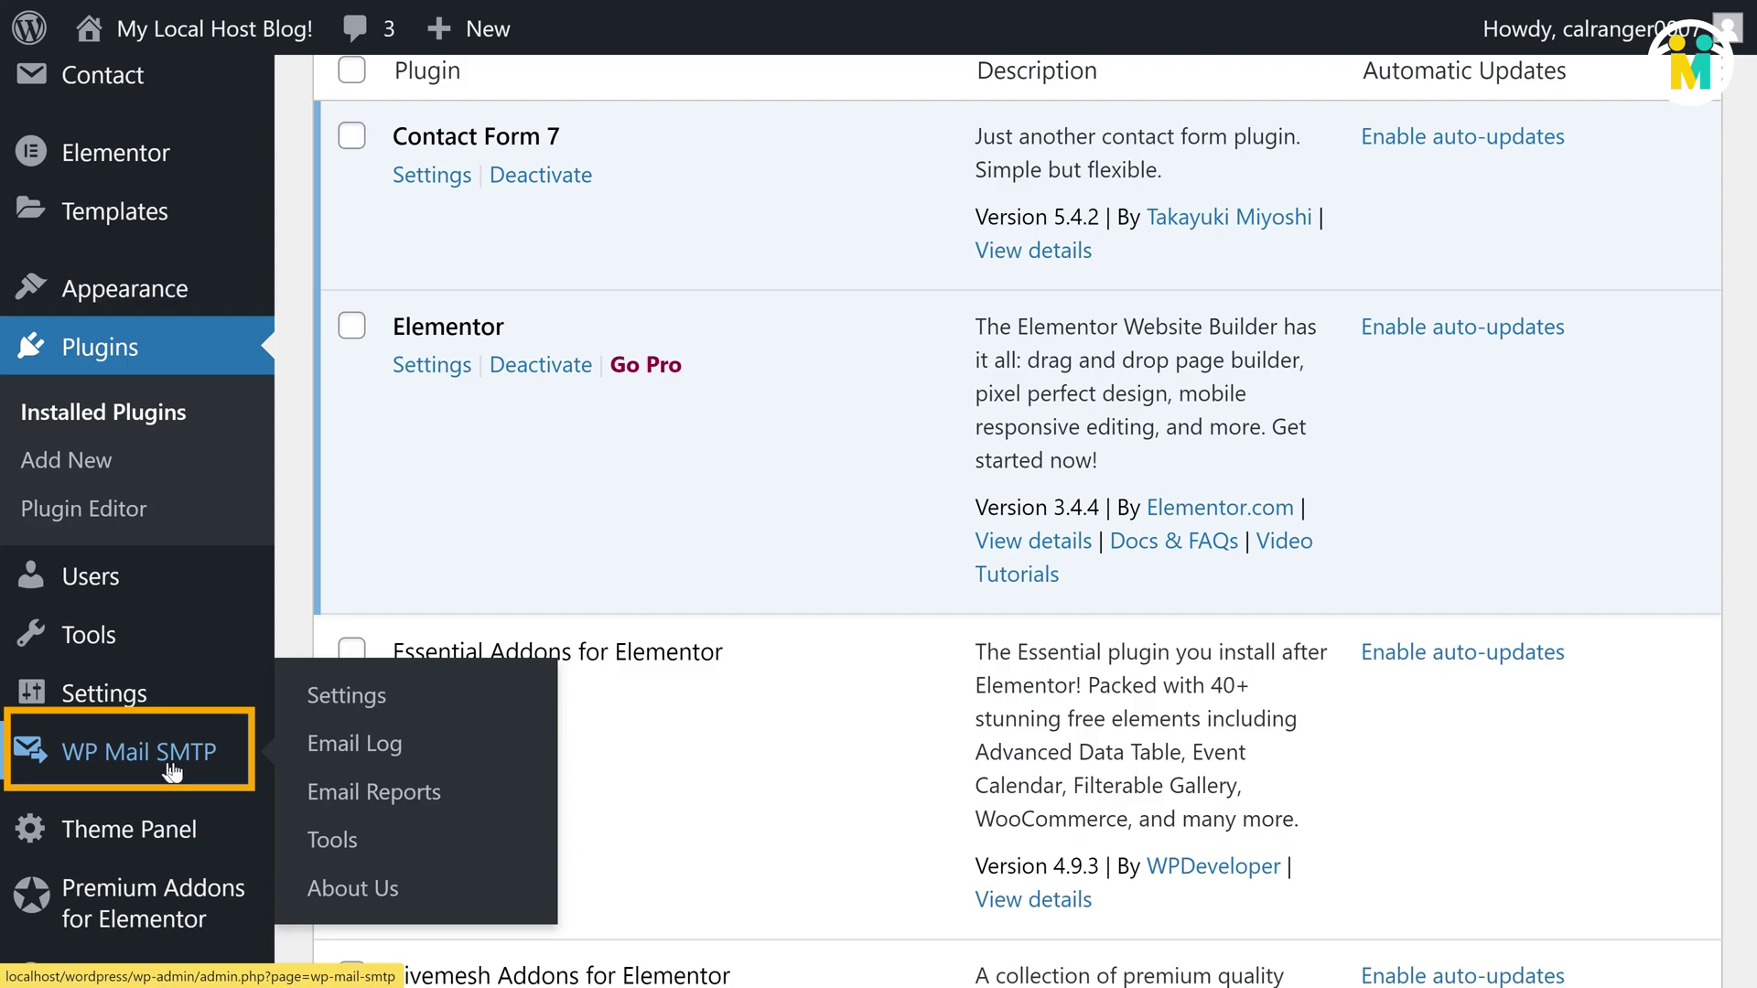
pyautogui.click(322, 700)
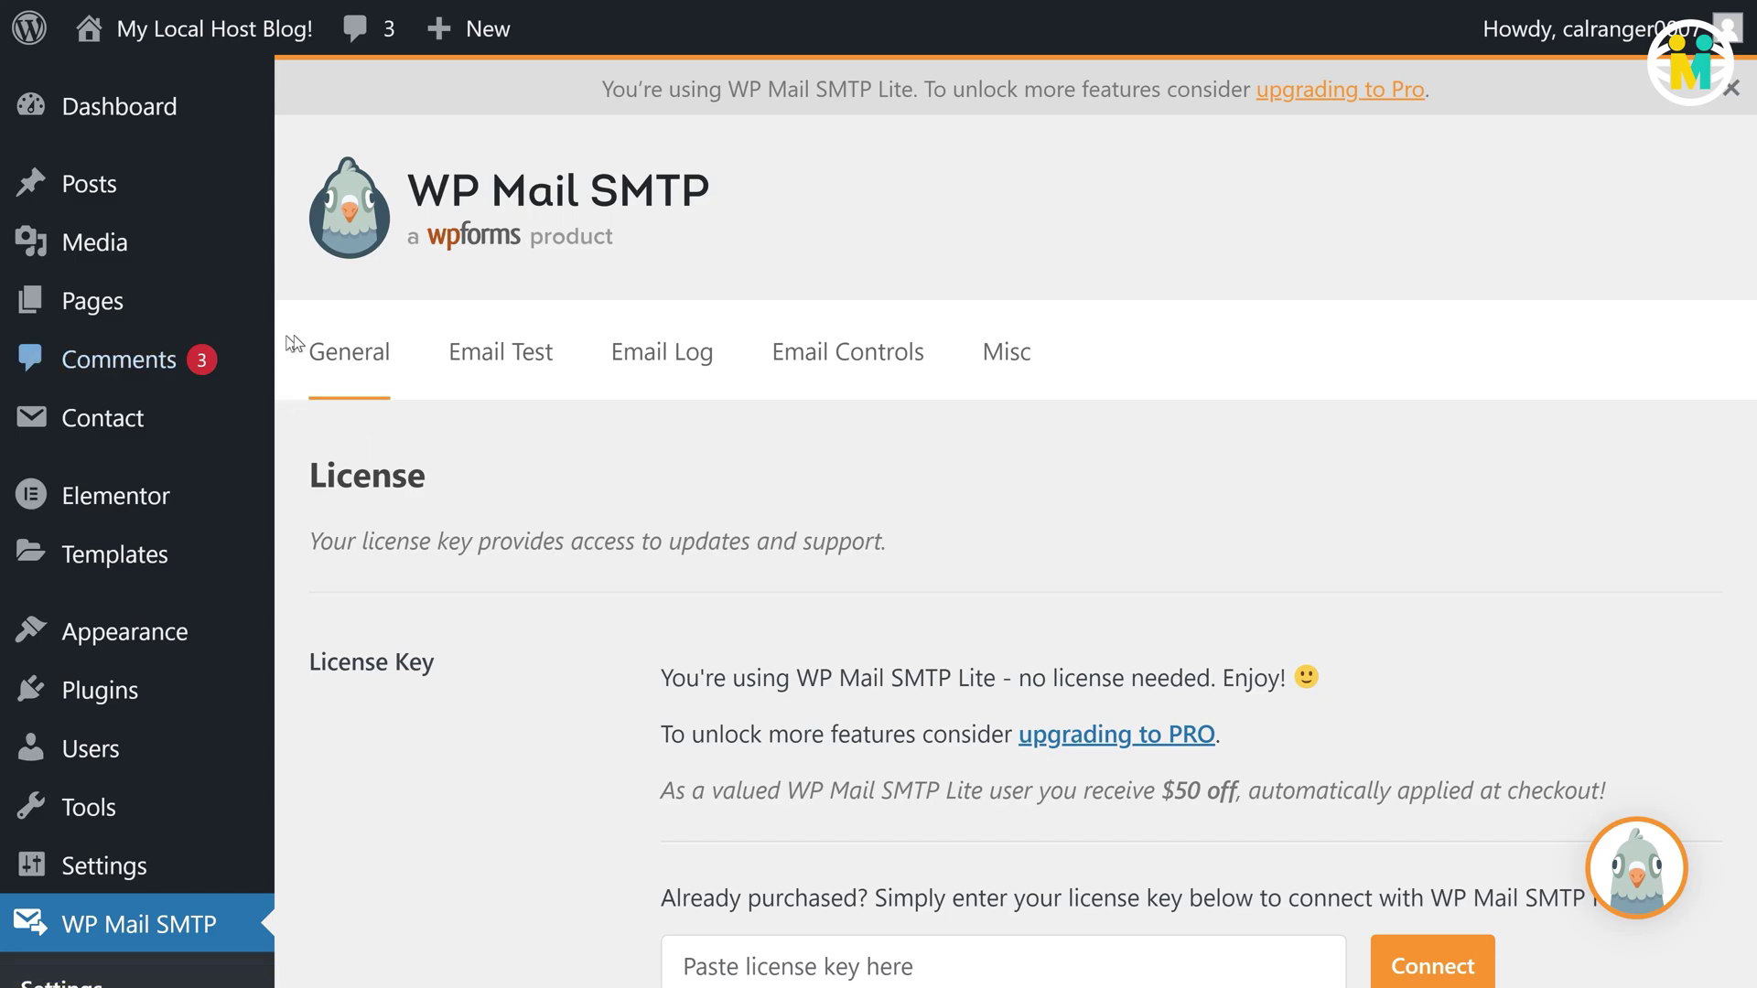
# Step: Review the License Key, Setup Wizard and From Email sections of the general mail settings
pyautogui.scroll(-2, 576, 624)
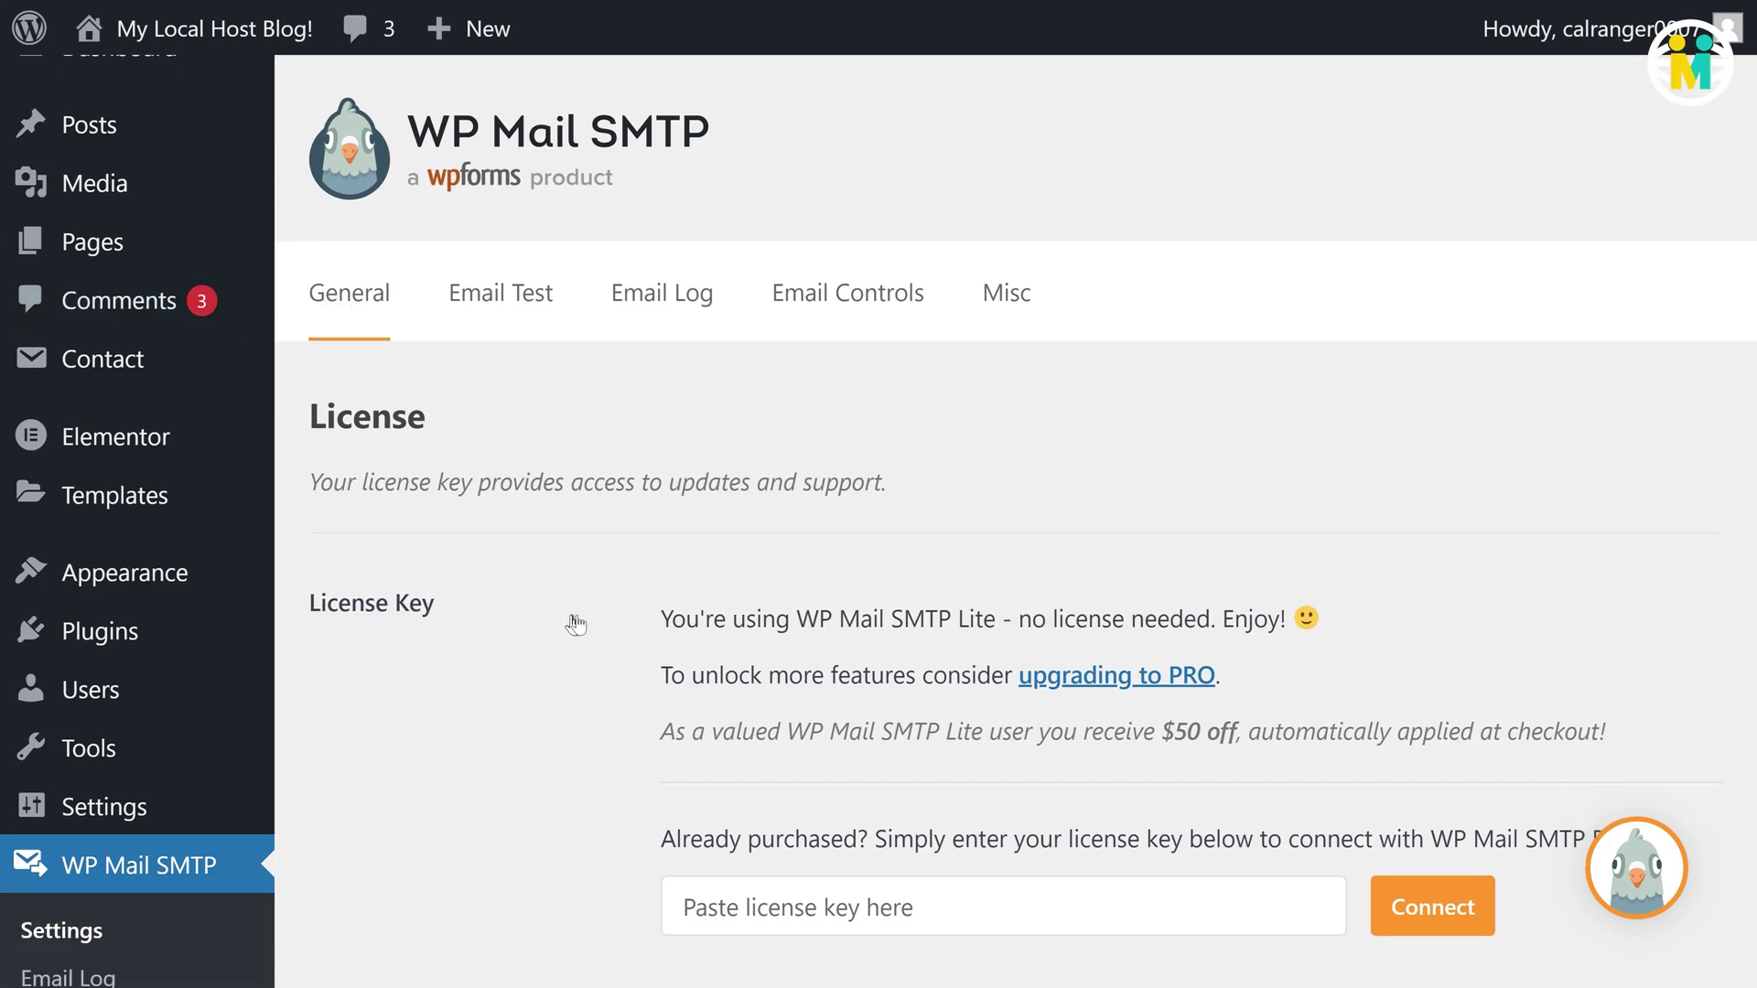
pyautogui.moveTo(320, 551); pyautogui.dragTo(447, 567)
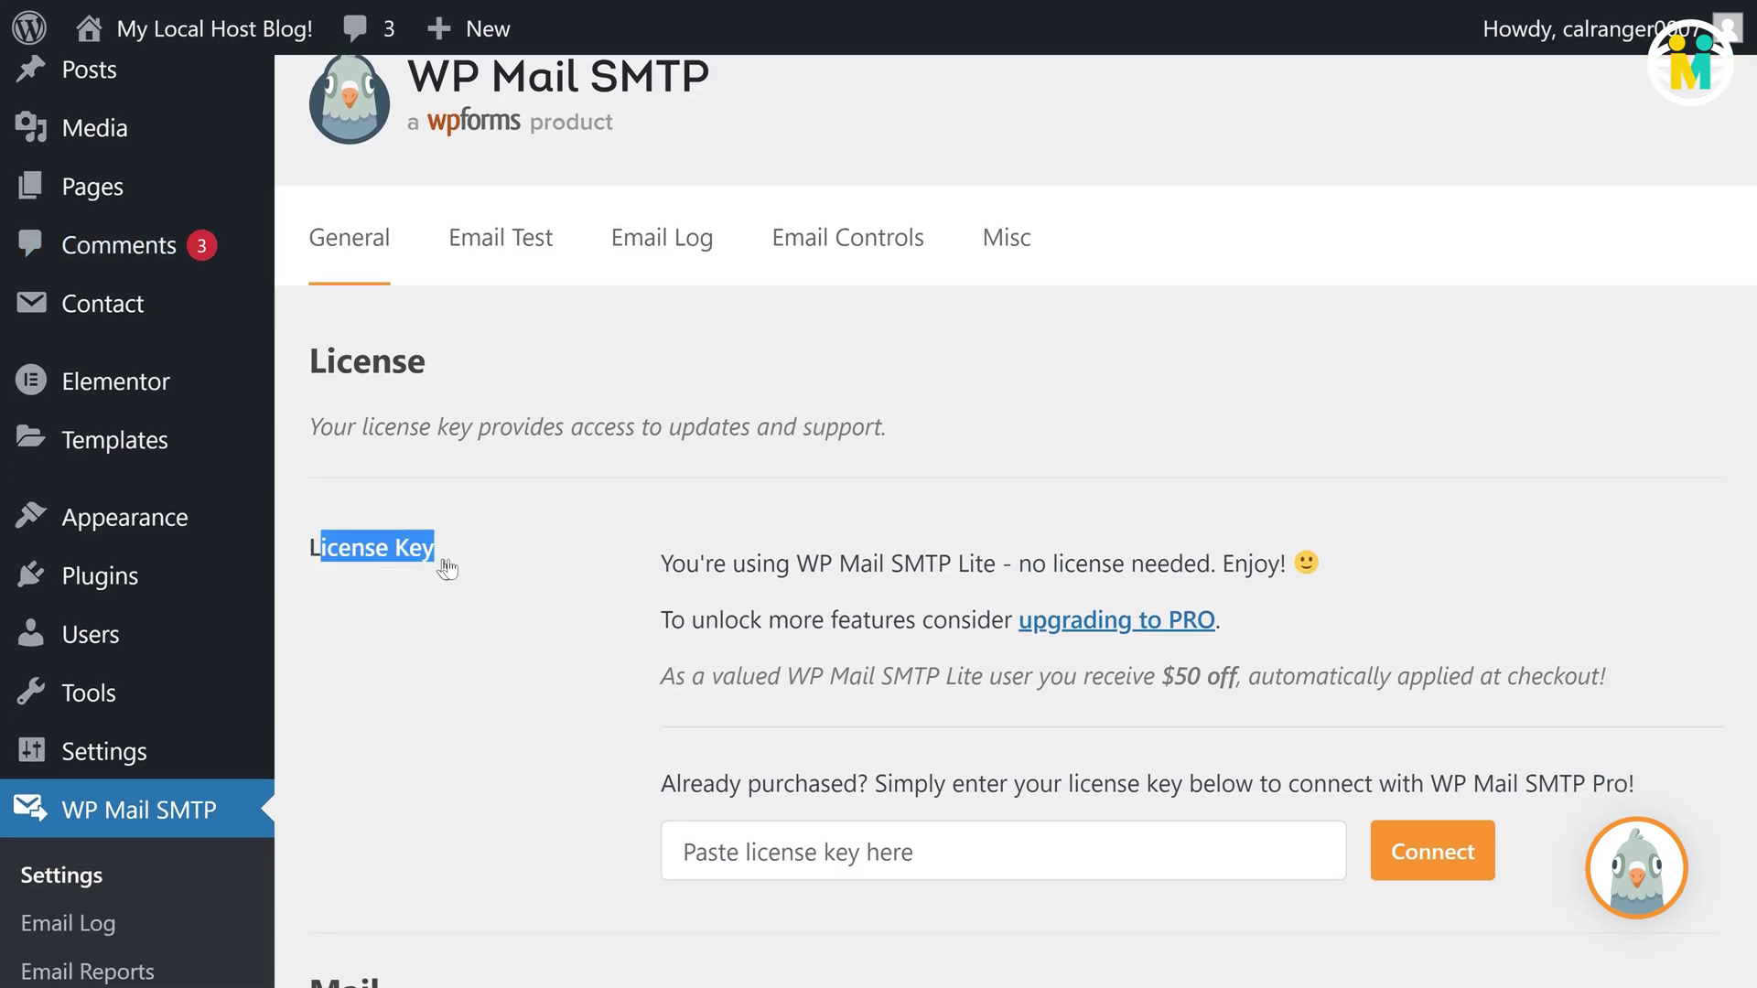
pyautogui.click(1266, 644)
pyautogui.moveTo(1265, 644); pyautogui.dragTo(1019, 641)
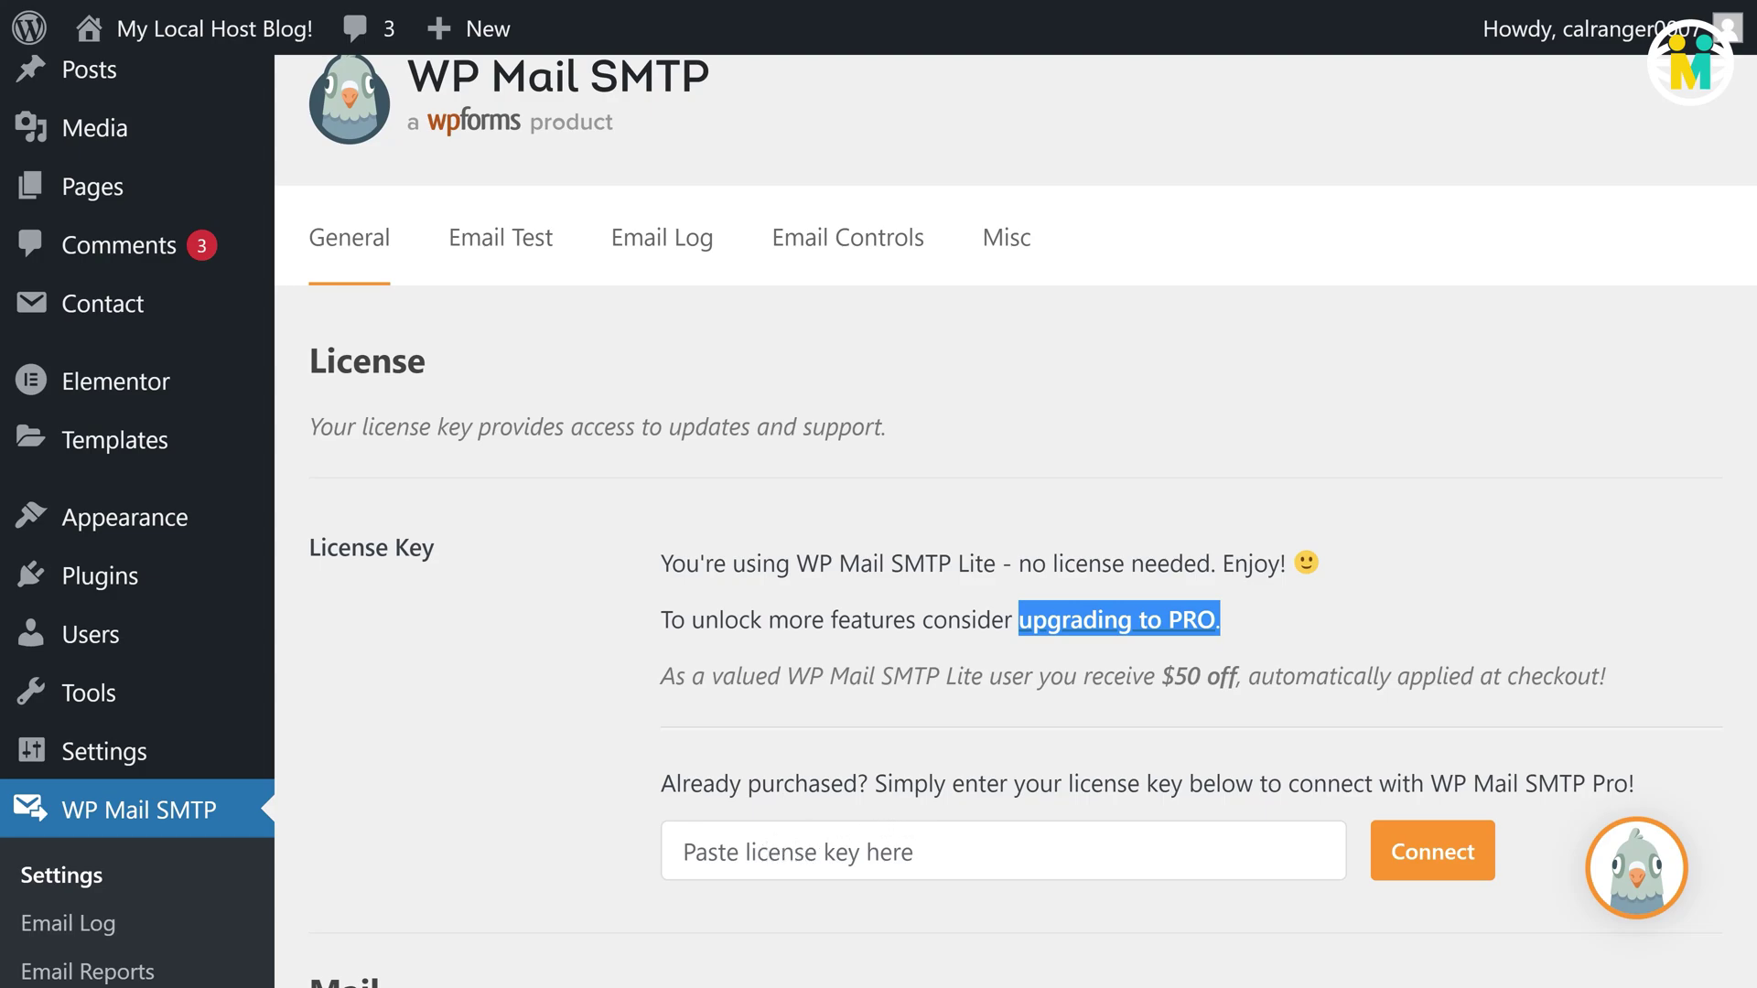
pyautogui.scroll(-5, 815, 830)
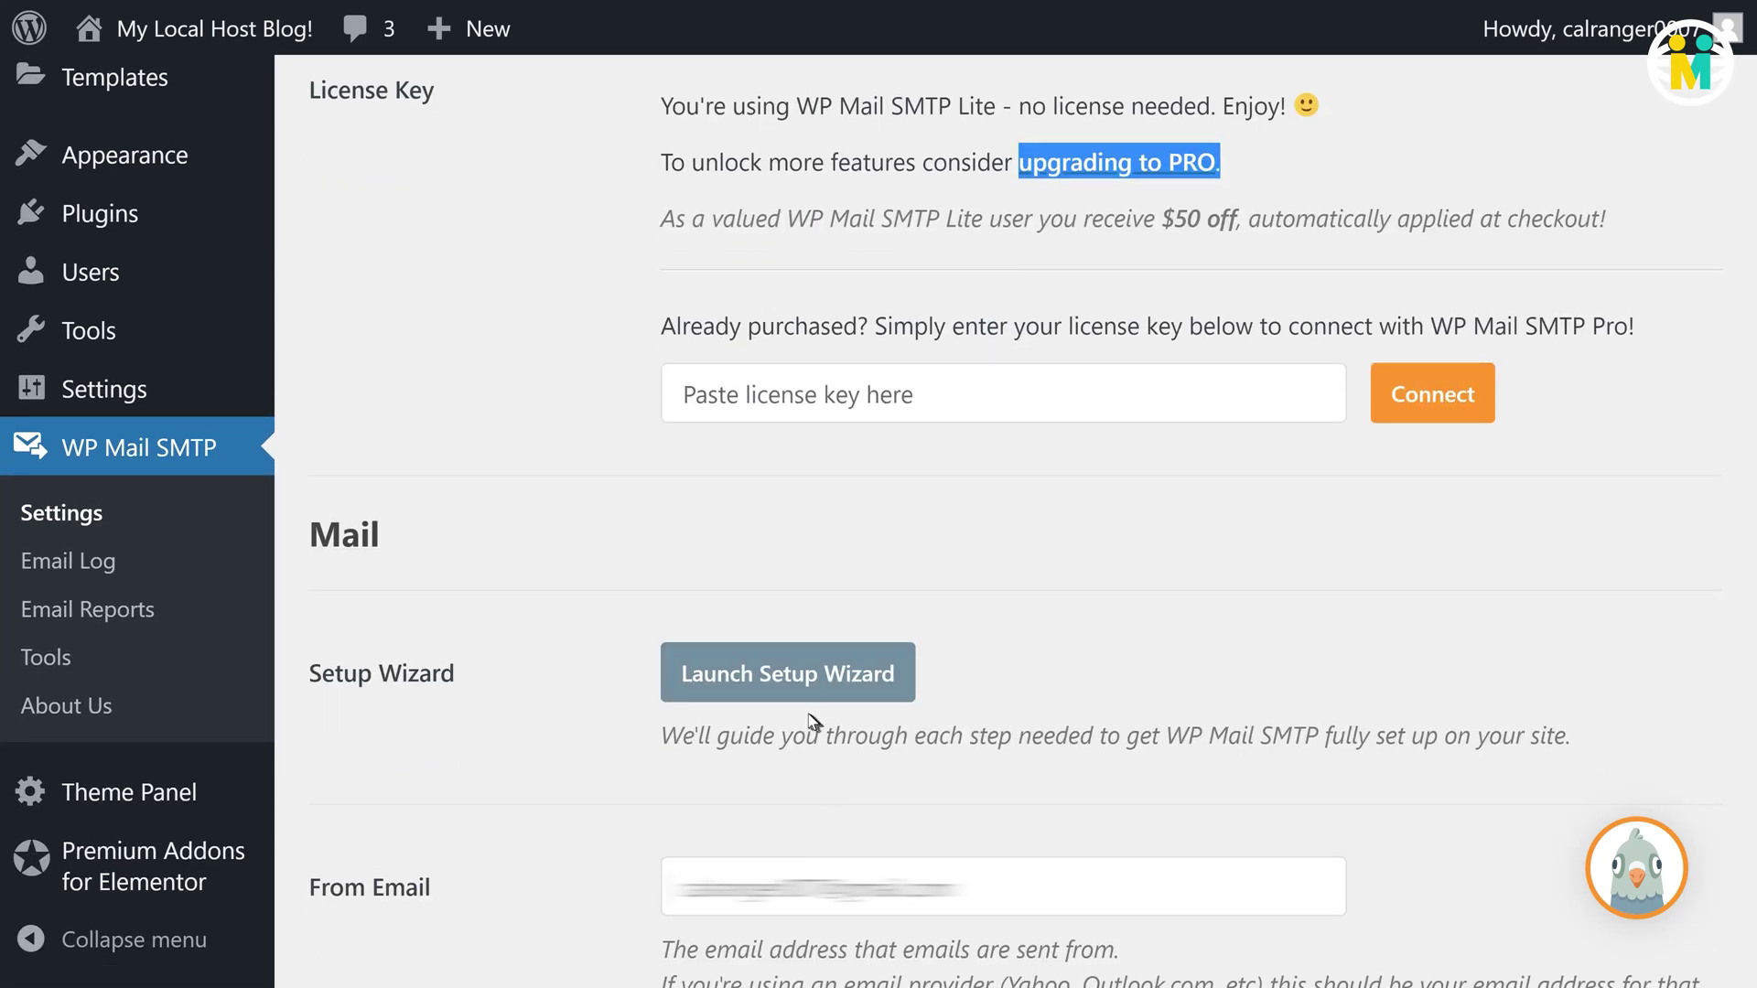
pyautogui.moveTo(454, 674); pyautogui.dragTo(316, 687)
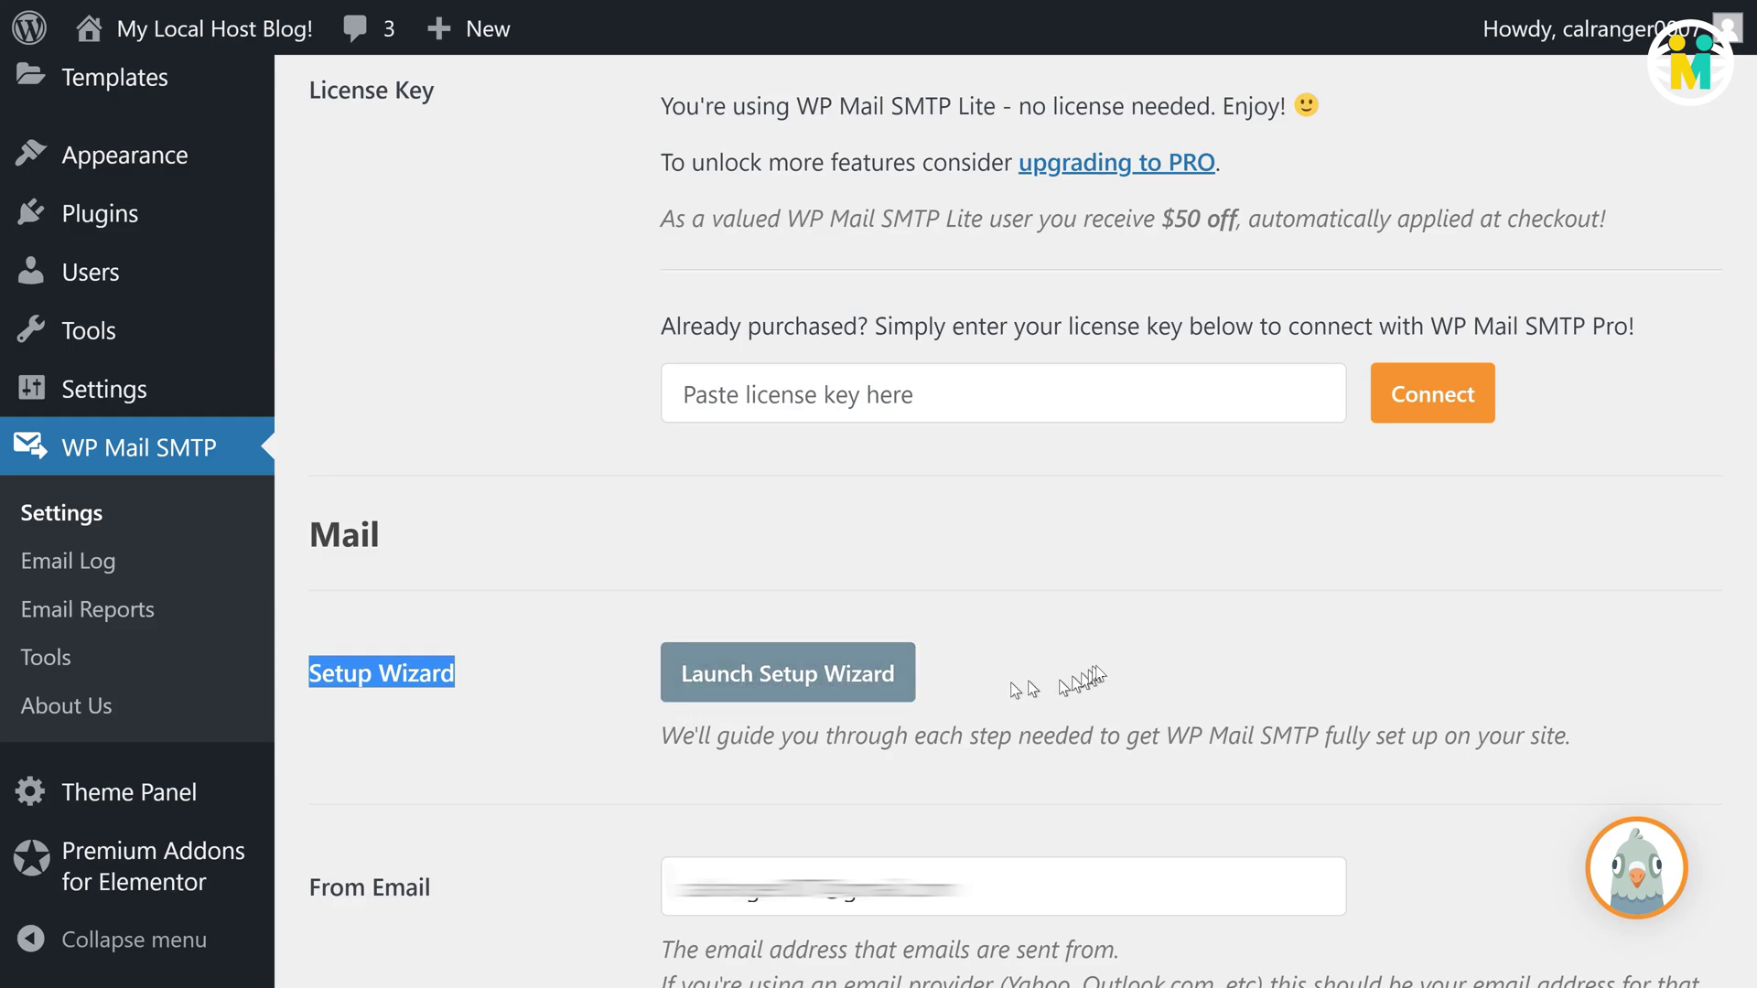
pyautogui.scroll(-4, 1122, 639)
pyautogui.moveTo(444, 558); pyautogui.dragTo(326, 558)
pyautogui.moveTo(961, 547); pyautogui.dragTo(671, 547)
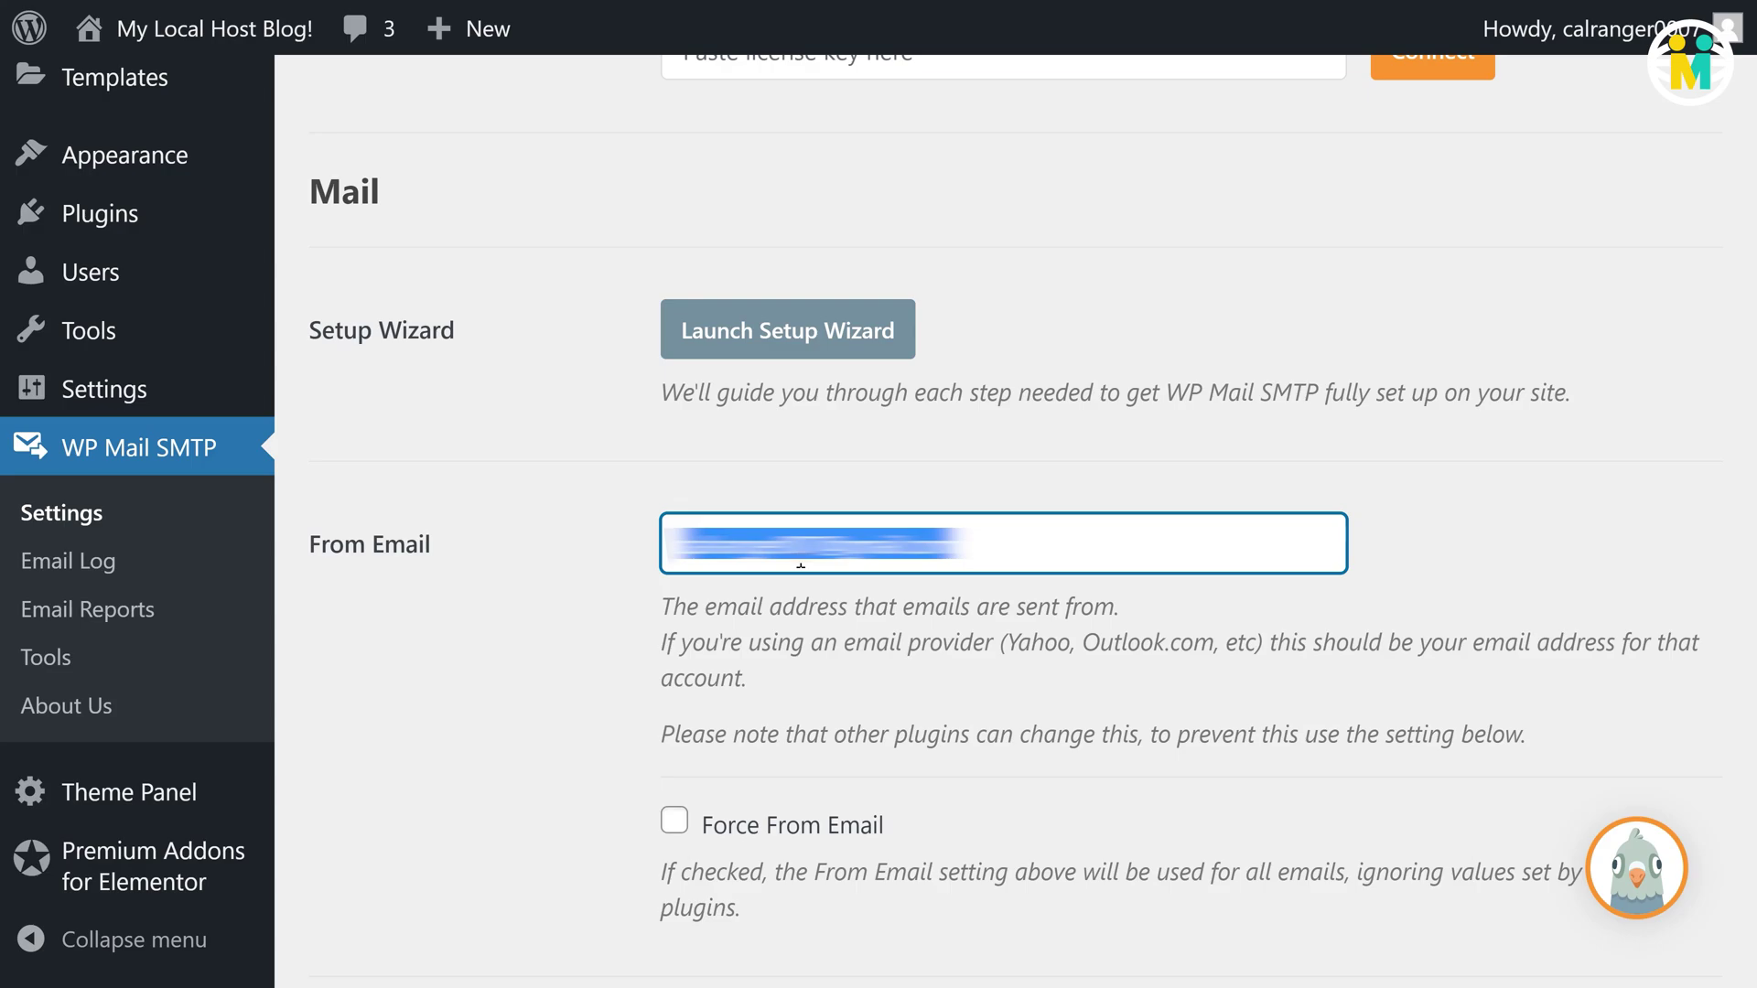
# Step: Enable Force From Email so the From Email address is used for all outgoing emails
pyautogui.scroll(-3, 801, 566)
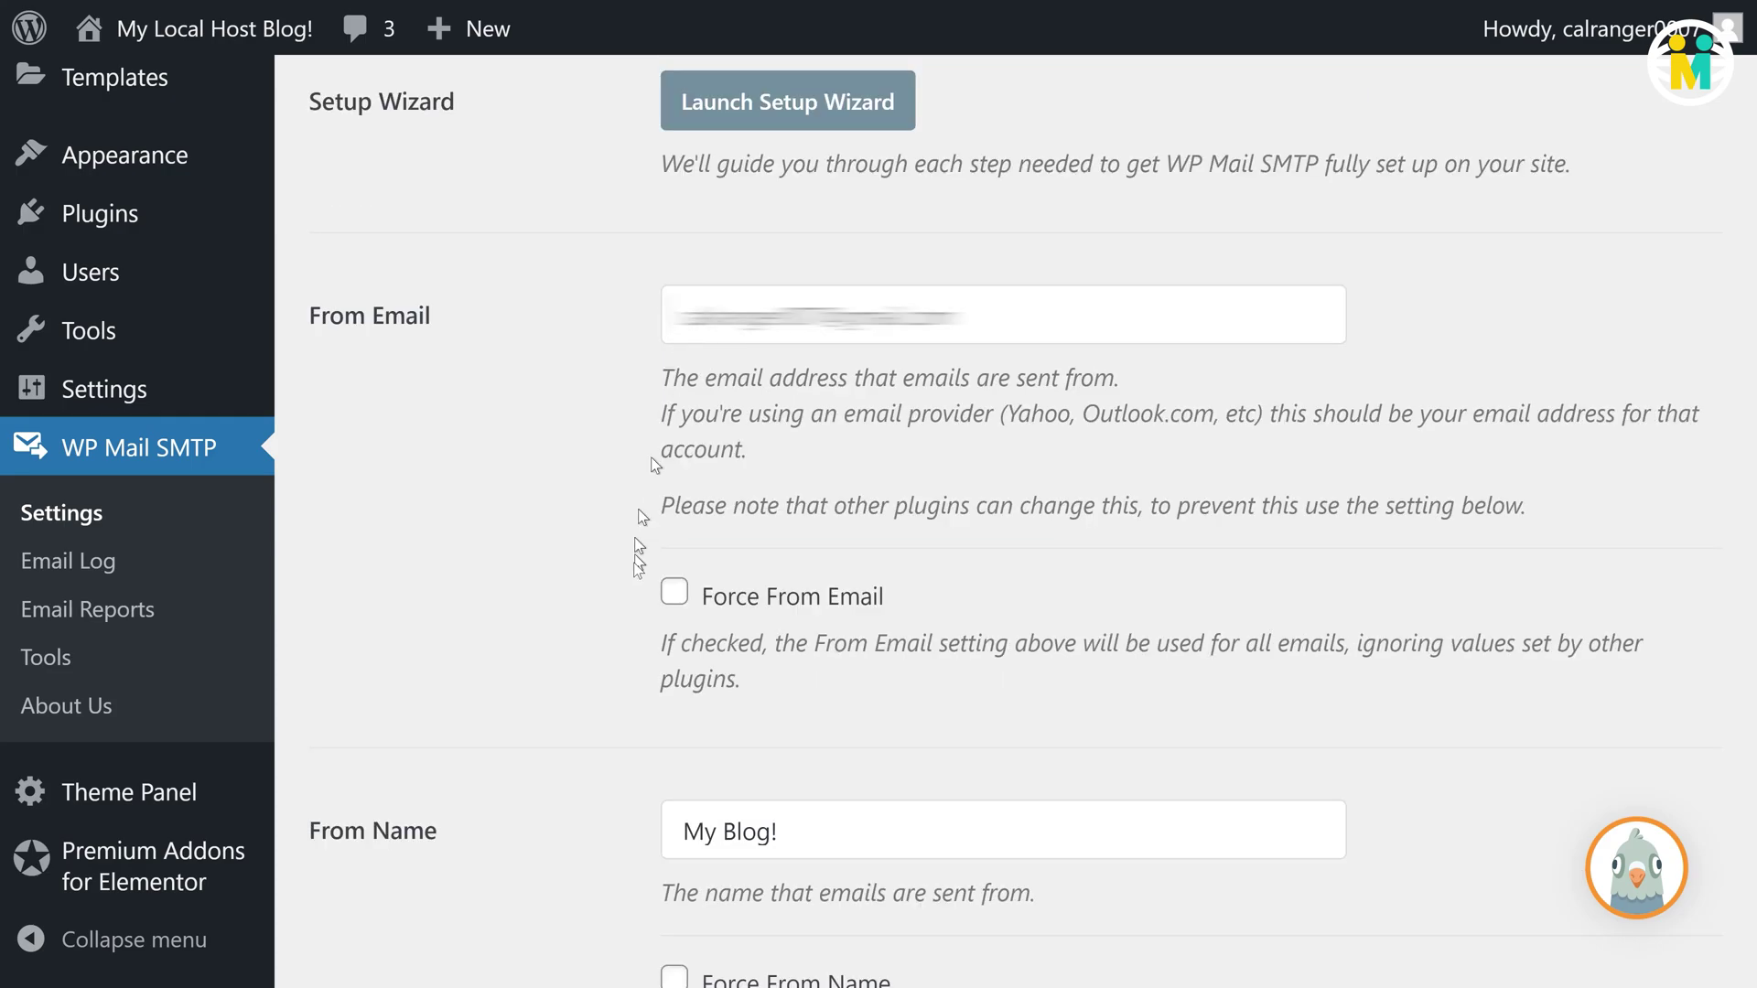
pyautogui.moveTo(697, 599); pyautogui.dragTo(909, 605)
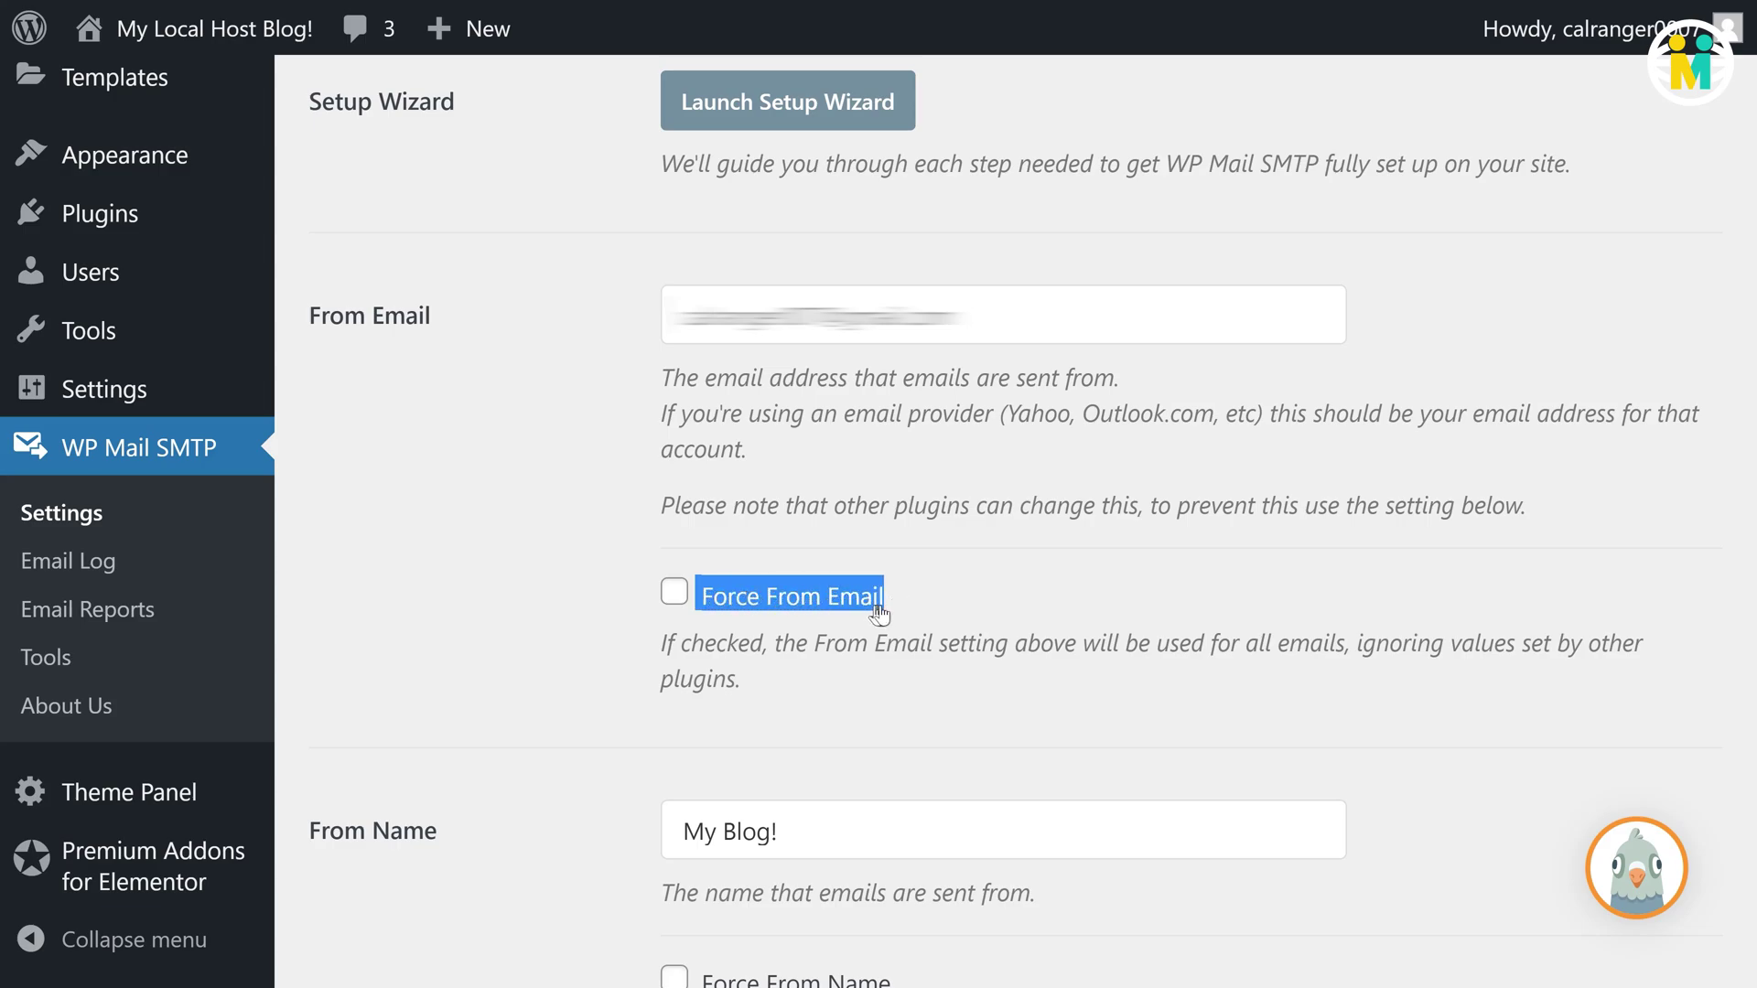
pyautogui.click(673, 593)
pyautogui.moveTo(976, 338); pyautogui.dragTo(686, 332)
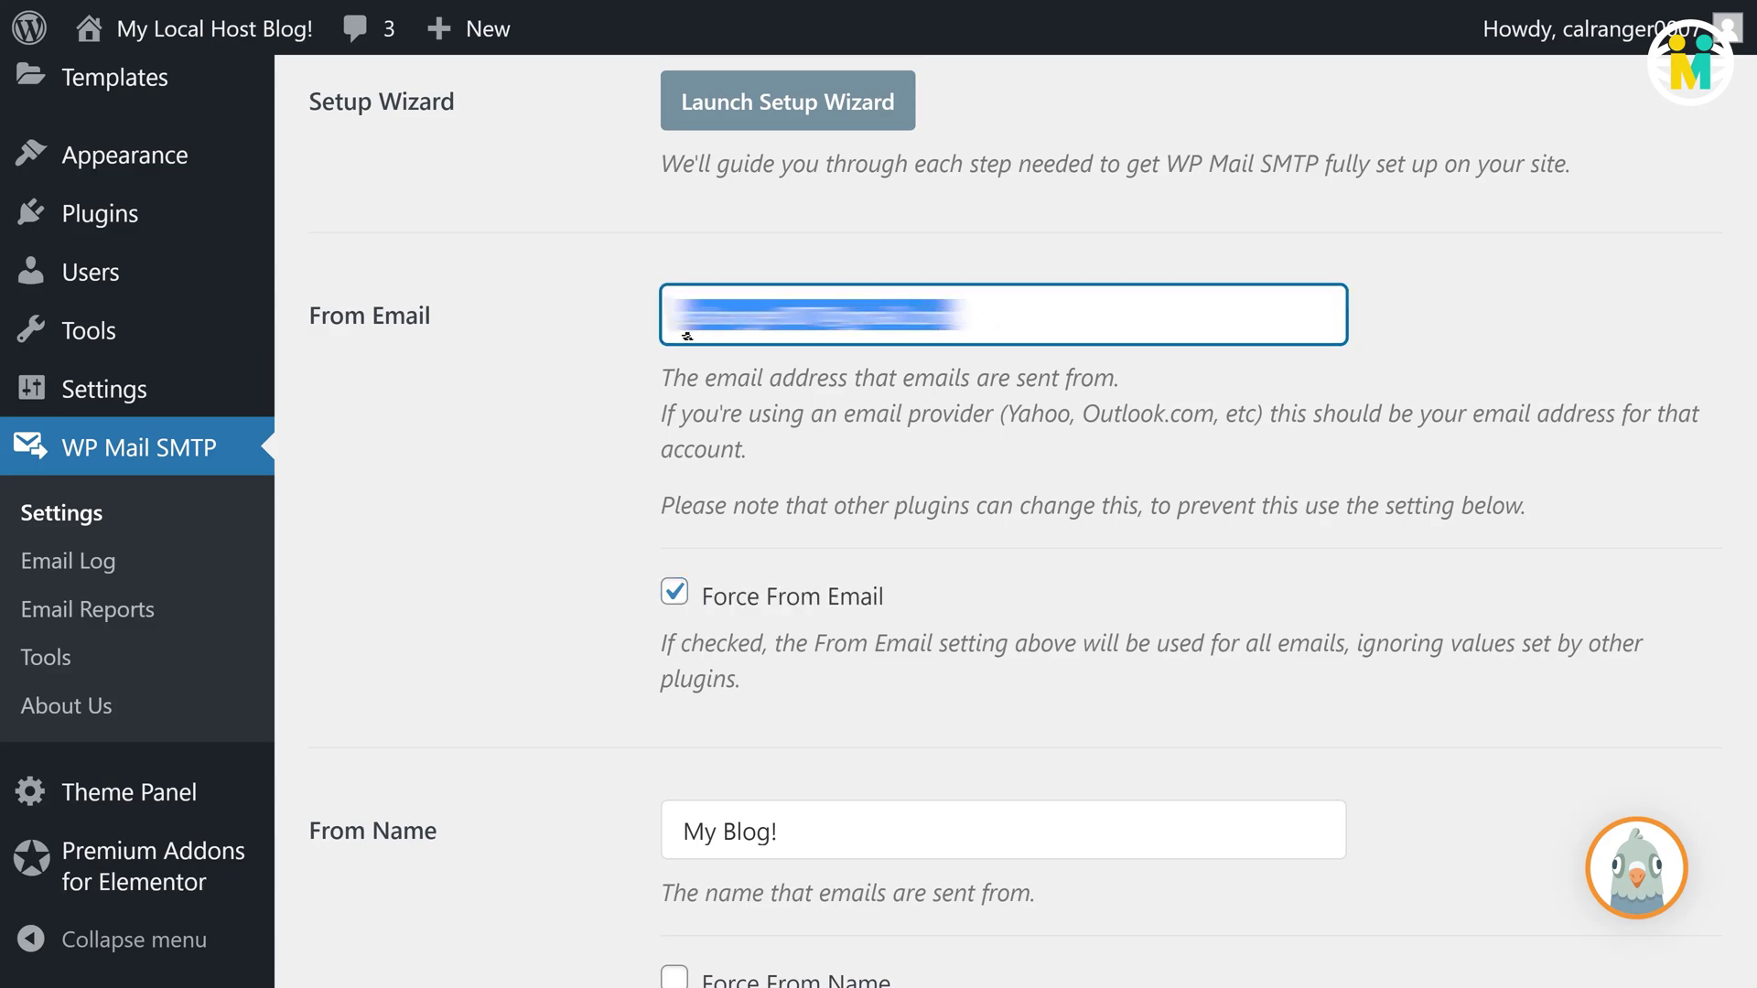
pyautogui.click(748, 508)
pyautogui.click(675, 591)
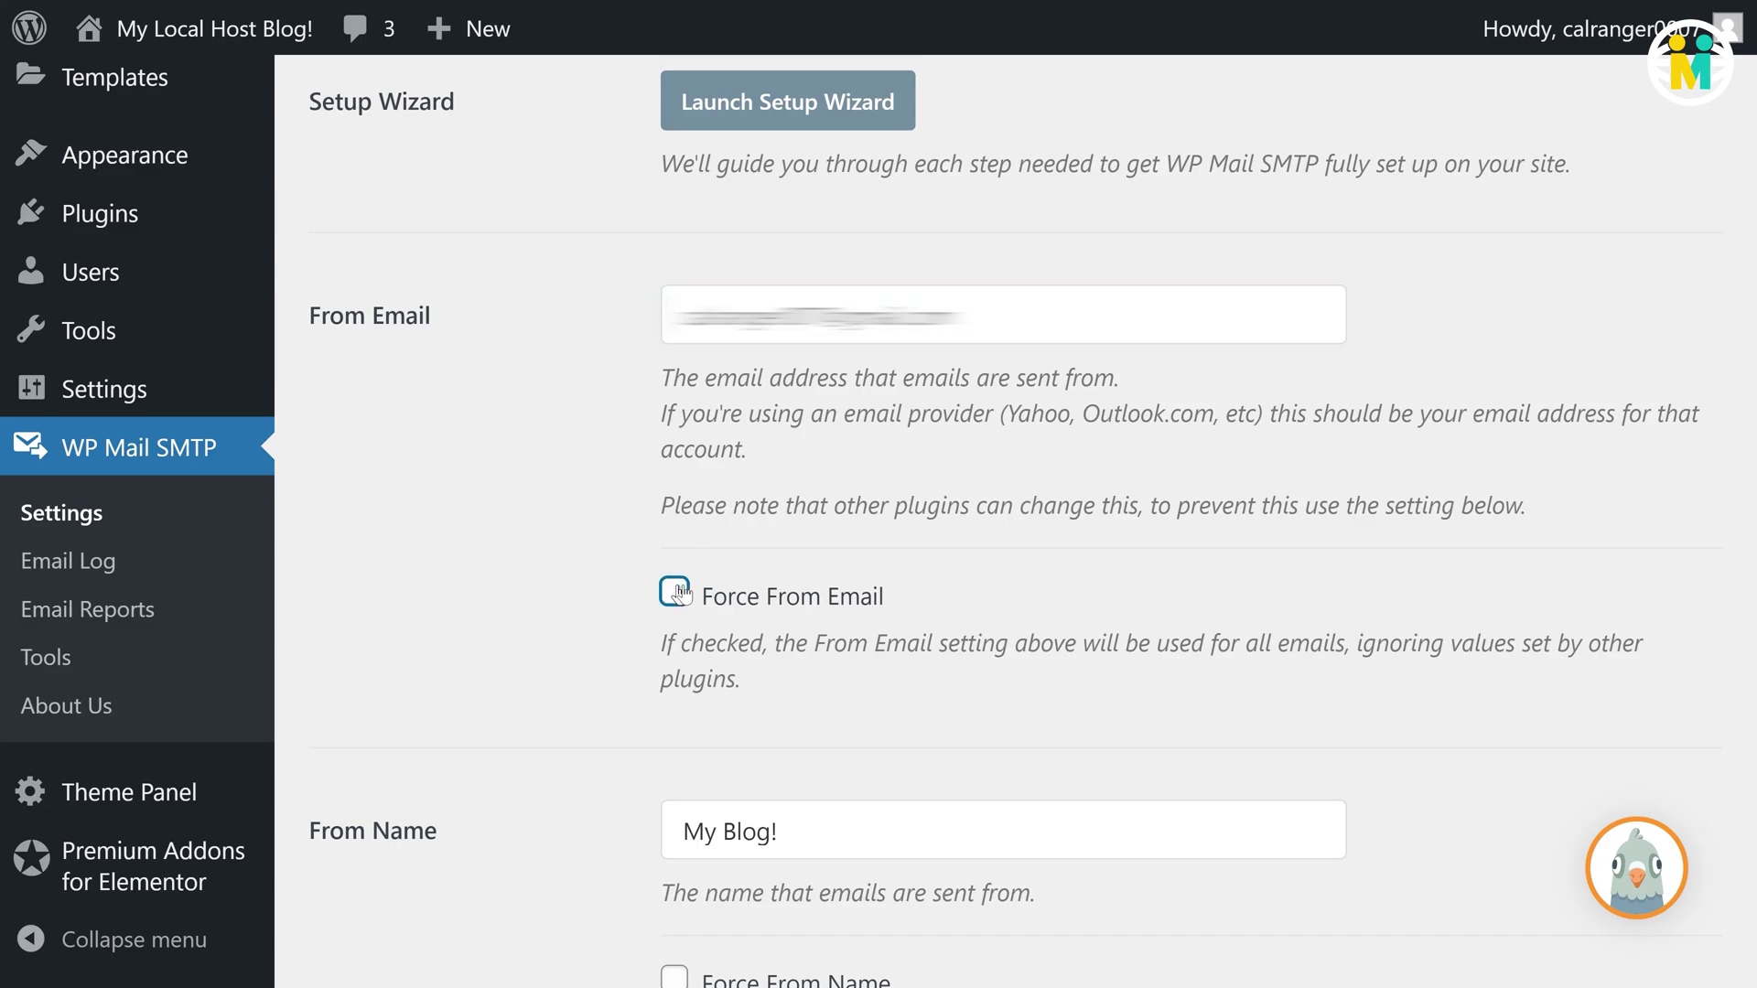
# Step: Examine the From Name field and its description
pyautogui.scroll(-2, 442, 620)
pyautogui.moveTo(442, 621); pyautogui.dragTo(311, 609)
pyautogui.moveTo(840, 607); pyautogui.dragTo(673, 604)
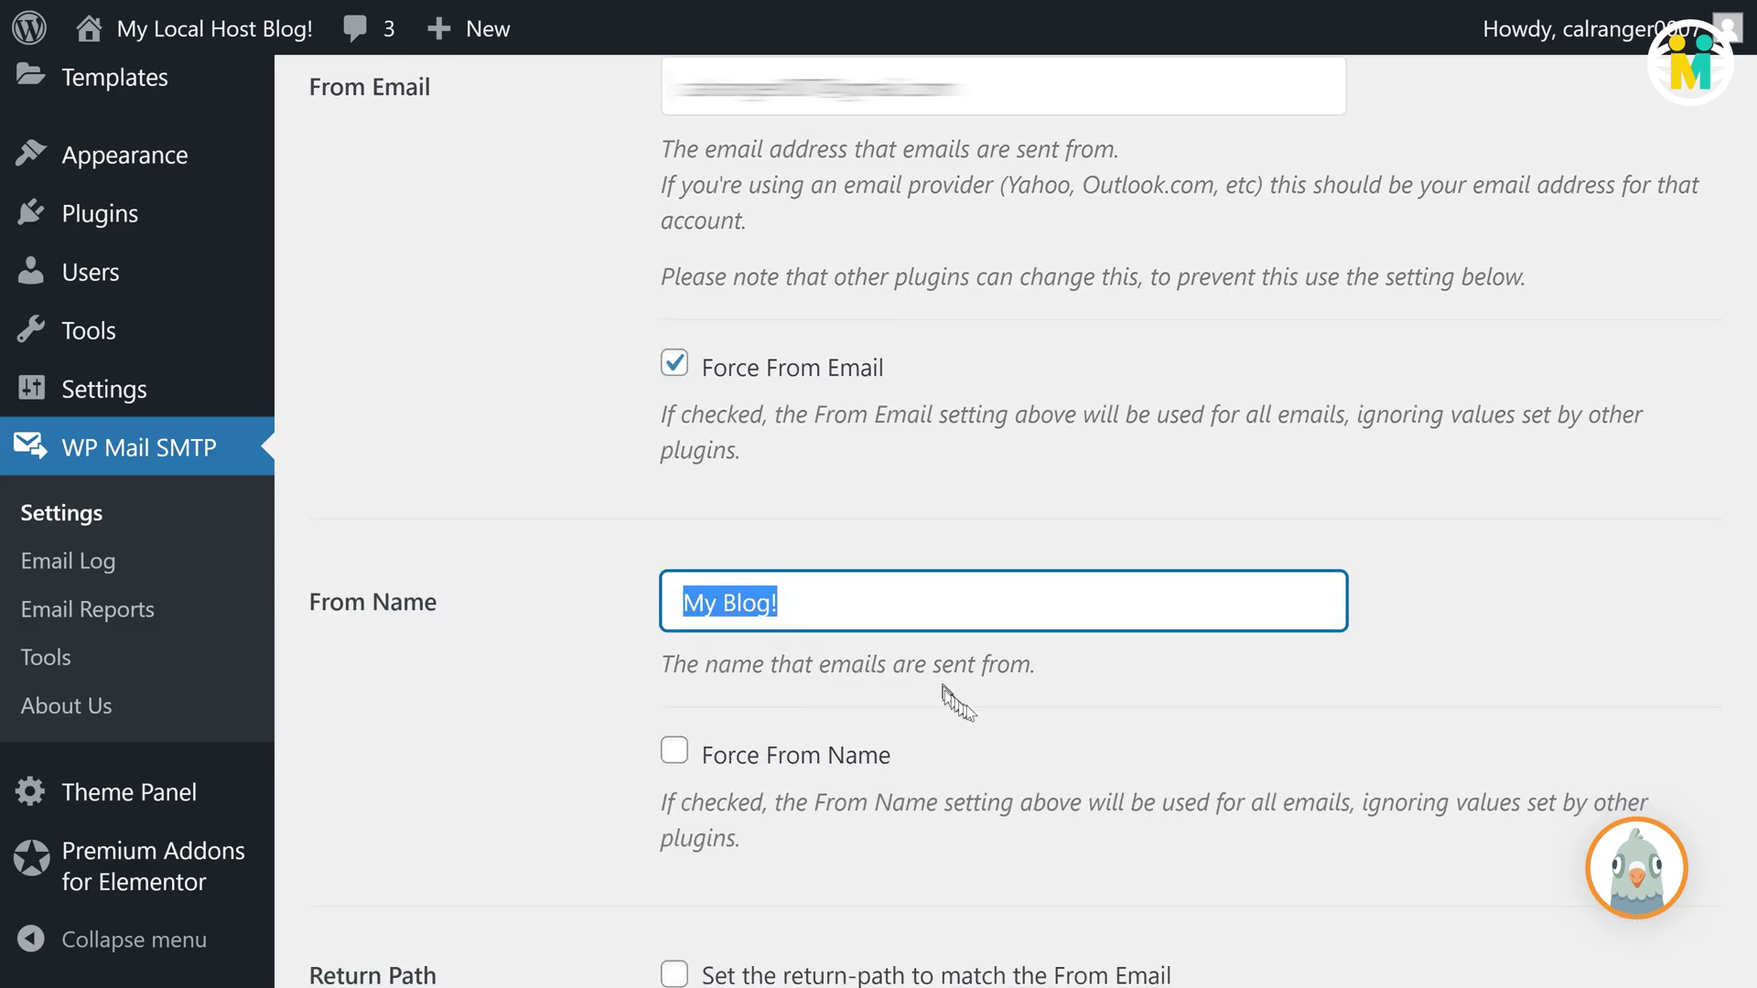
pyautogui.moveTo(1037, 666); pyautogui.dragTo(660, 678)
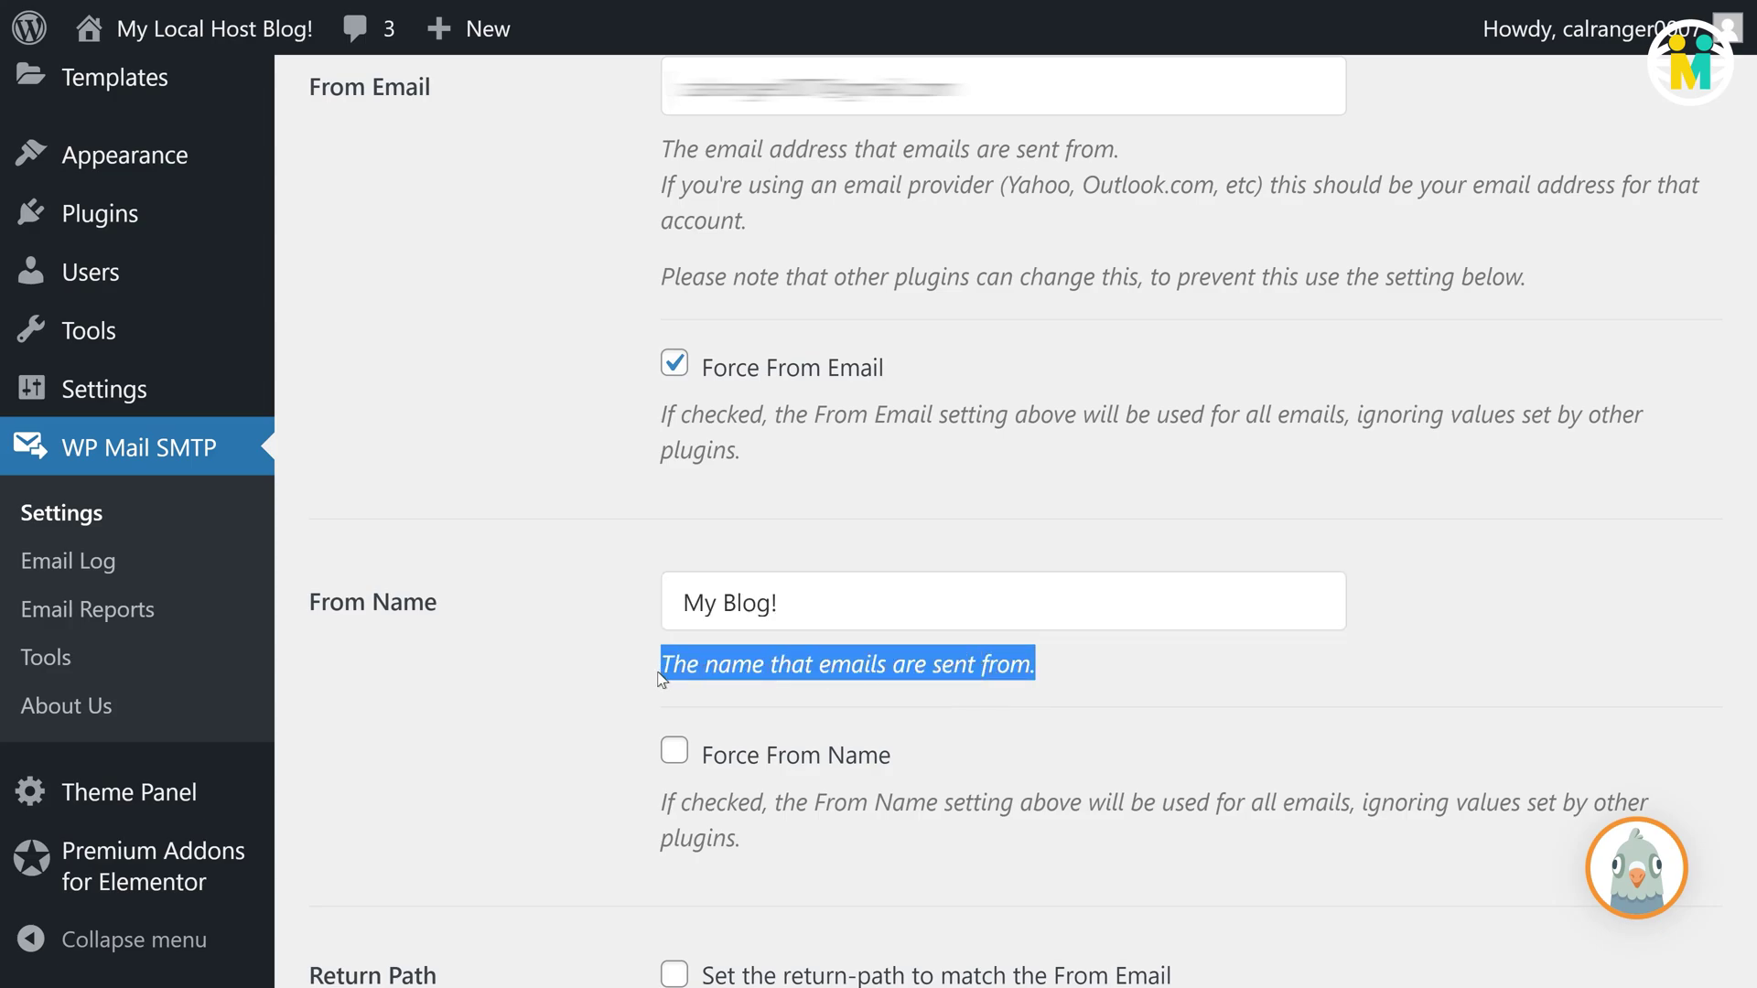
# Step: Turn the Force From Name option on and back off
pyautogui.click(674, 751)
pyautogui.moveTo(894, 757); pyautogui.dragTo(712, 760)
pyautogui.click(791, 613)
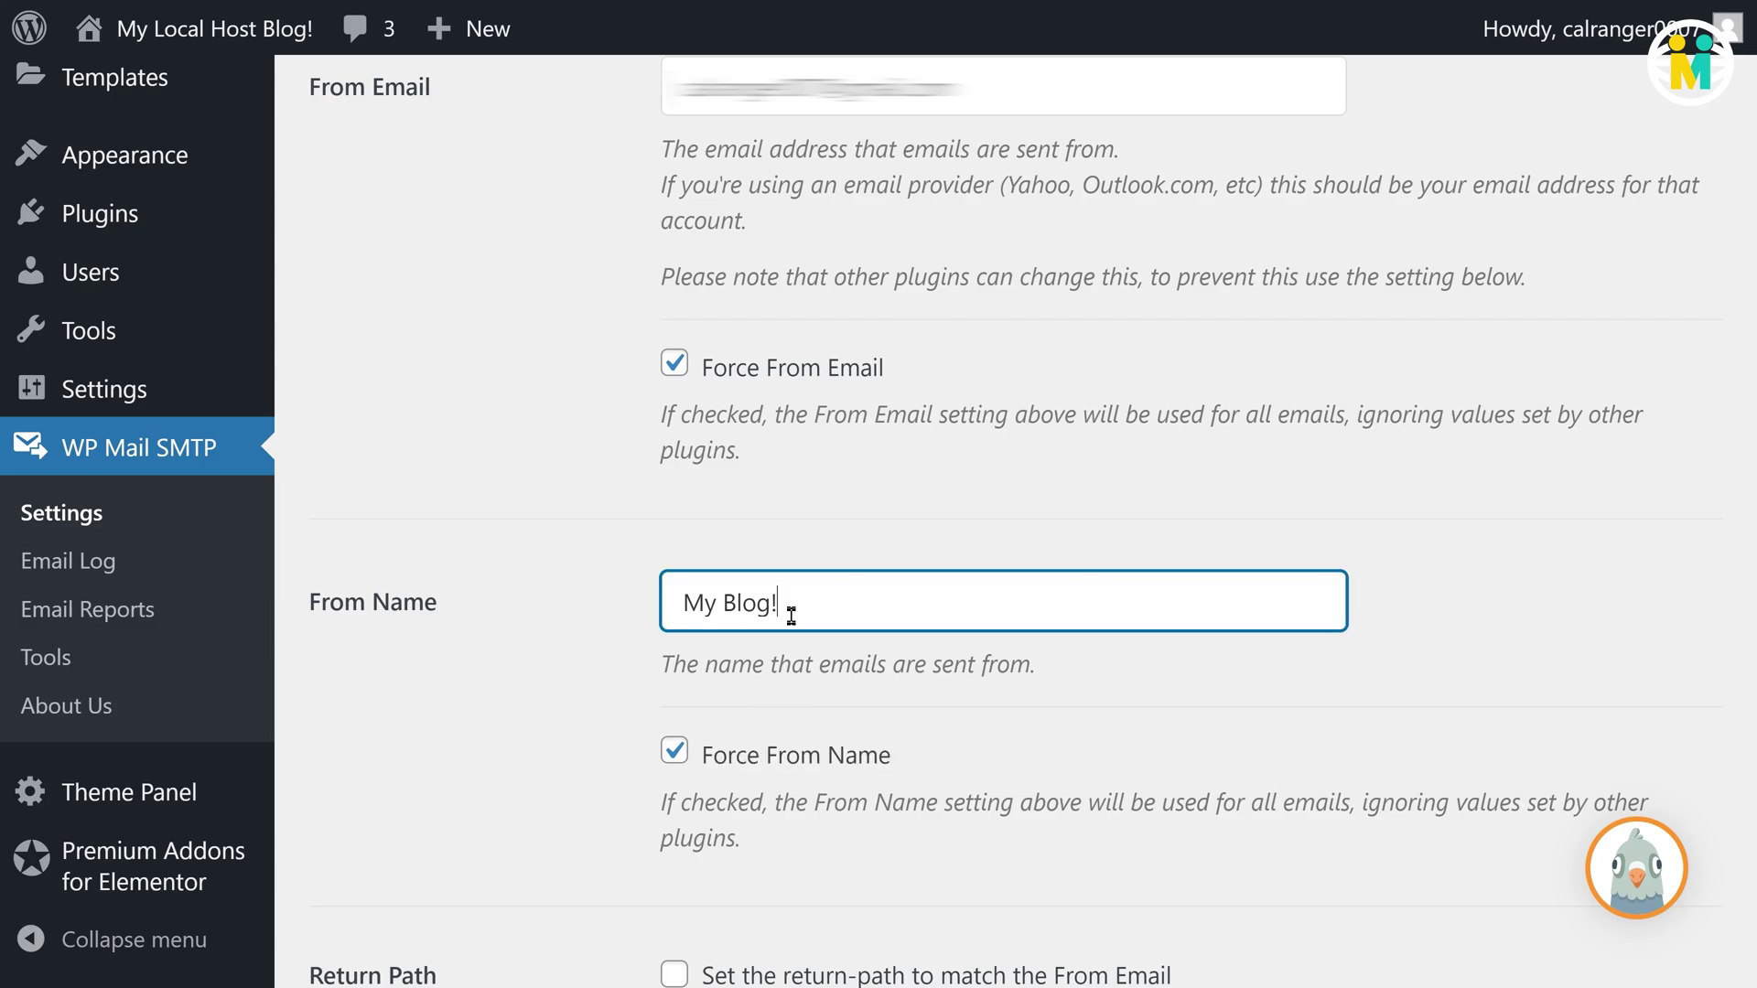
pyautogui.moveTo(788, 611); pyautogui.dragTo(703, 612)
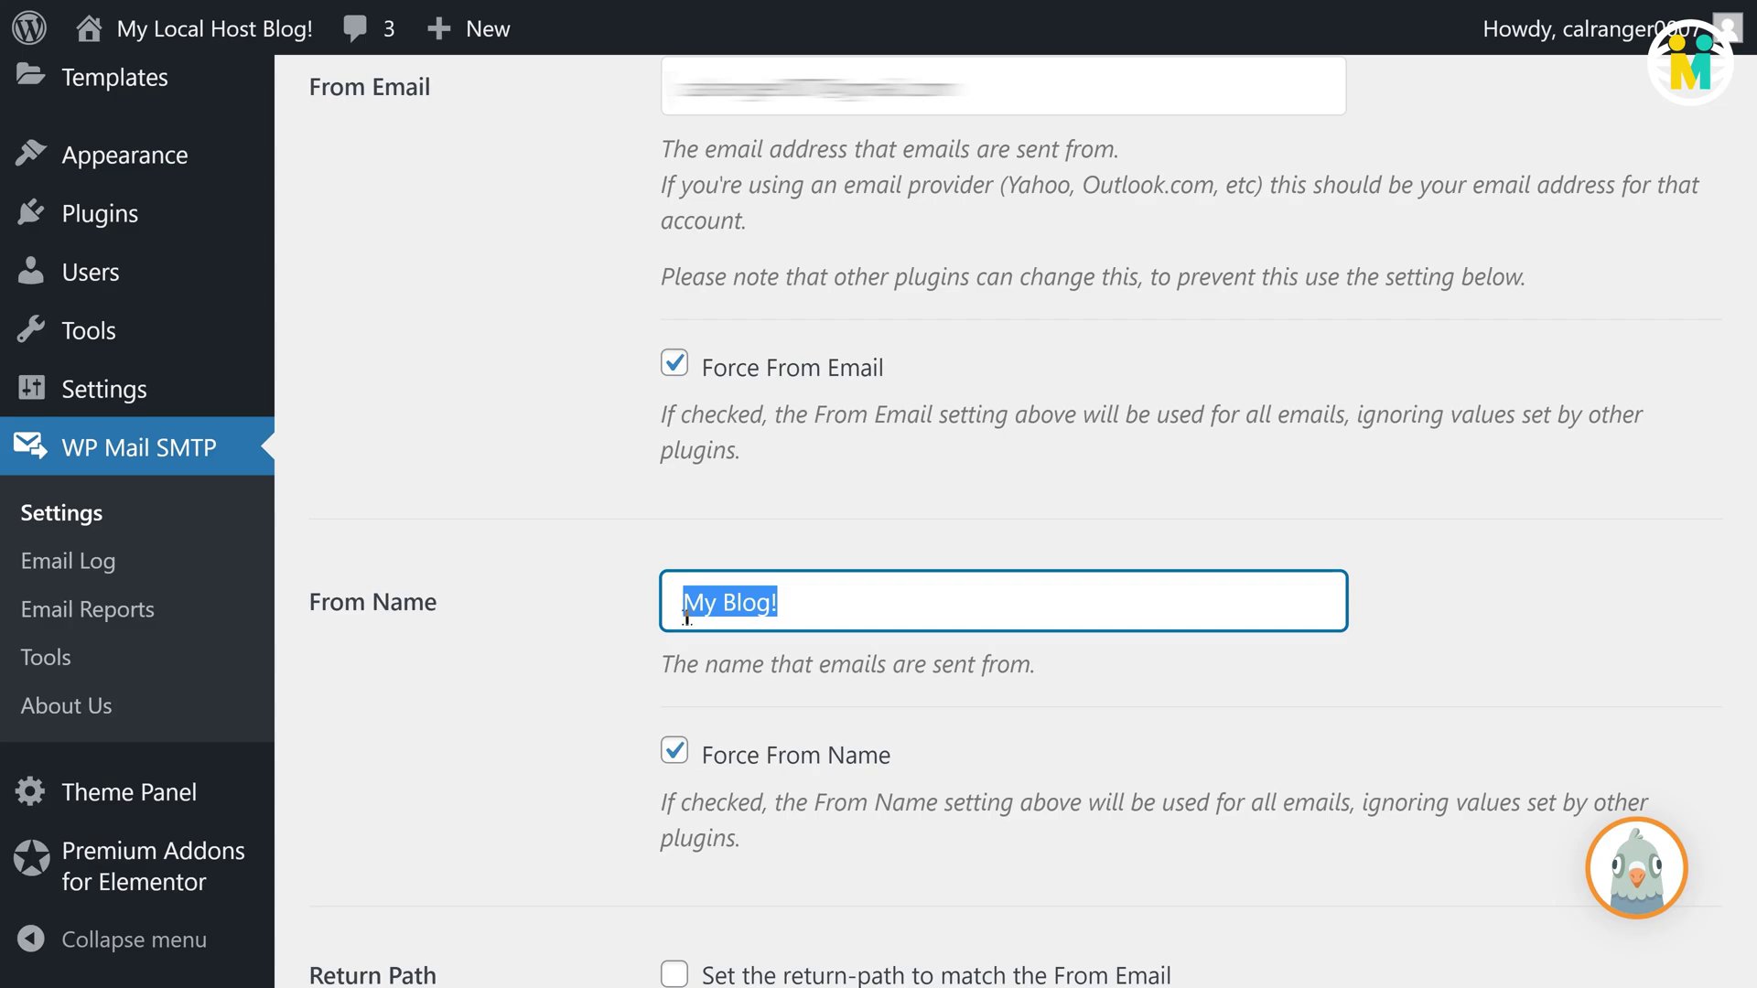
pyautogui.click(674, 753)
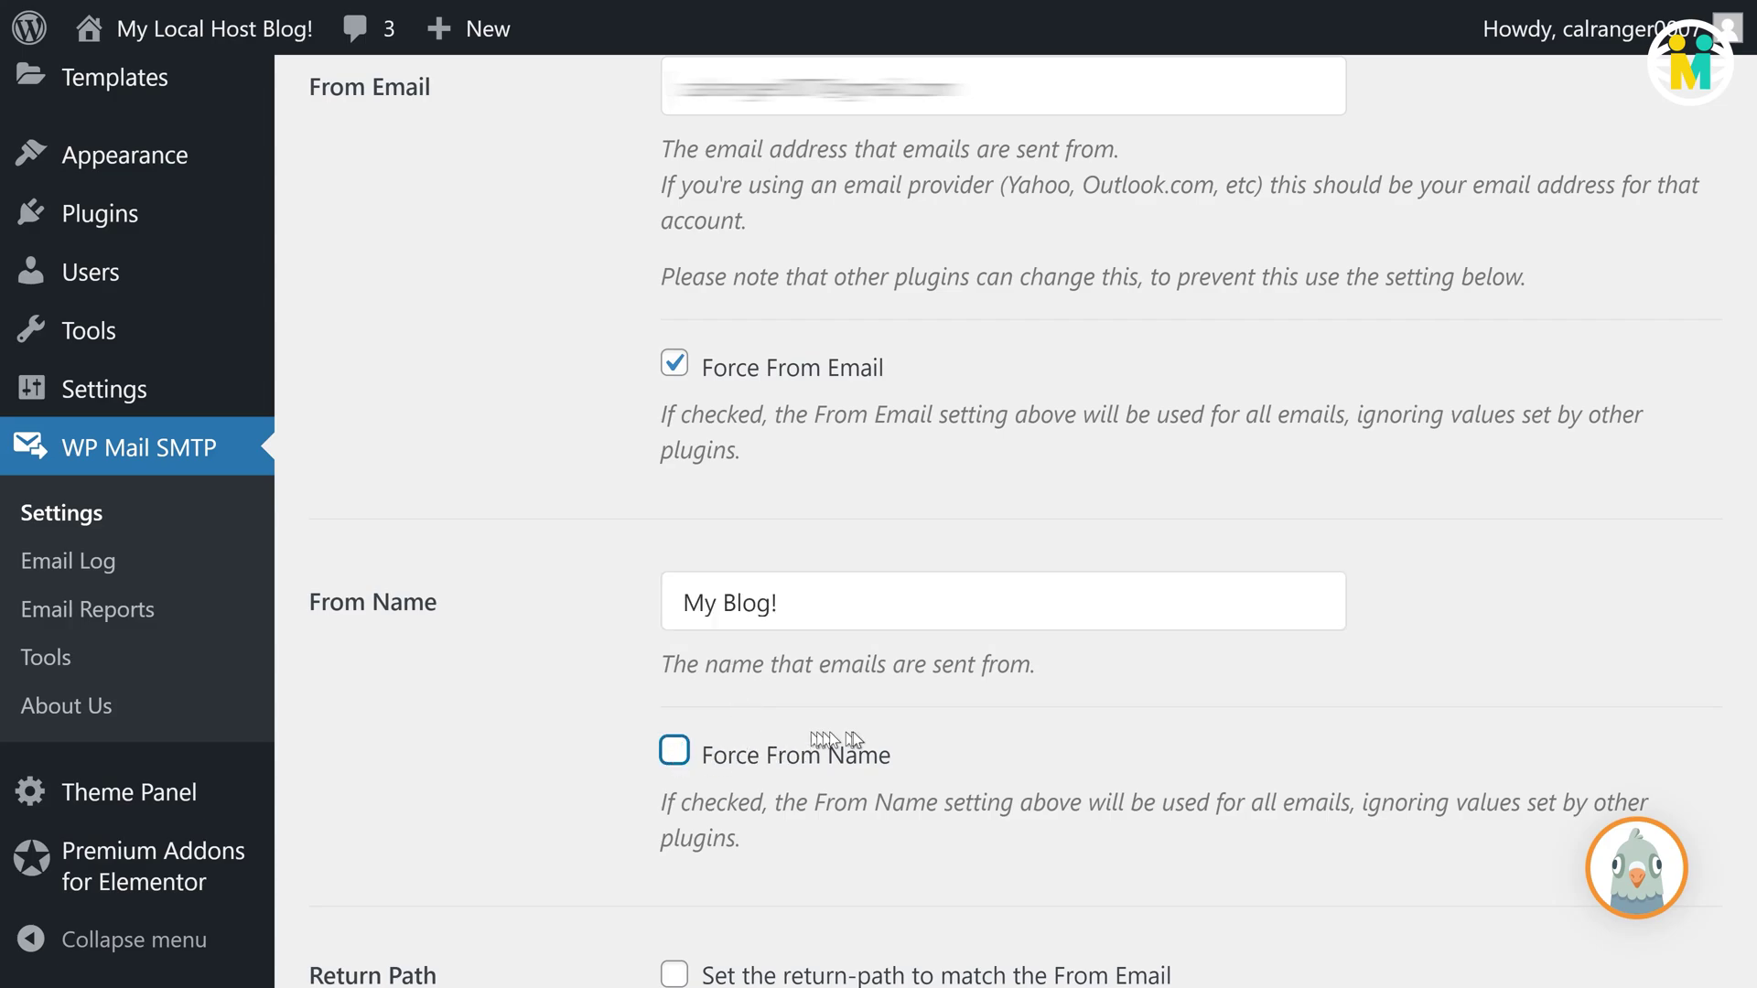
# Step: Select Gmail as the mailer, past the Return Path option
pyautogui.scroll(-6, 814, 732)
pyautogui.scroll(-1, 892, 545)
pyautogui.moveTo(701, 289); pyautogui.dragTo(1210, 288)
pyautogui.click(1194, 289)
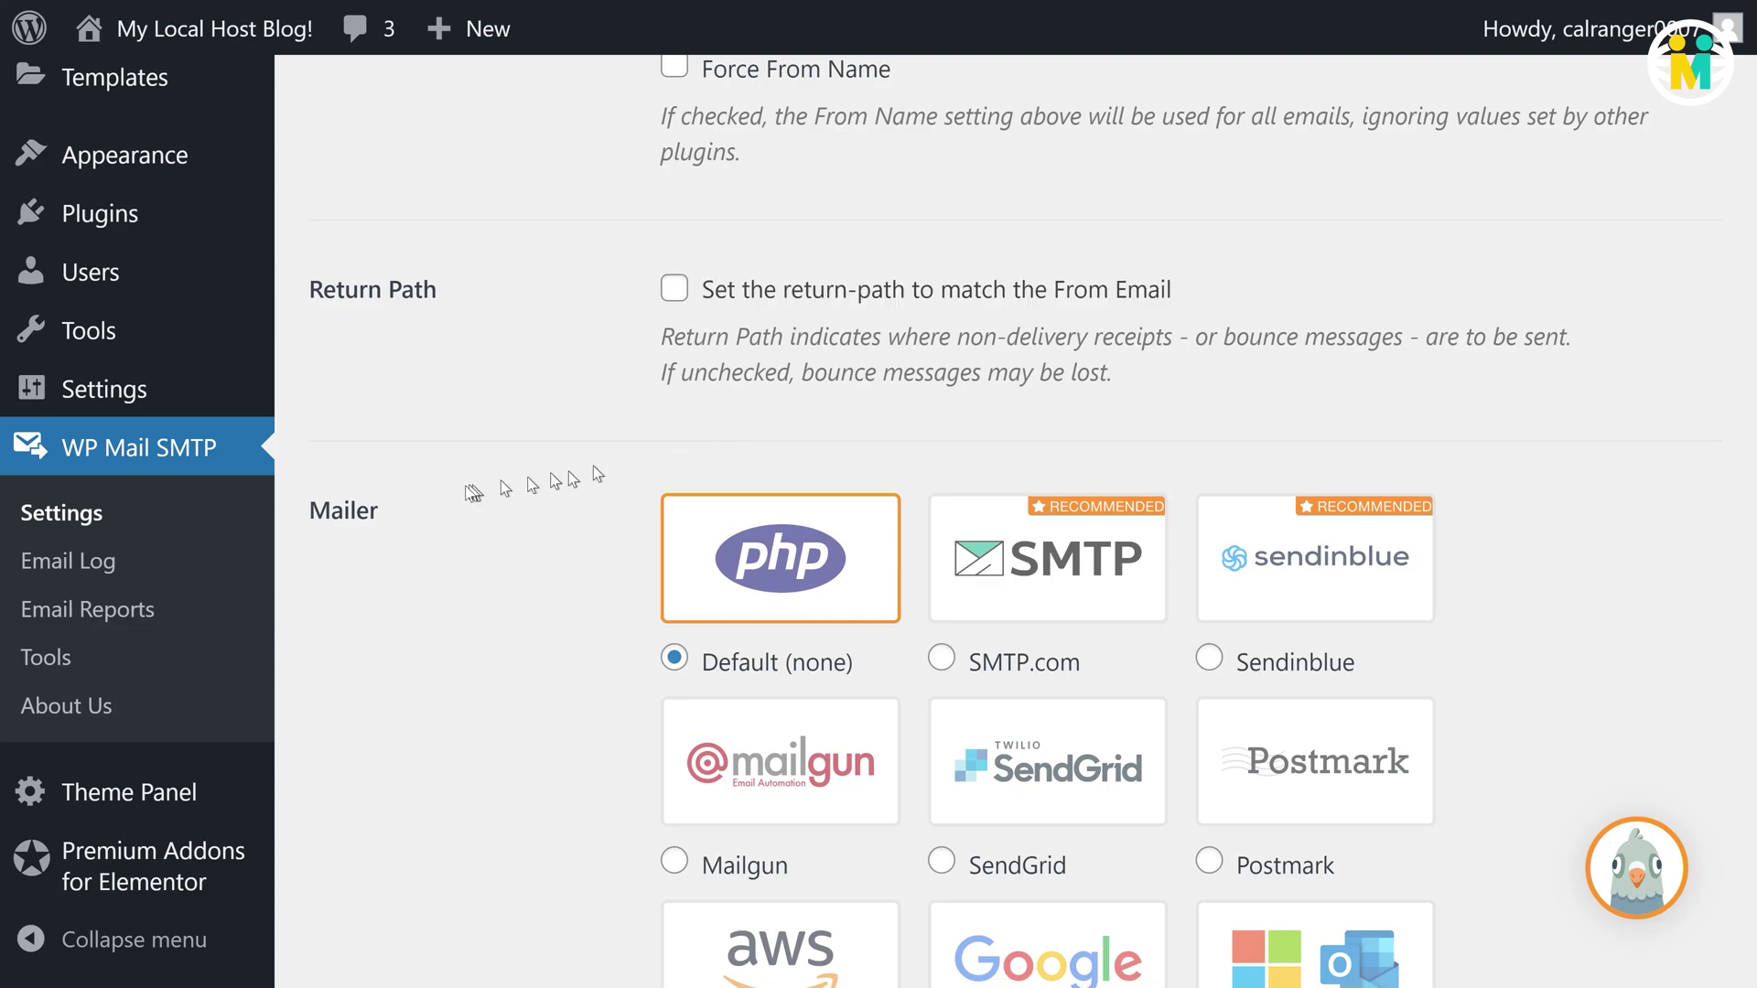
pyautogui.moveTo(309, 509); pyautogui.dragTo(403, 513)
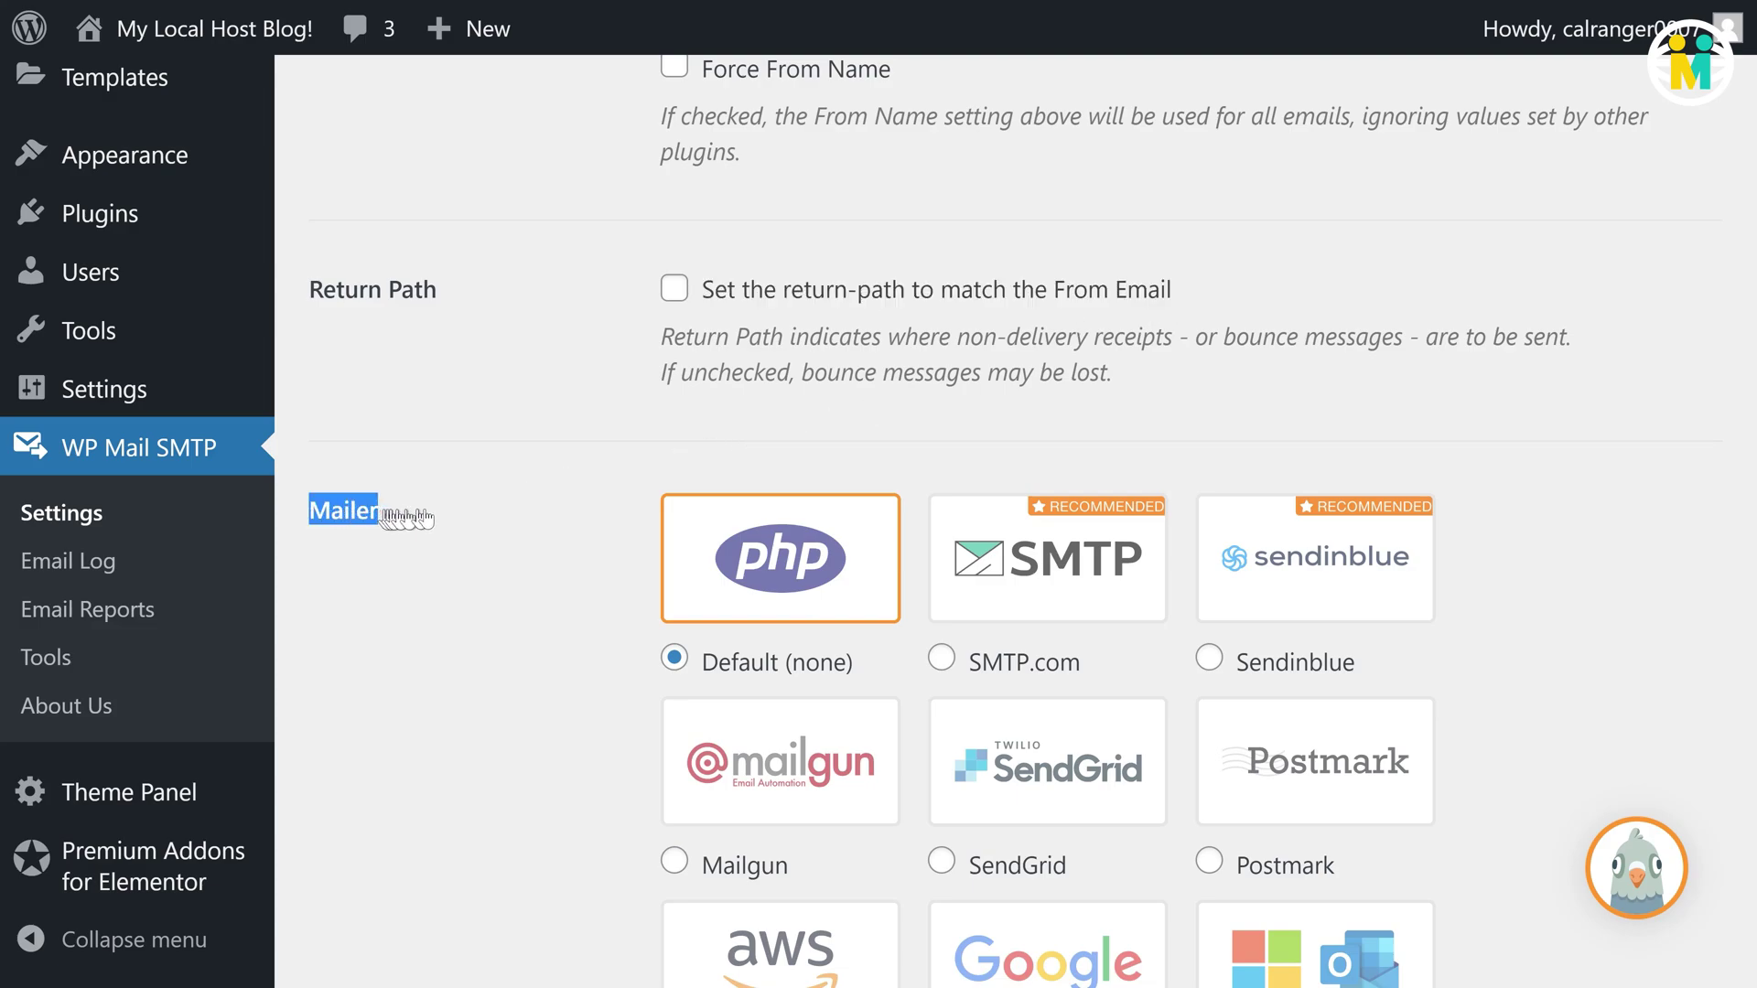
pyautogui.scroll(-1, 1023, 673)
pyautogui.scroll(-3, 1022, 672)
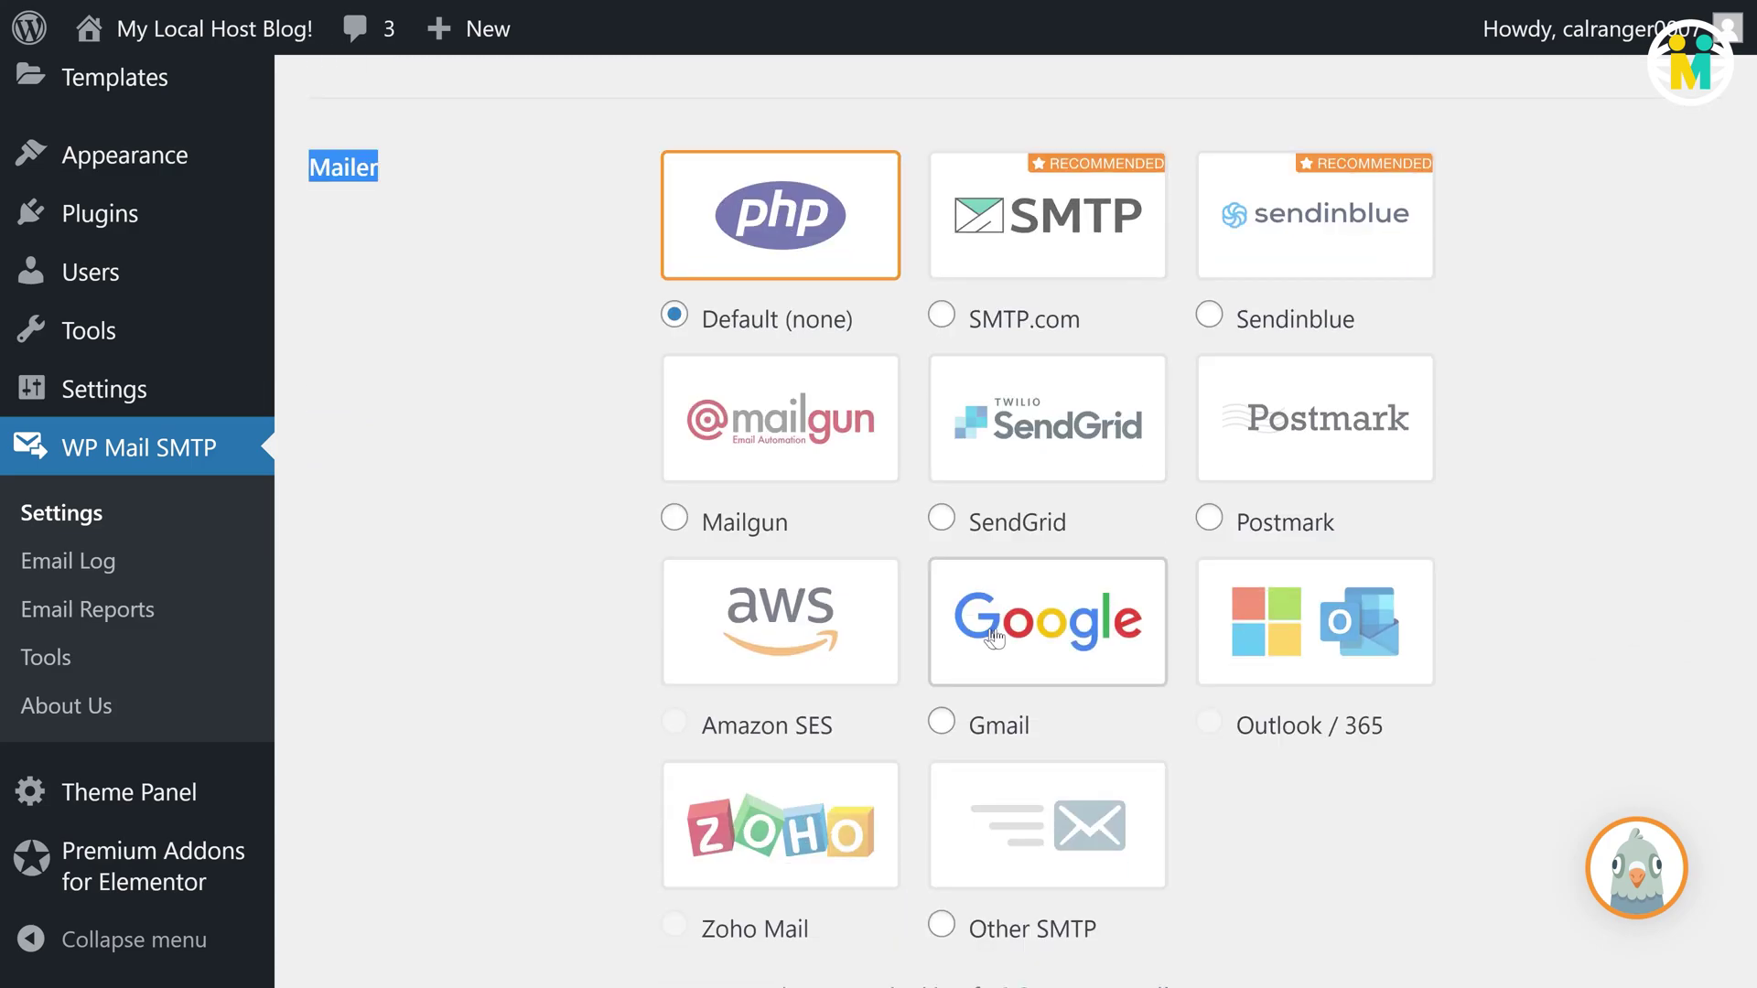
pyautogui.click(943, 721)
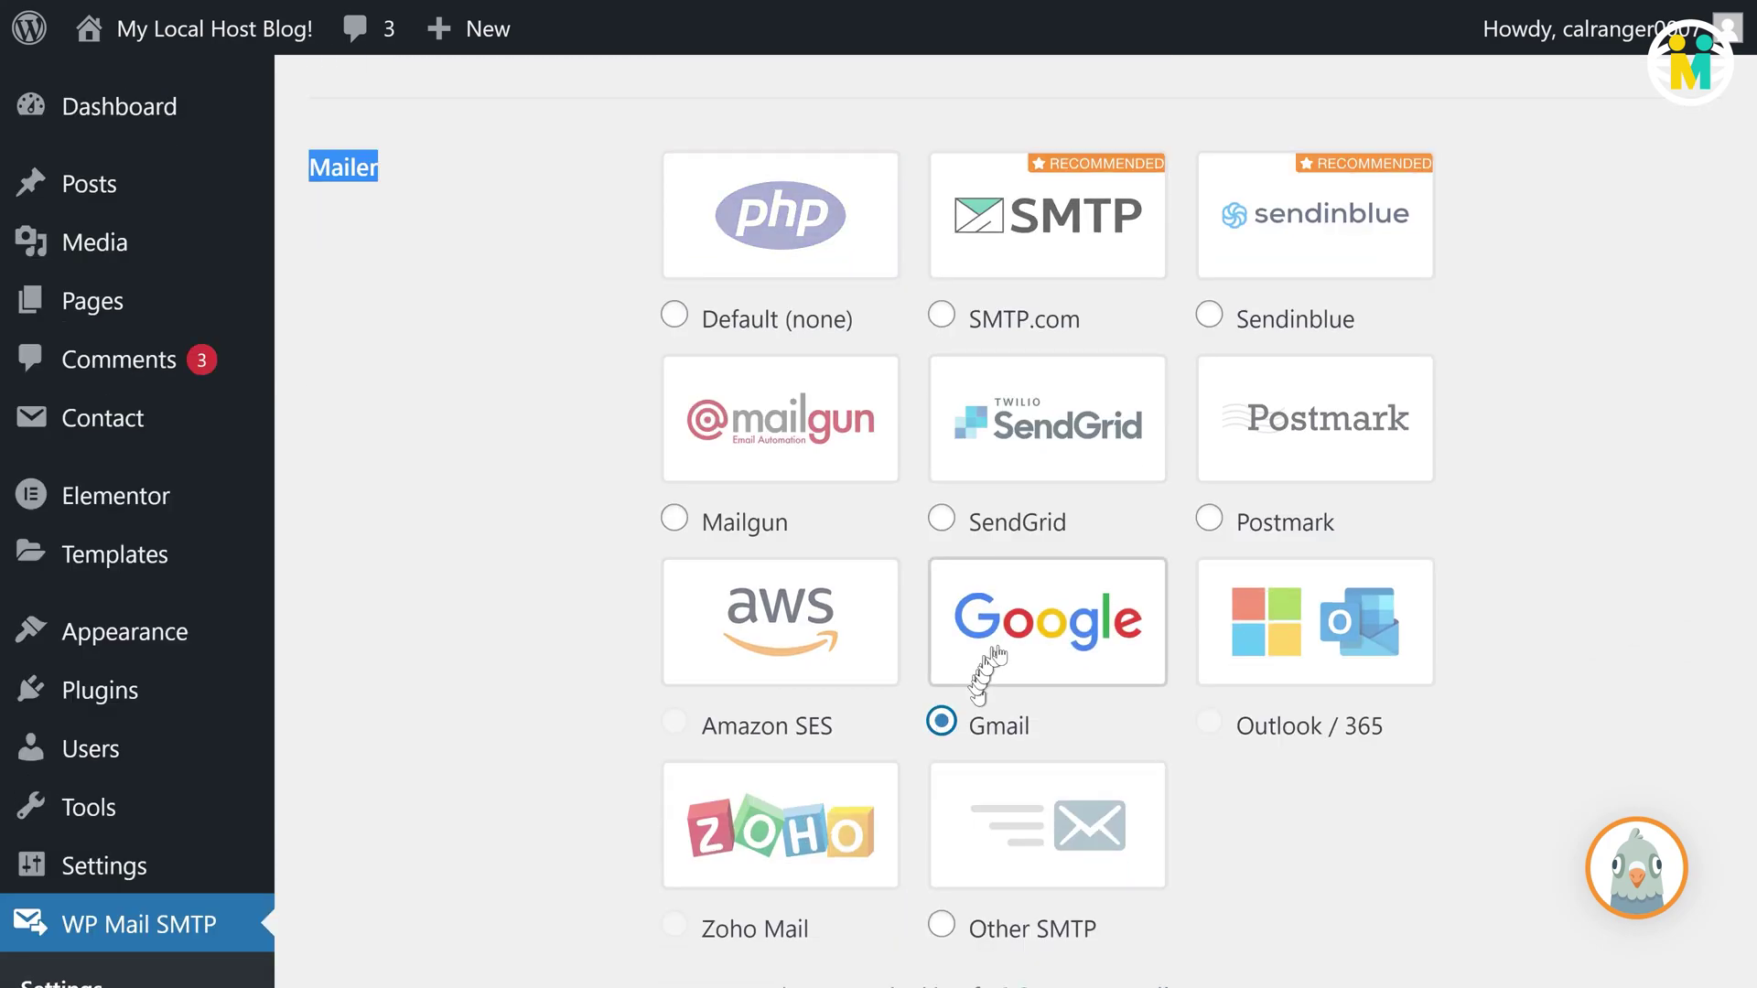
# Step: Examine the Gmail mailer's configuration section, including its Client ID and Client Secret fields
pyautogui.scroll(5, 970, 631)
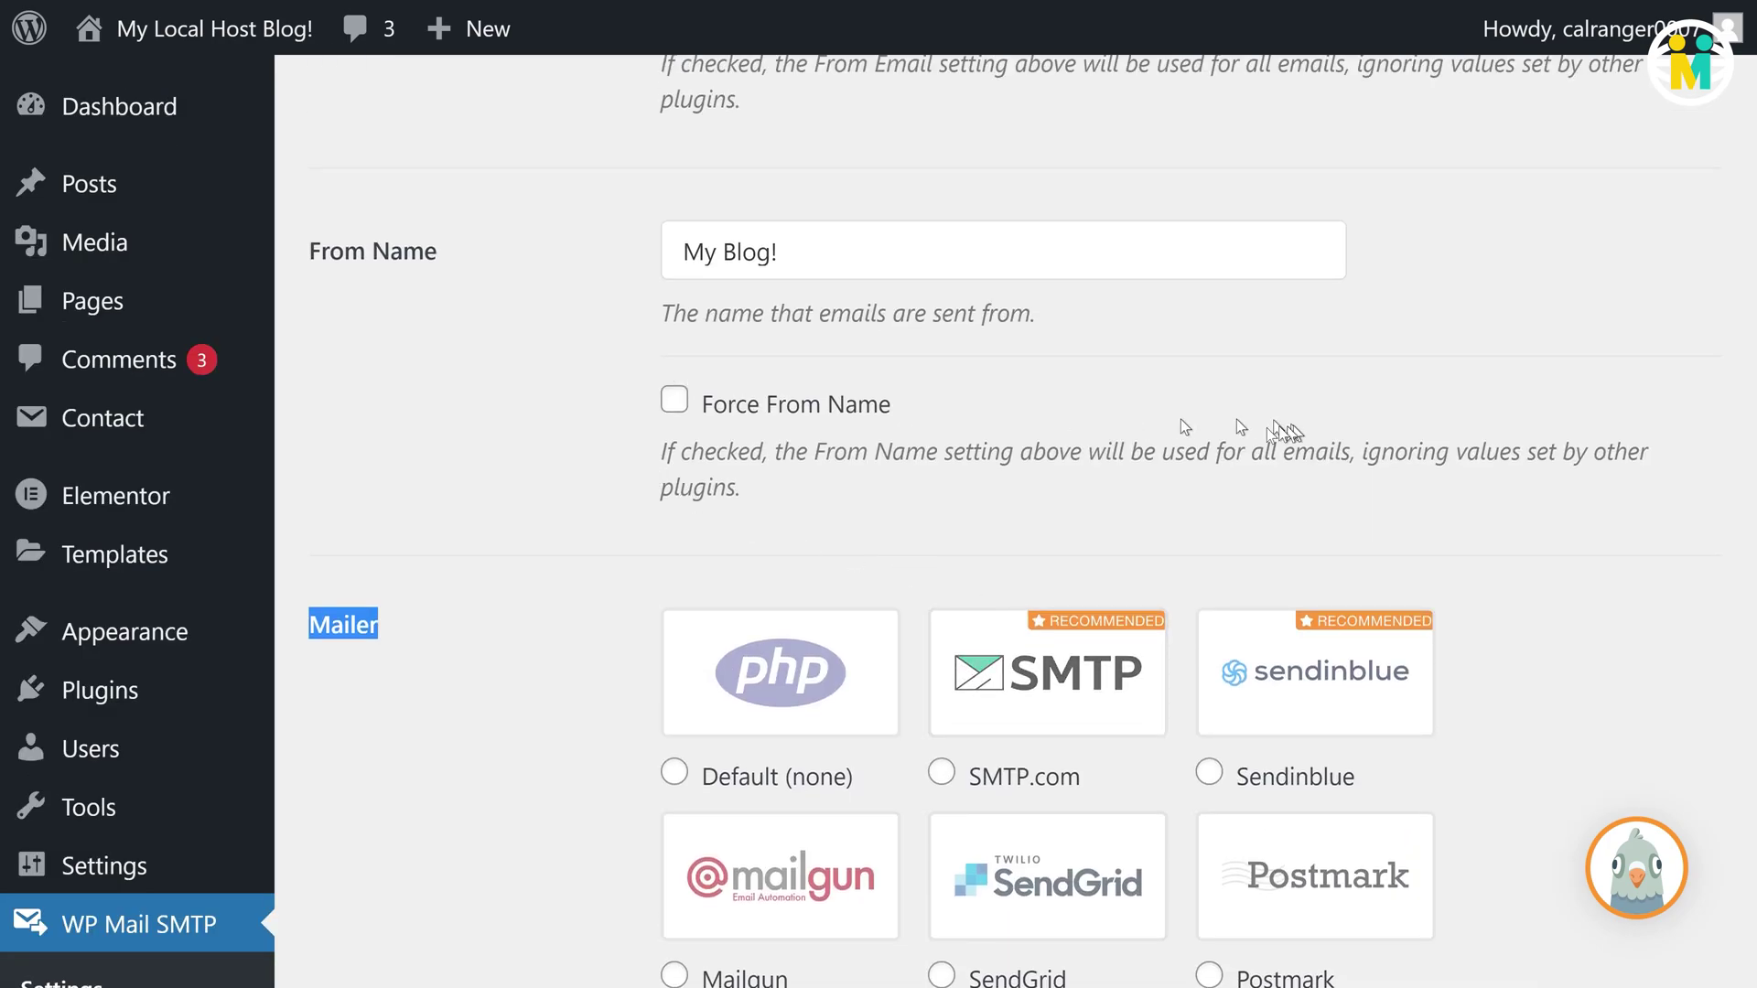
pyautogui.scroll(-2, 1094, 526)
pyautogui.scroll(-10, 1093, 526)
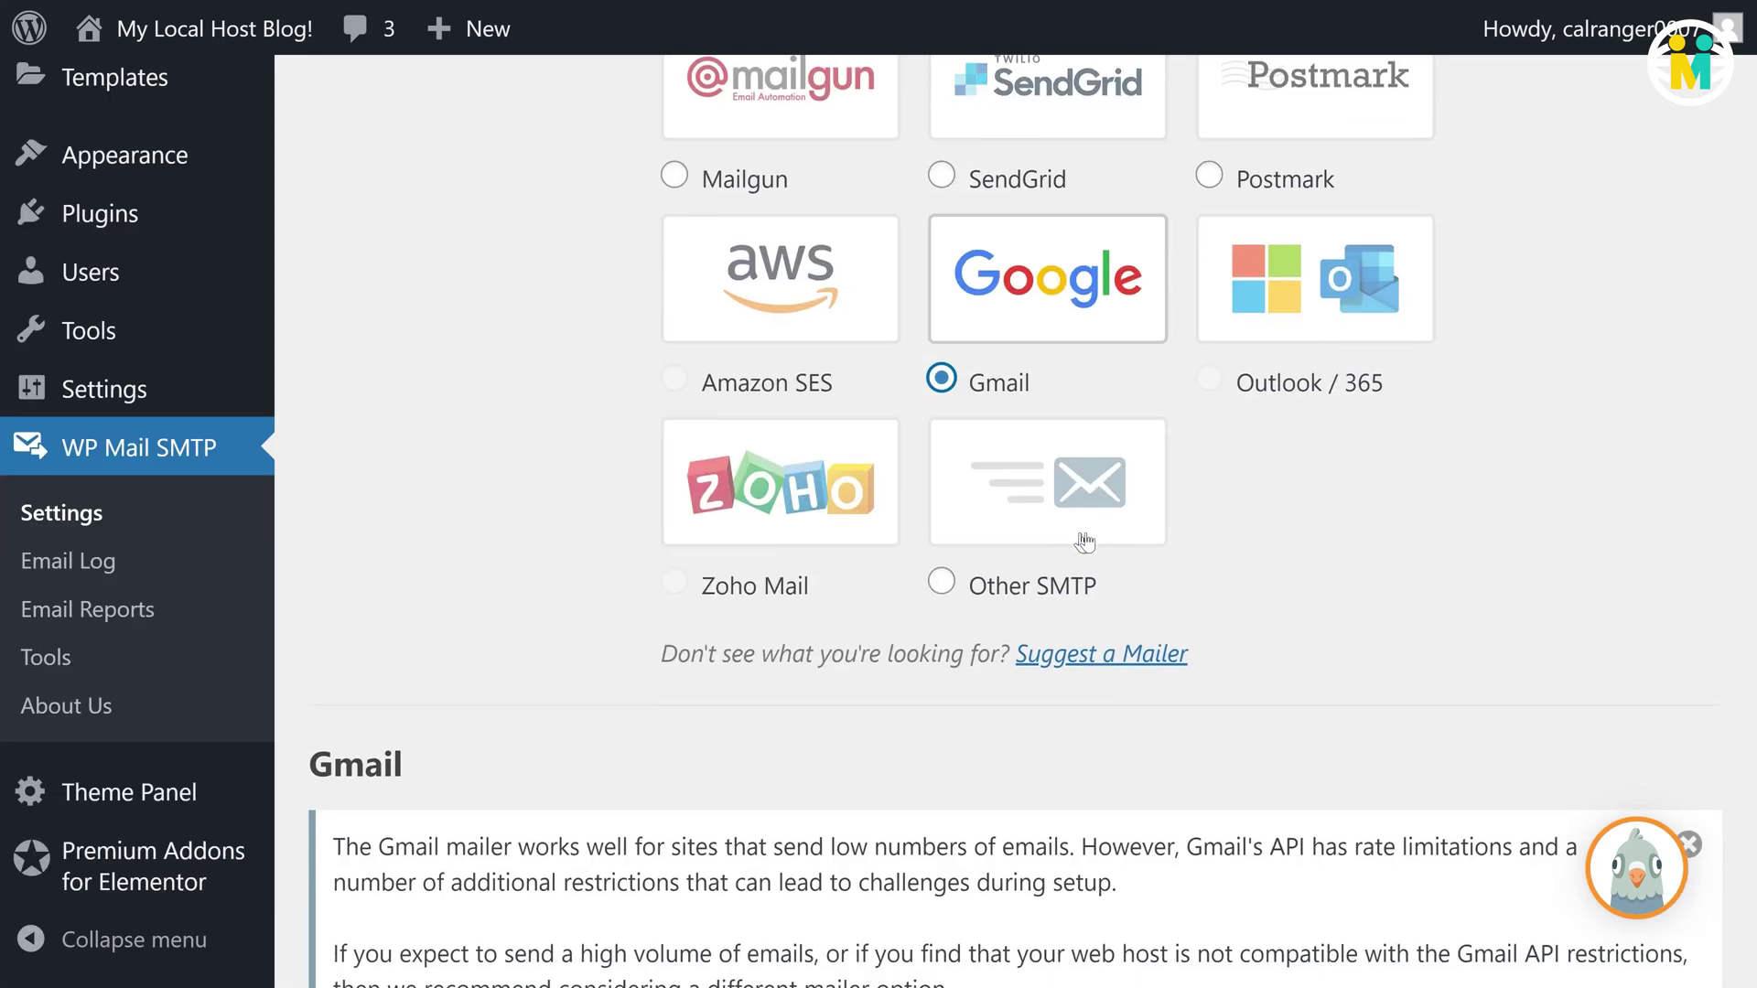
pyautogui.scroll(-4, 1074, 533)
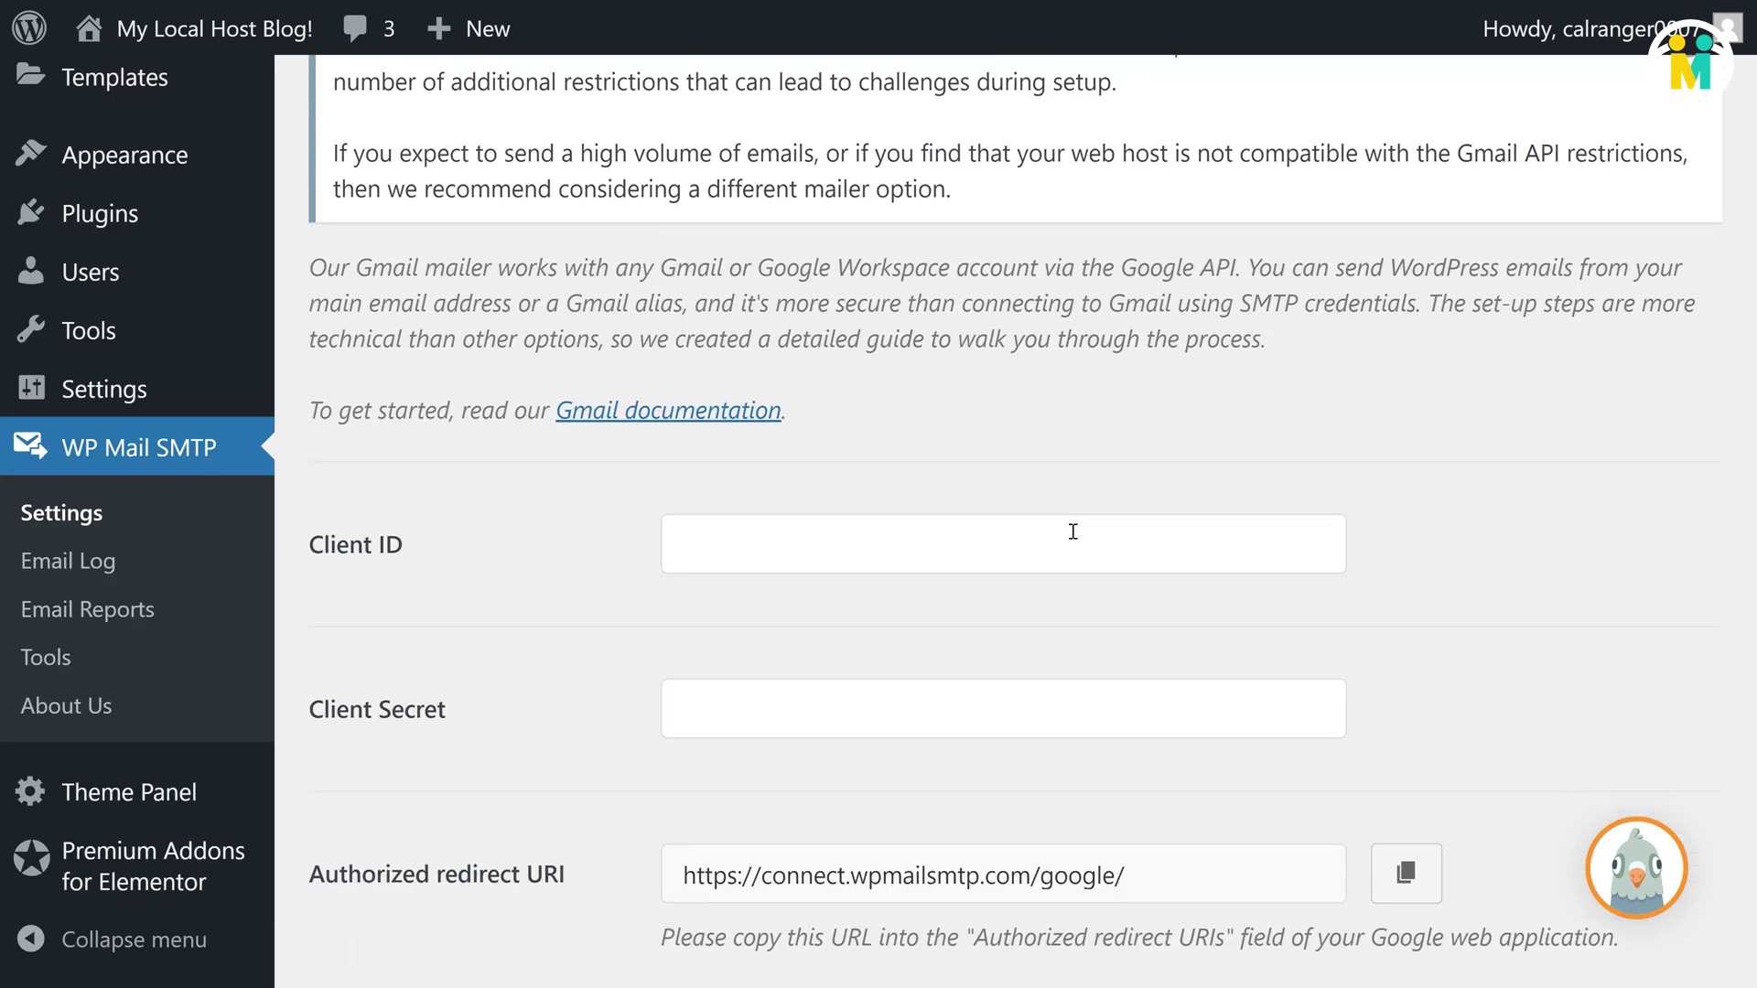
pyautogui.scroll(-1, 1072, 528)
pyautogui.doubleClick(391, 430)
pyautogui.moveTo(390, 434); pyautogui.dragTo(318, 437)
pyautogui.moveTo(458, 600); pyautogui.dragTo(316, 611)
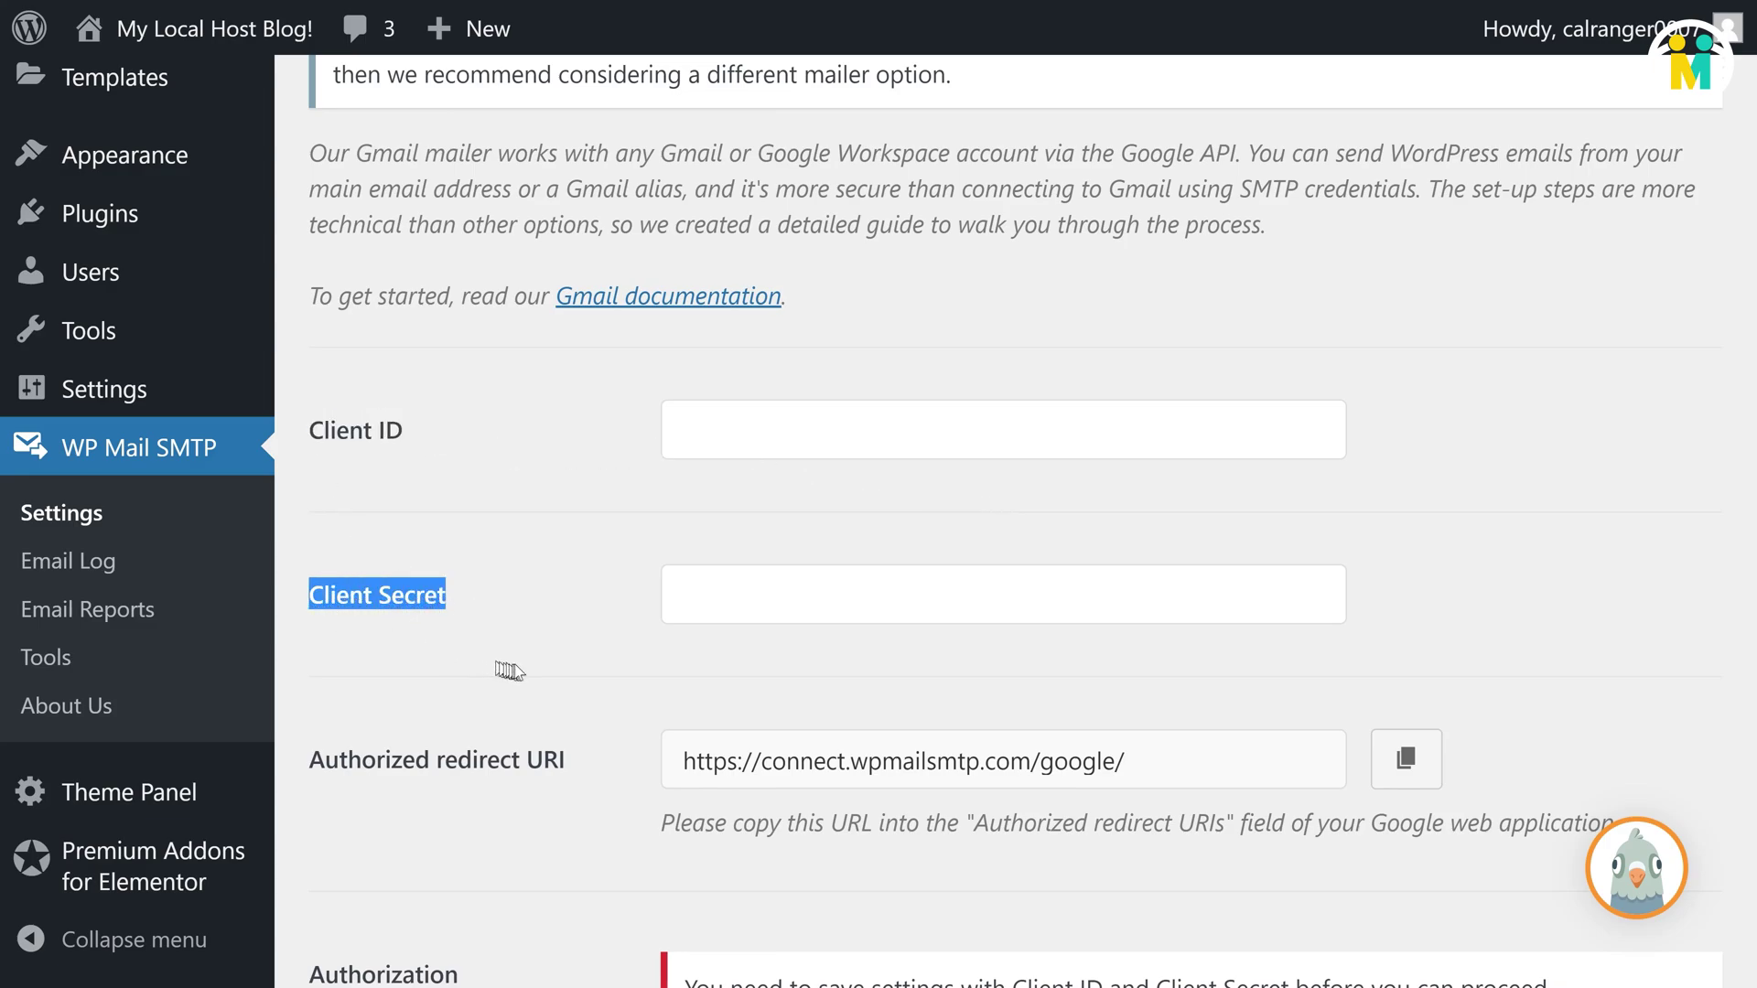
# Step: Examine the Authorization section's requirement and save the Gmail mailer settings
pyautogui.scroll(-4, 509, 670)
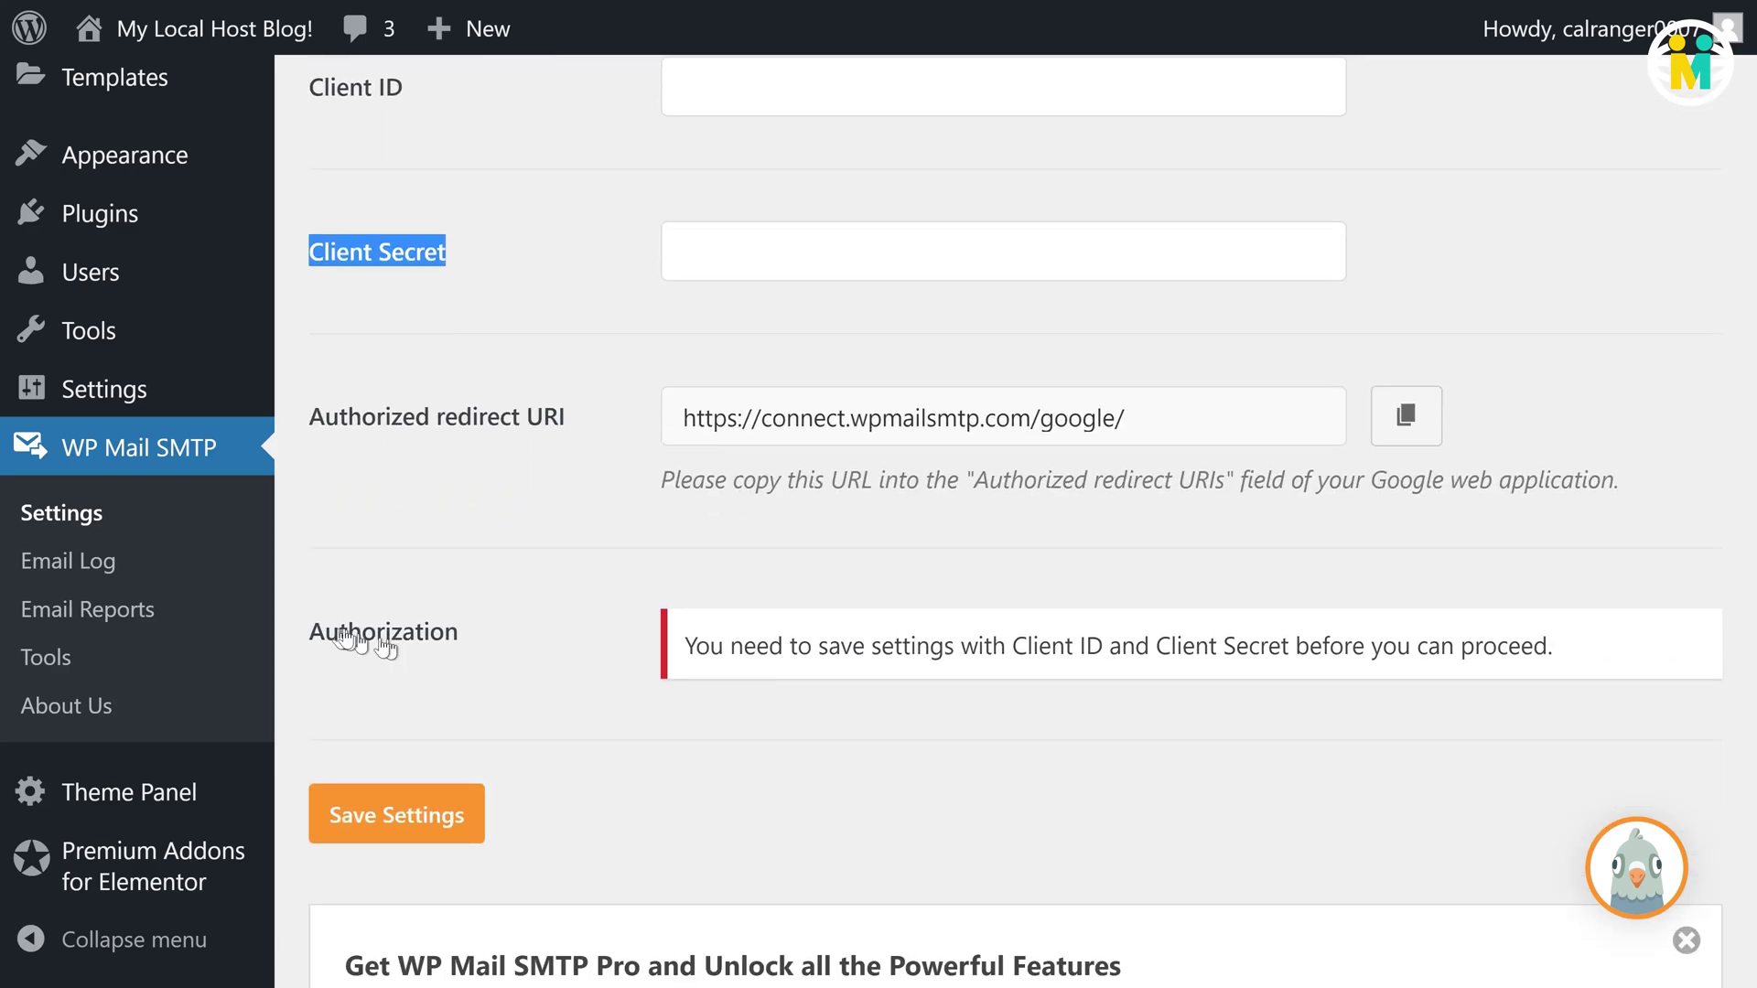
pyautogui.doubleClick(334, 639)
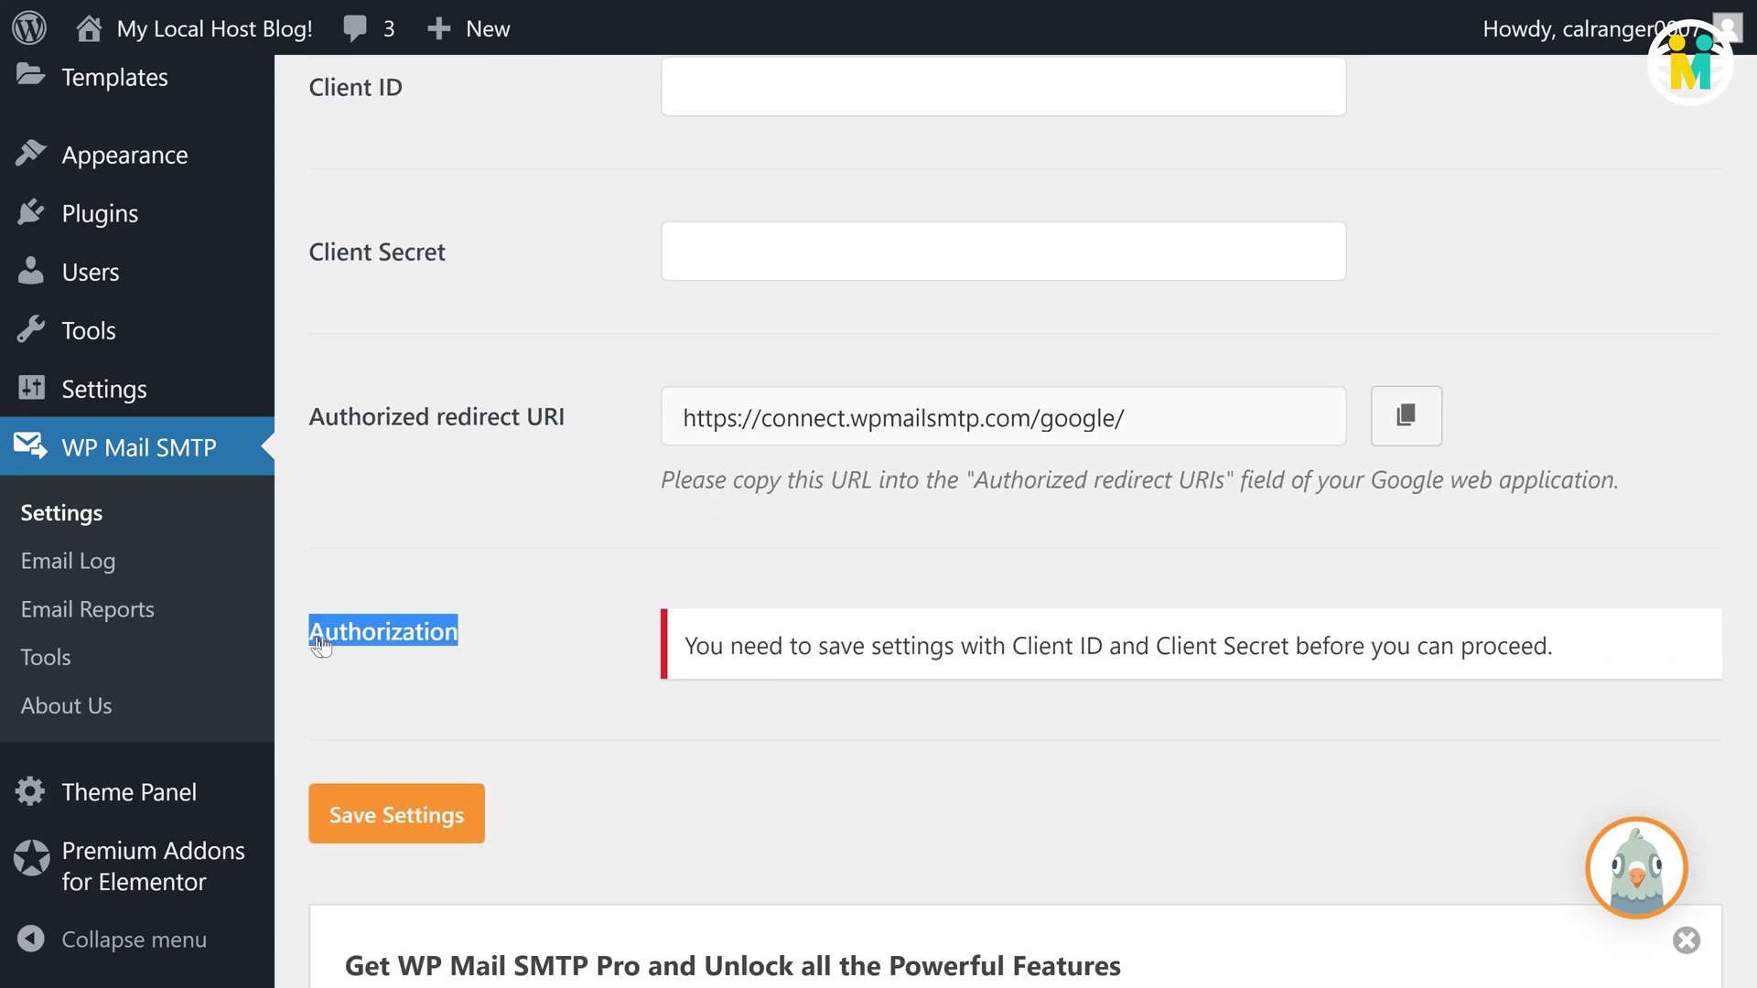
pyautogui.moveTo(694, 674); pyautogui.dragTo(1598, 657)
pyautogui.moveTo(1598, 657)
pyautogui.mouseDown()
pyautogui.moveTo(686, 646)
pyautogui.moveTo(1570, 668)
pyautogui.mouseUp()
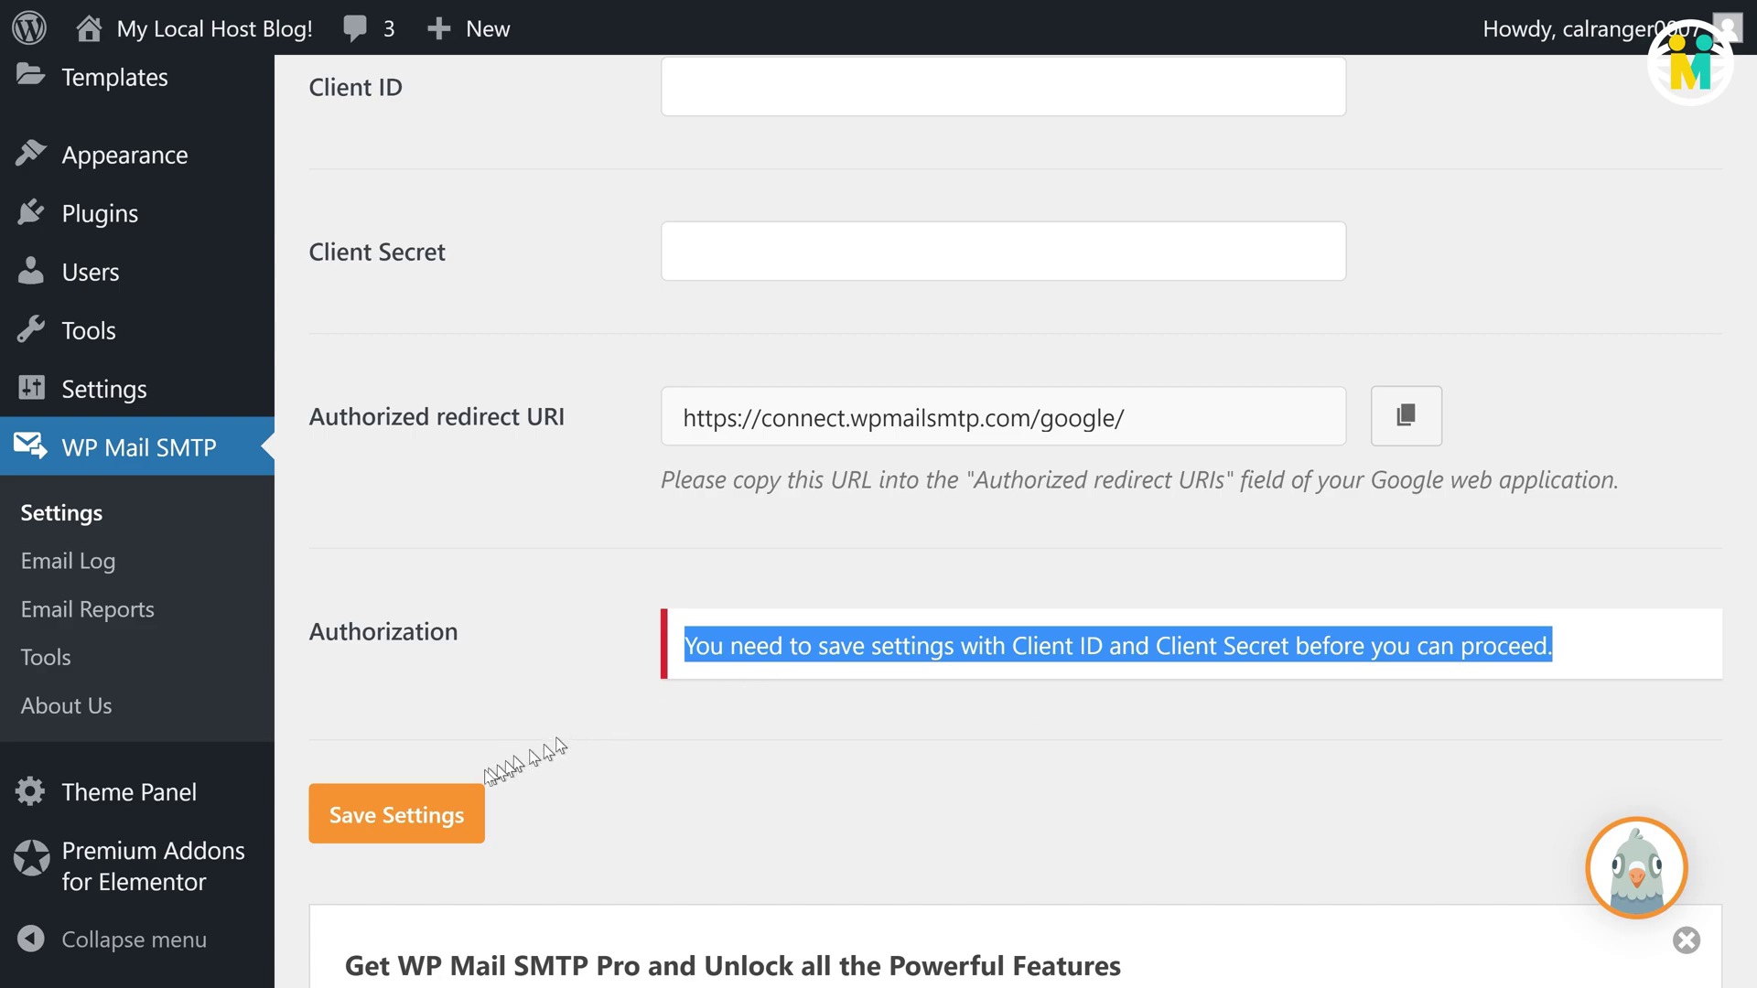
pyautogui.click(439, 812)
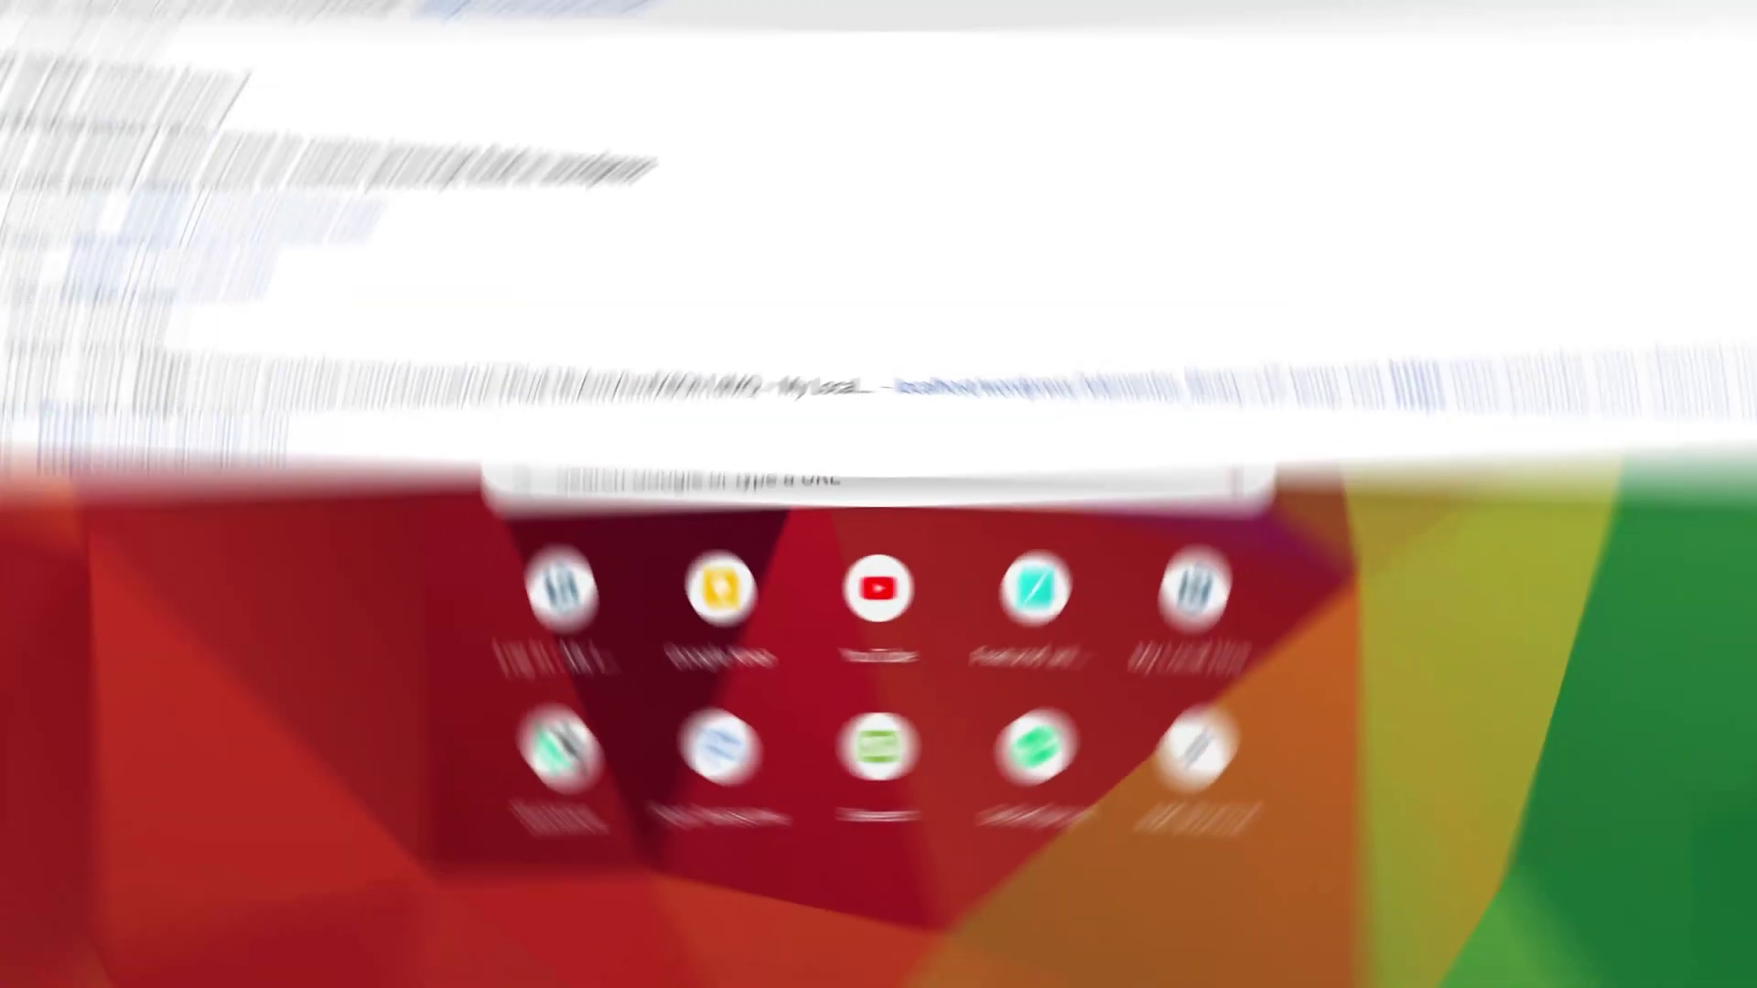
pyautogui.write('loud.google.com/flows/enableapi?apiid=gmail&pli')
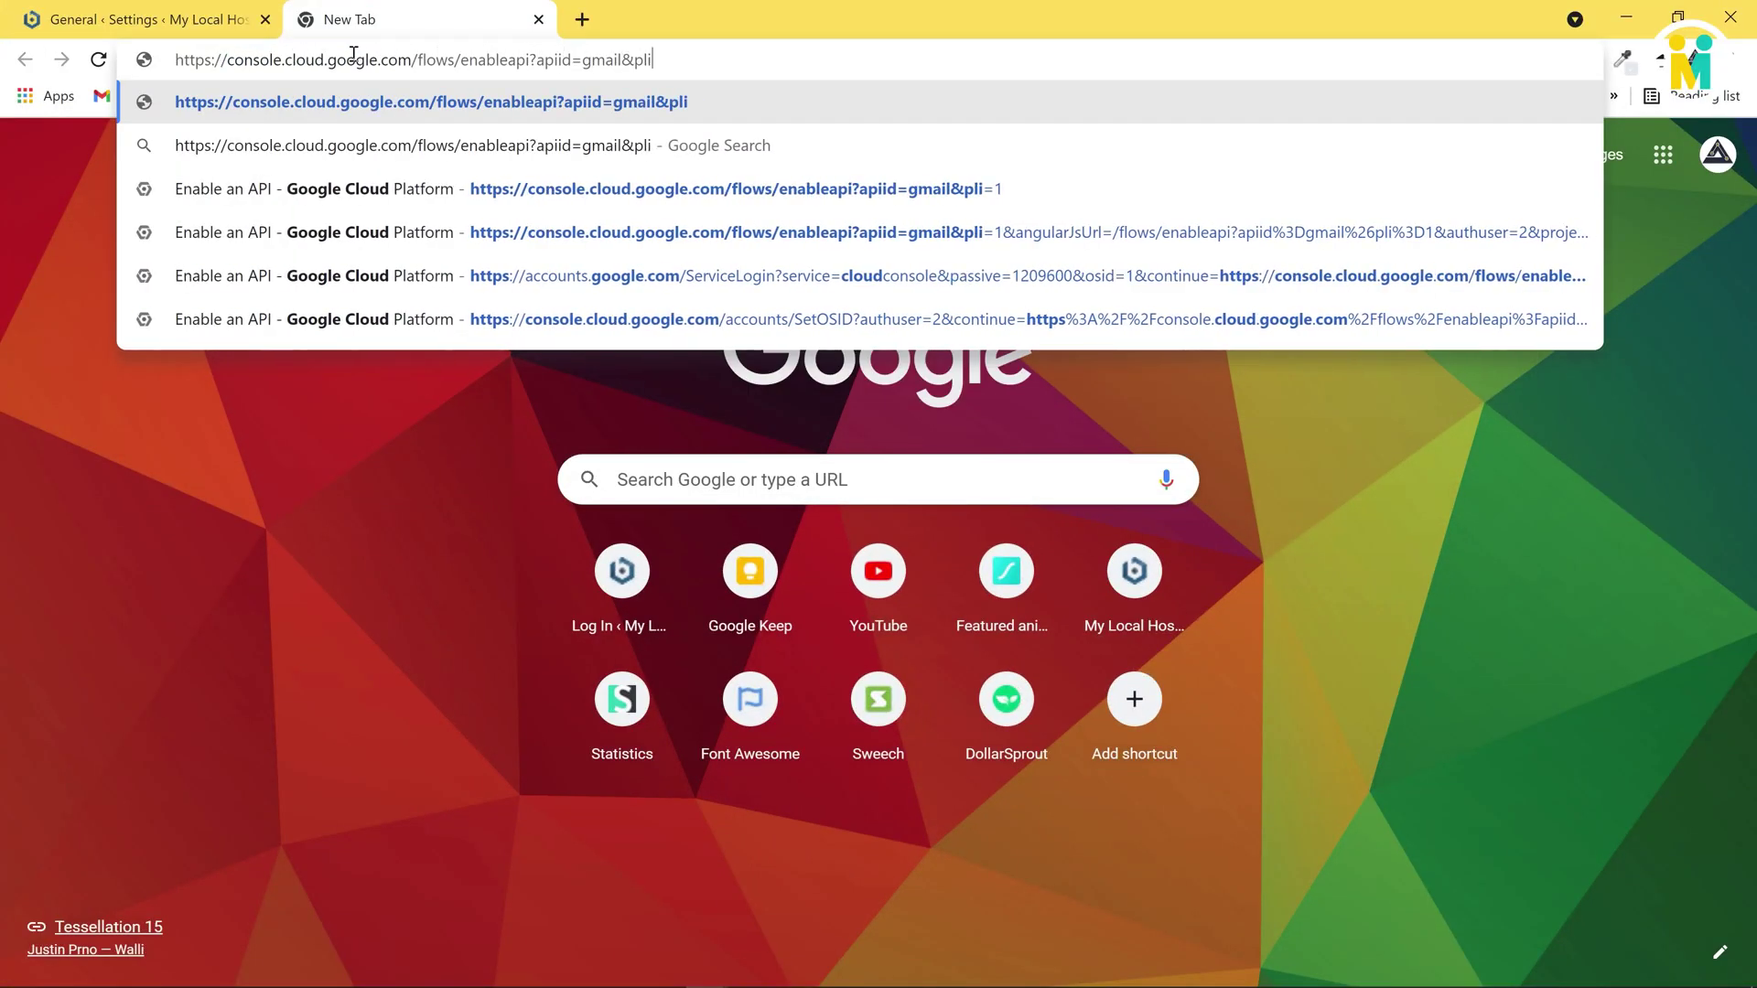
pyautogui.press('Return')
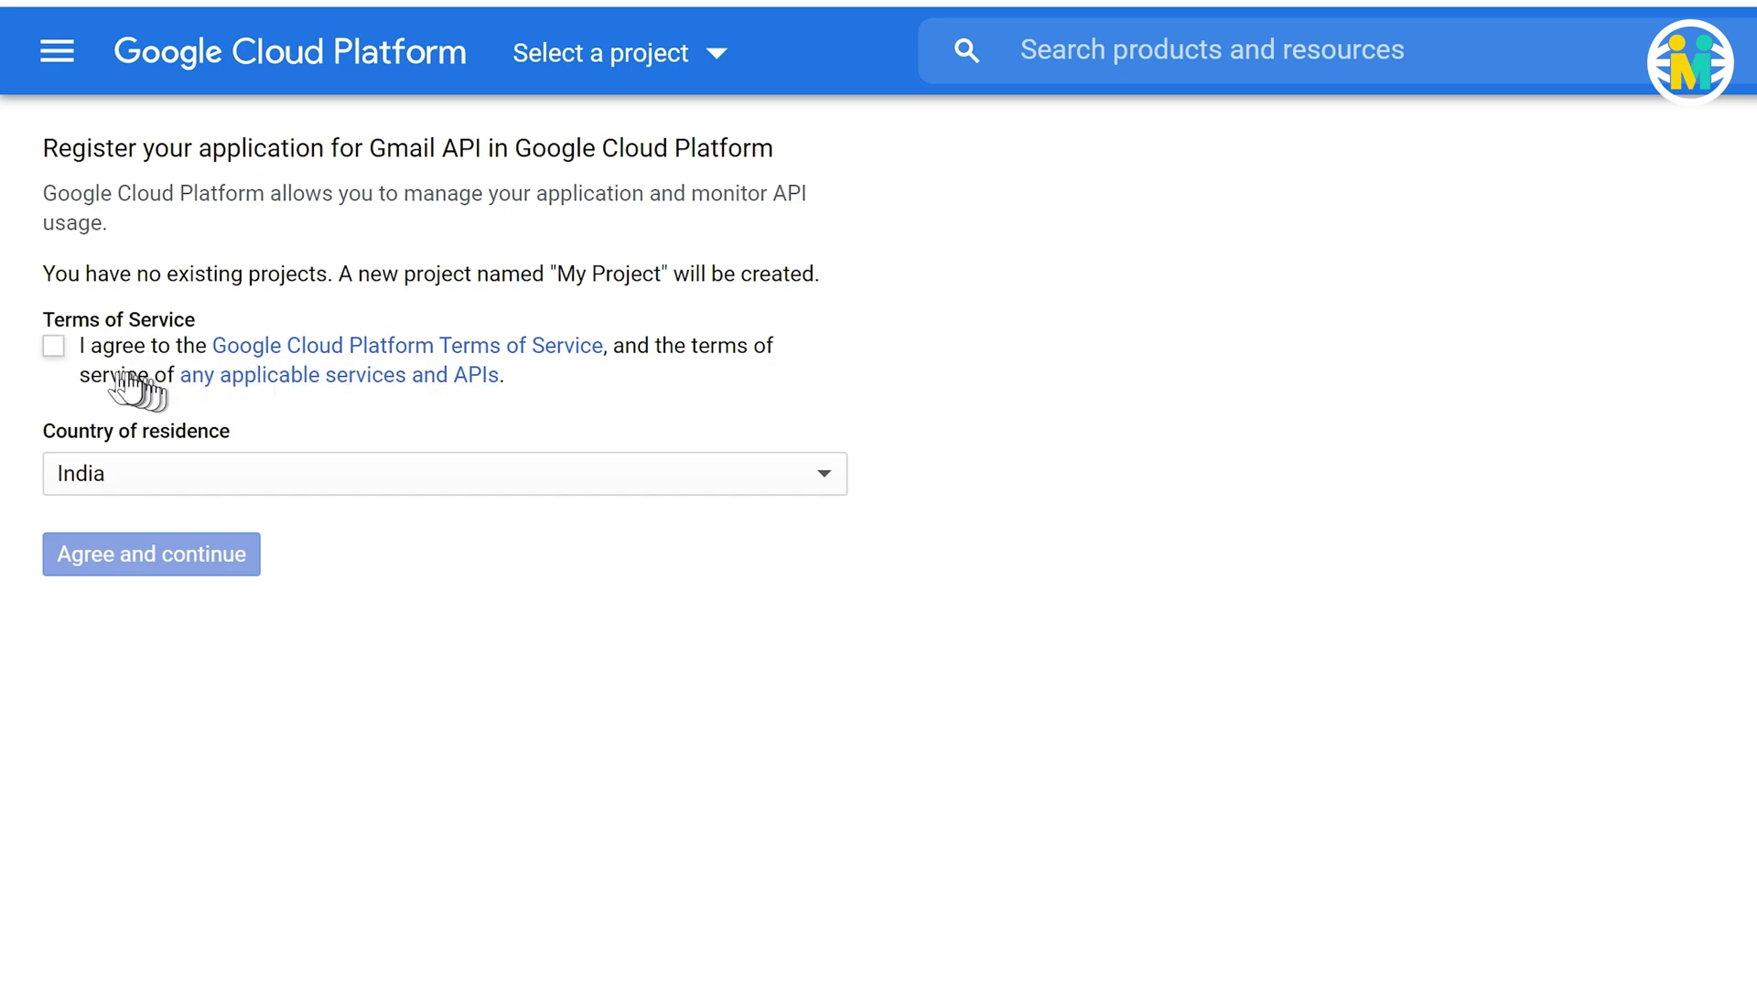
pyautogui.click(57, 350)
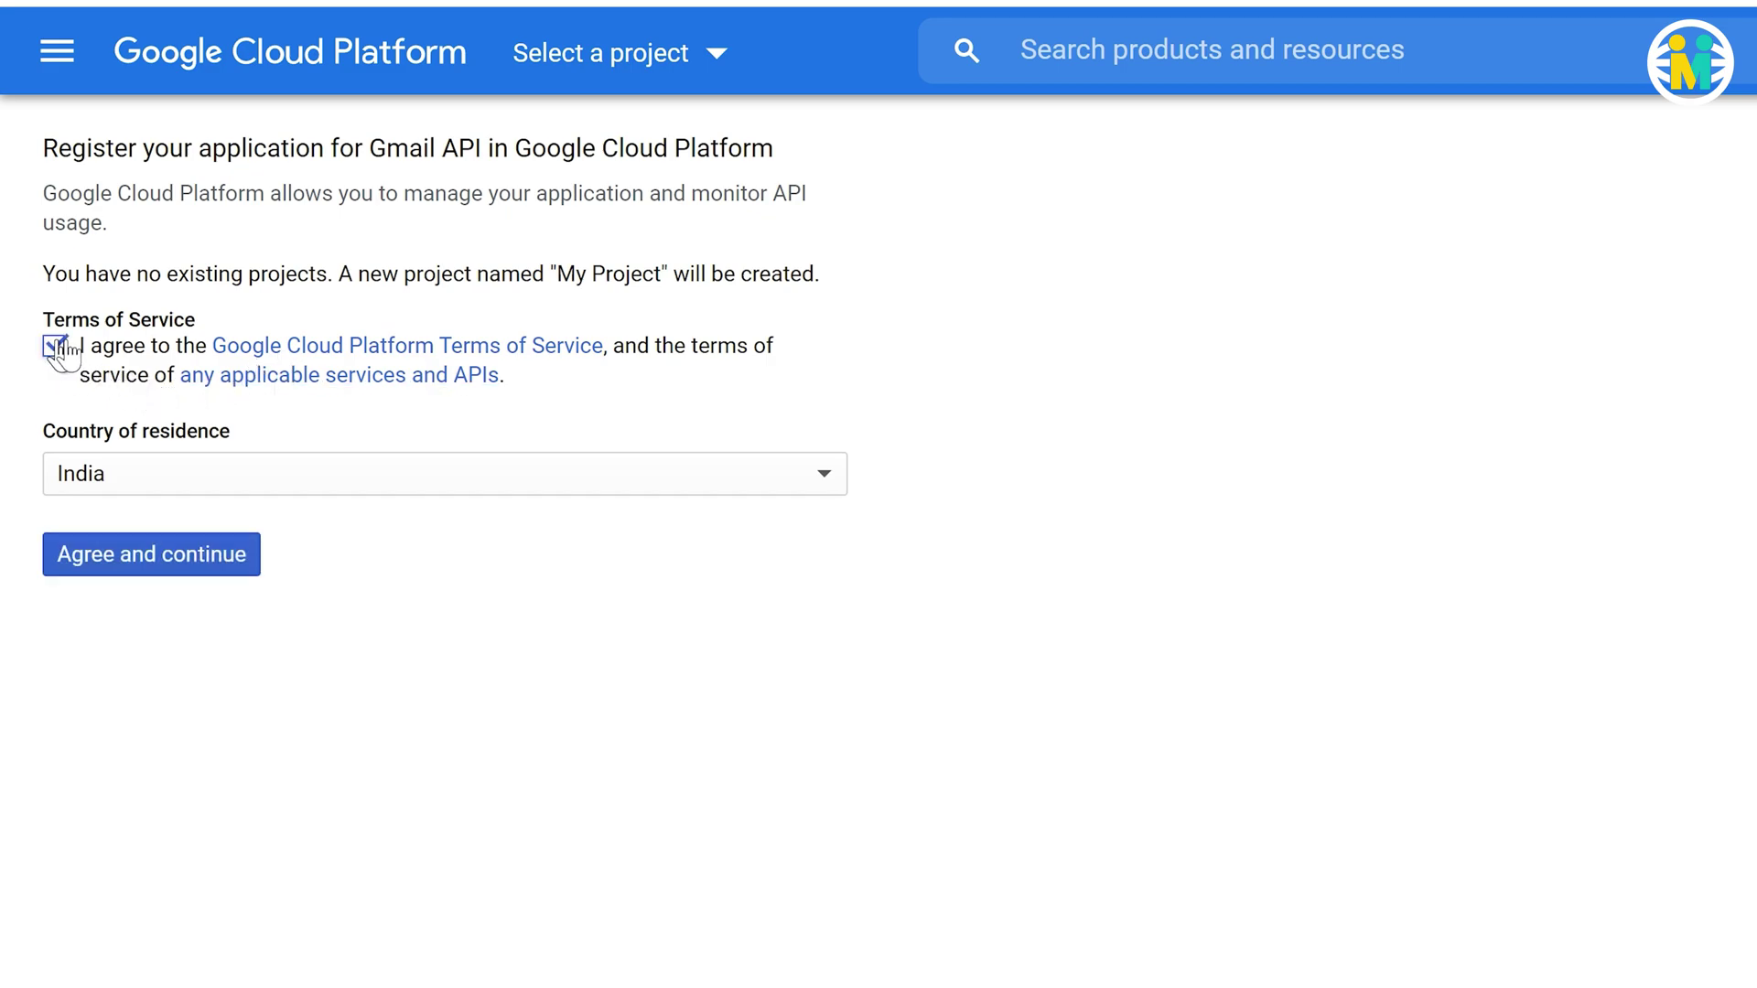
pyautogui.click(364, 487)
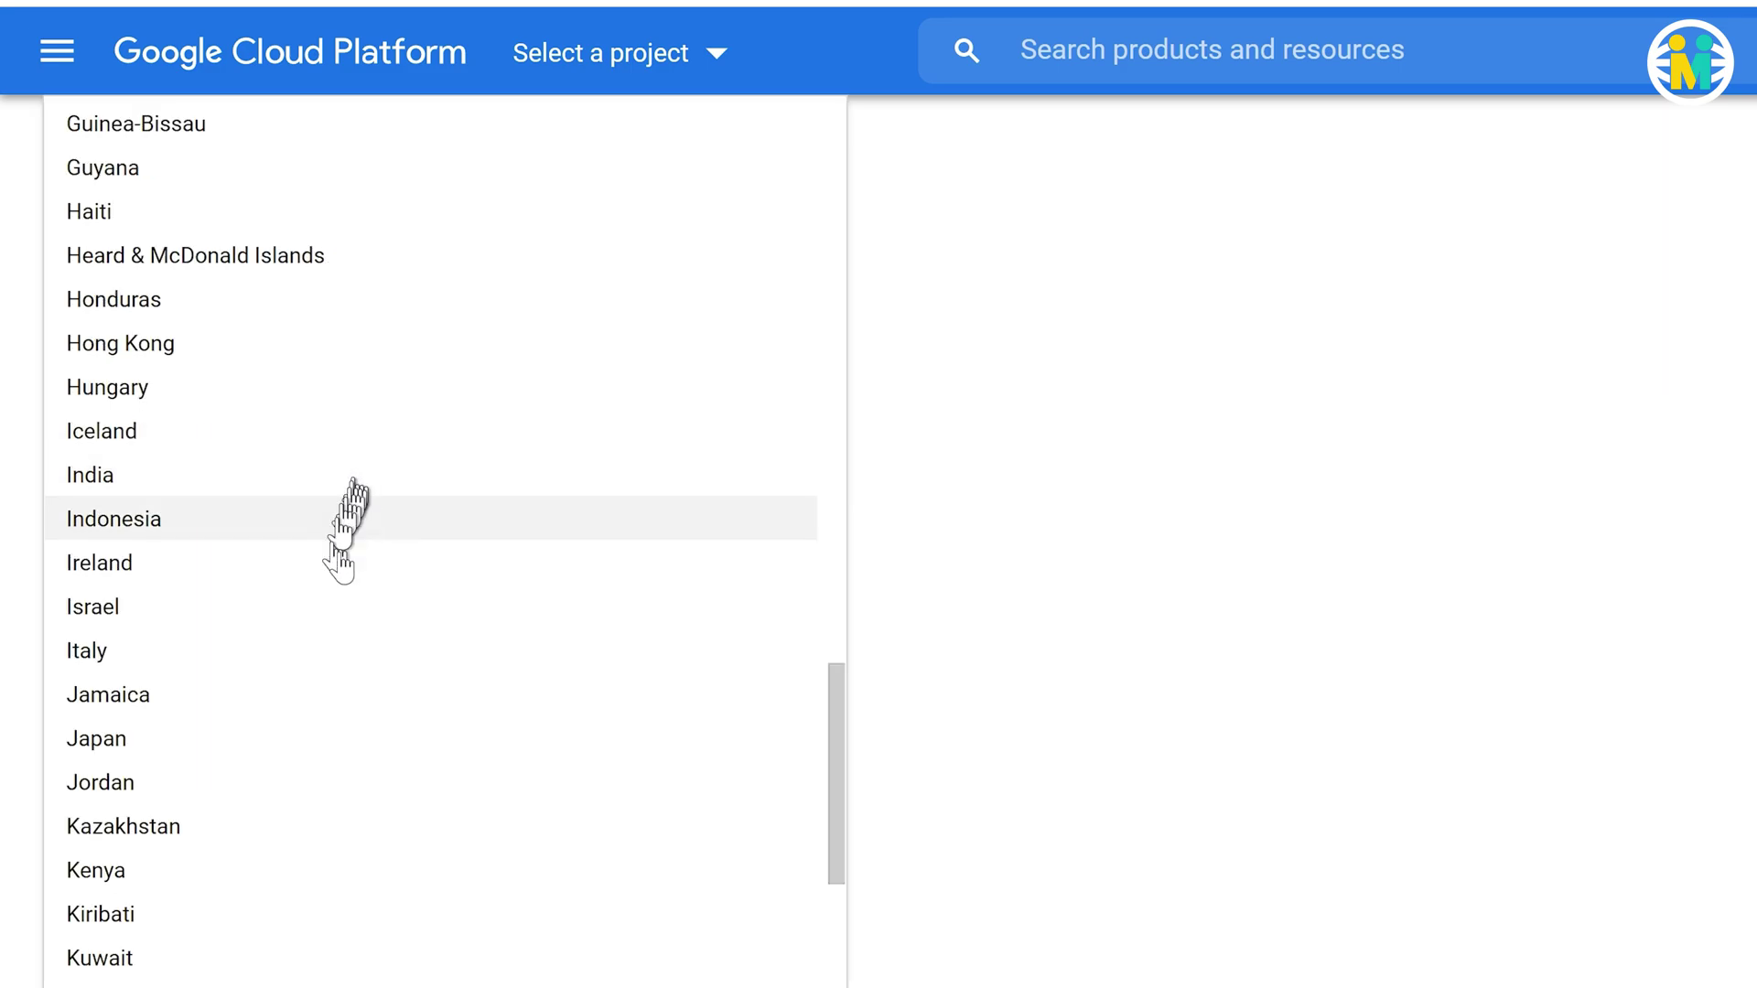
pyautogui.click(220, 483)
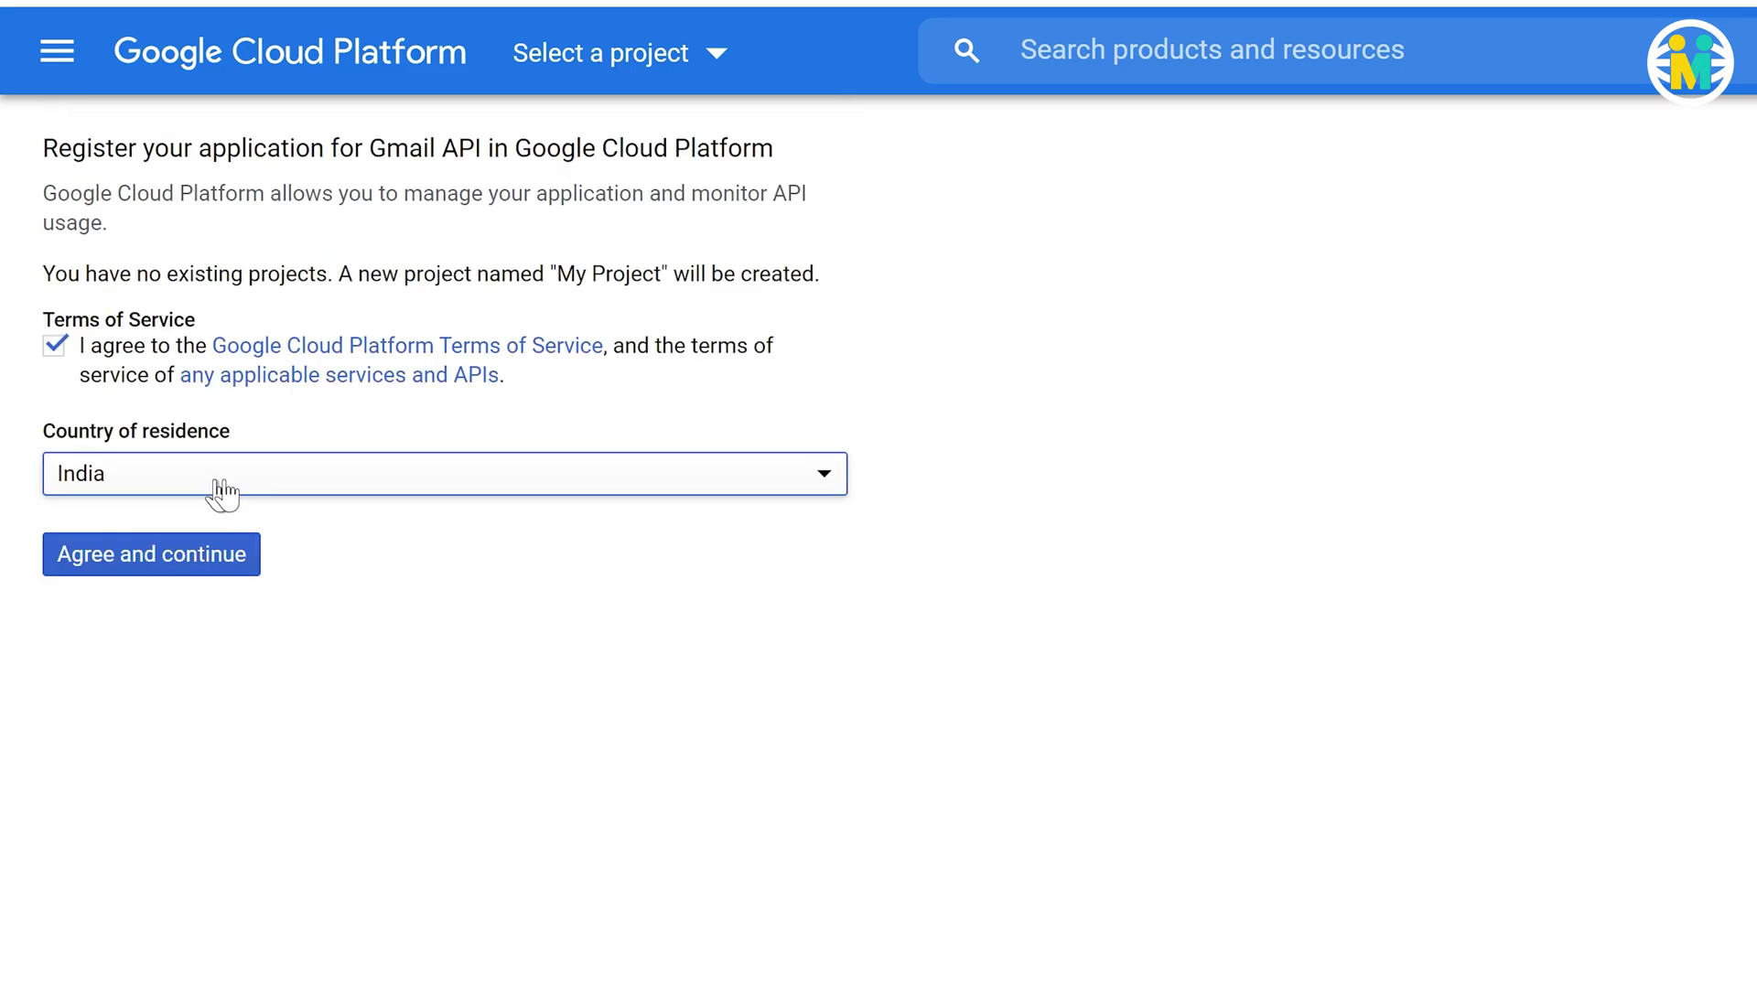
pyautogui.click(176, 564)
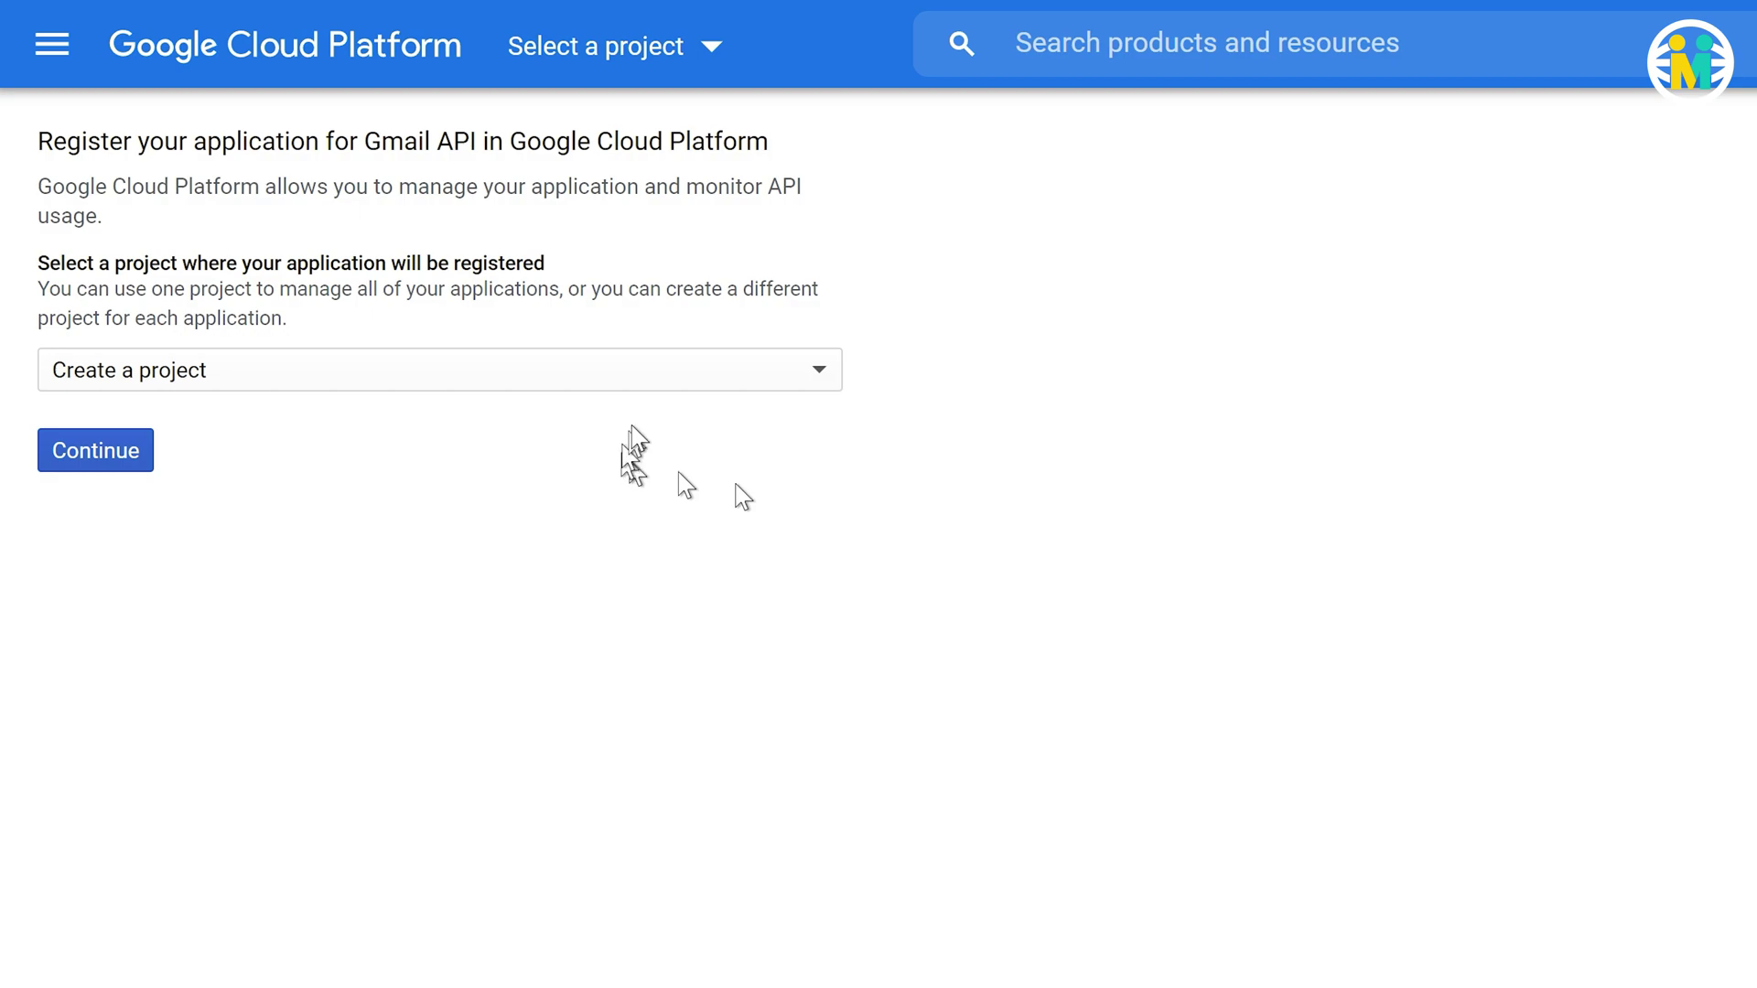
# Step: Register the application for the Gmail API under My Project and continue to its credentials setup
pyautogui.click(675, 382)
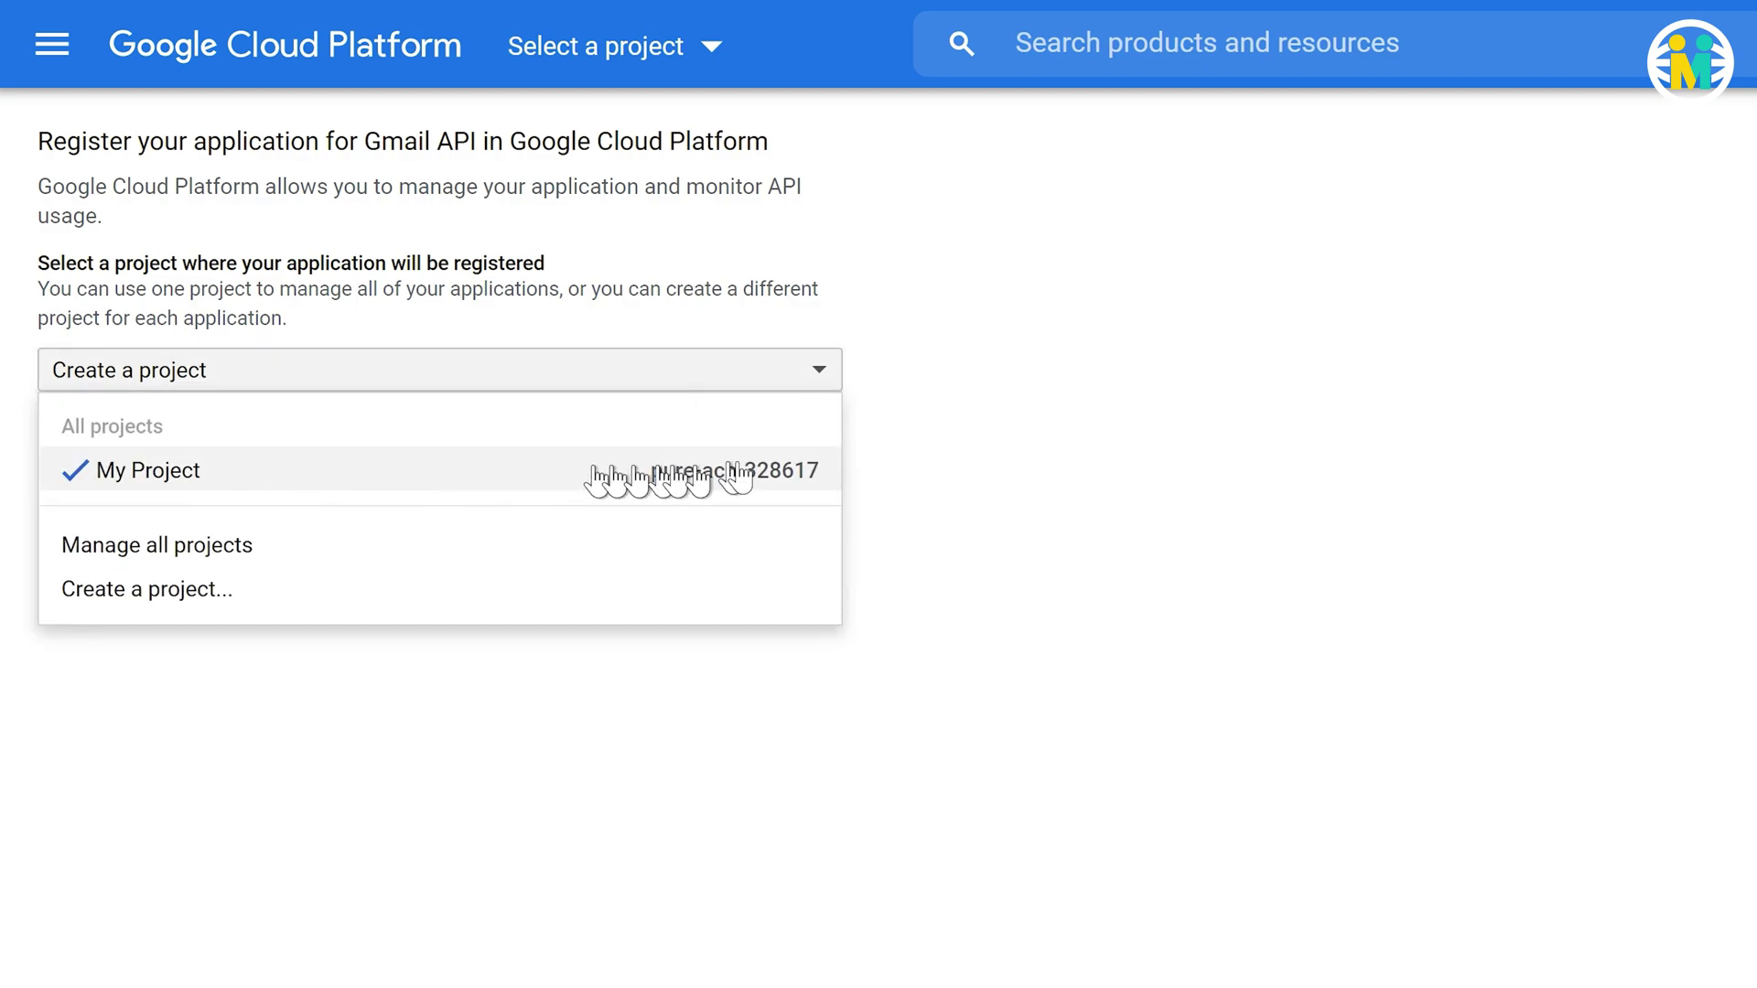
pyautogui.click(796, 471)
pyautogui.click(97, 451)
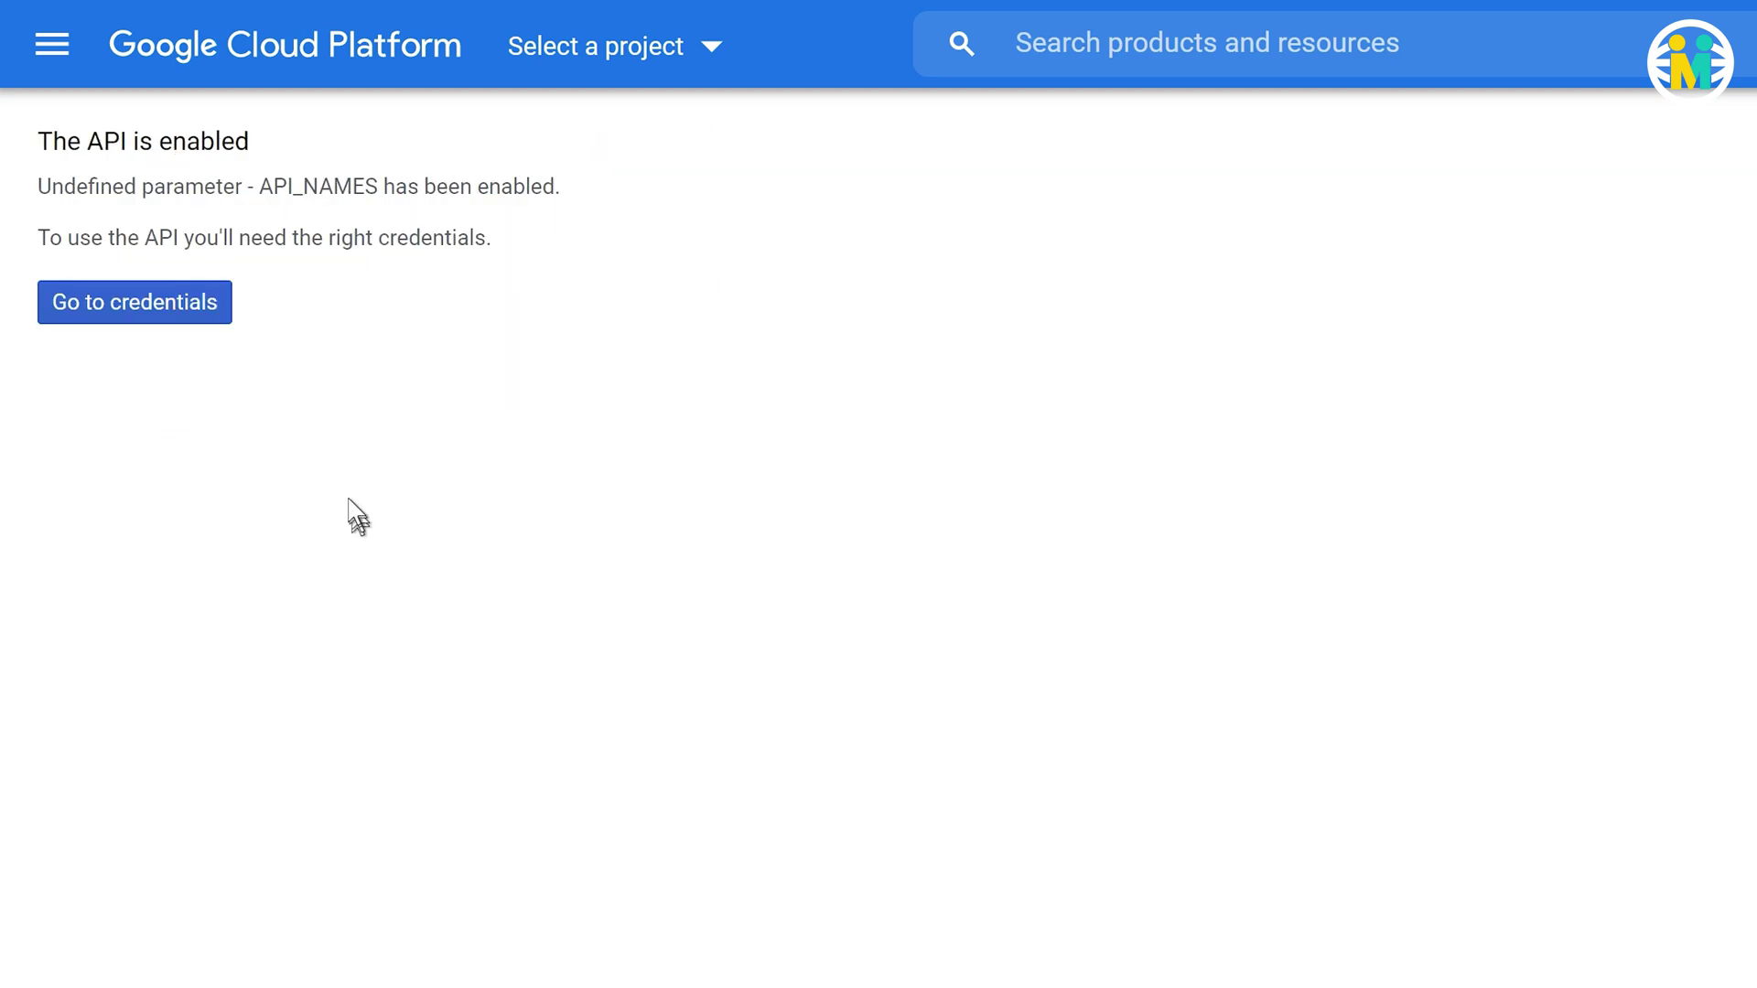
pyautogui.click(177, 310)
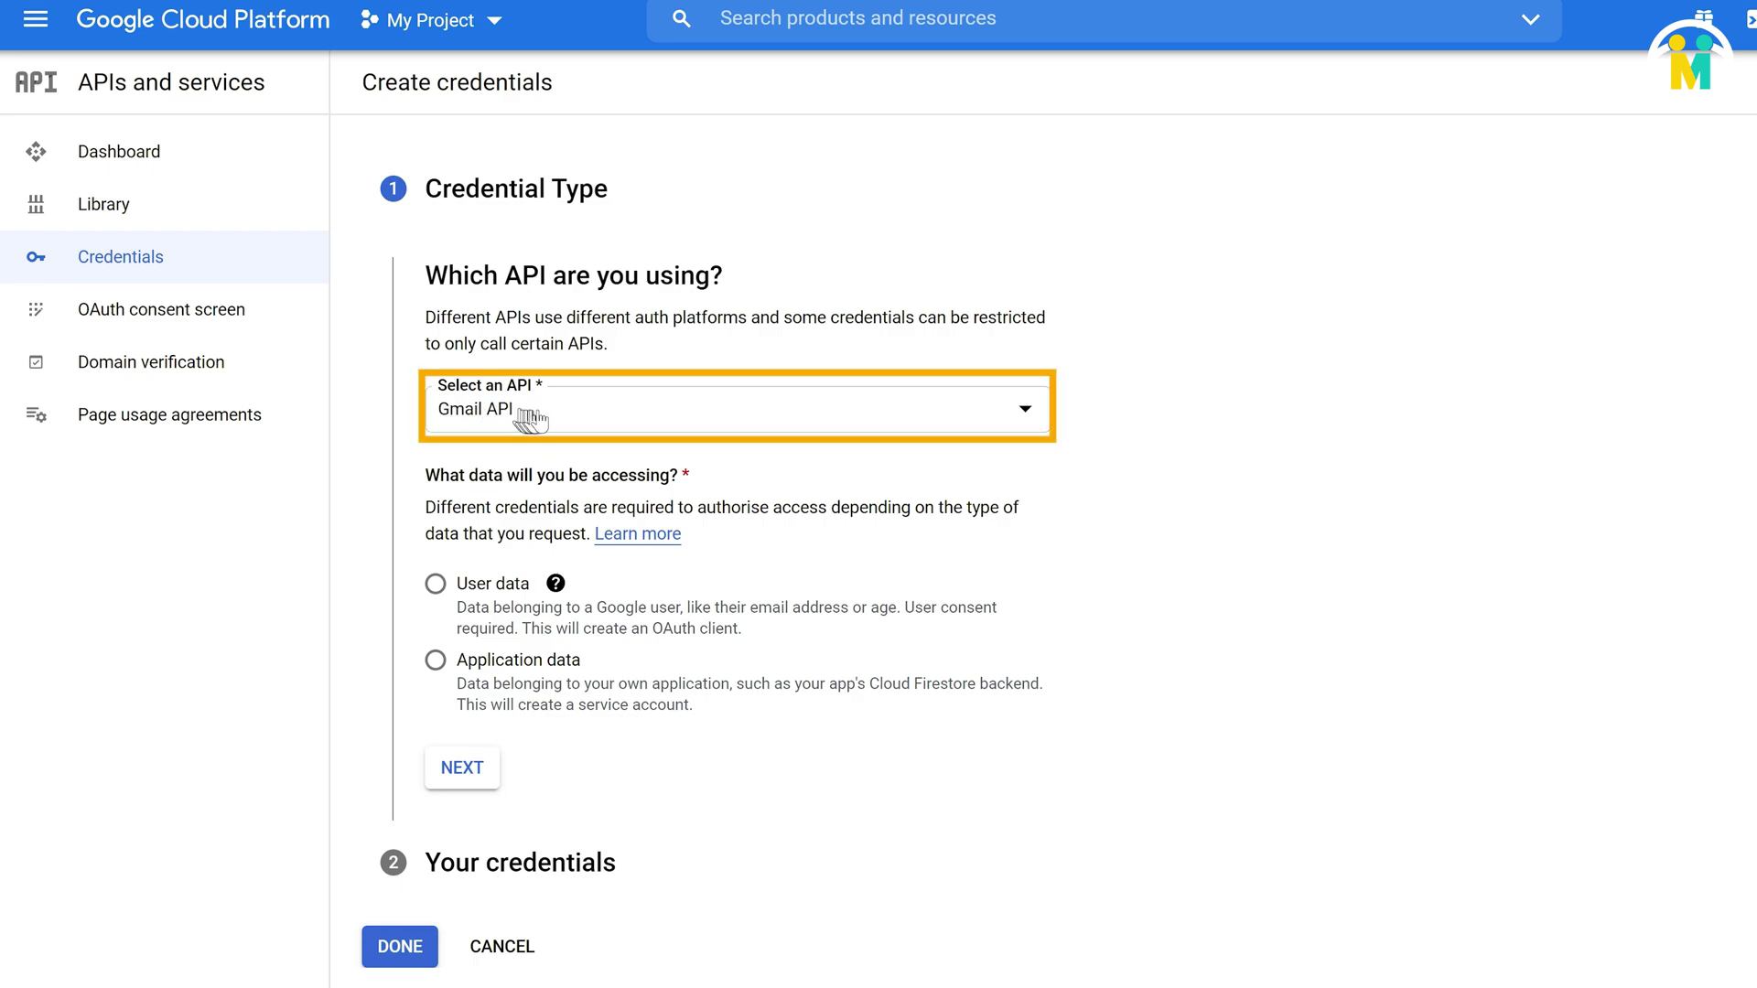
# Step: Set the credential type to Gmail API with access to User data, and continue
pyautogui.click(691, 419)
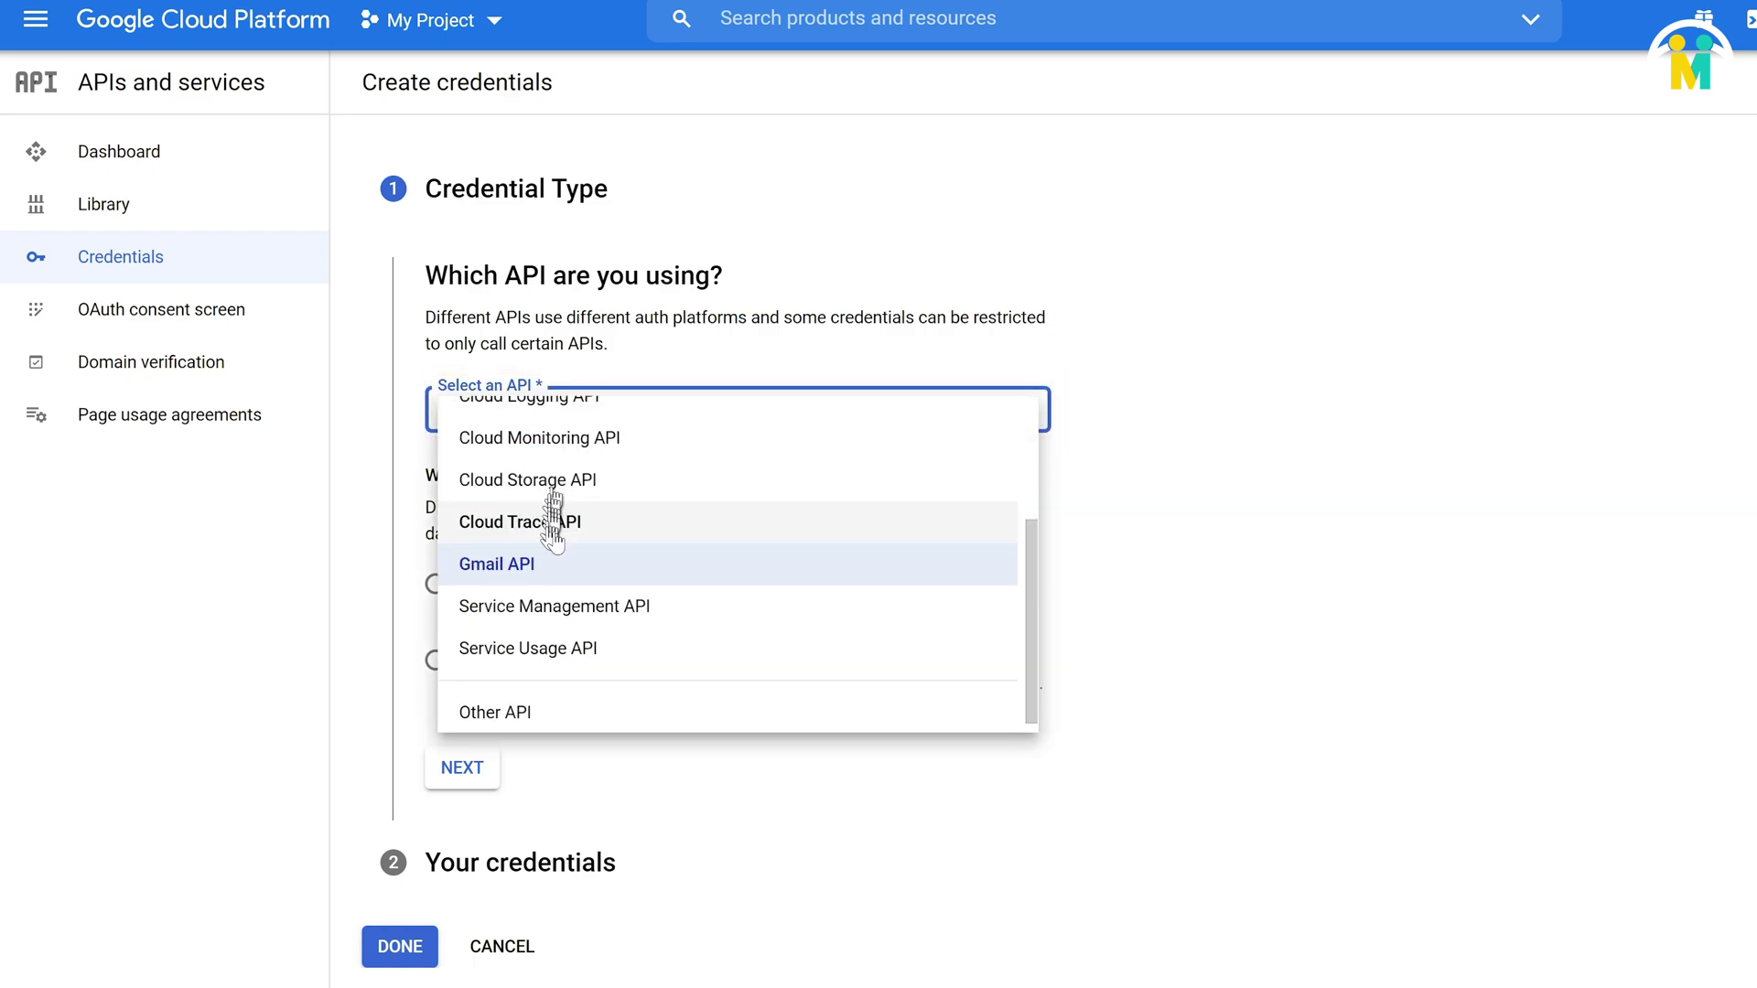
pyautogui.click(502, 564)
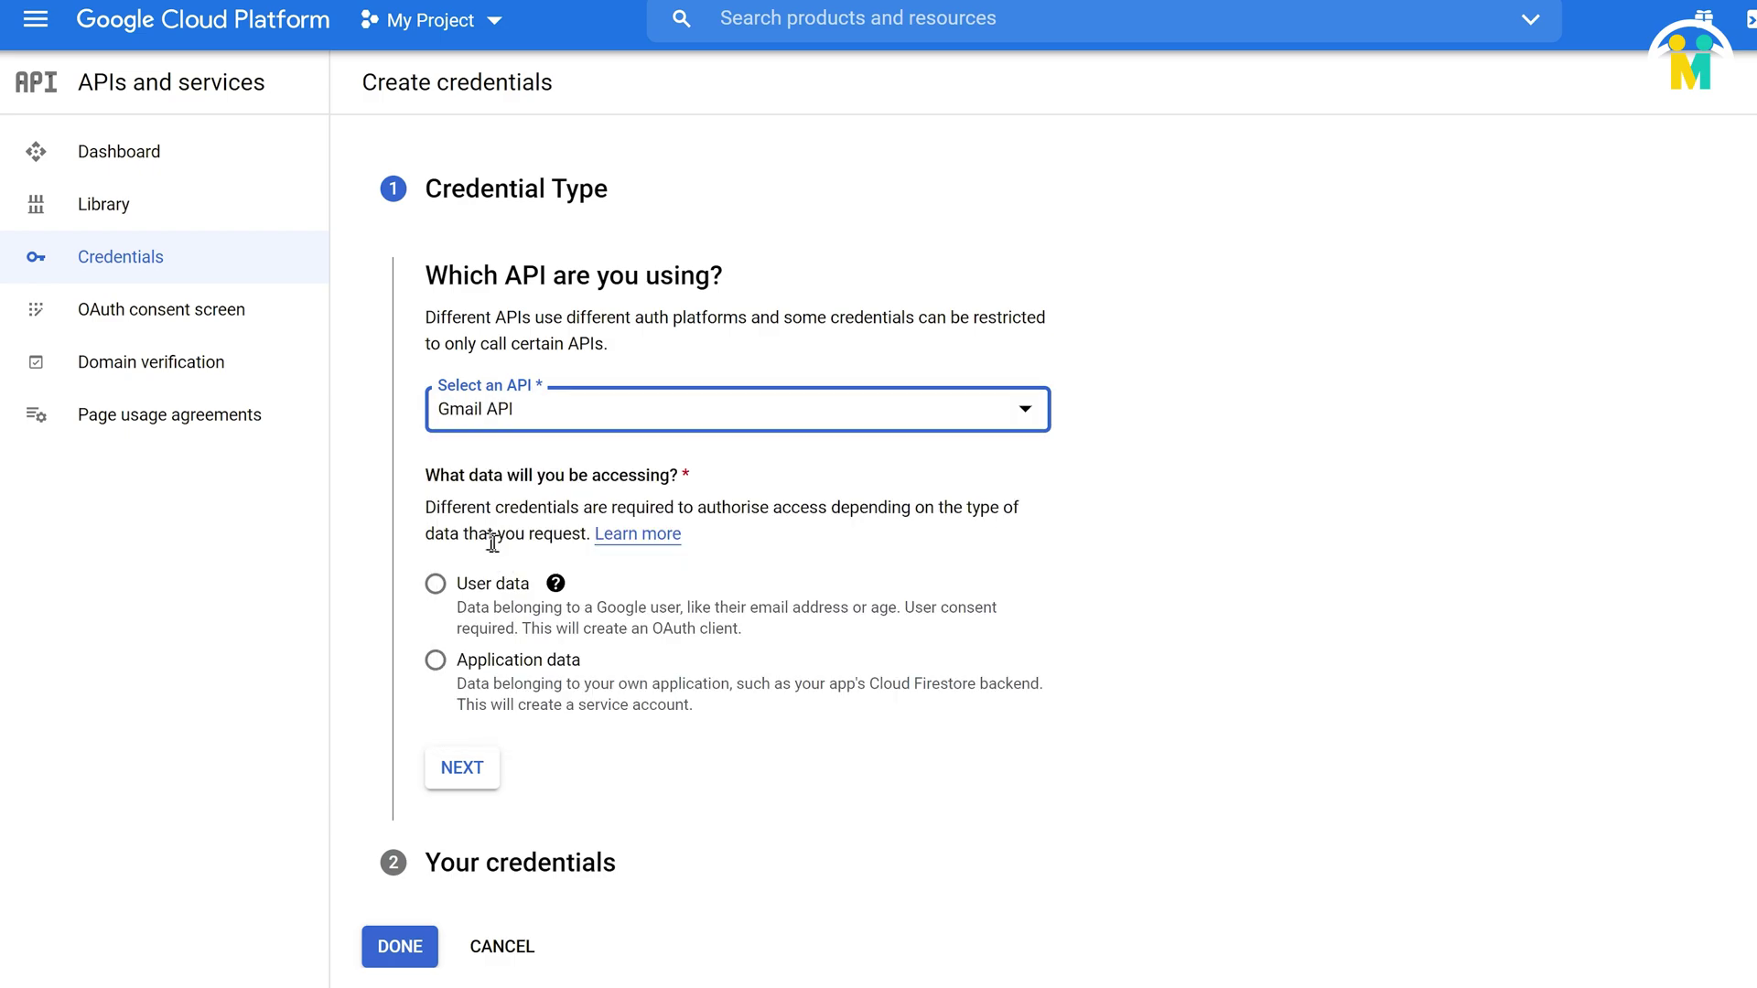
pyautogui.moveTo(422, 475); pyautogui.dragTo(693, 482)
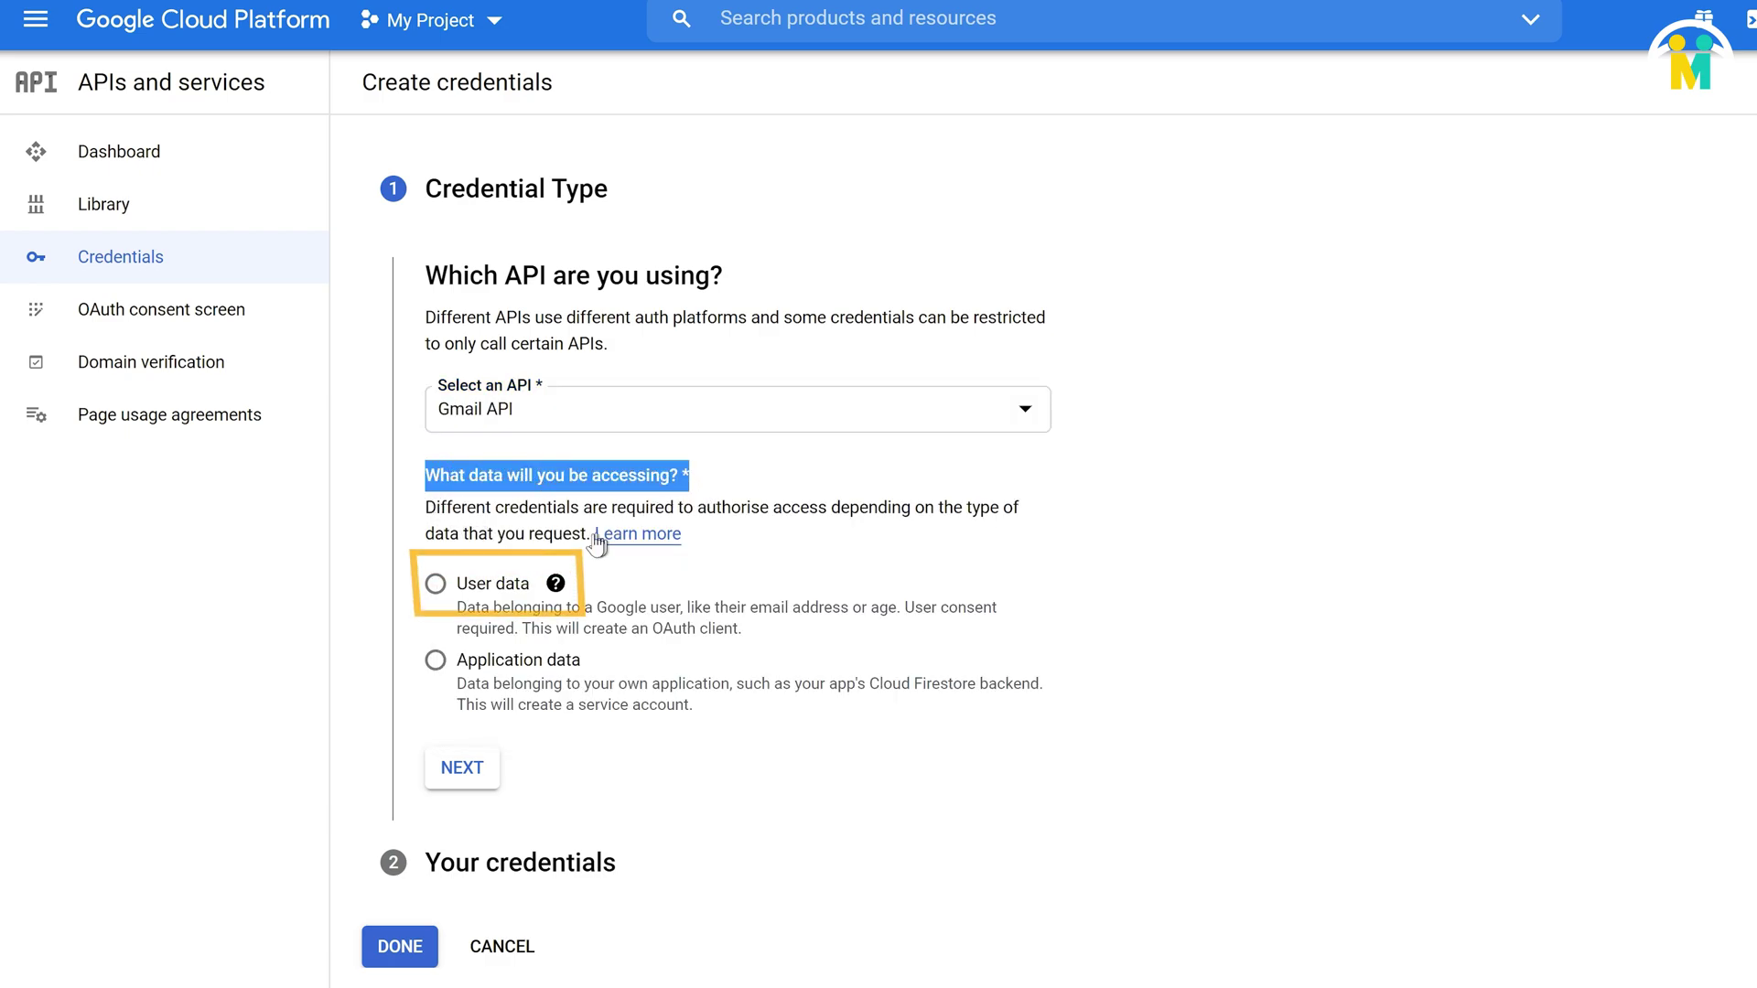
pyautogui.click(437, 586)
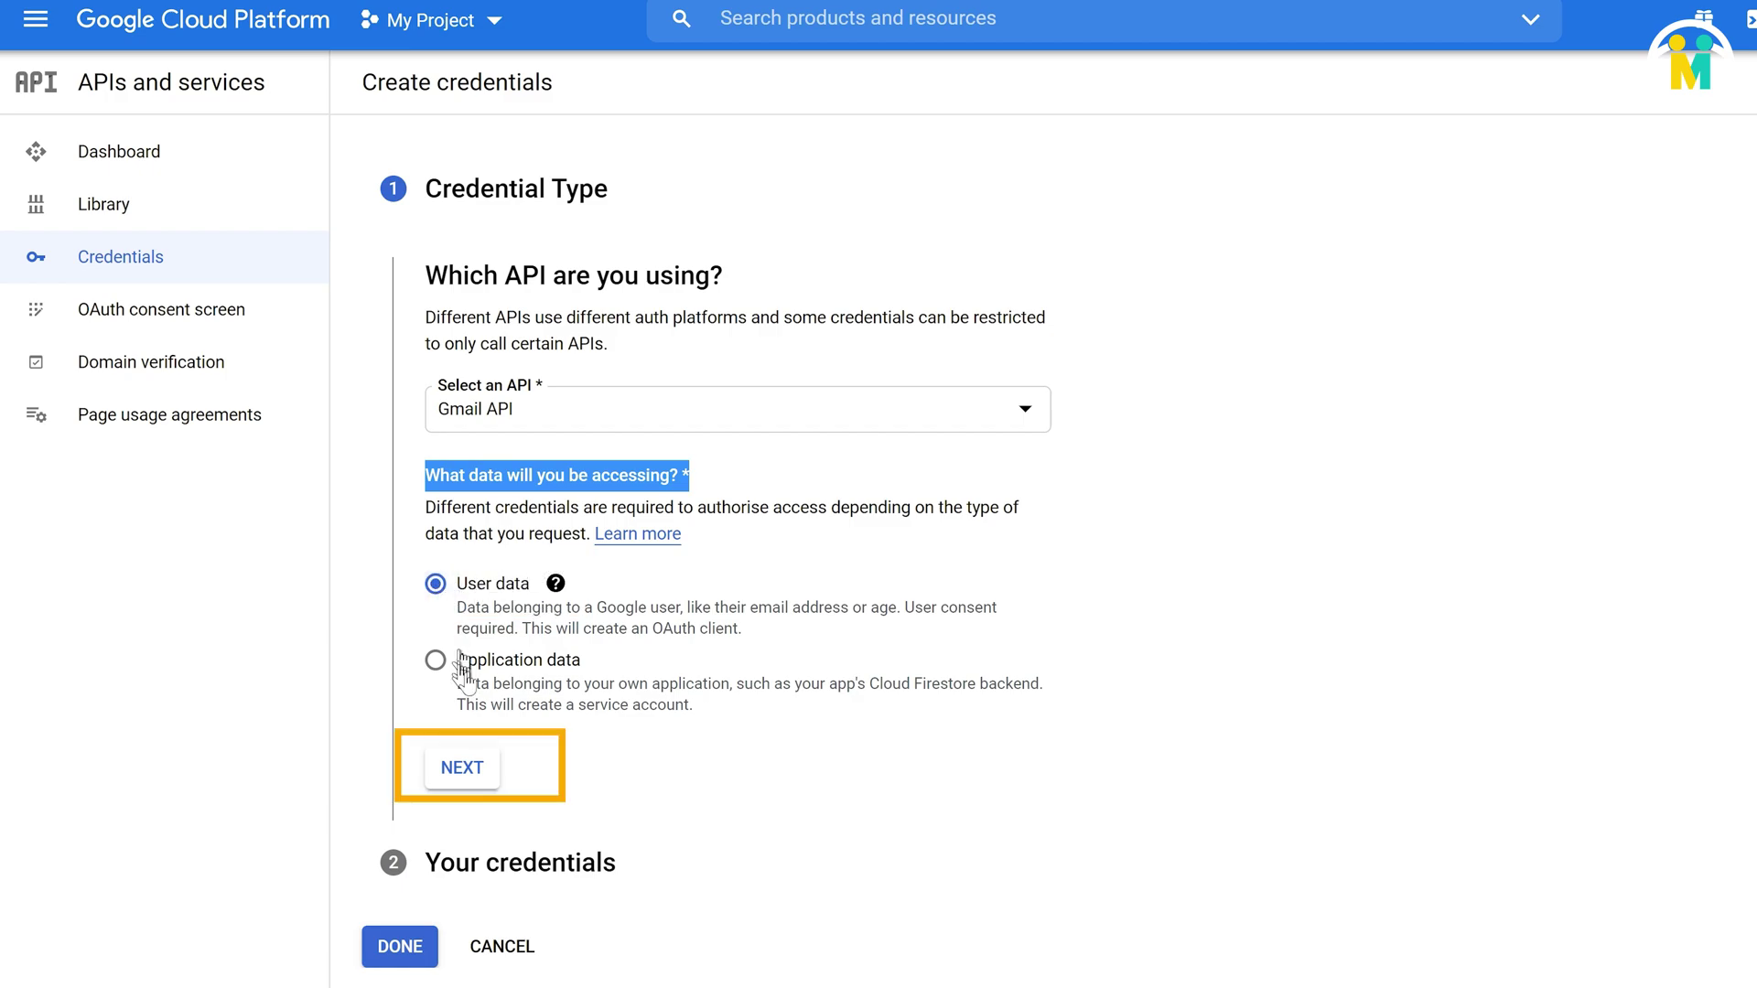
pyautogui.click(462, 769)
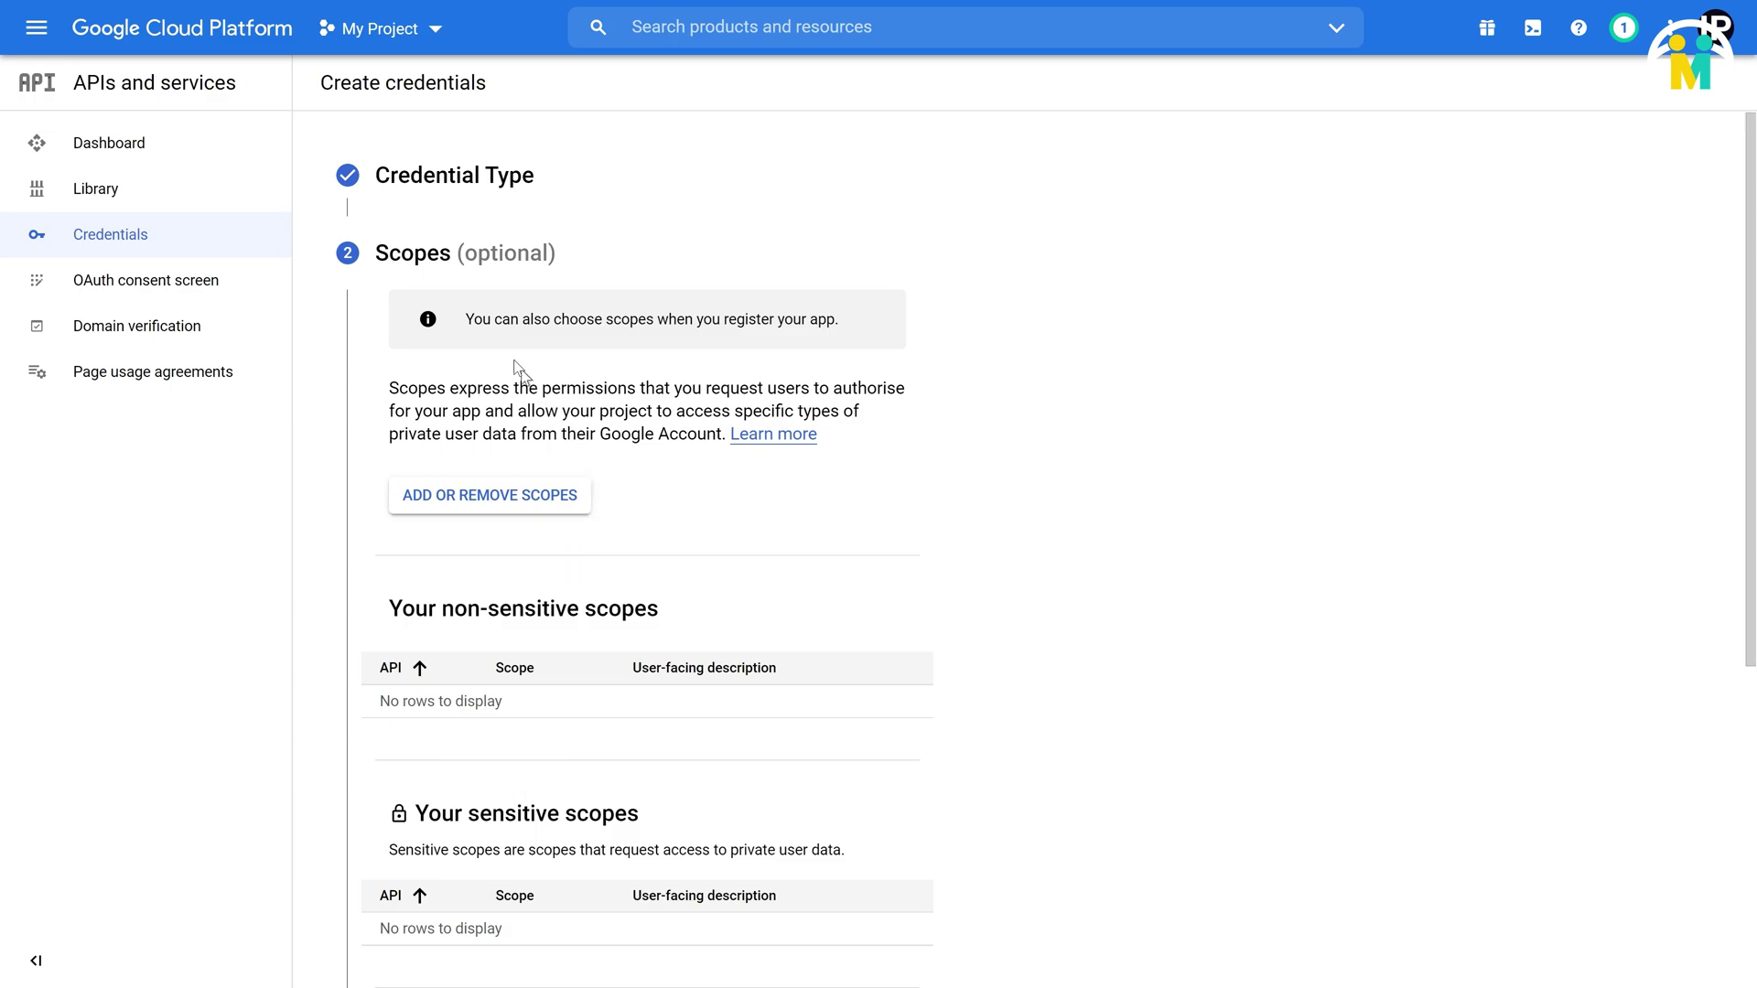
# Step: Continue past the optional Scopes section without adding any scopes
pyautogui.moveTo(375, 253); pyautogui.dragTo(555, 248)
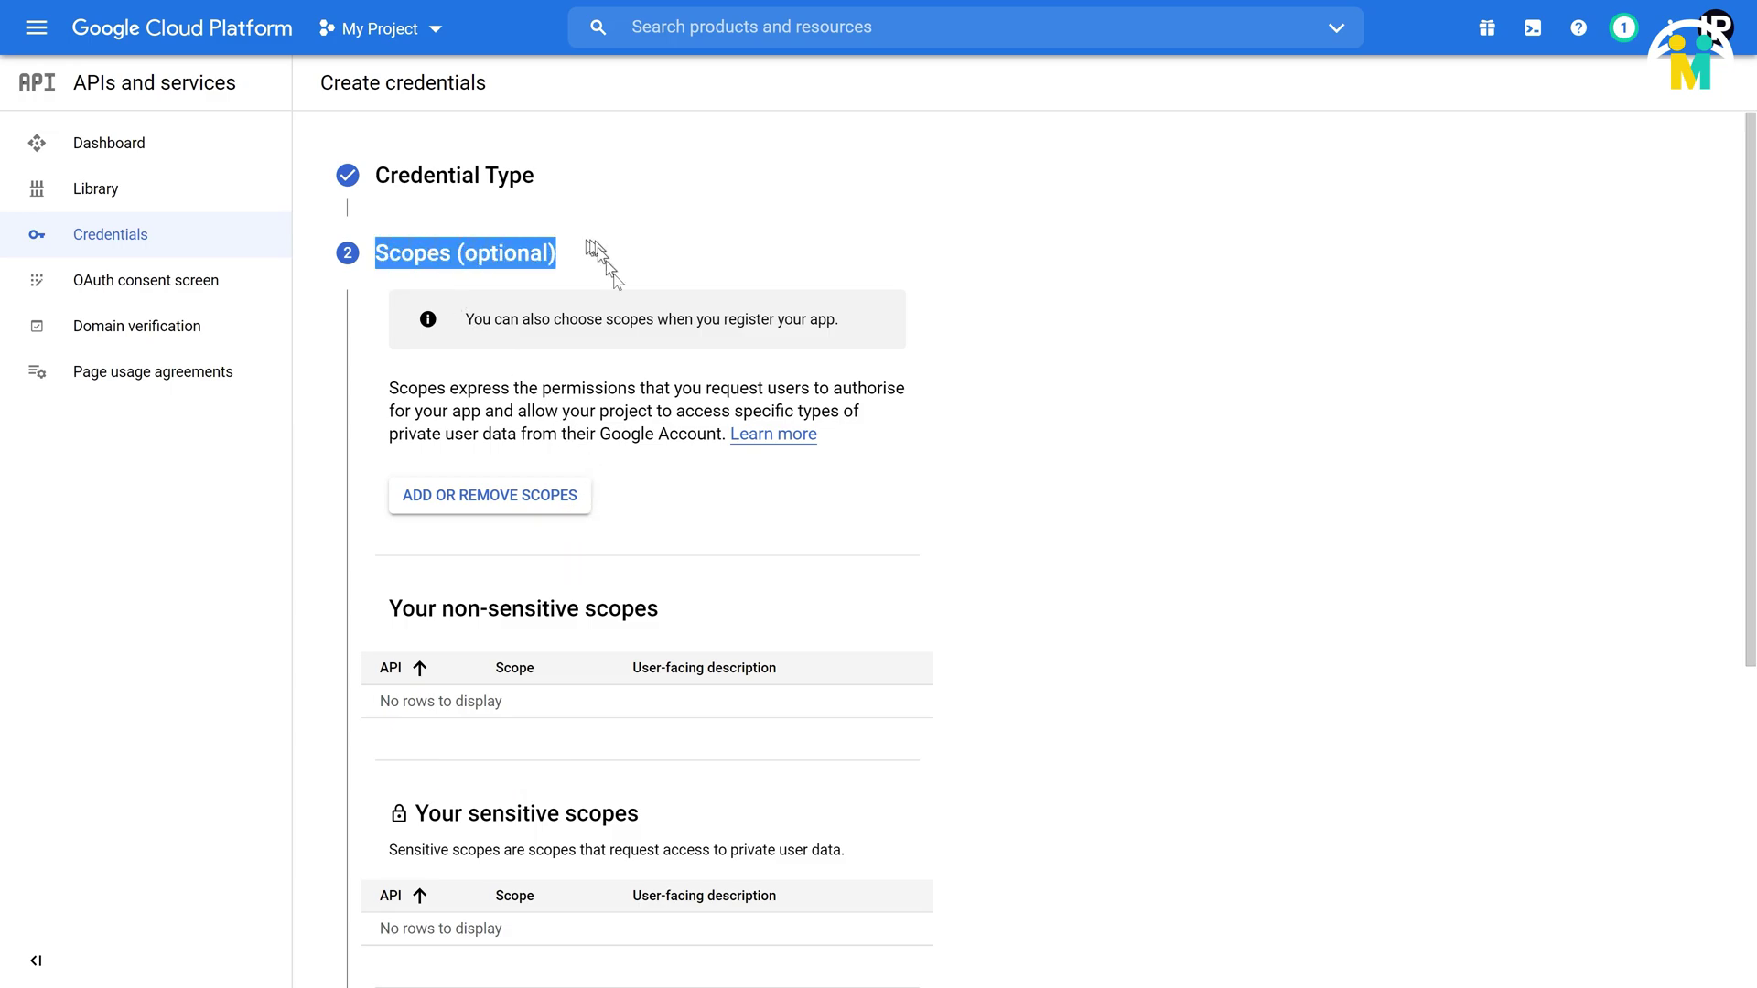
pyautogui.scroll(-5, 654, 375)
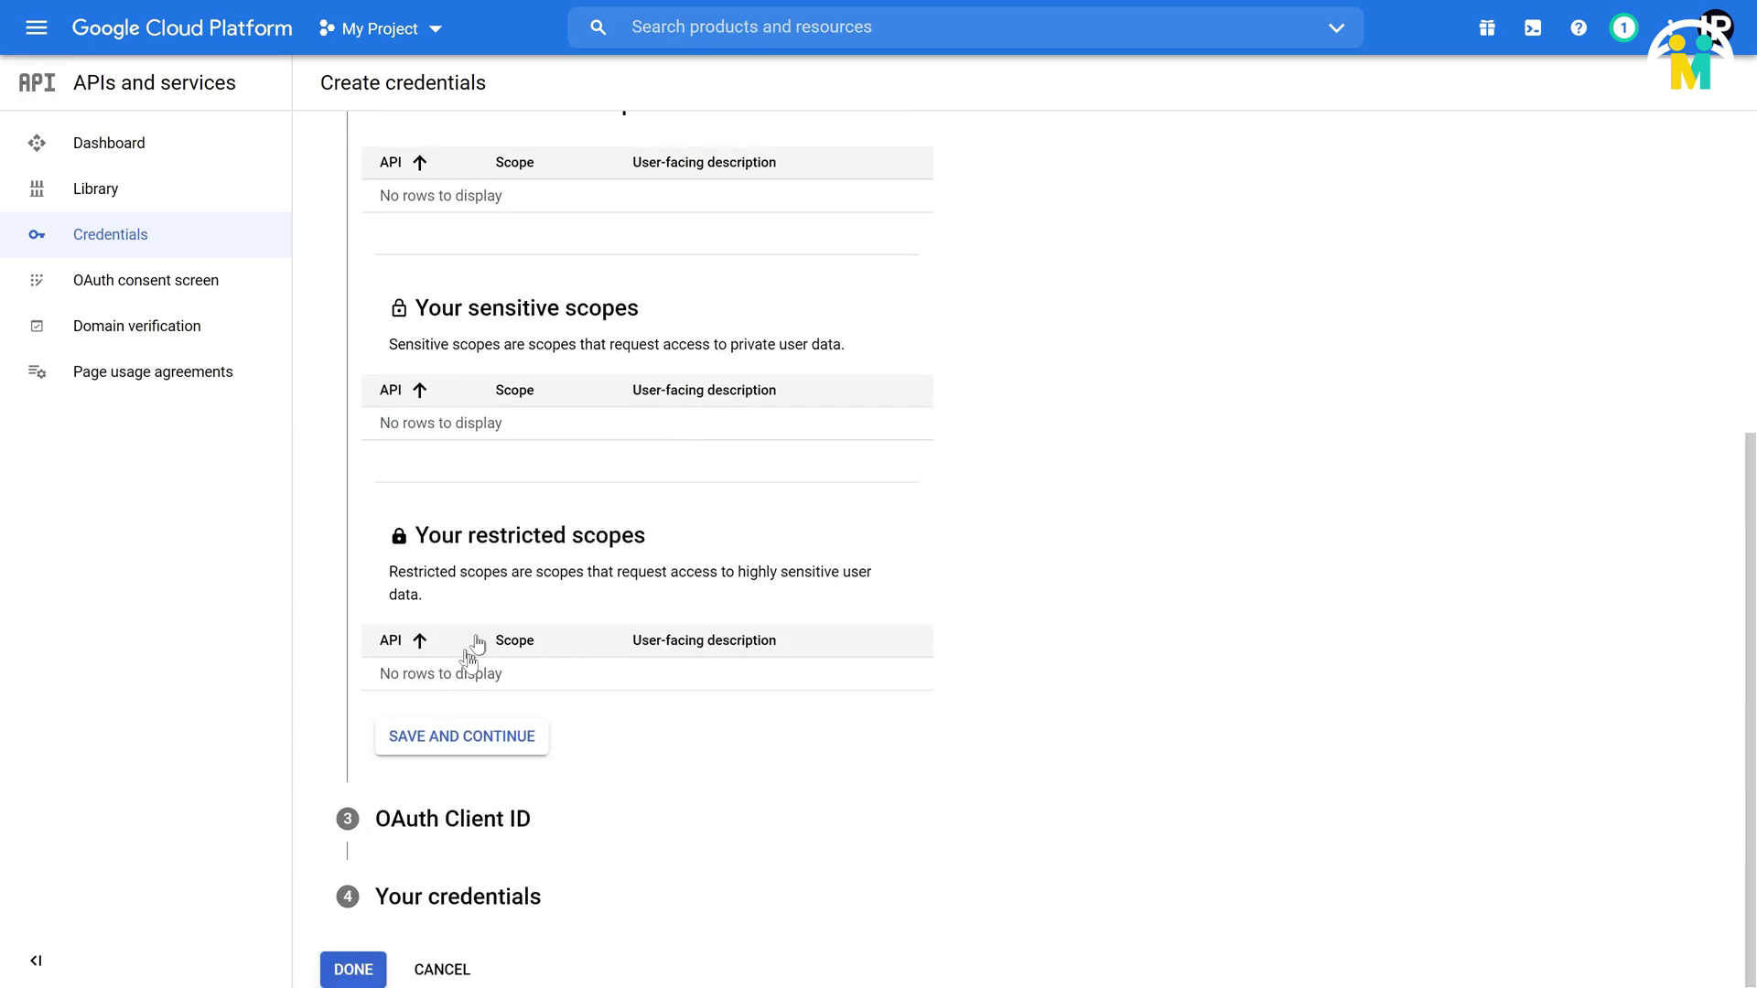
pyautogui.click(453, 738)
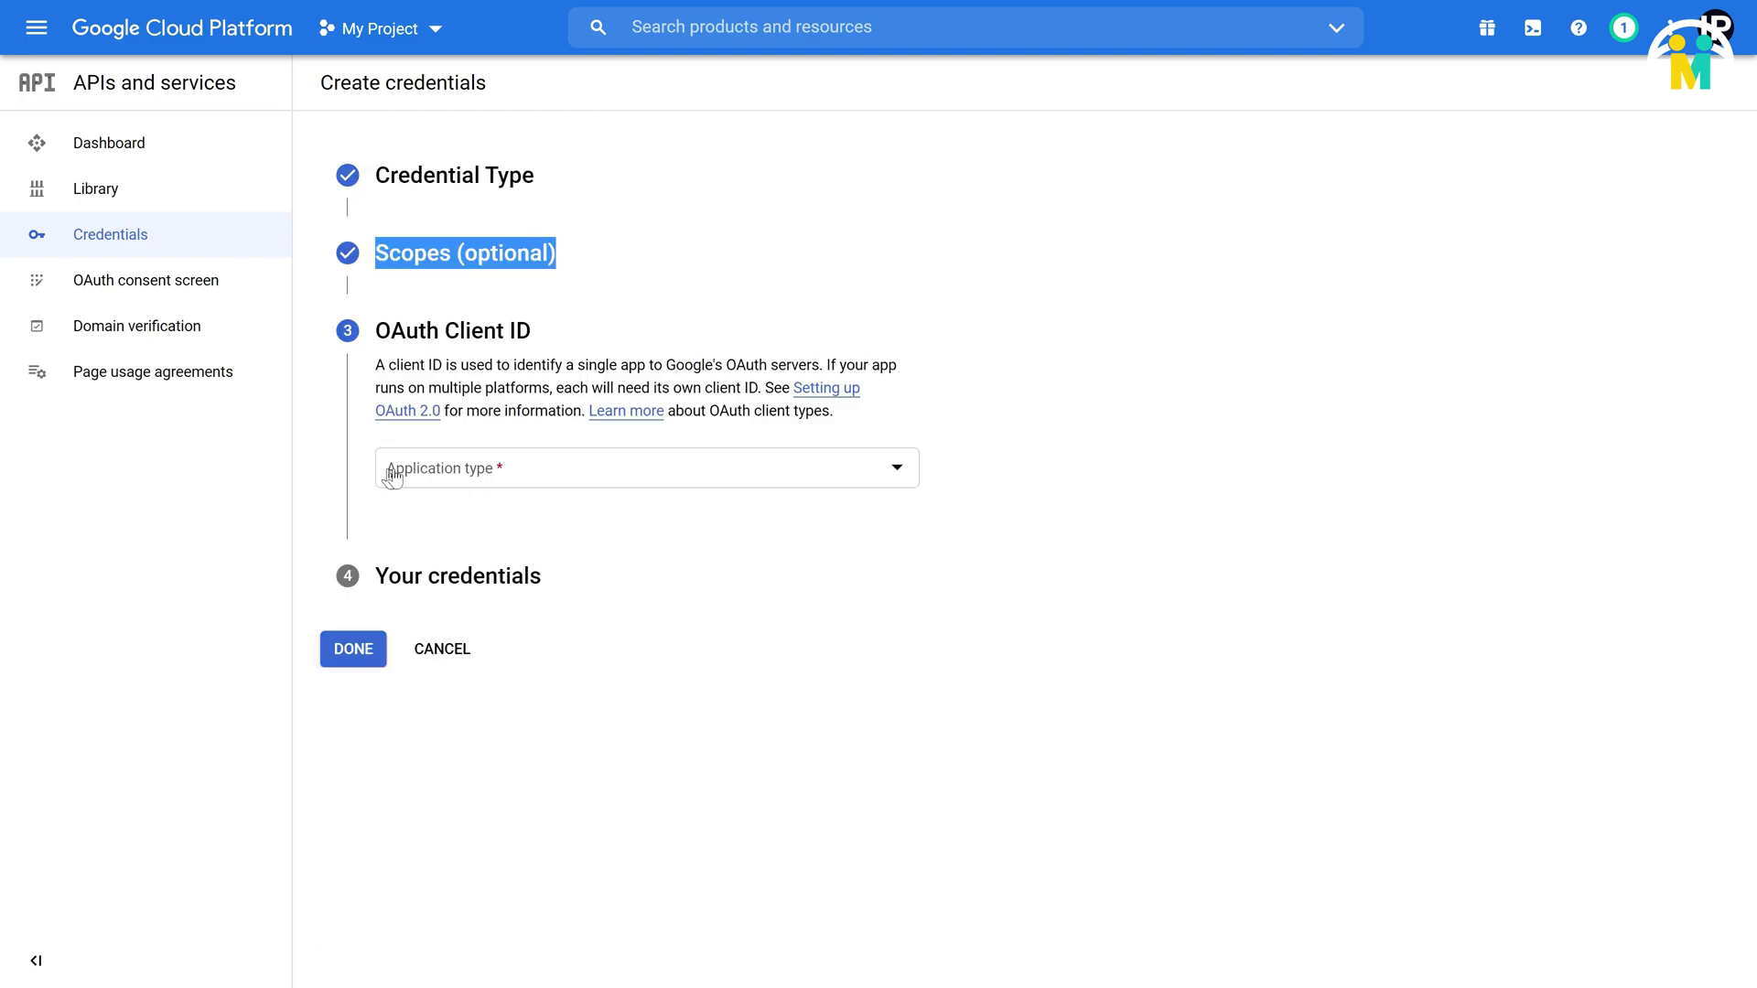
# Step: Set the OAuth client's application type to Web application and locate the Authorised JavaScript origins and redirect URIs sections
pyautogui.moveTo(389, 471); pyautogui.dragTo(510, 474)
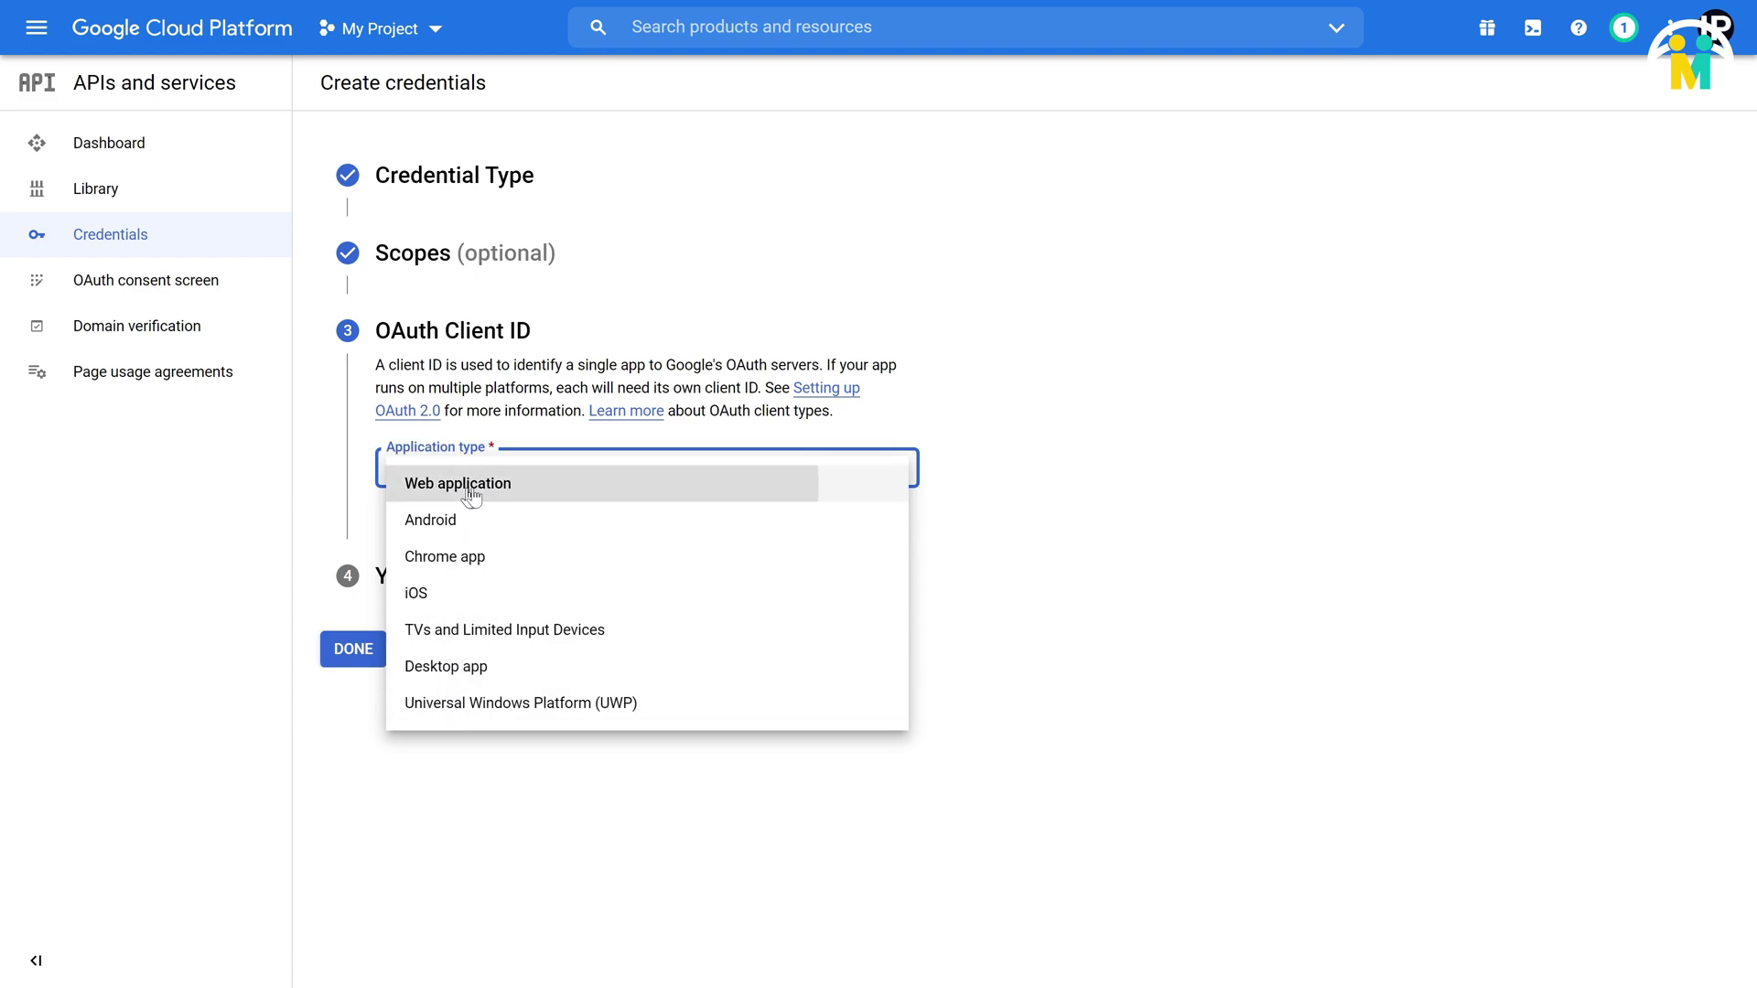
pyautogui.click(453, 483)
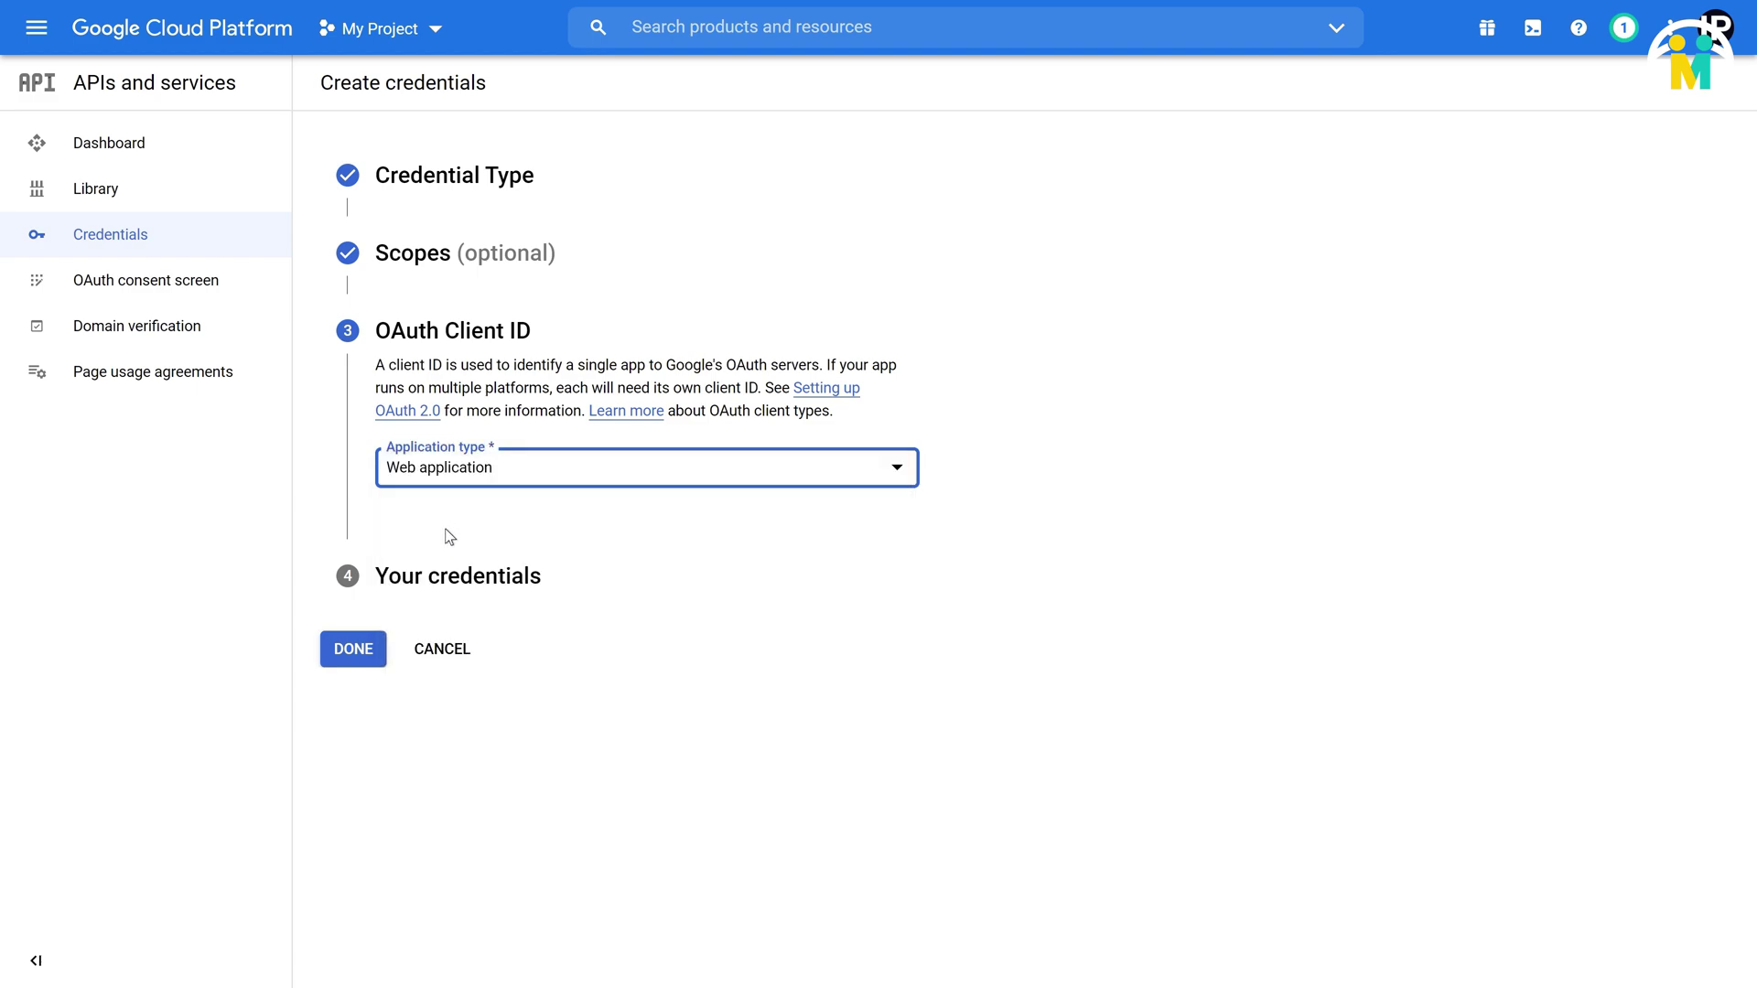
pyautogui.click(350, 657)
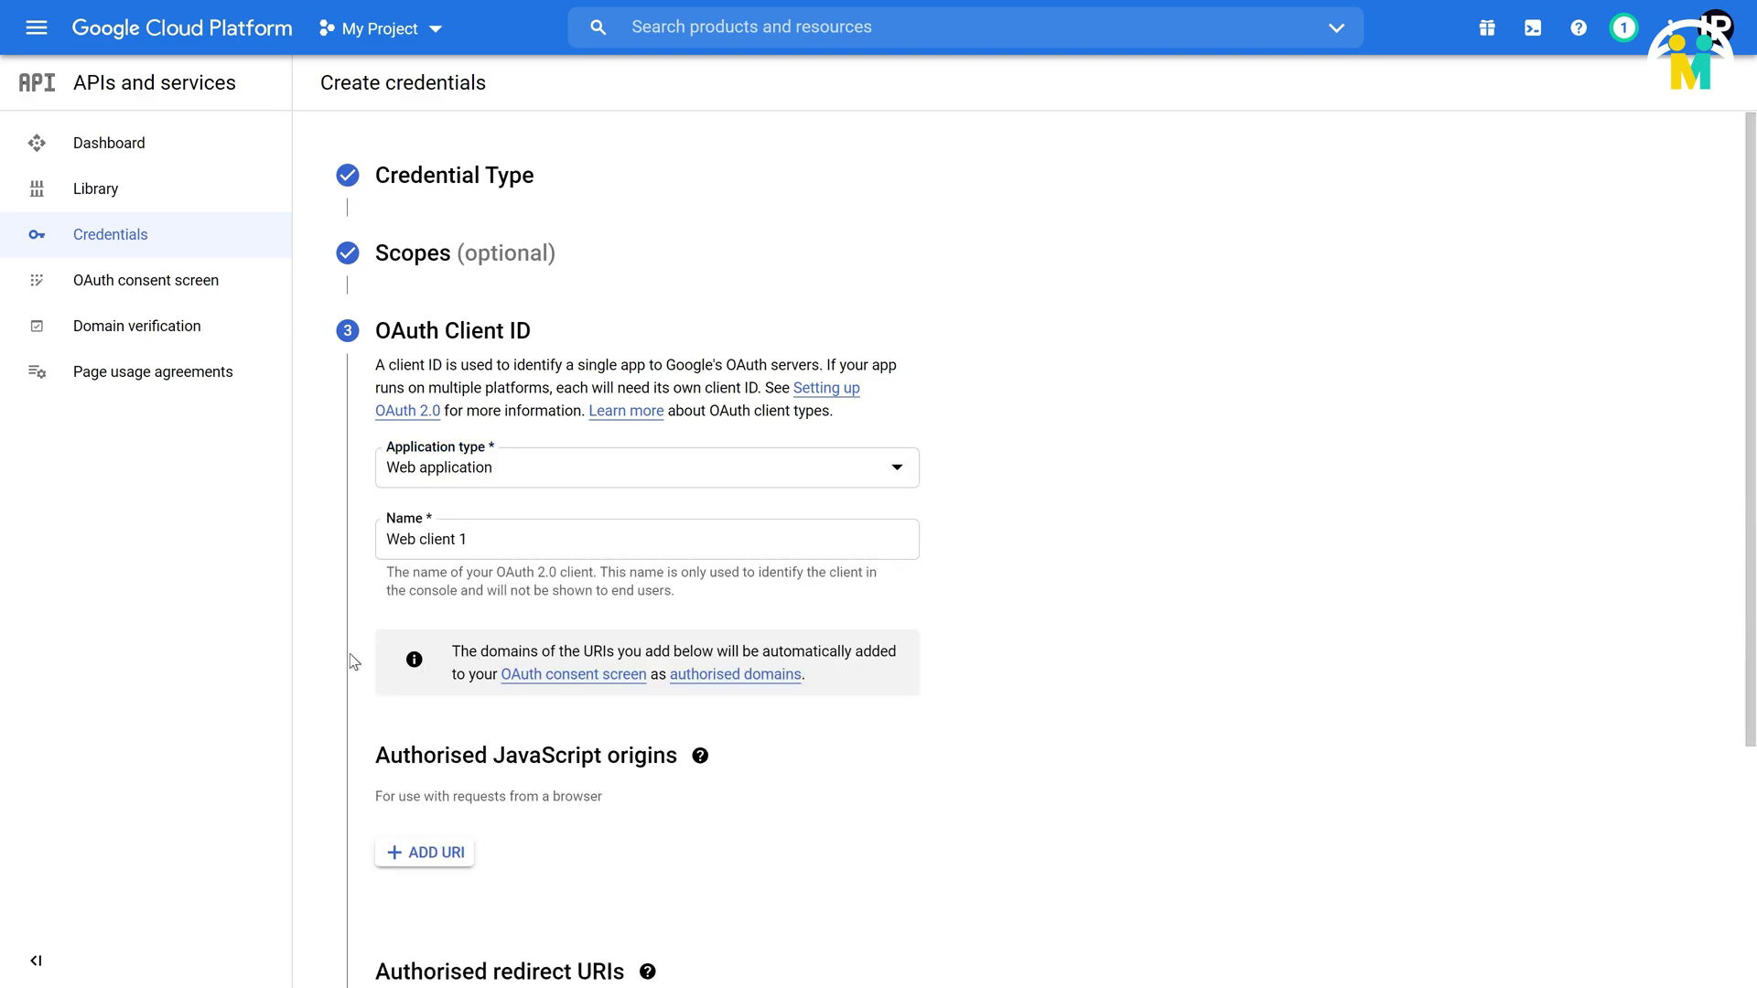
pyautogui.scroll(-3, 381, 651)
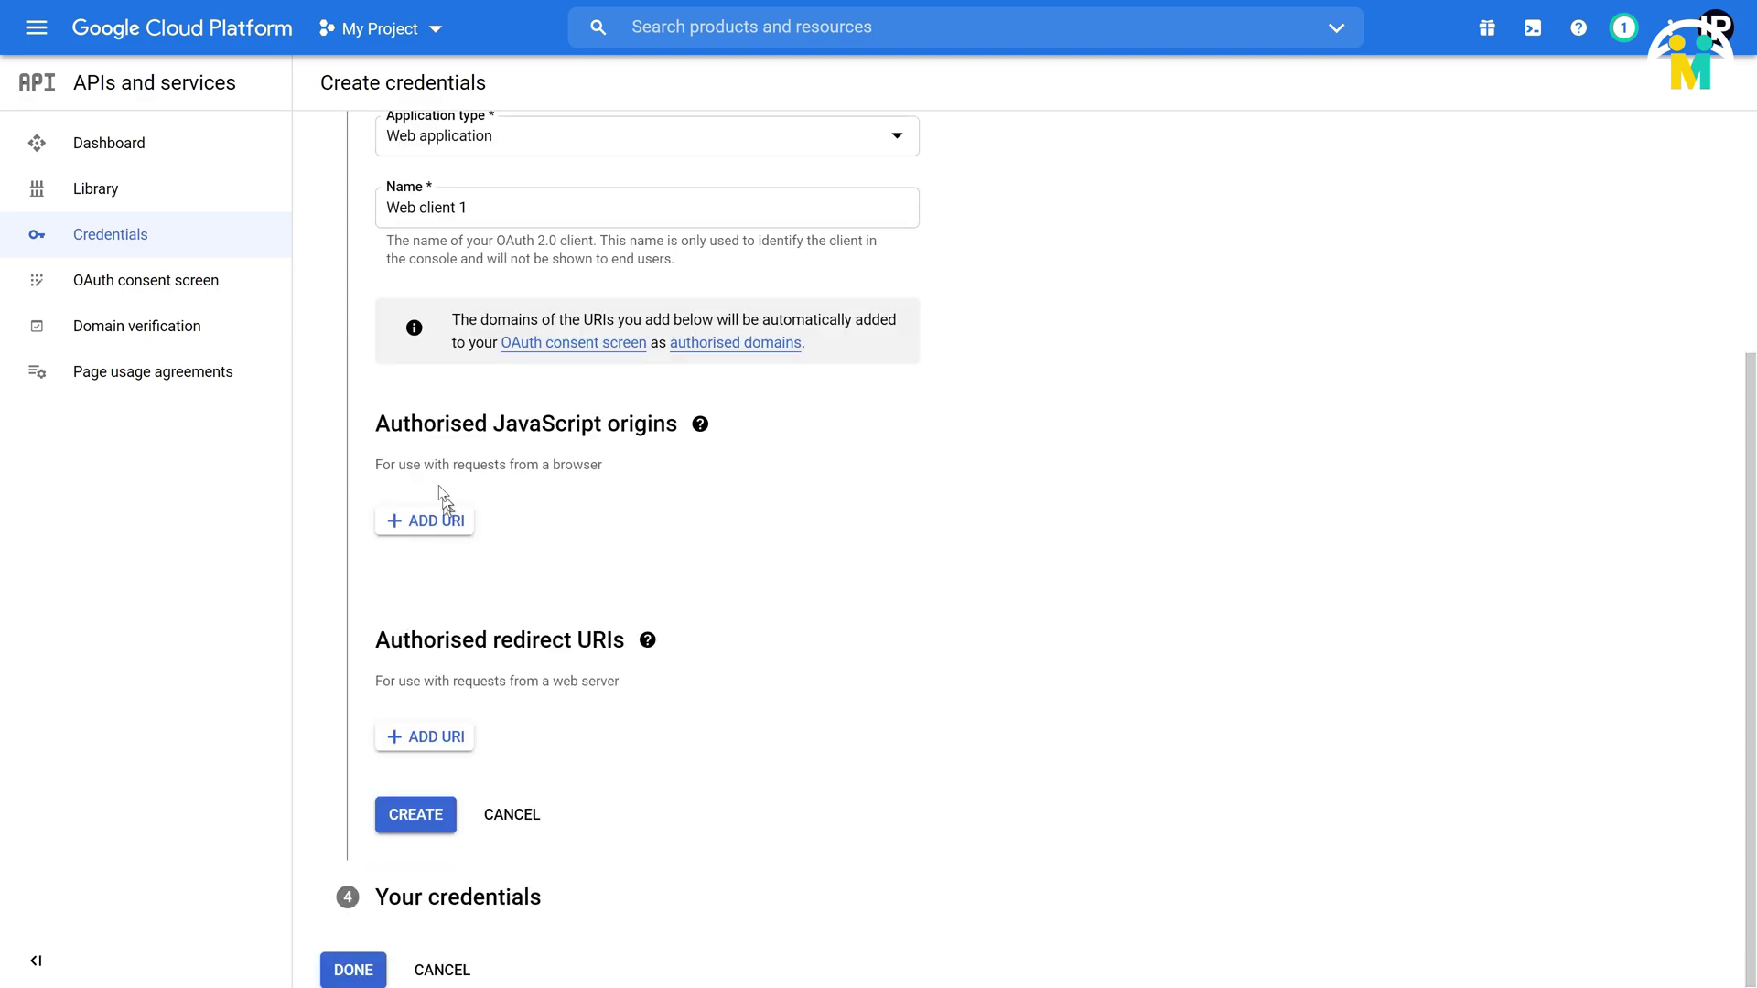
pyautogui.moveTo(375, 427); pyautogui.dragTo(699, 432)
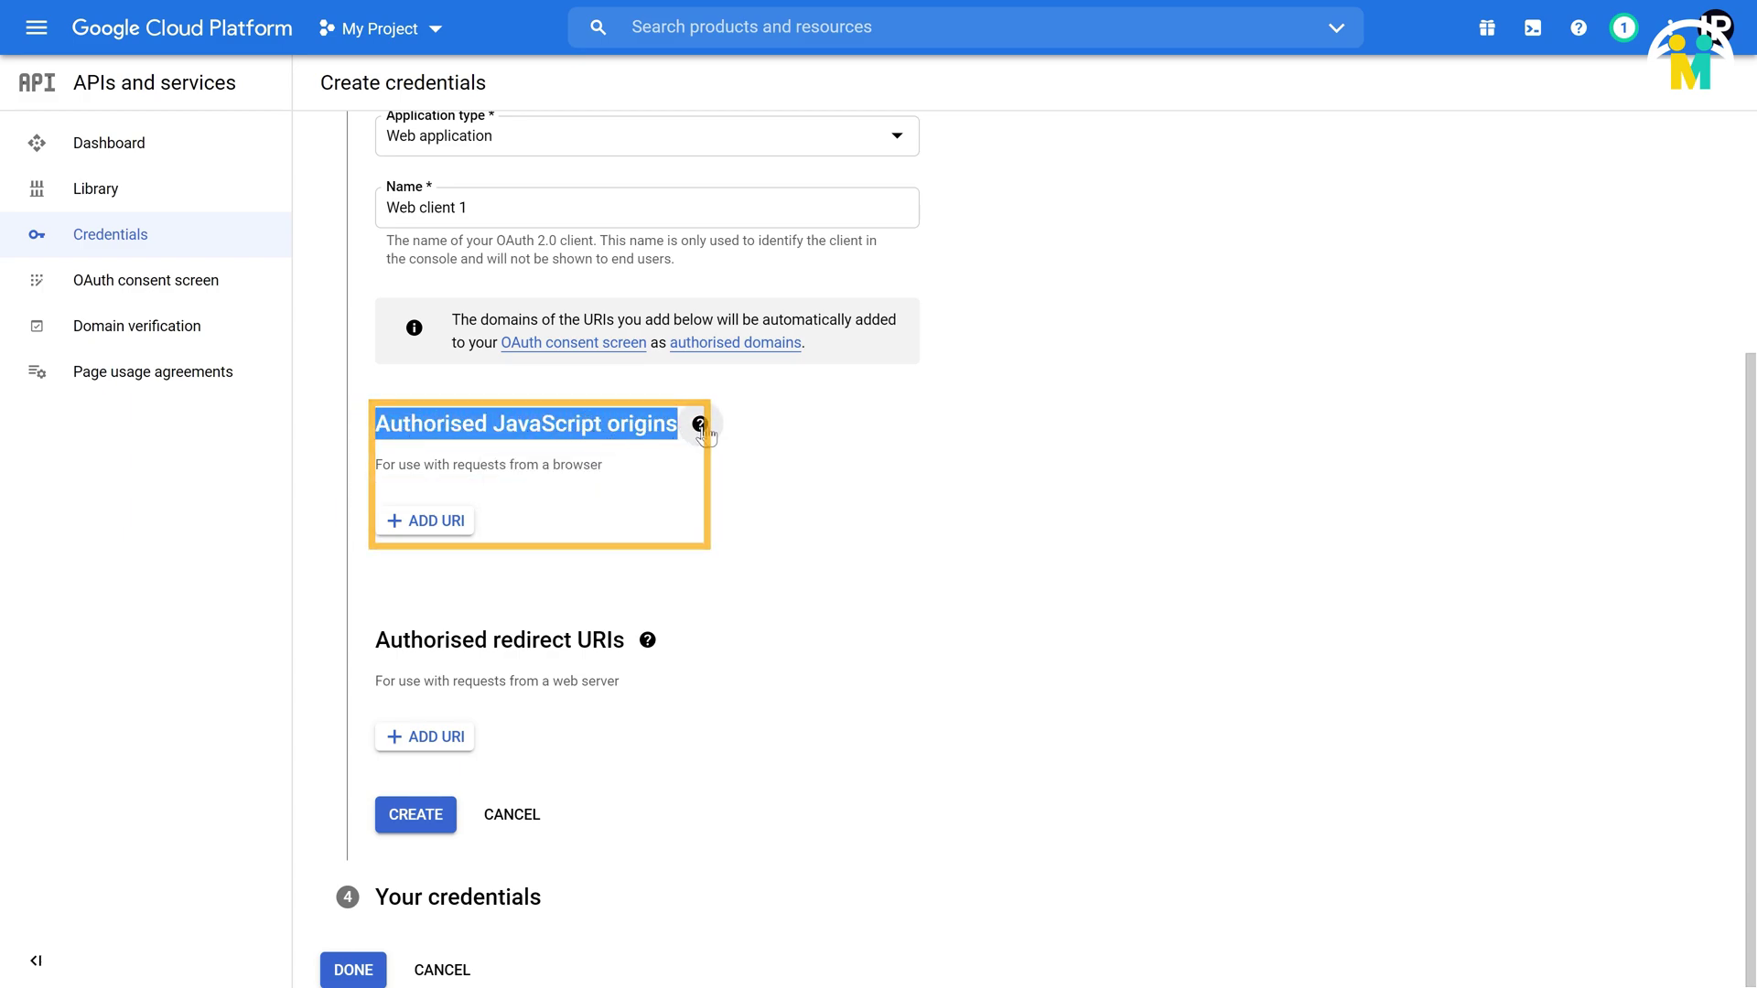
pyautogui.moveTo(375, 640); pyautogui.dragTo(664, 651)
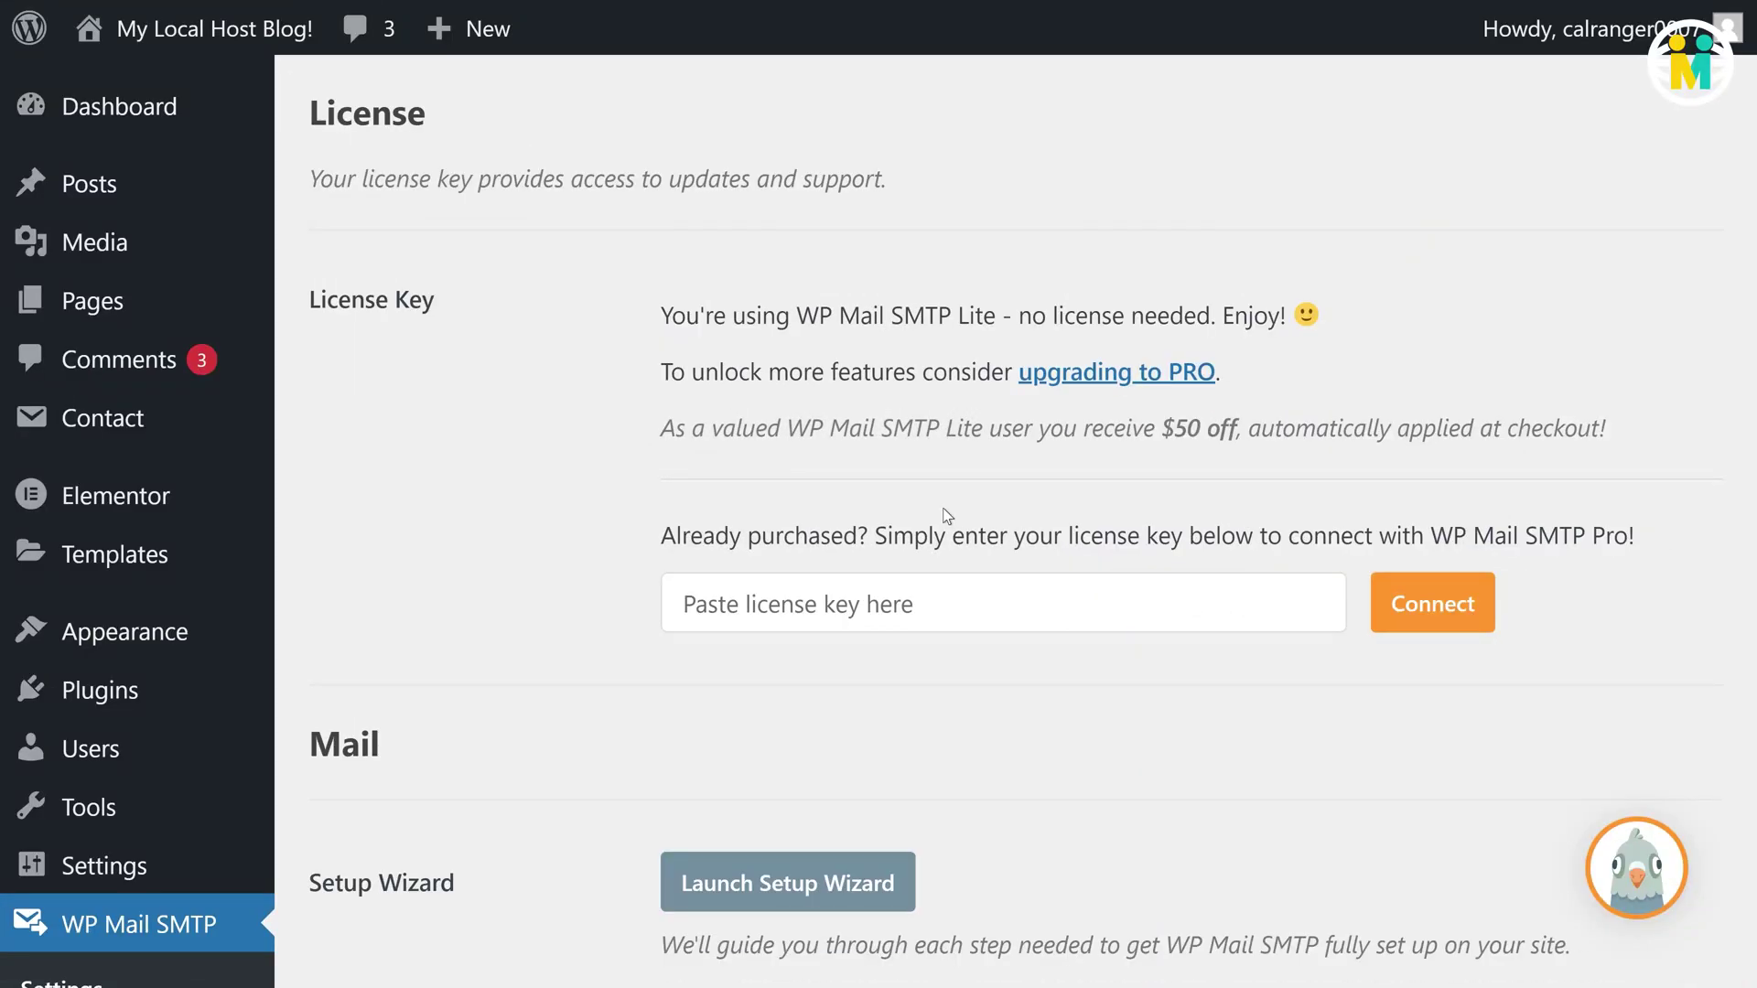
# Step: Switch to the WP Mail SMTP settings in WordPress and copy the Gmail mailer's Authorized redirect URI
pyautogui.scroll(-12, 937, 517)
pyautogui.scroll(-20, 937, 520)
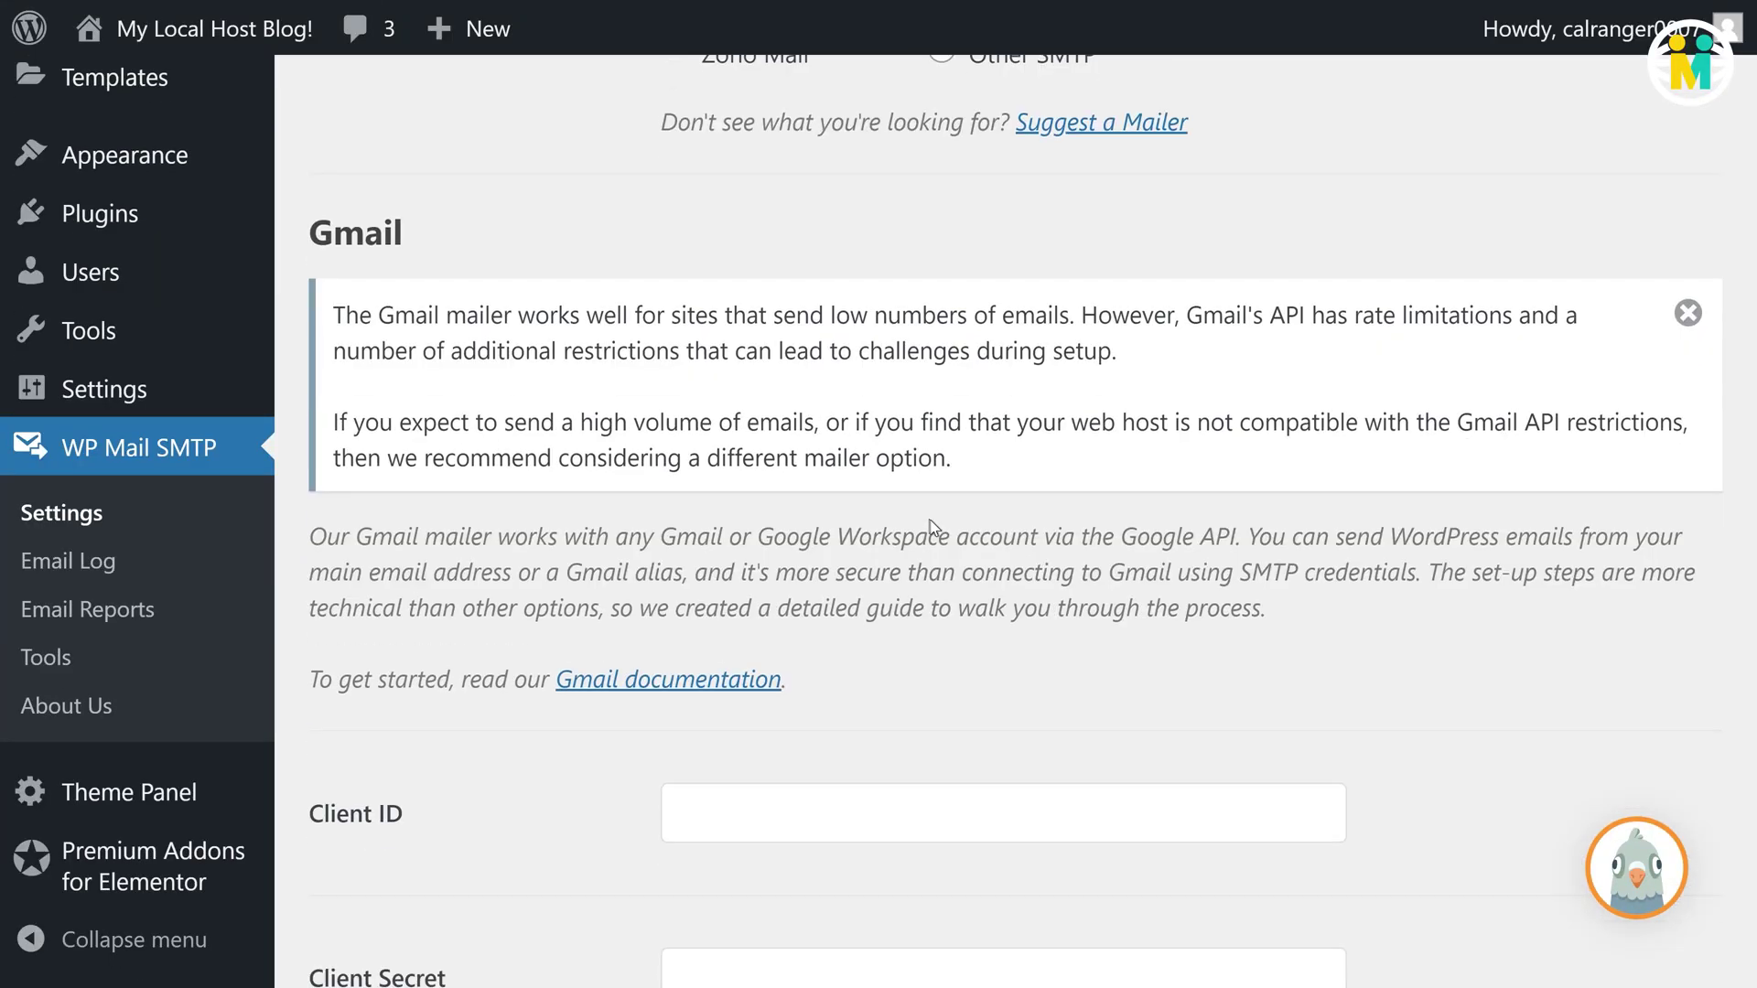
pyautogui.scroll(3, 929, 522)
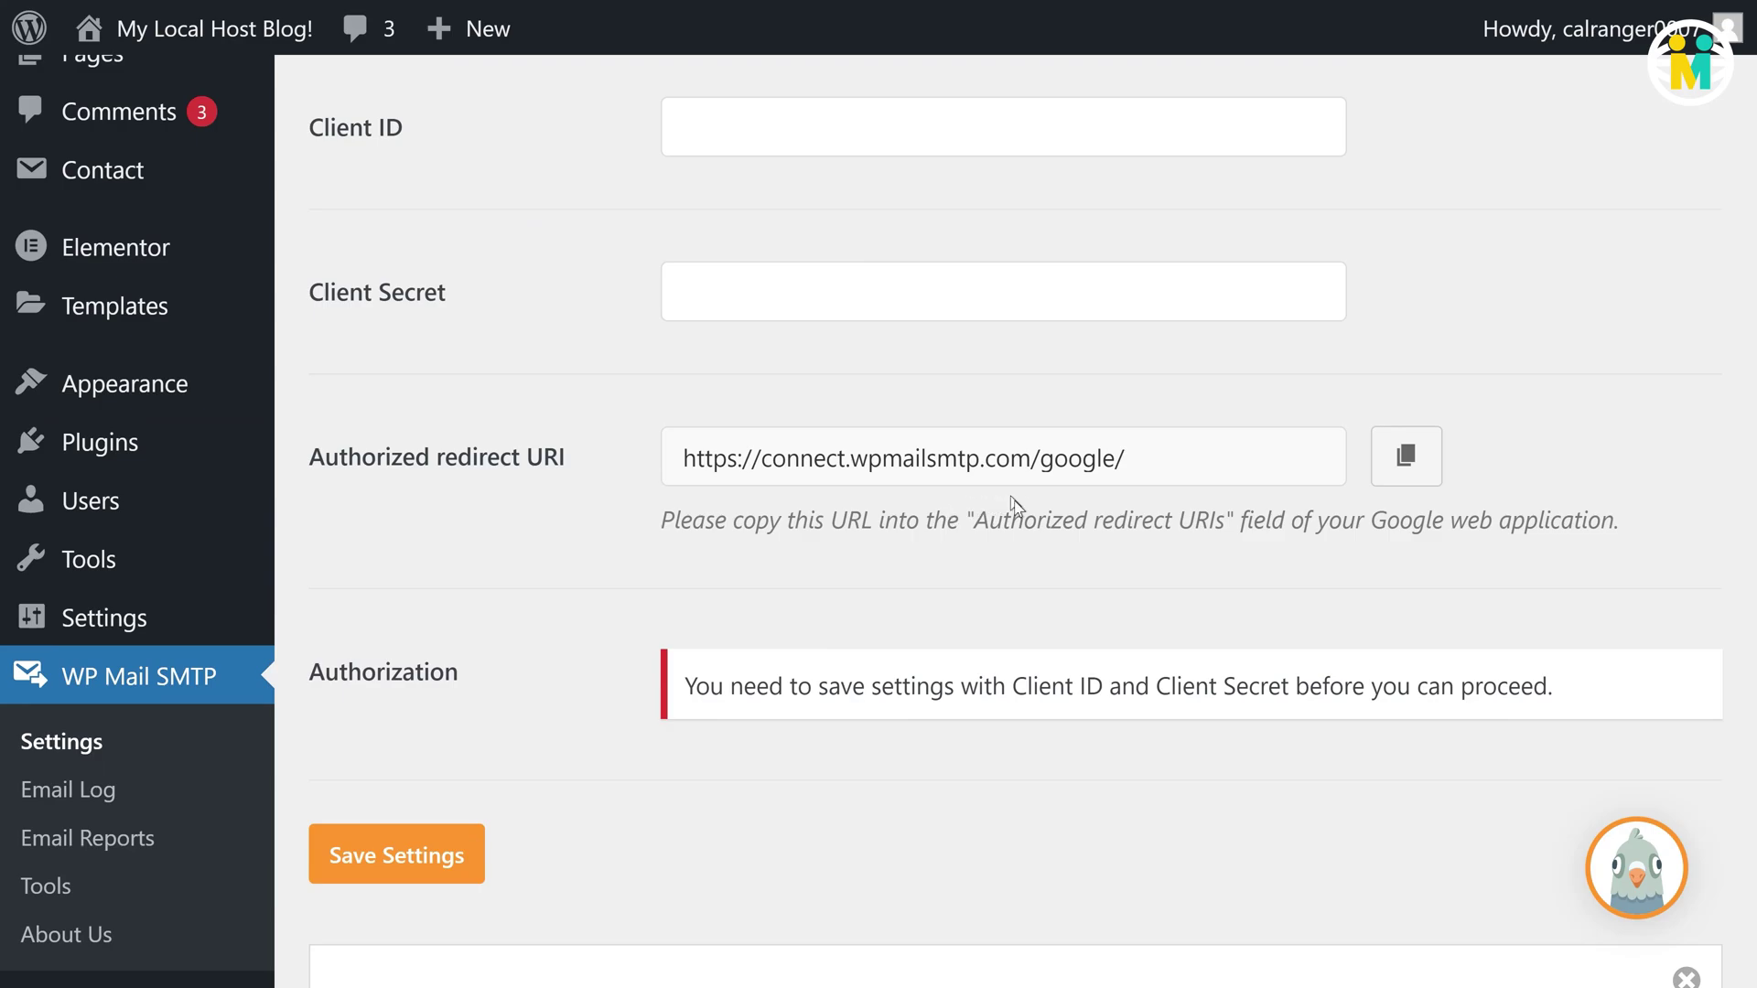
pyautogui.click(1144, 464)
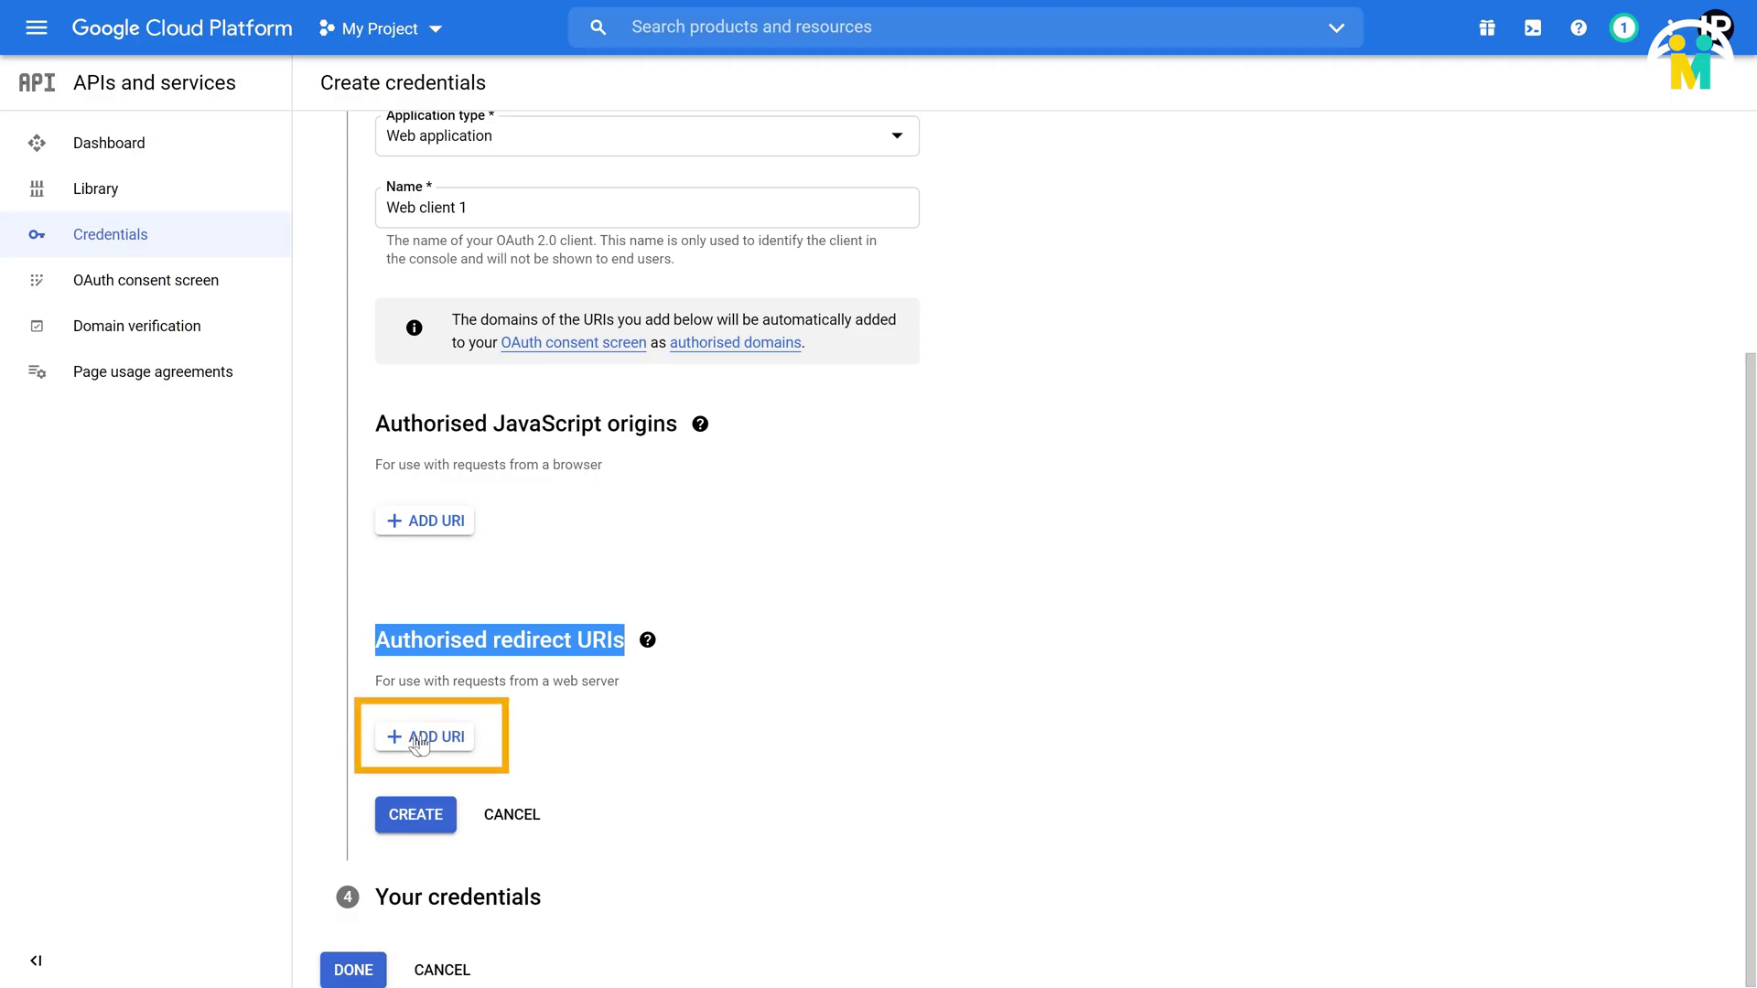
pyautogui.click(418, 739)
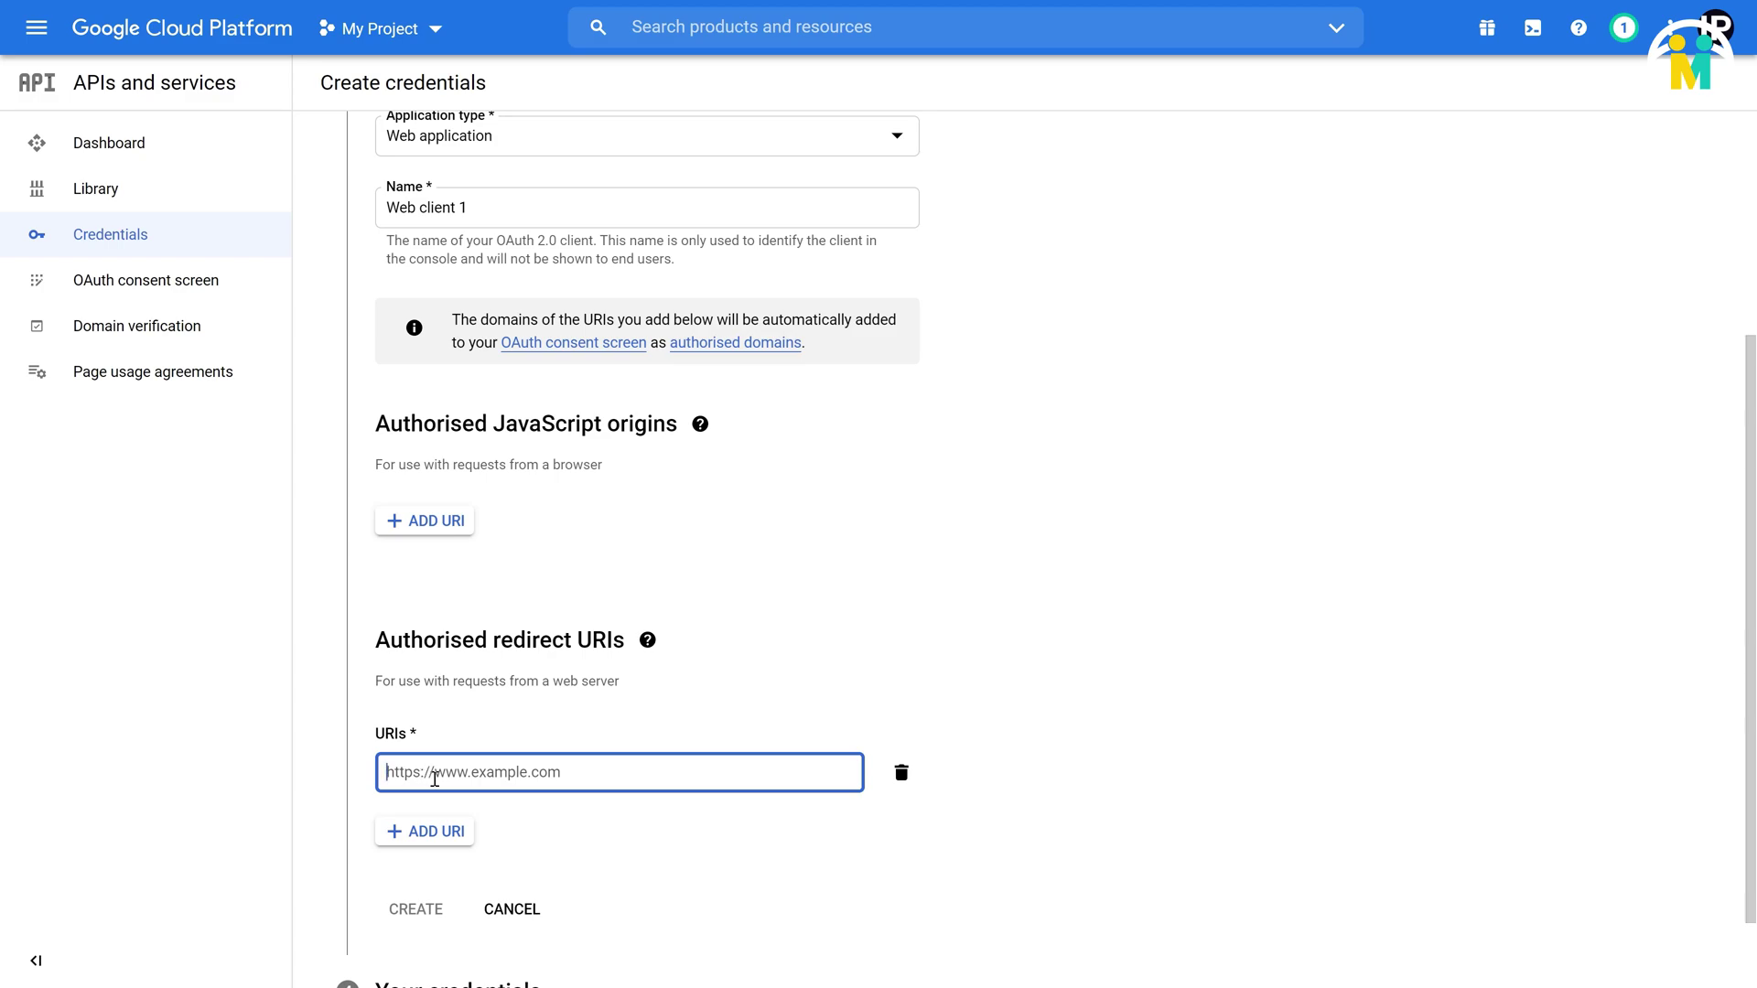
pyautogui.write('https://connect.wpmailsmtp.com/google/')
pyautogui.press('Return')
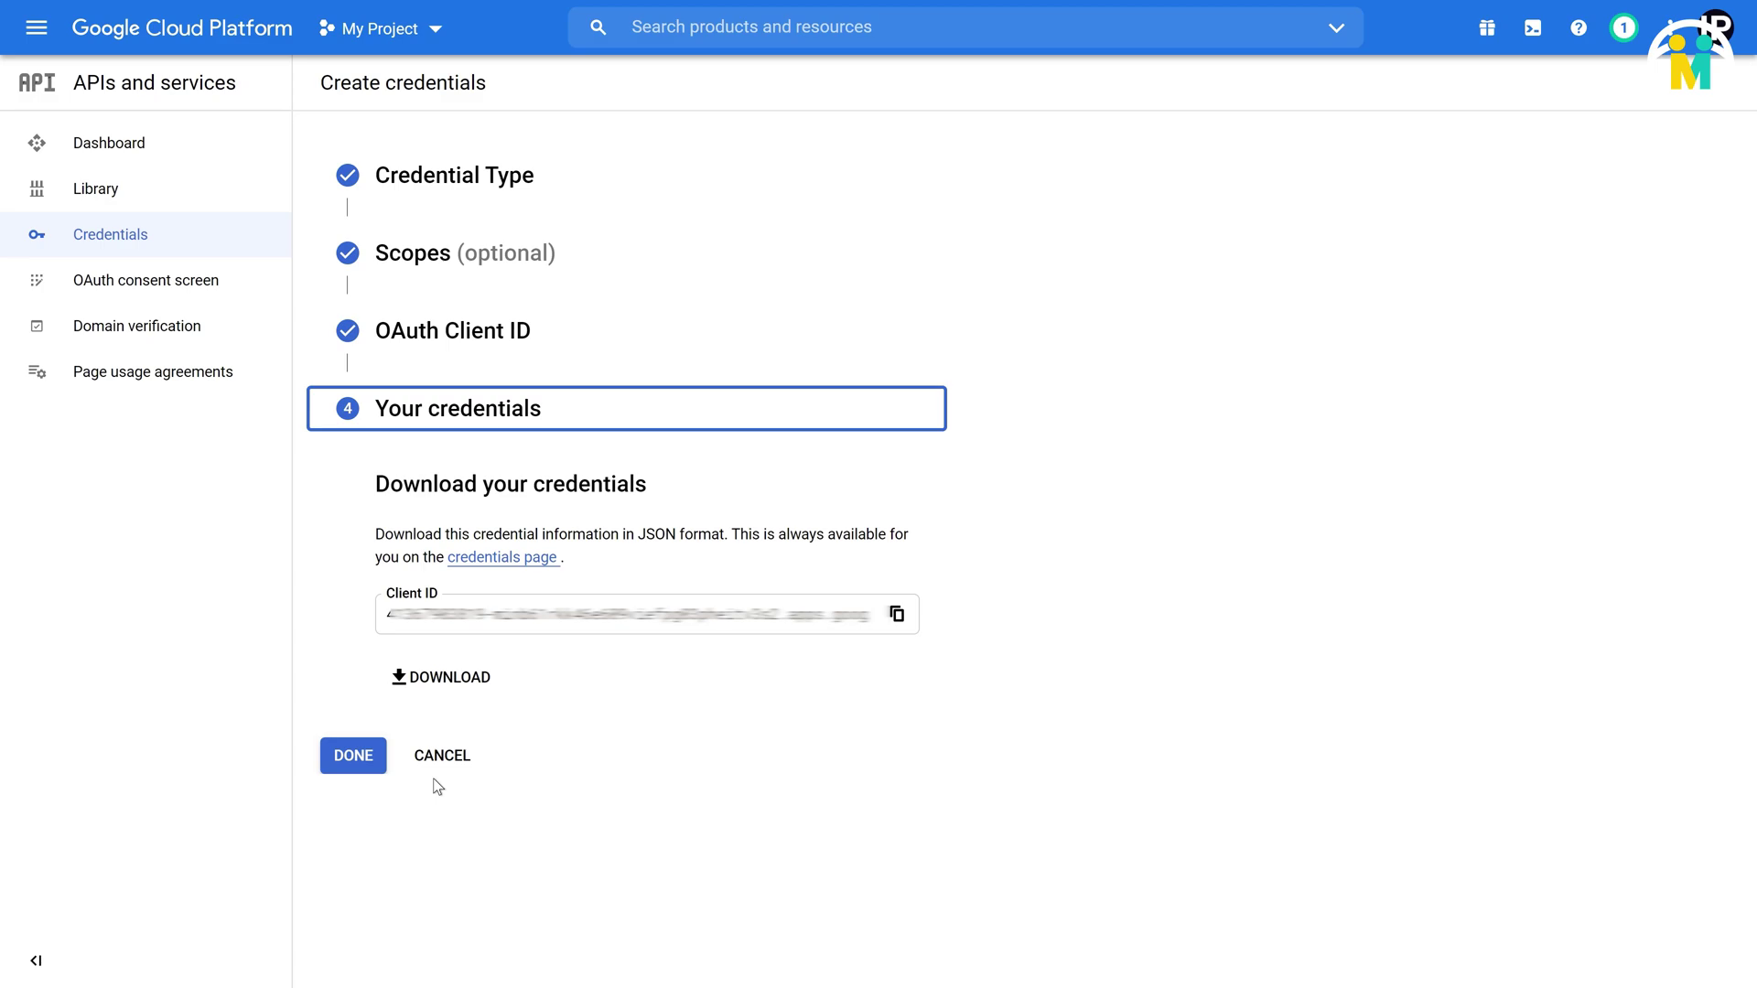
pyautogui.click(366, 761)
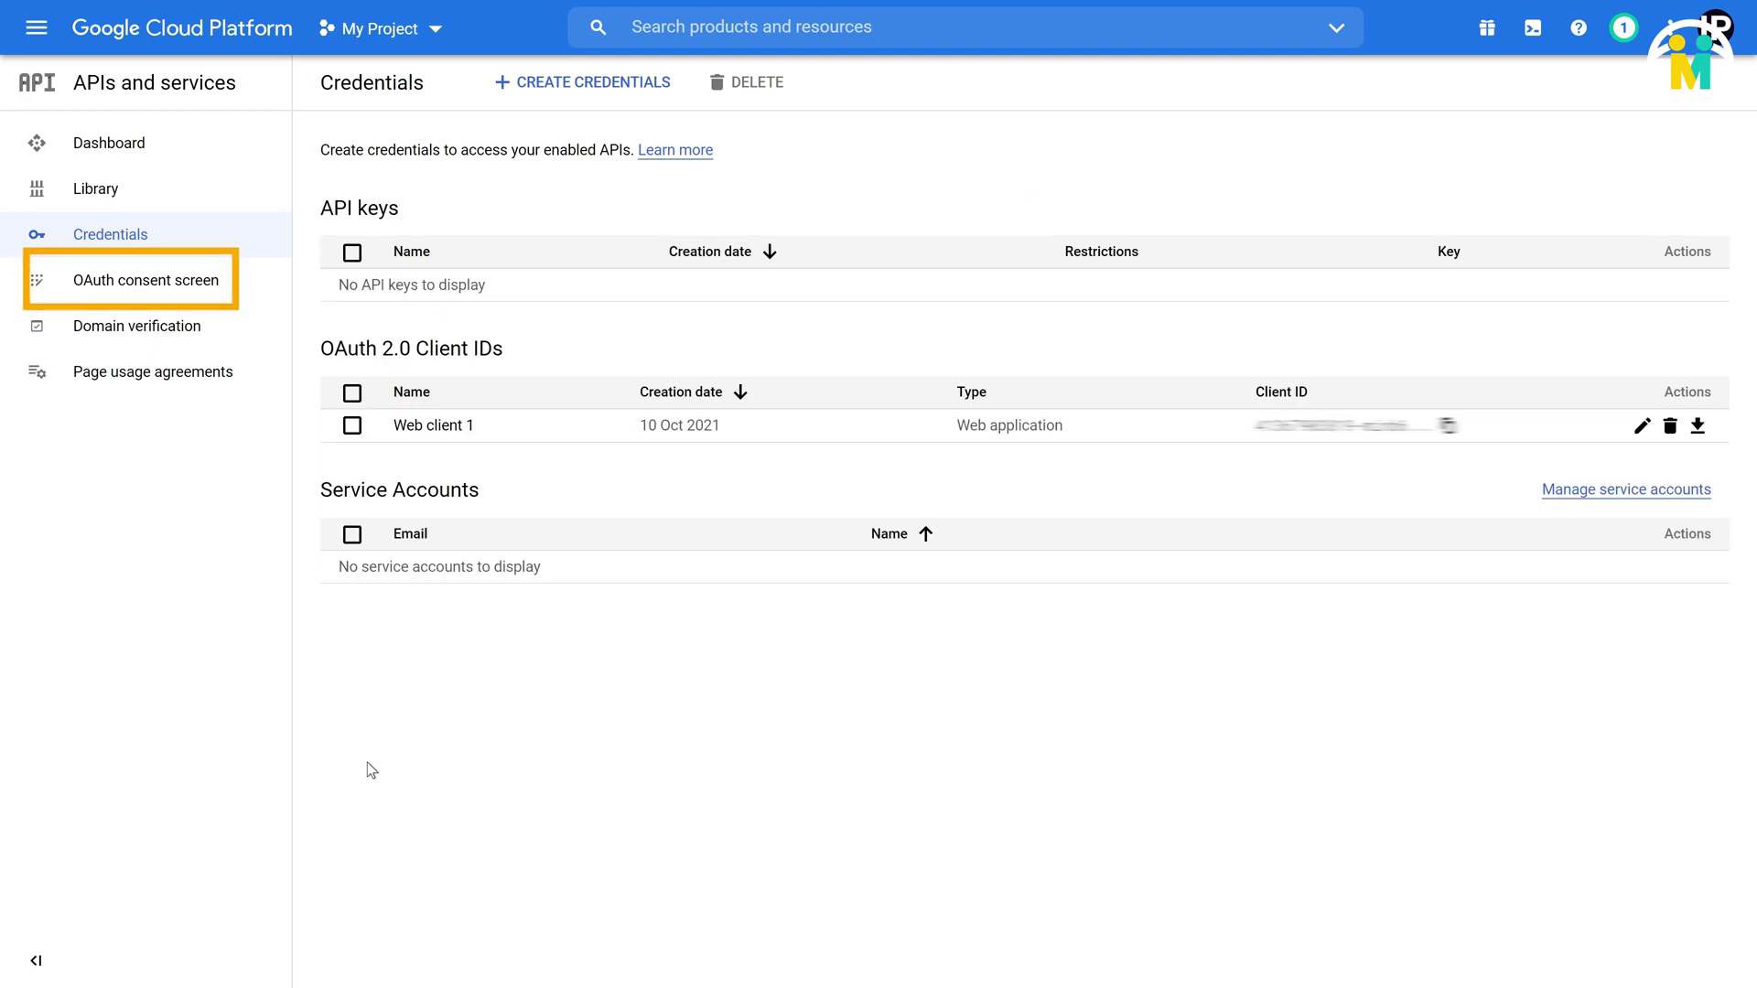
# Step: Open the OAuth consent screen settings and examine the app's publishing status
pyautogui.click(174, 285)
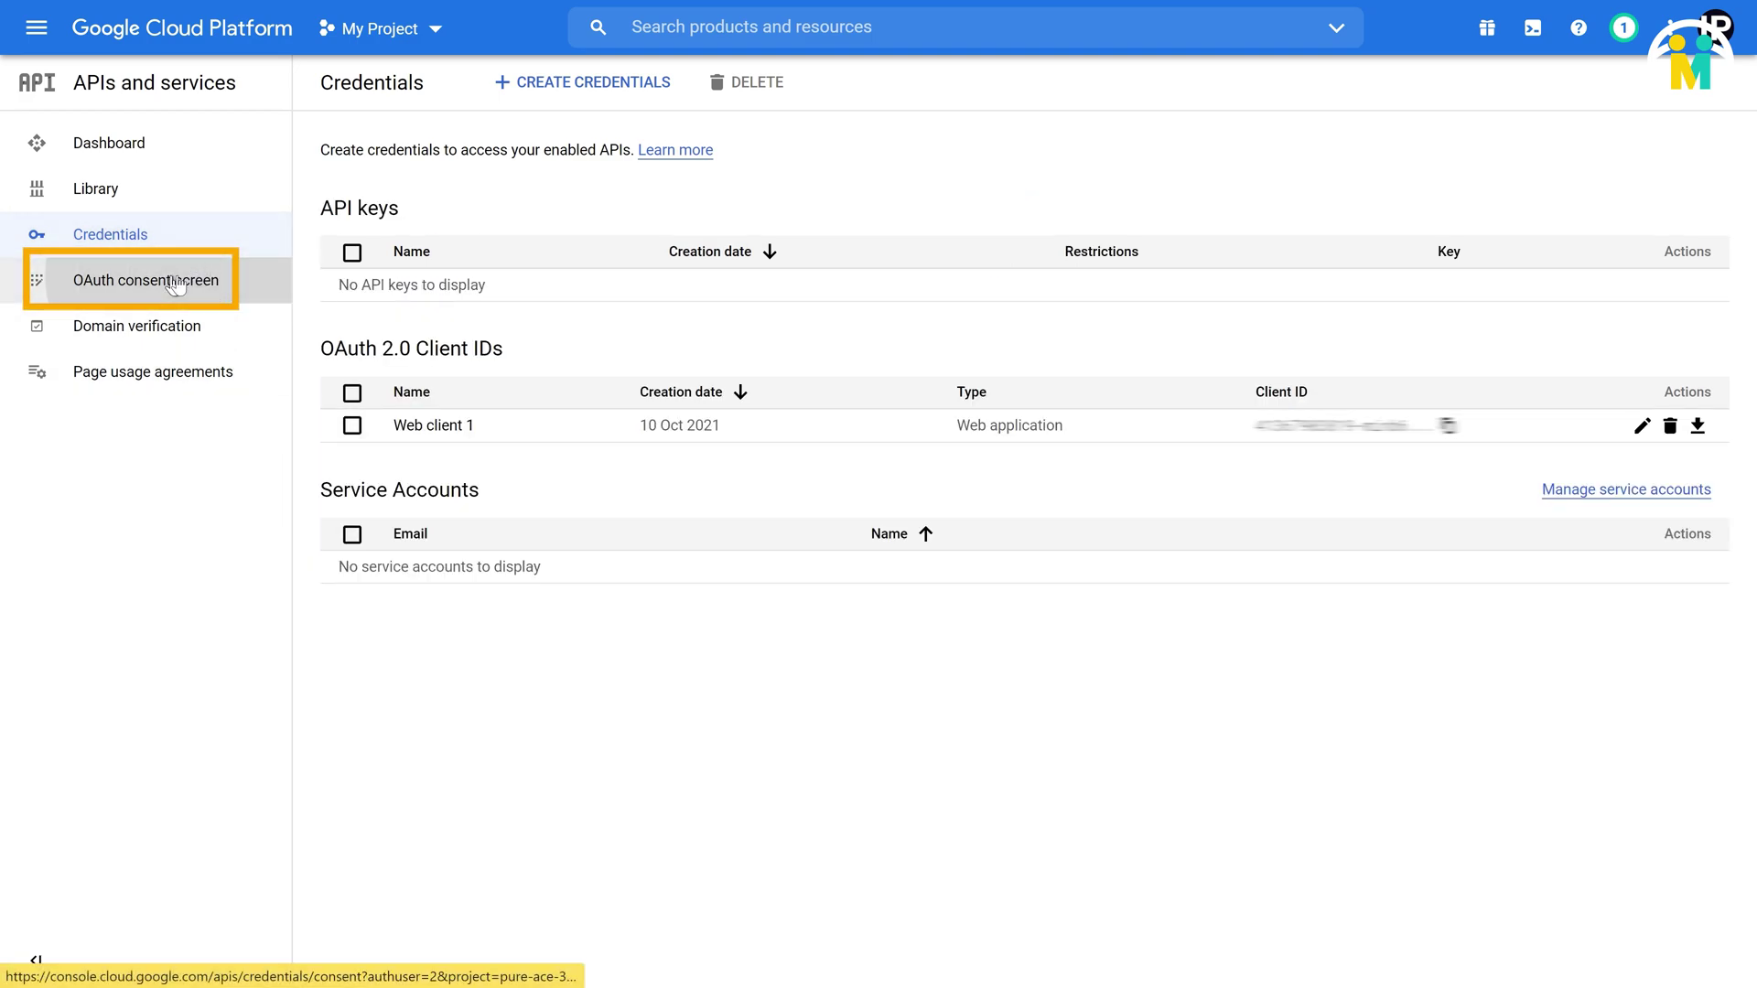
pyautogui.moveTo(366, 245); pyautogui.dragTo(488, 245)
pyautogui.moveTo(391, 304); pyautogui.dragTo(321, 315)
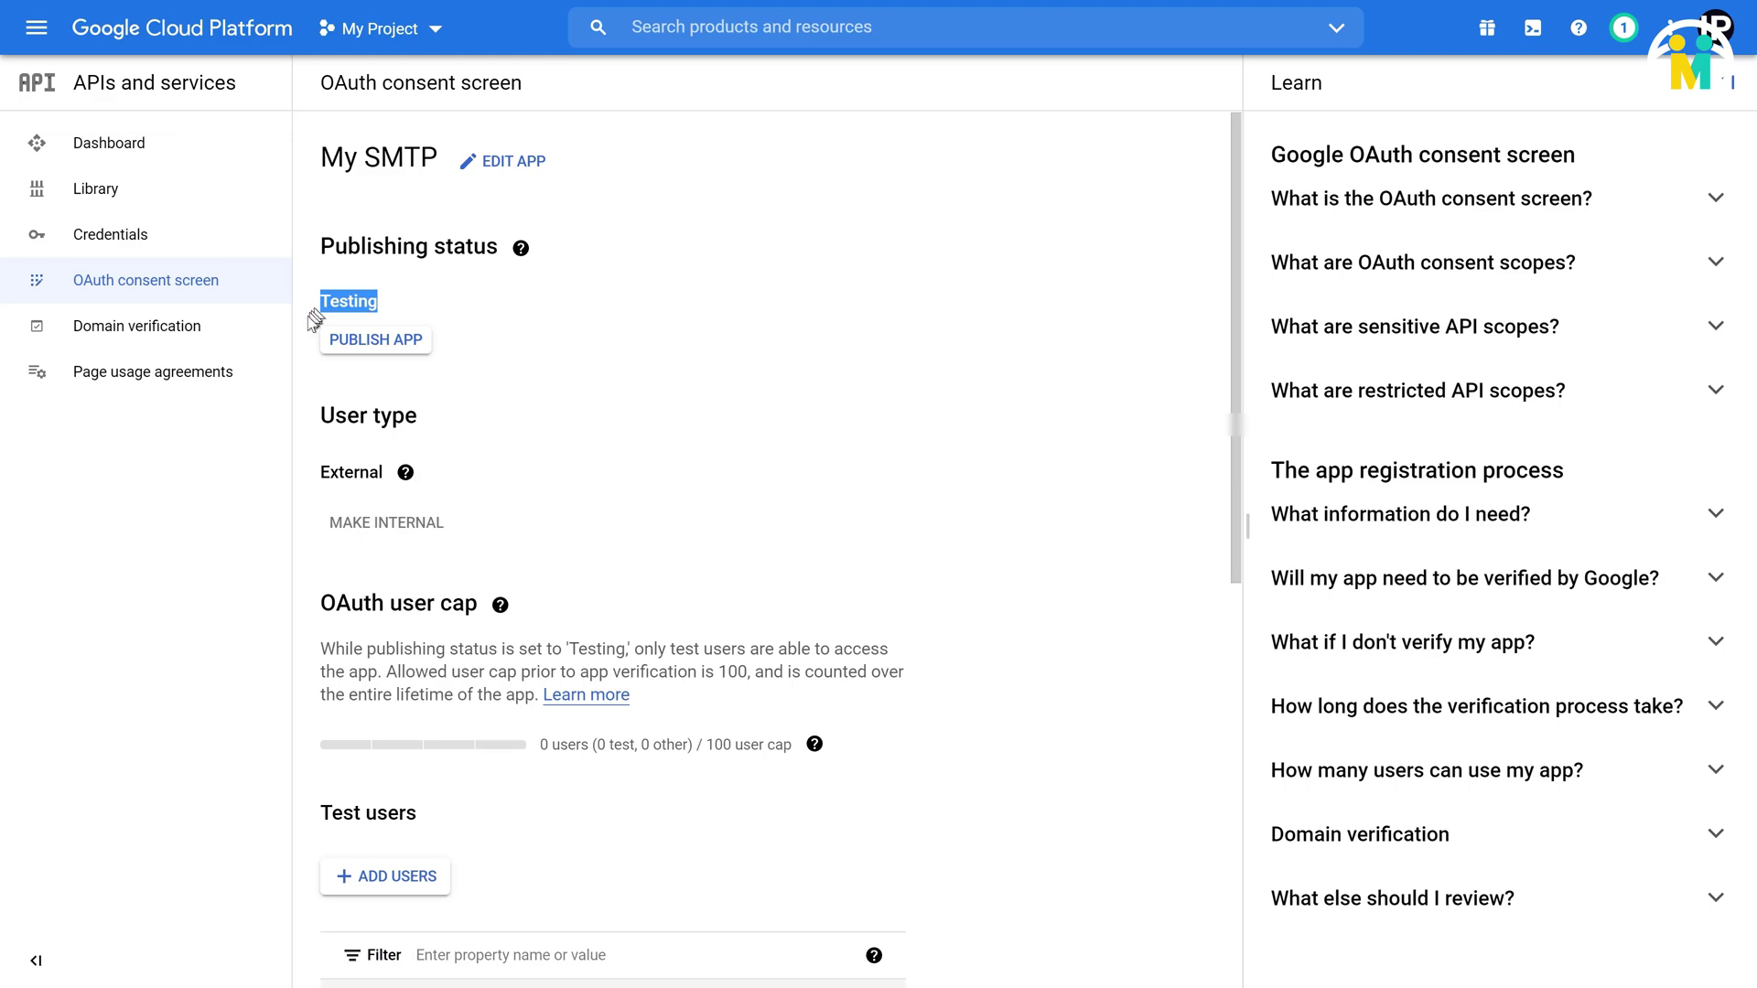
# Step: Publish the My SMTP app and confirm pushing it to production
pyautogui.click(363, 343)
pyautogui.moveTo(585, 468); pyautogui.dragTo(956, 474)
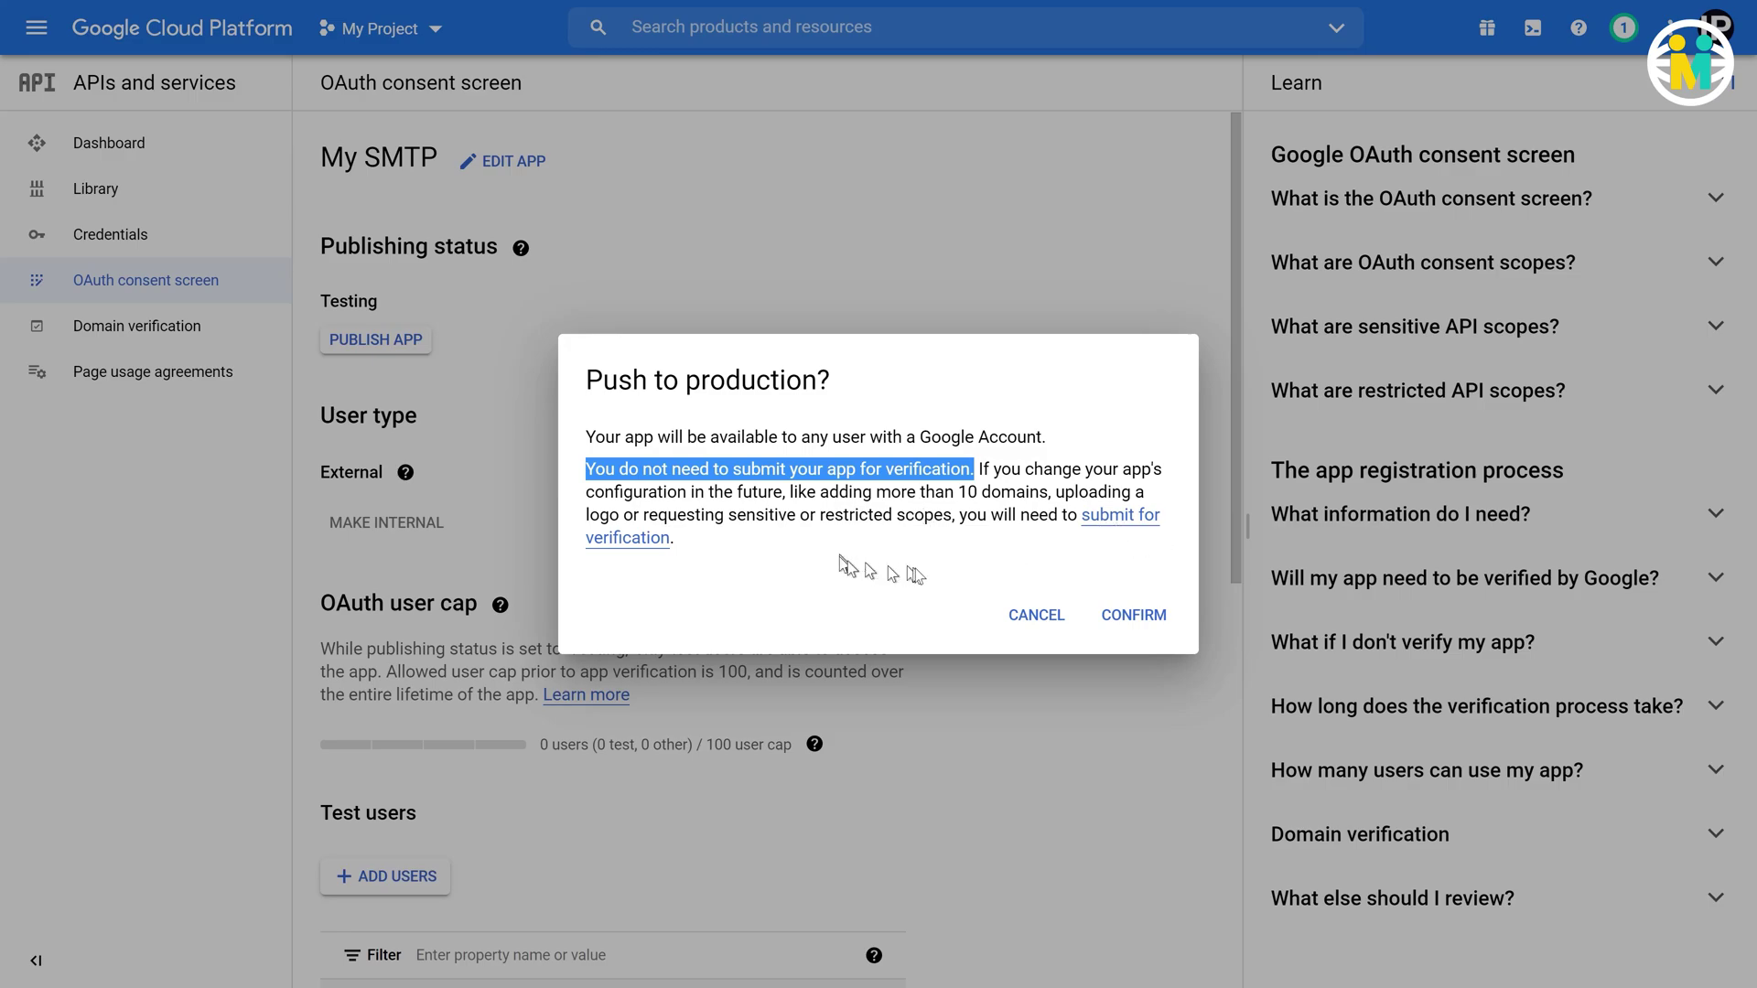
pyautogui.click(1112, 617)
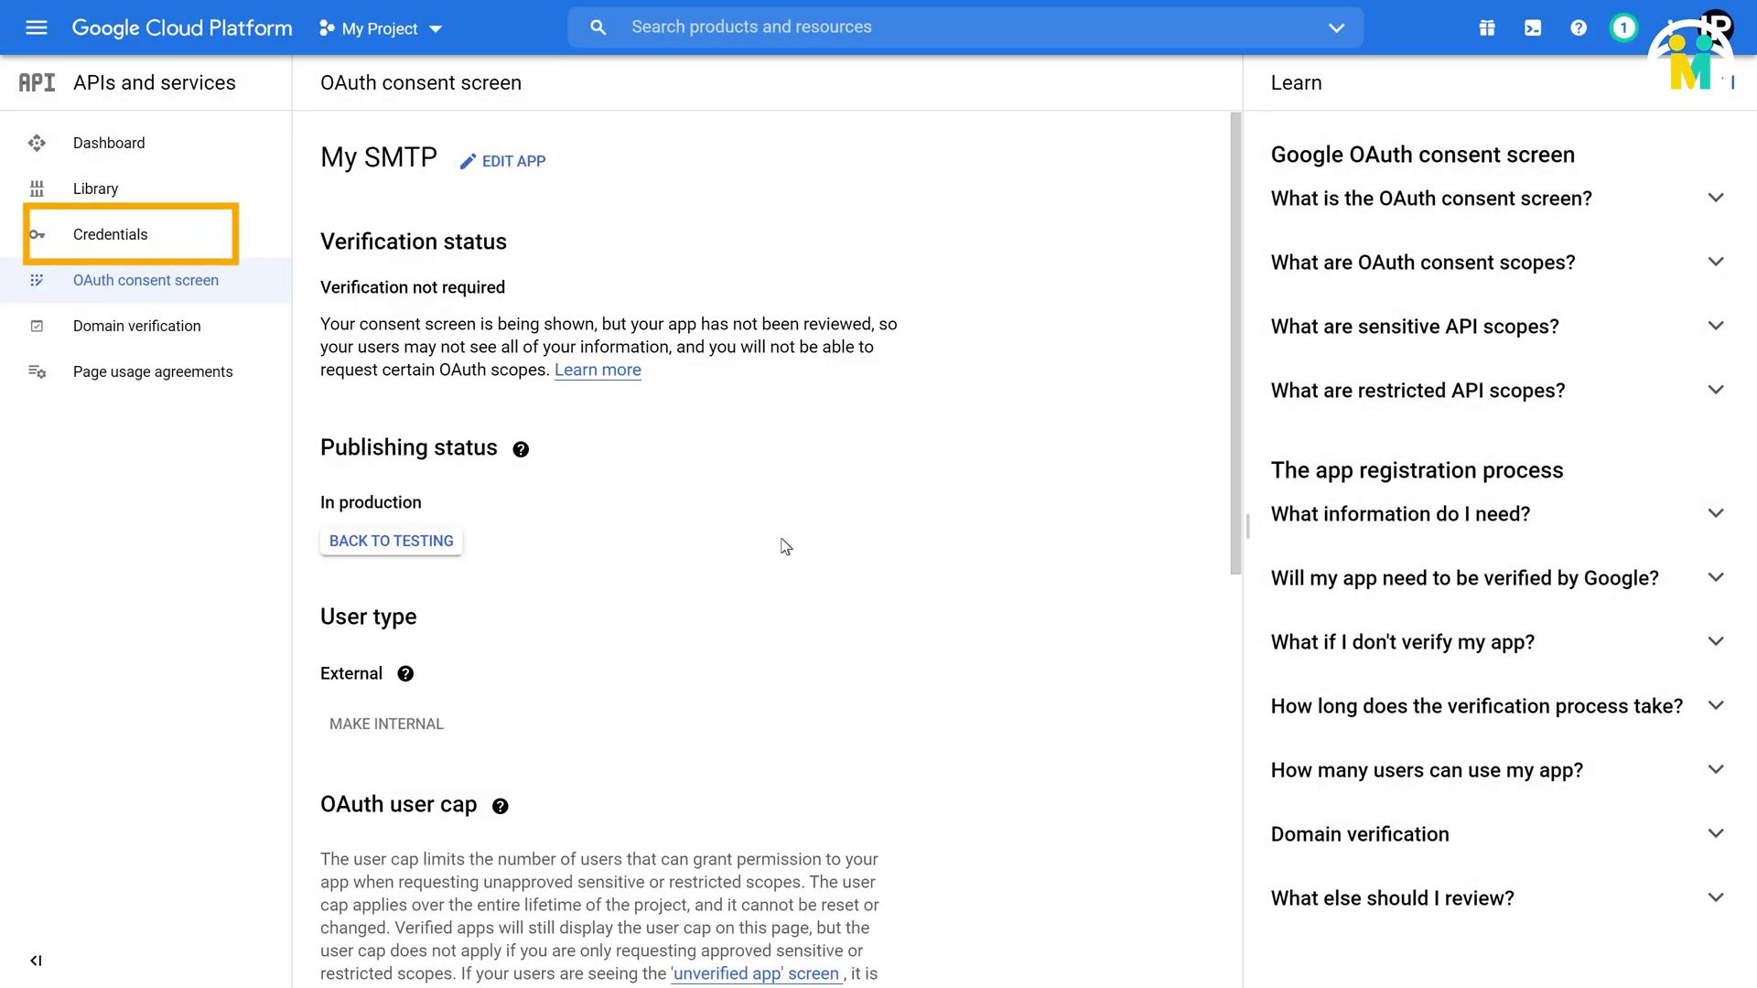
# Step: Open the Web client 1 OAuth credentials for editing and copy the client ID and client secret
pyautogui.click(148, 249)
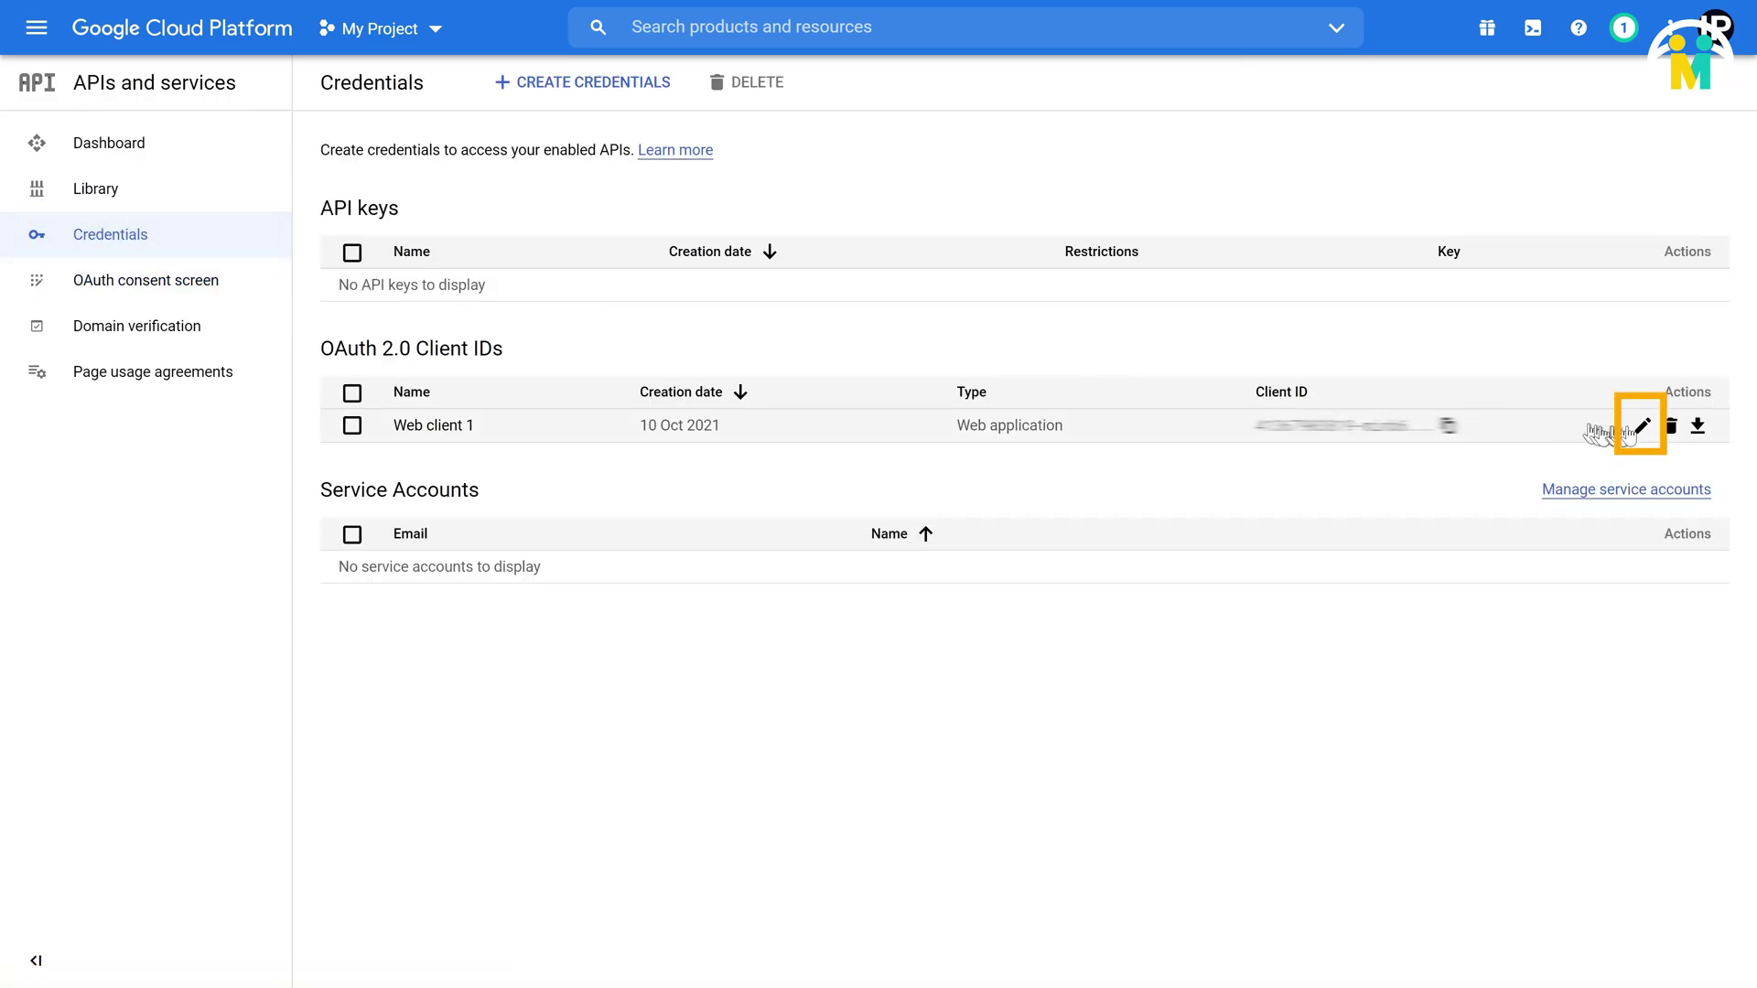
pyautogui.click(1644, 427)
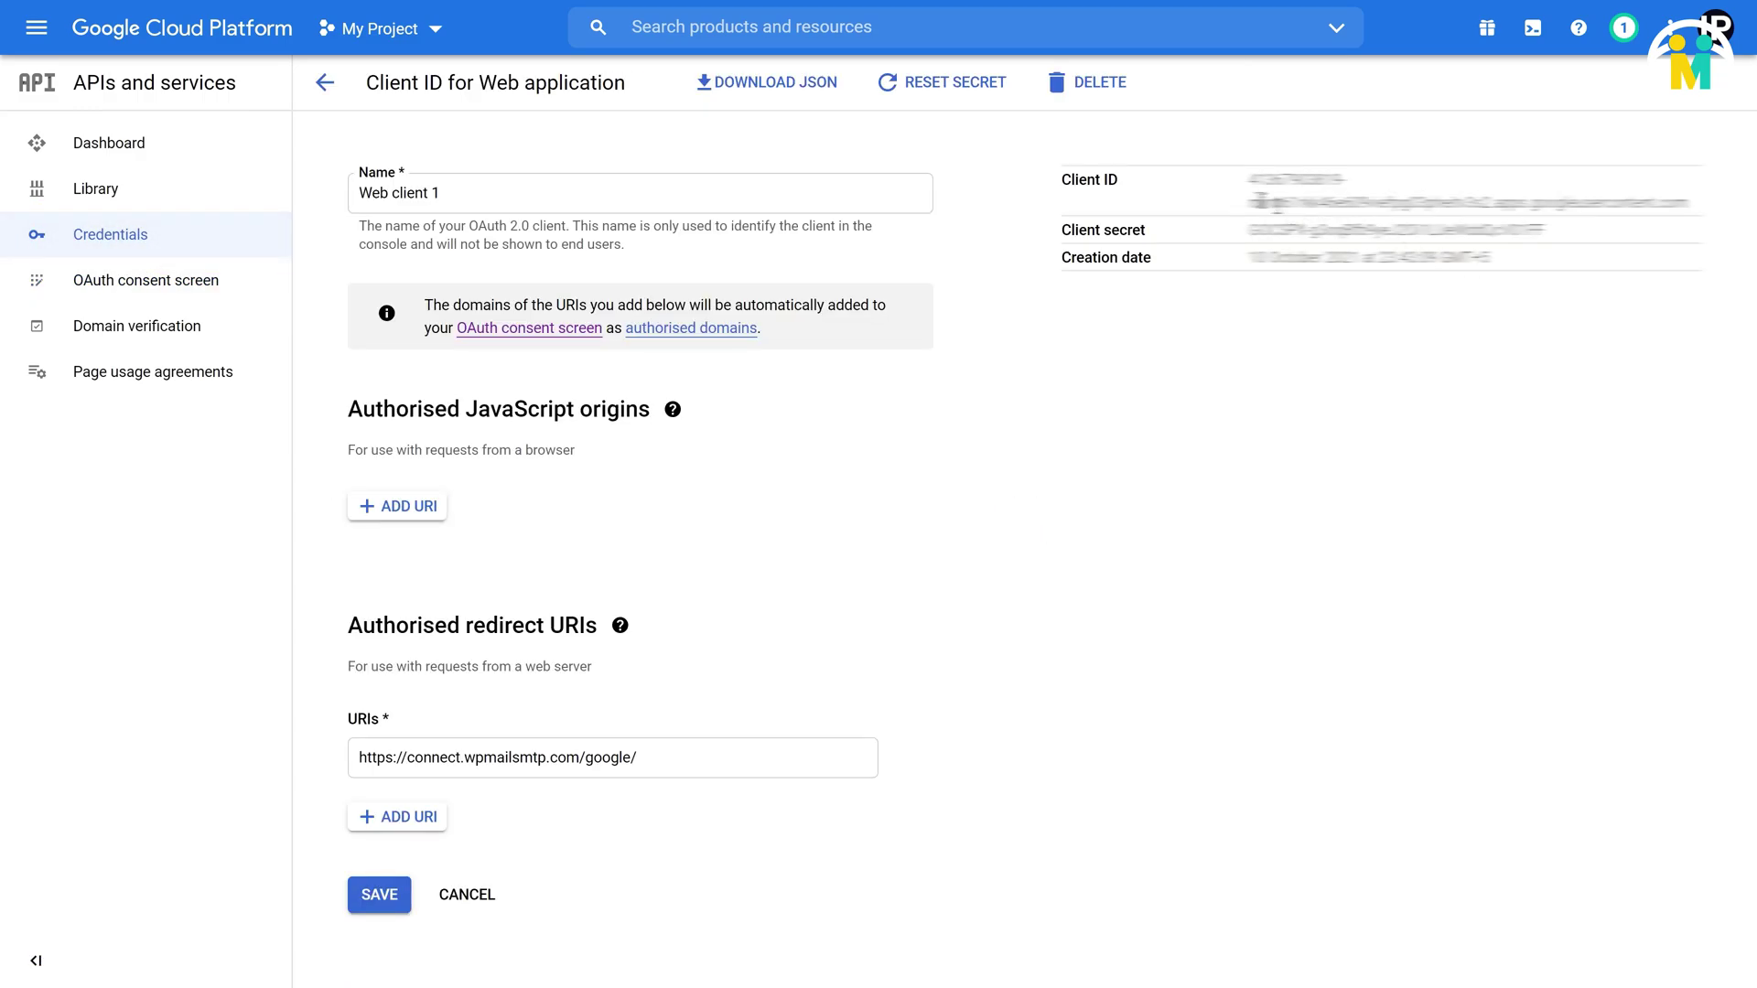
pyautogui.moveTo(1235, 186); pyautogui.dragTo(1699, 215)
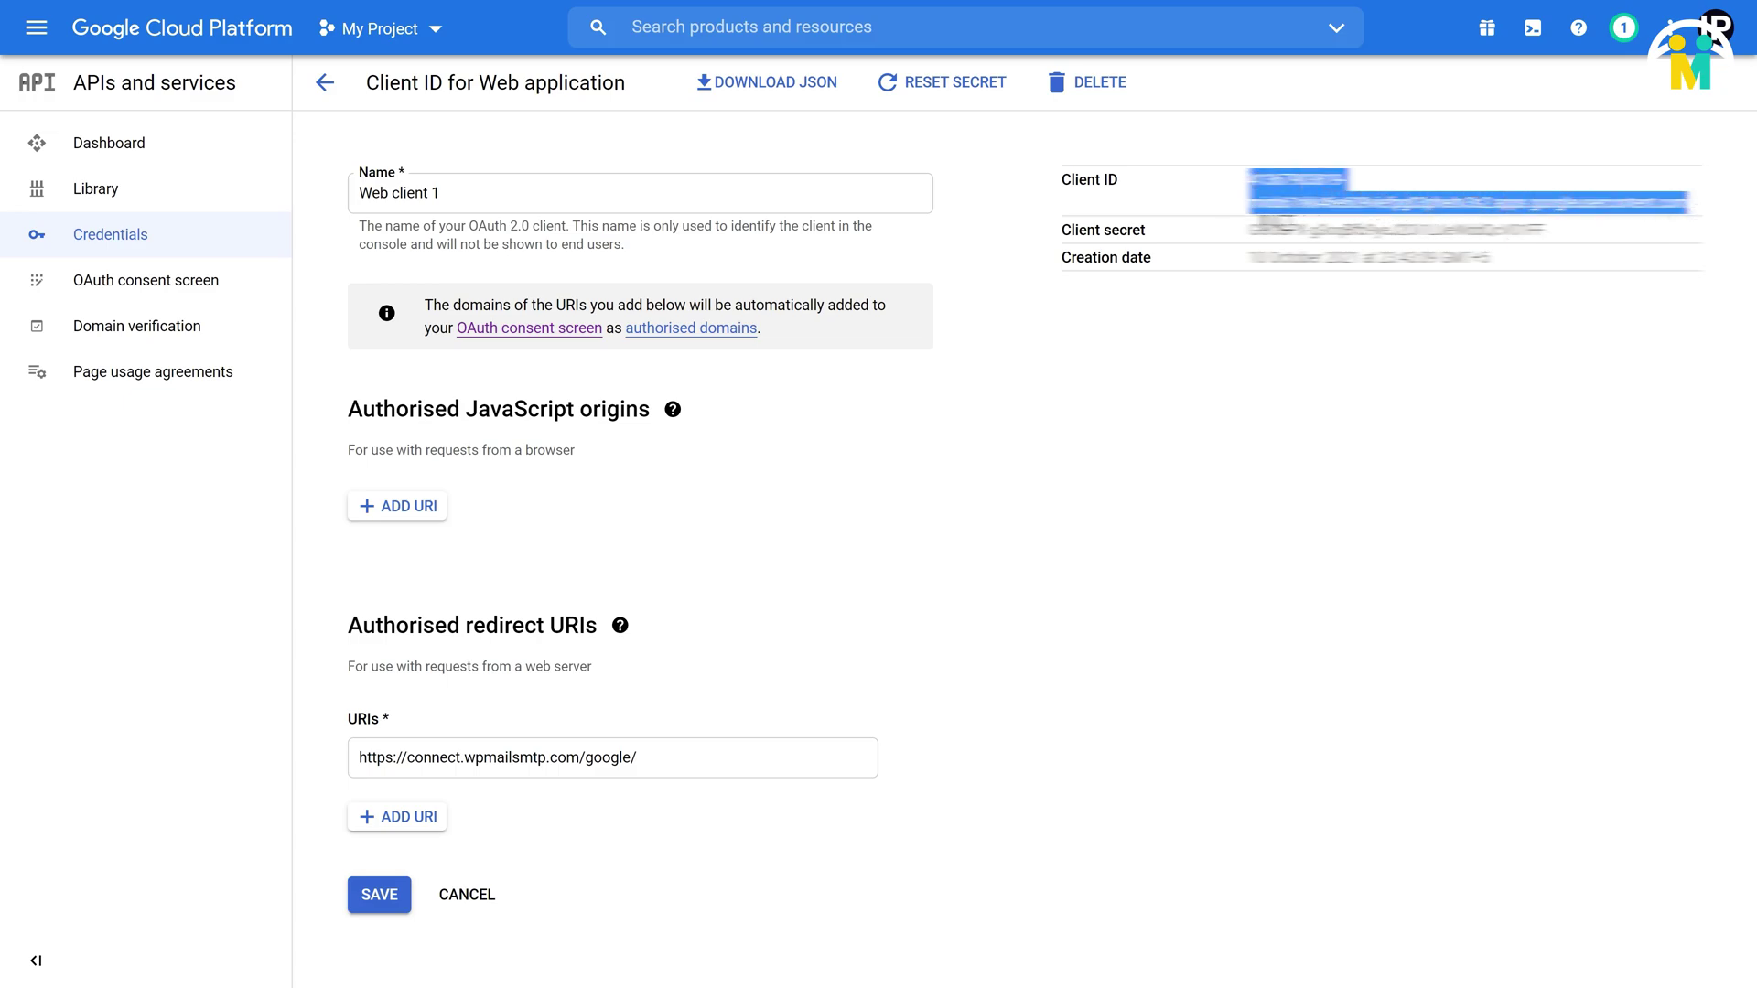
pyautogui.moveTo(1246, 229); pyautogui.dragTo(1359, 230)
pyautogui.moveTo(1520, 229); pyautogui.dragTo(1558, 234)
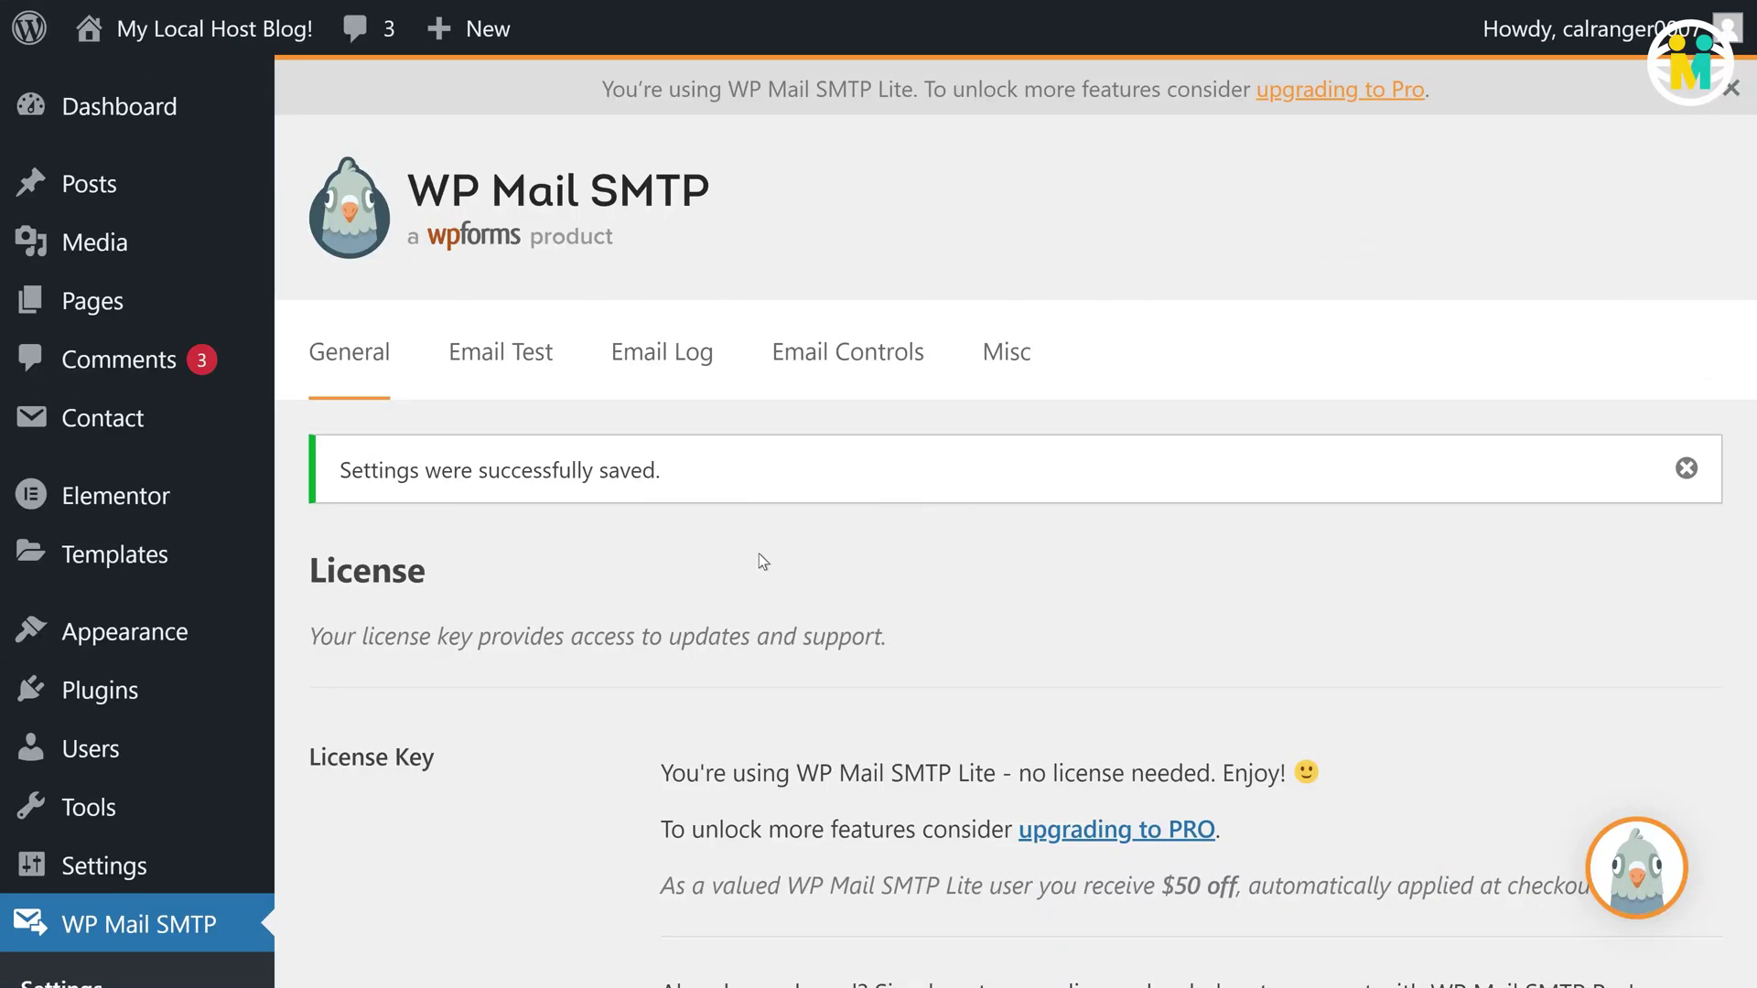
# Step: Switch to WP Mail SMTP in WordPress, paste the Gmail mailer's Client ID and Client Secret, and save the settings
pyautogui.scroll(-8, 759, 553)
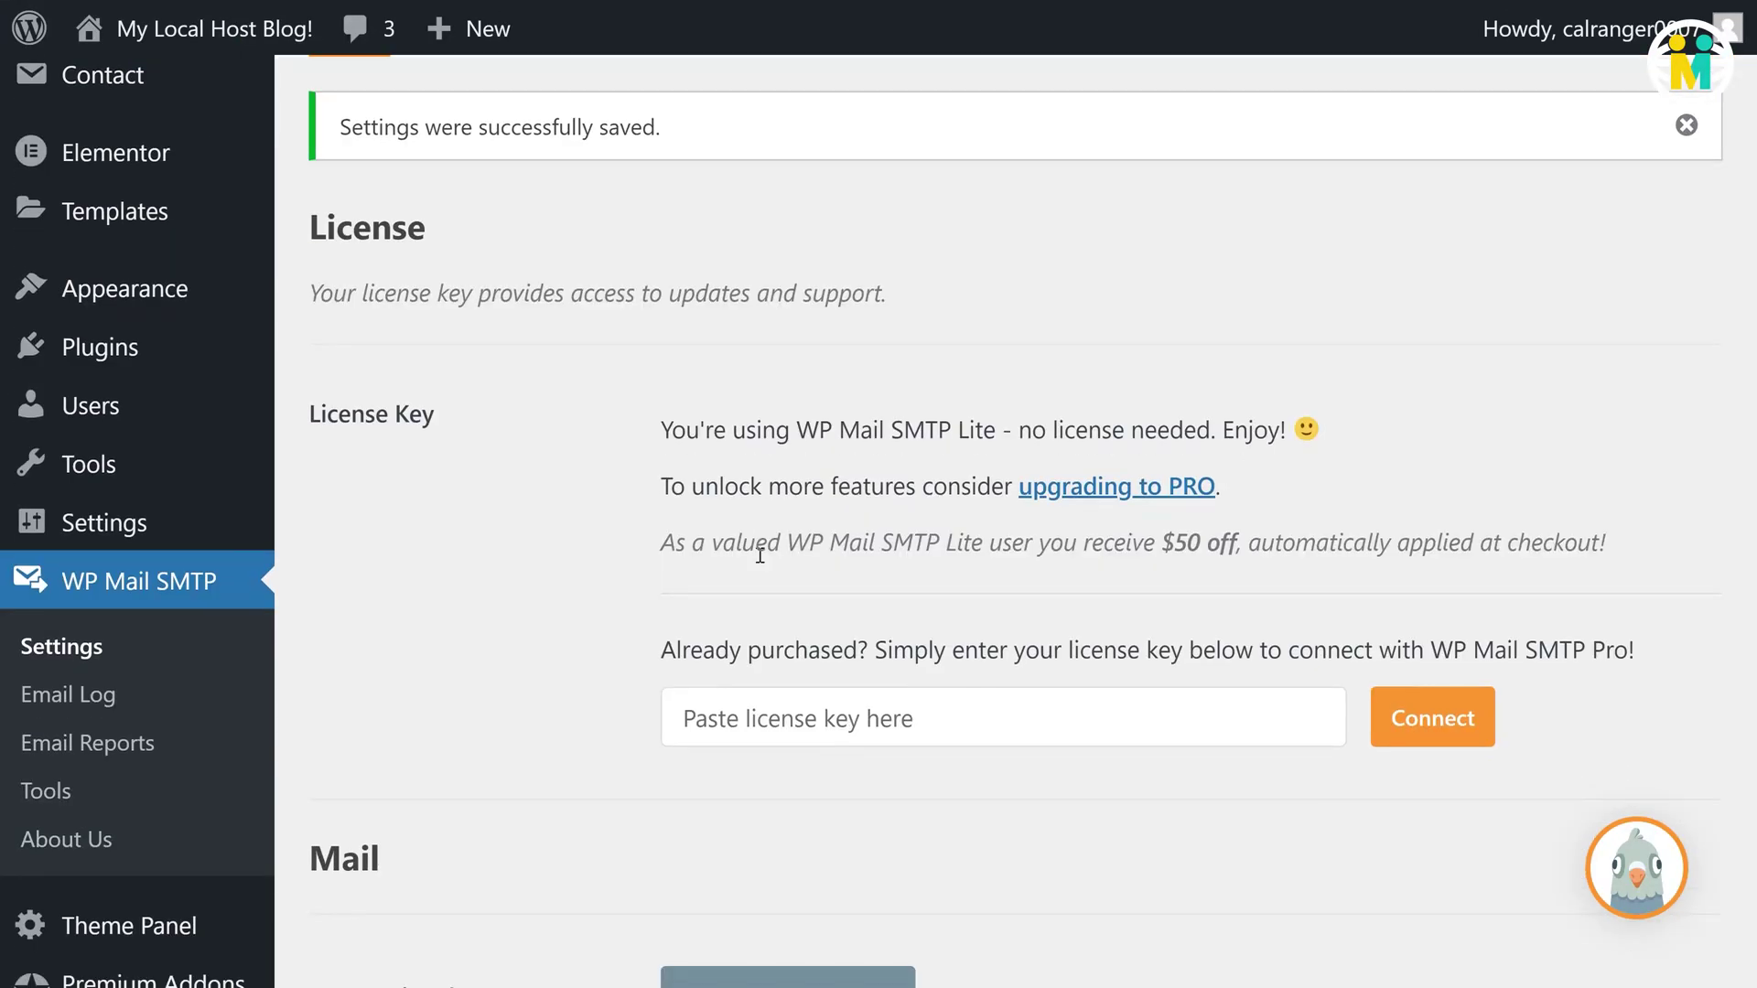
pyautogui.scroll(-13, 769, 564)
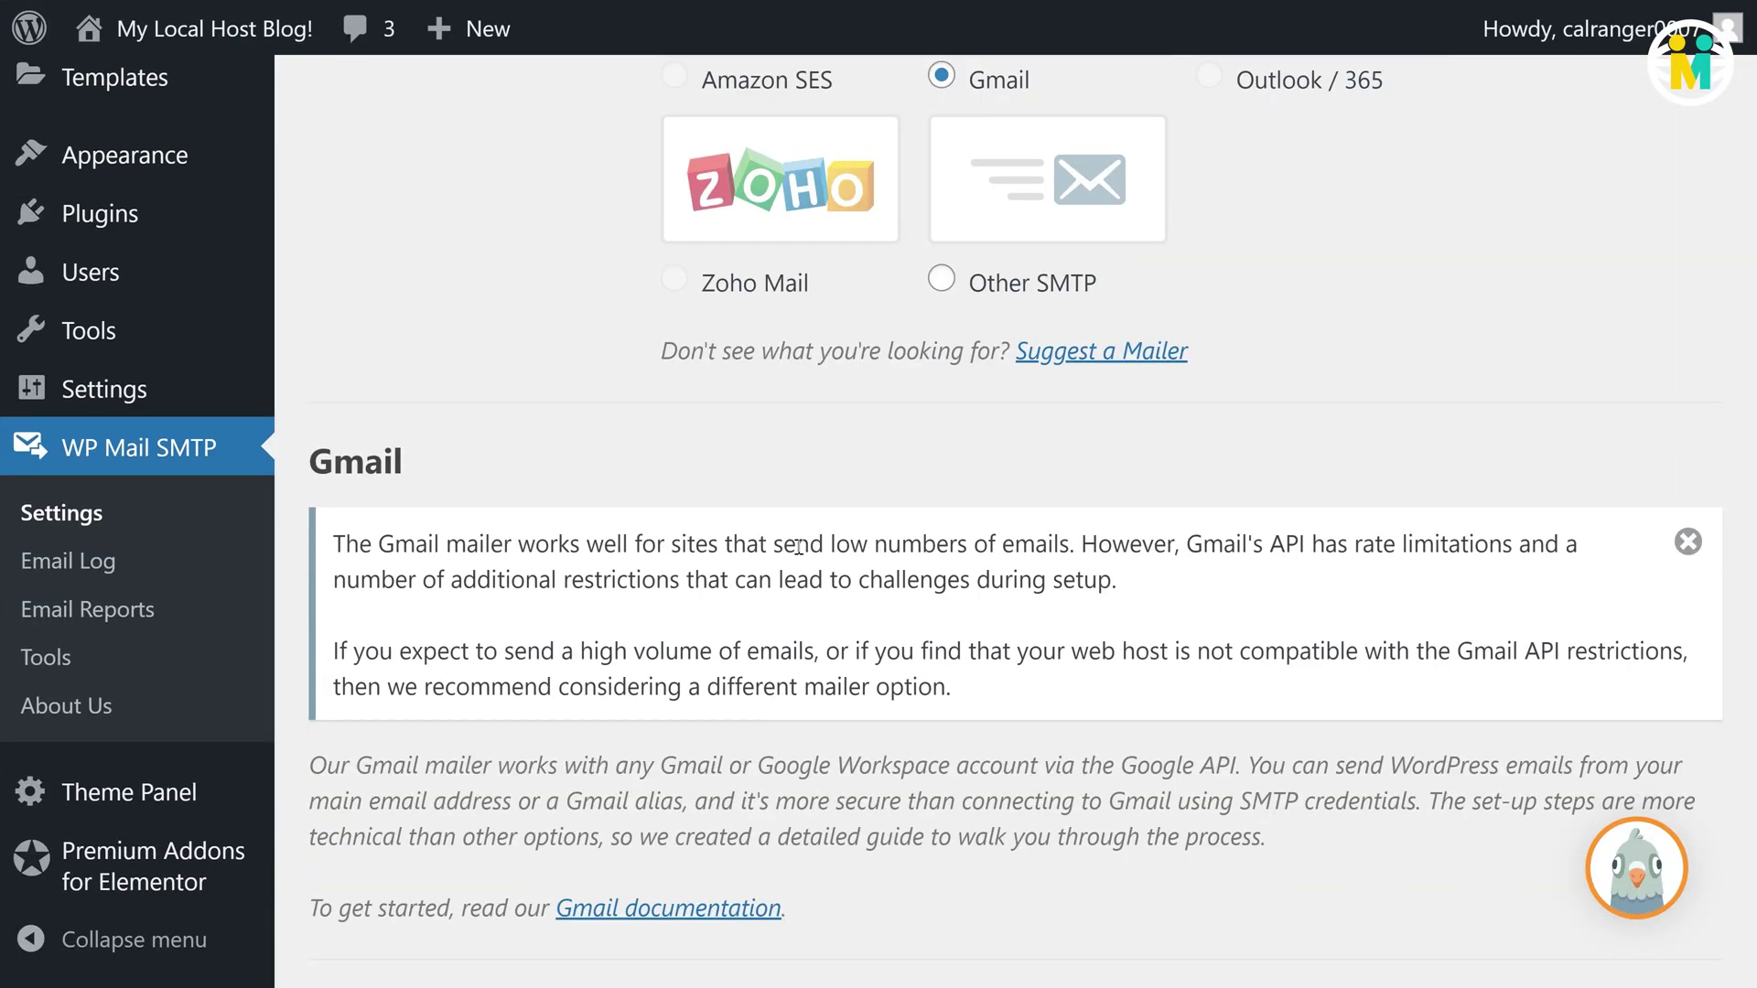
pyautogui.scroll(-6, 797, 546)
pyautogui.click(712, 485)
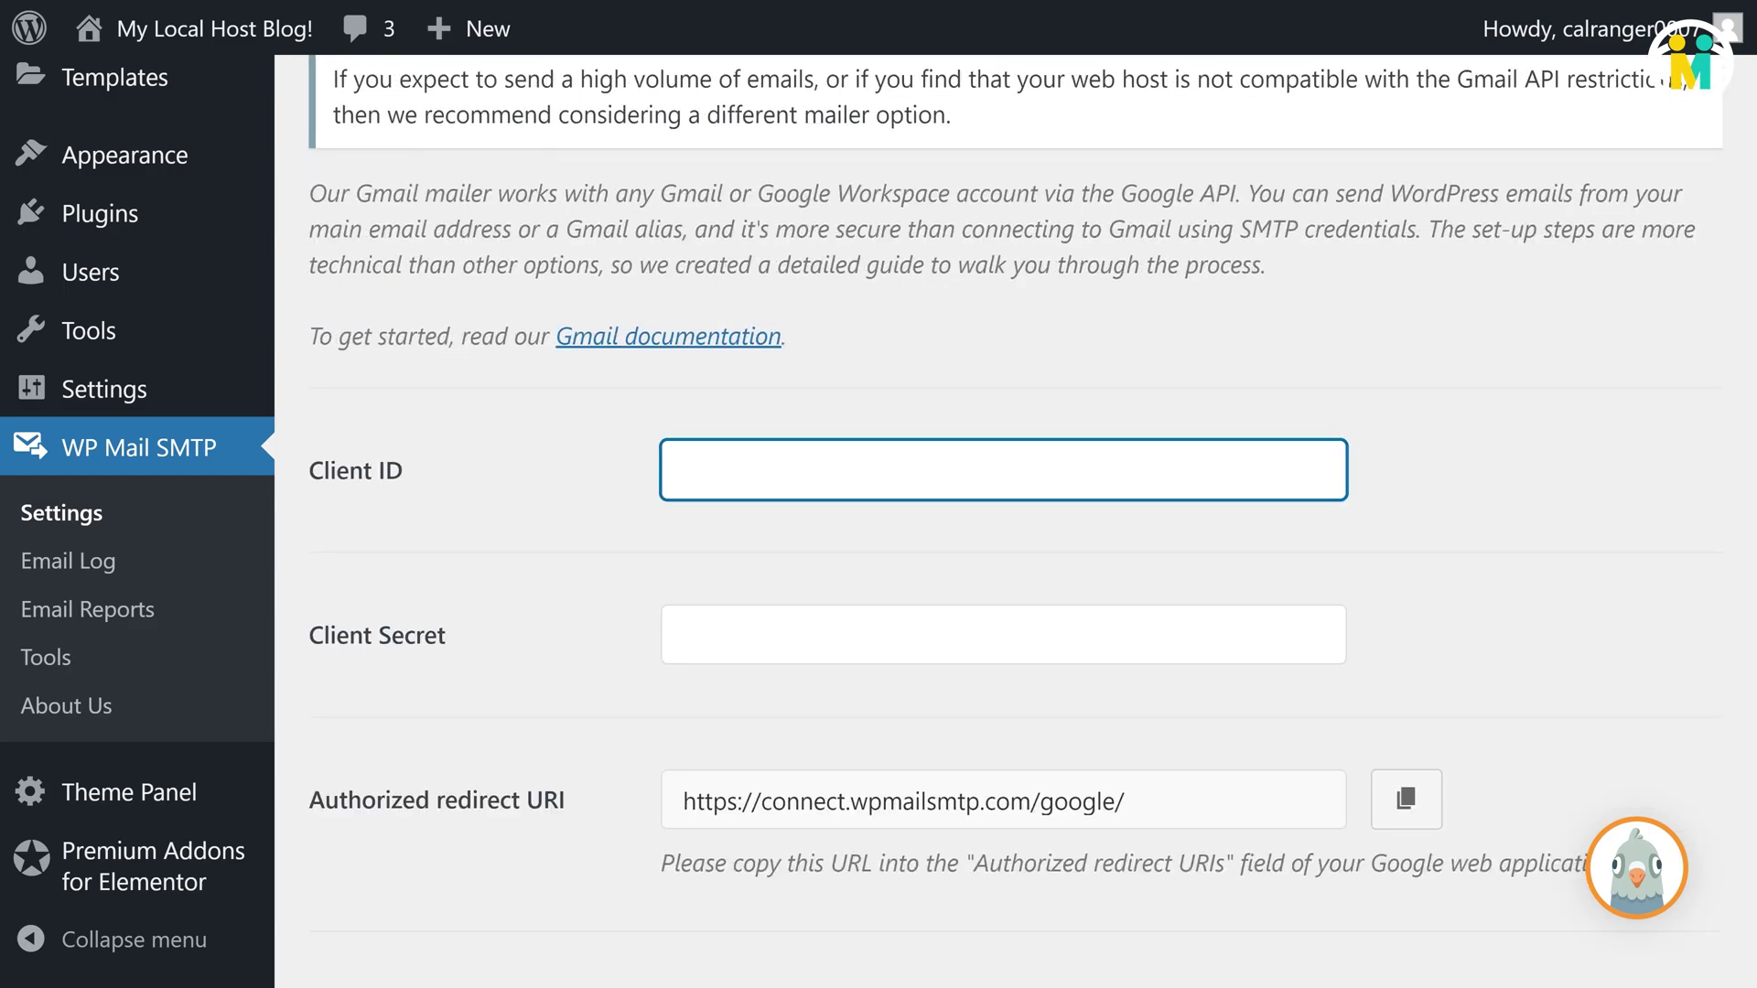
pyautogui.hotkey('ctrl', 'v')
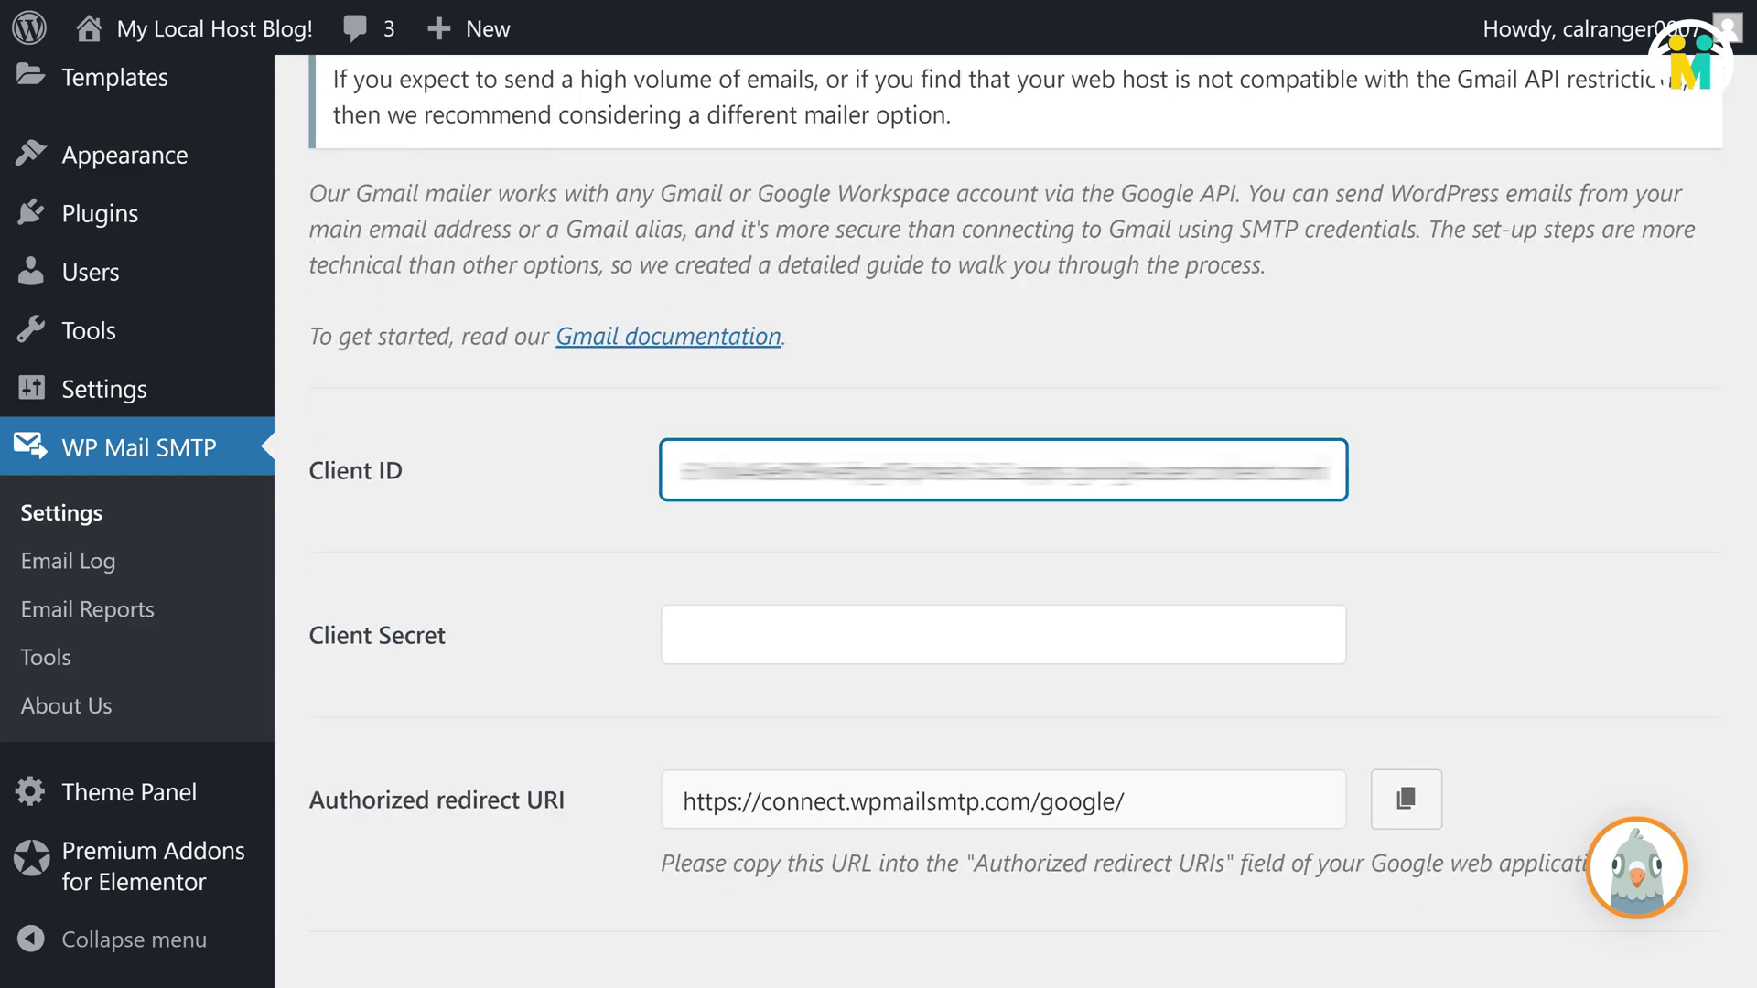
pyautogui.click(676, 635)
pyautogui.hotkey('ctrl', 'v')
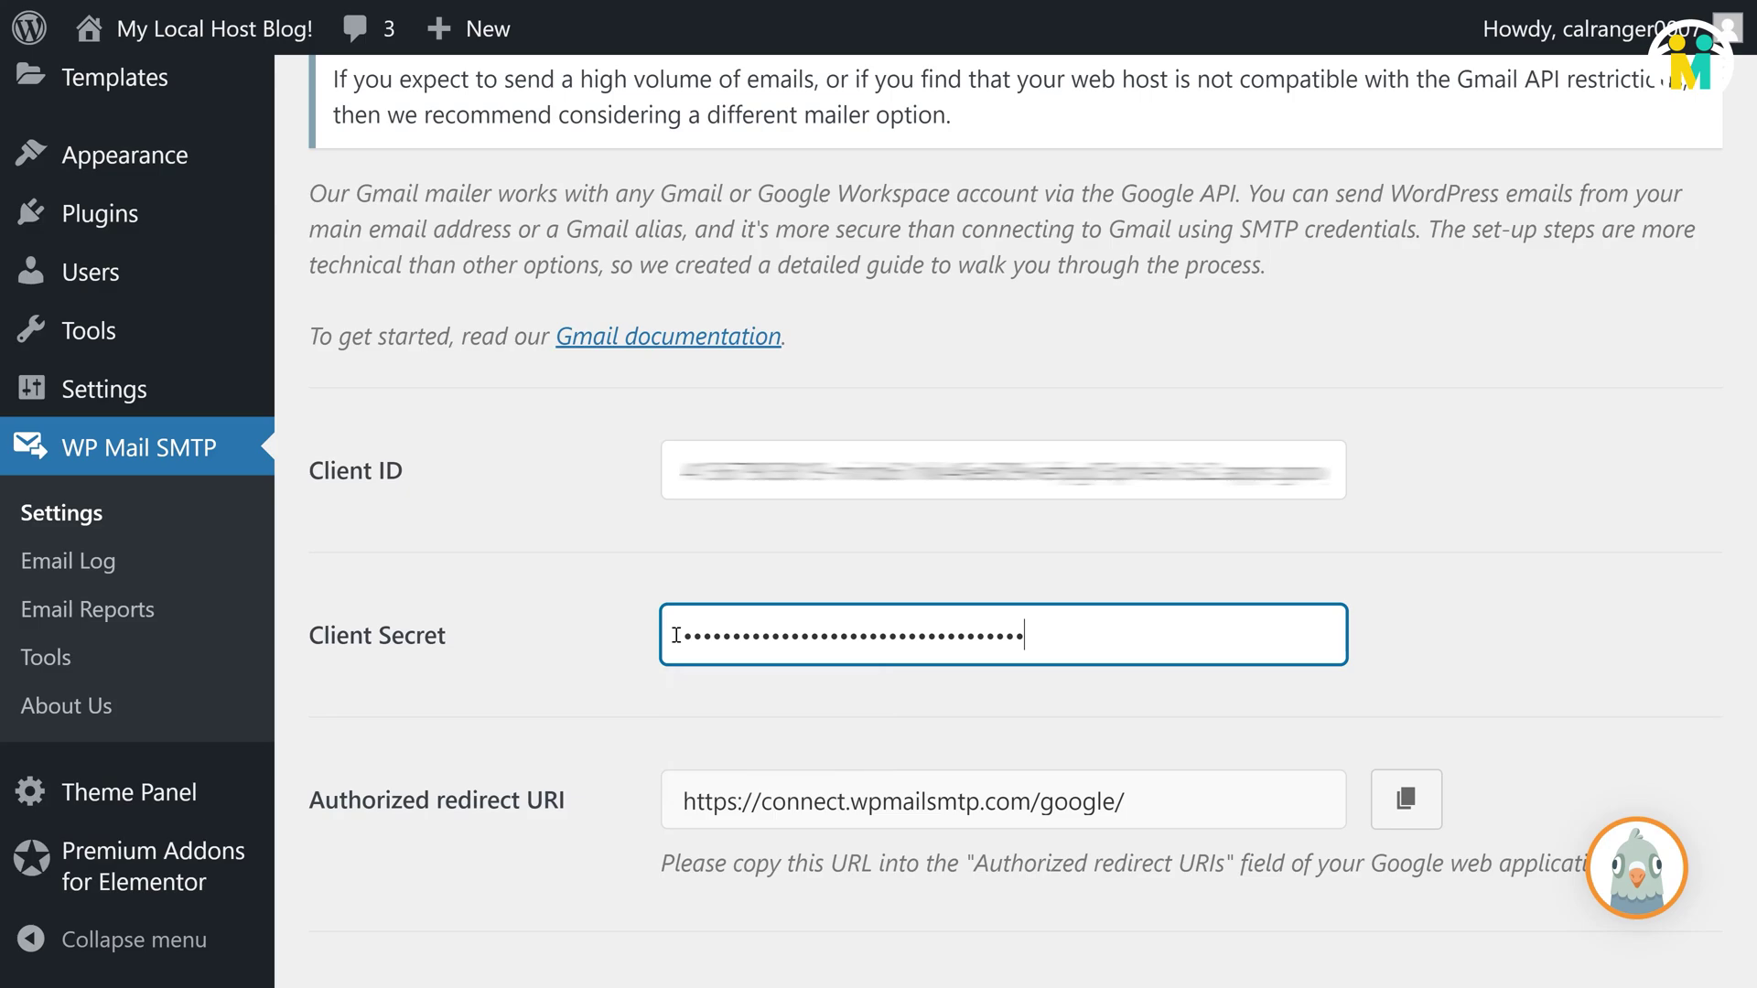
pyautogui.scroll(-4, 677, 635)
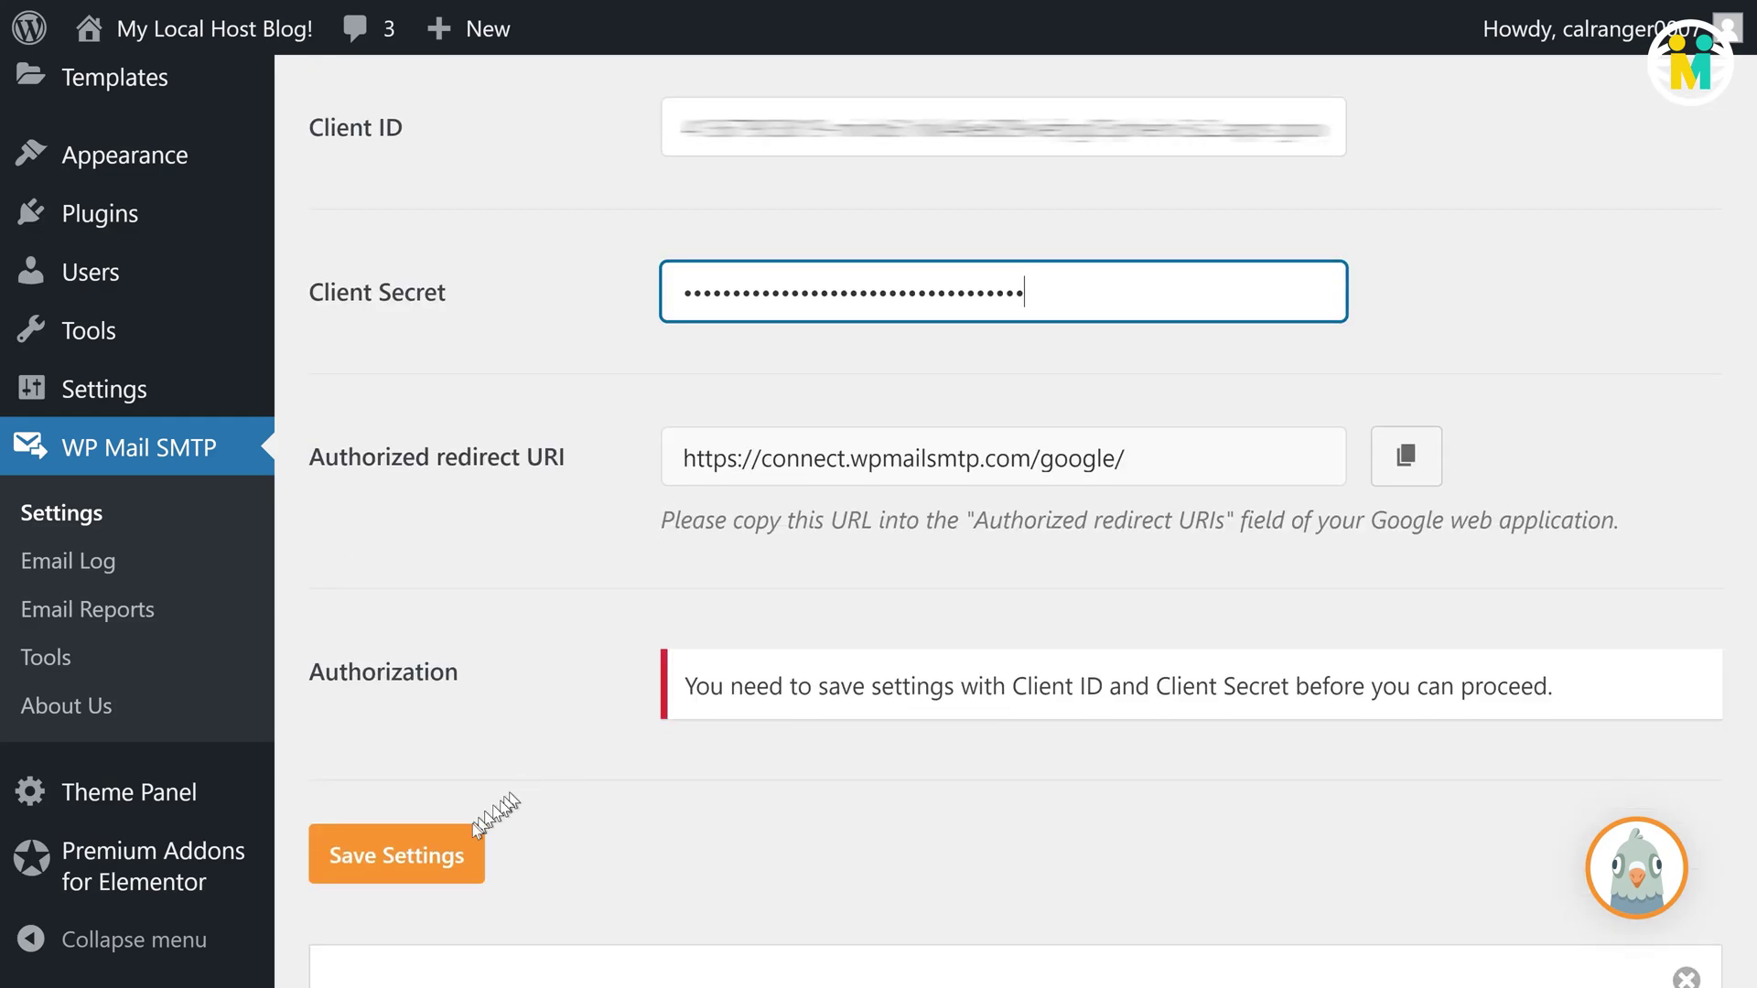
pyautogui.click(428, 859)
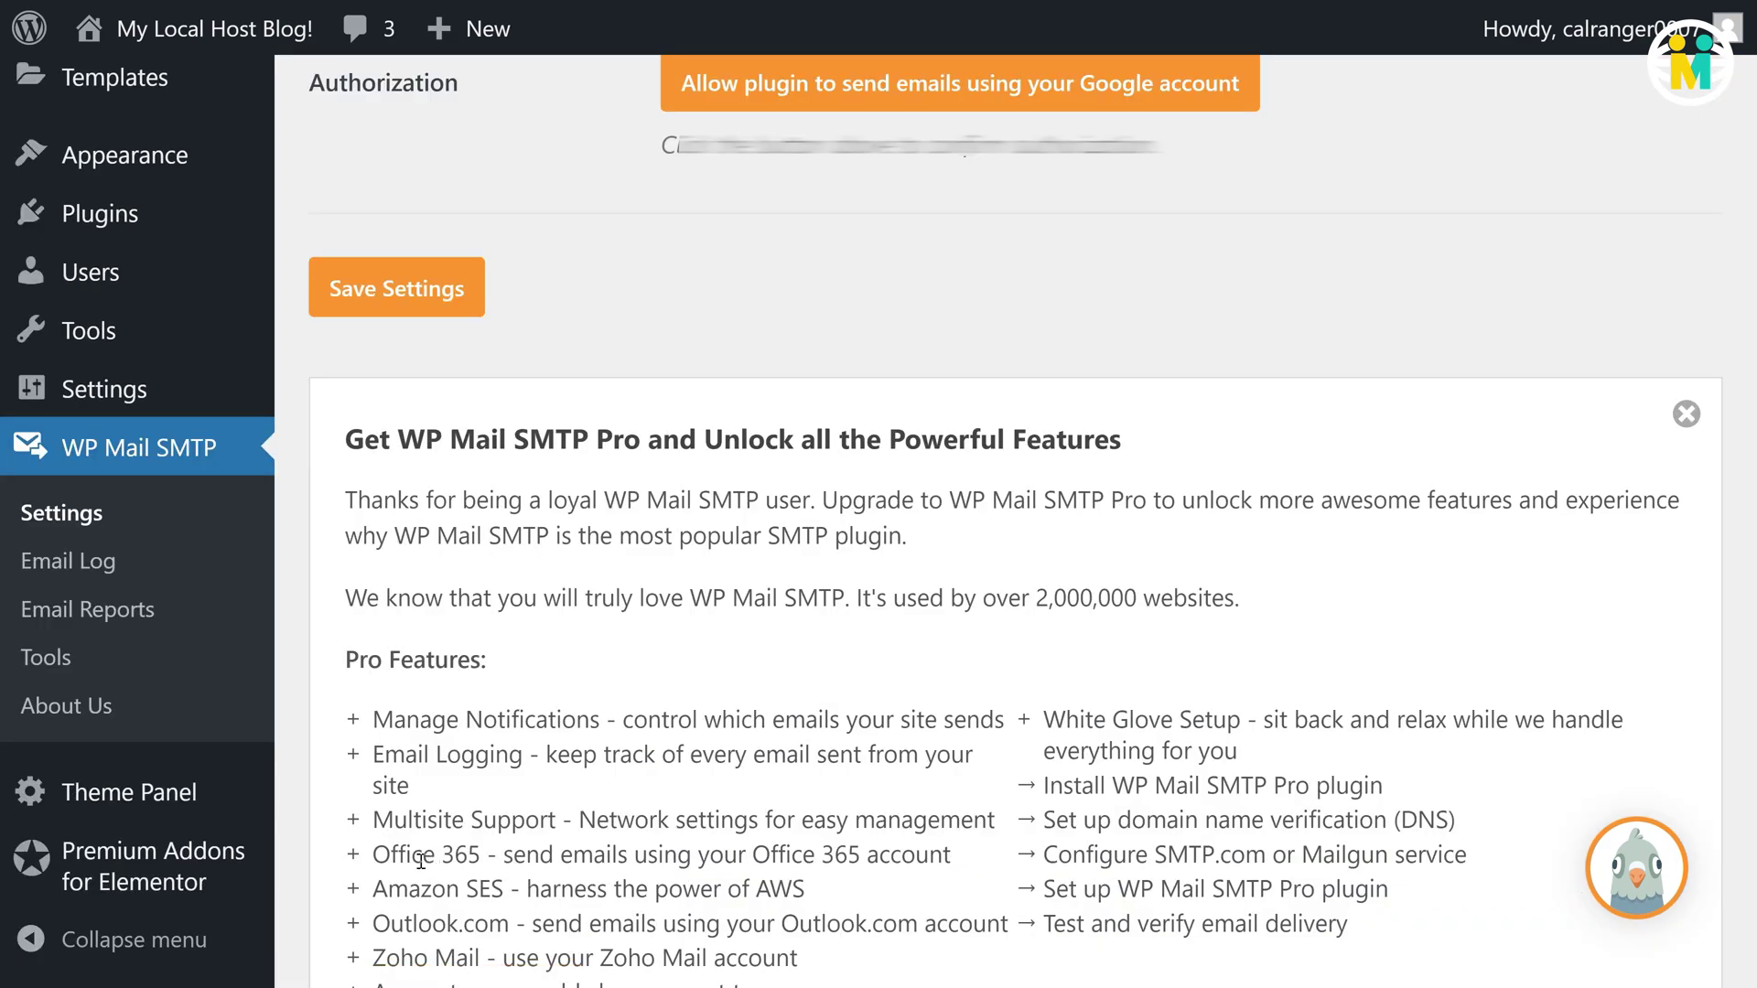
# Step: Authorize the plugin to send emails with the Google account, continuing past the unverified-app warning to wpmailsmtp.com and granting Gmail access
pyautogui.scroll(6, 698, 706)
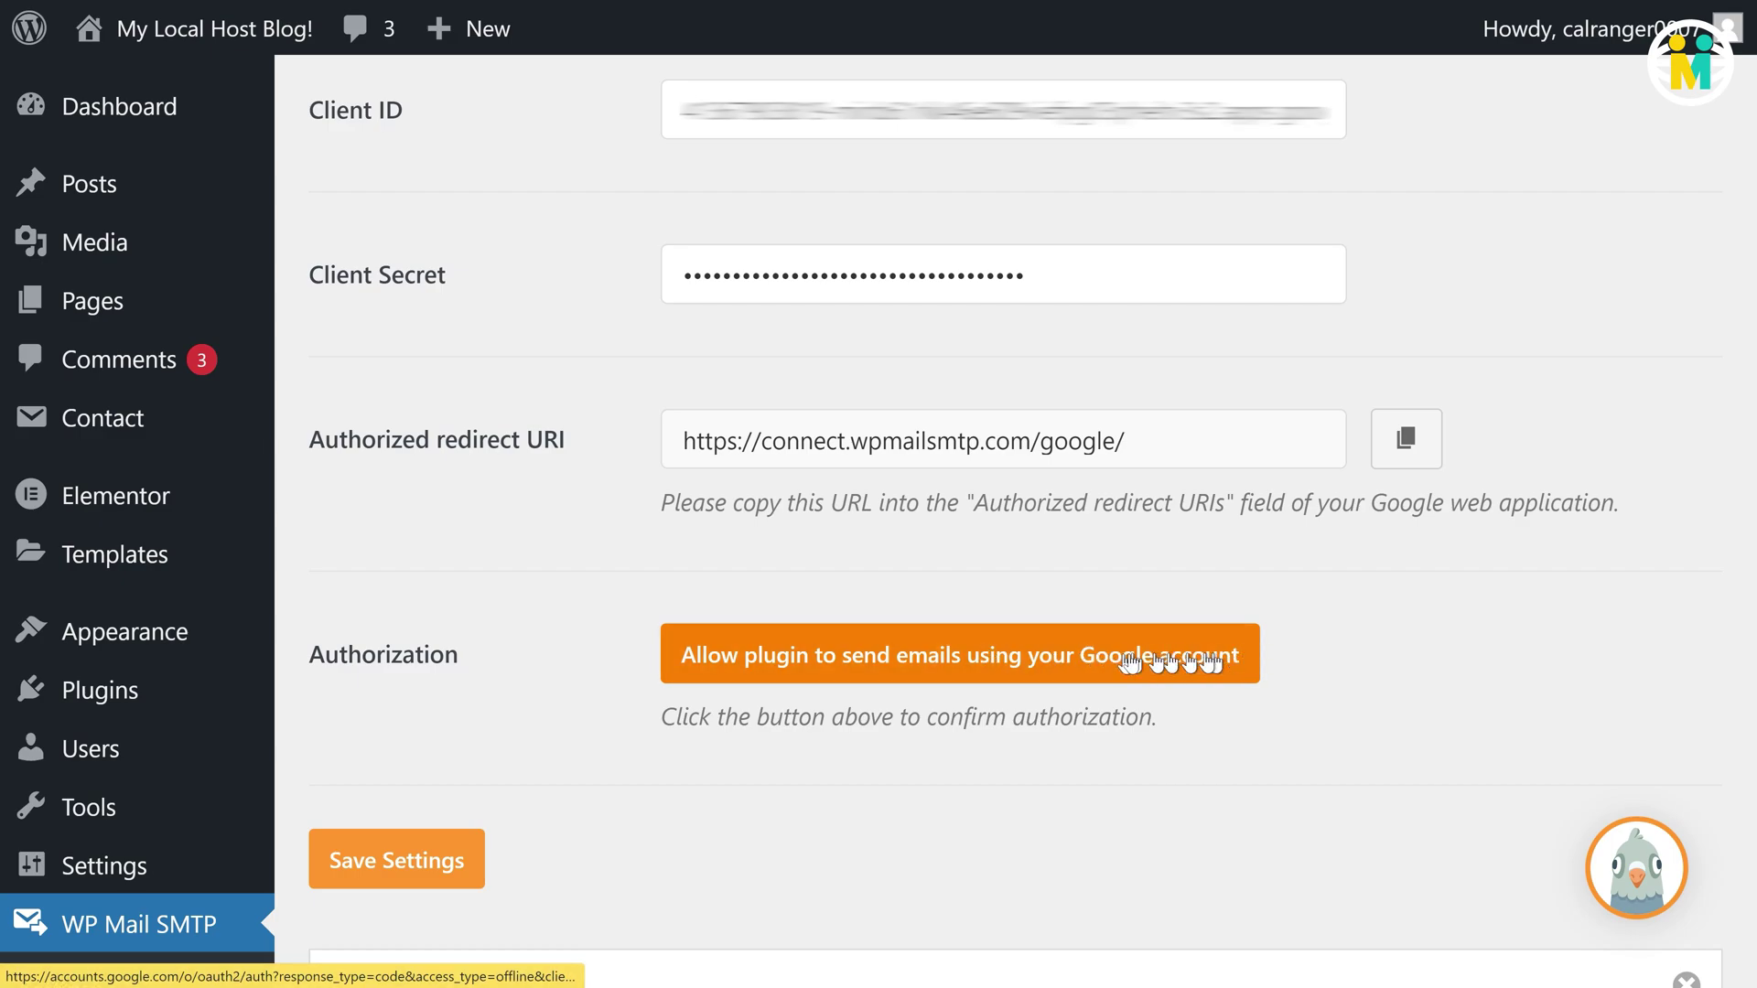
pyautogui.click(977, 655)
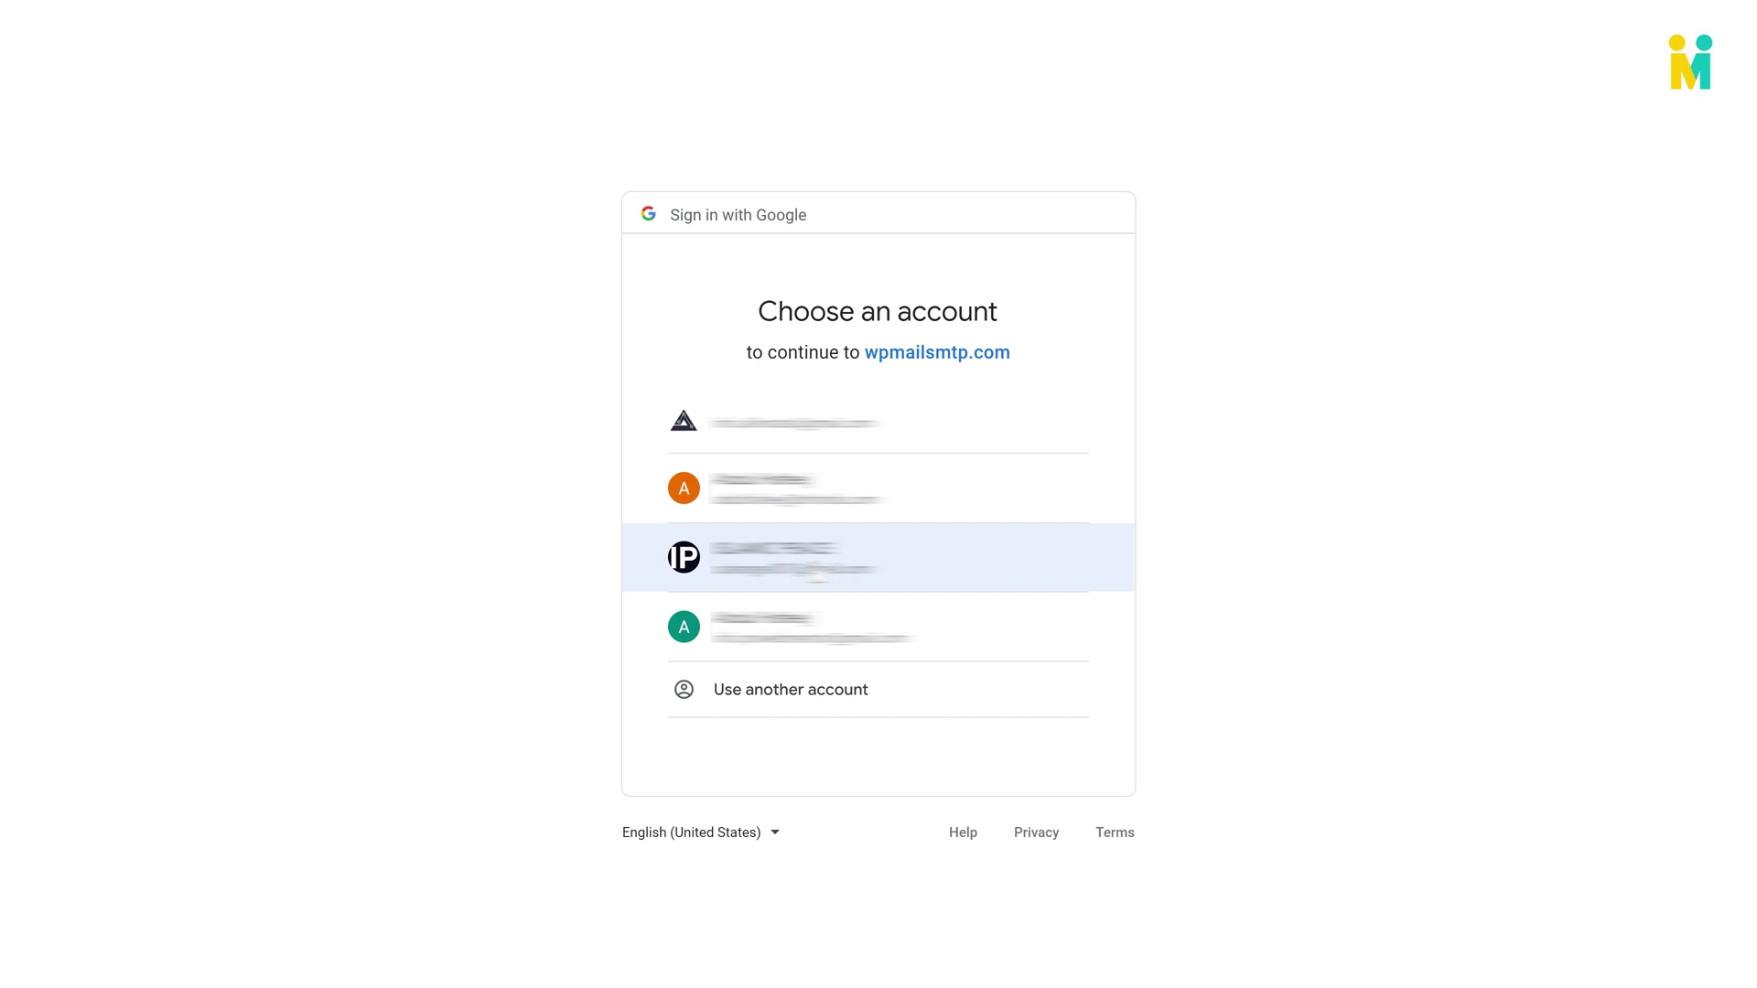
pyautogui.click(817, 565)
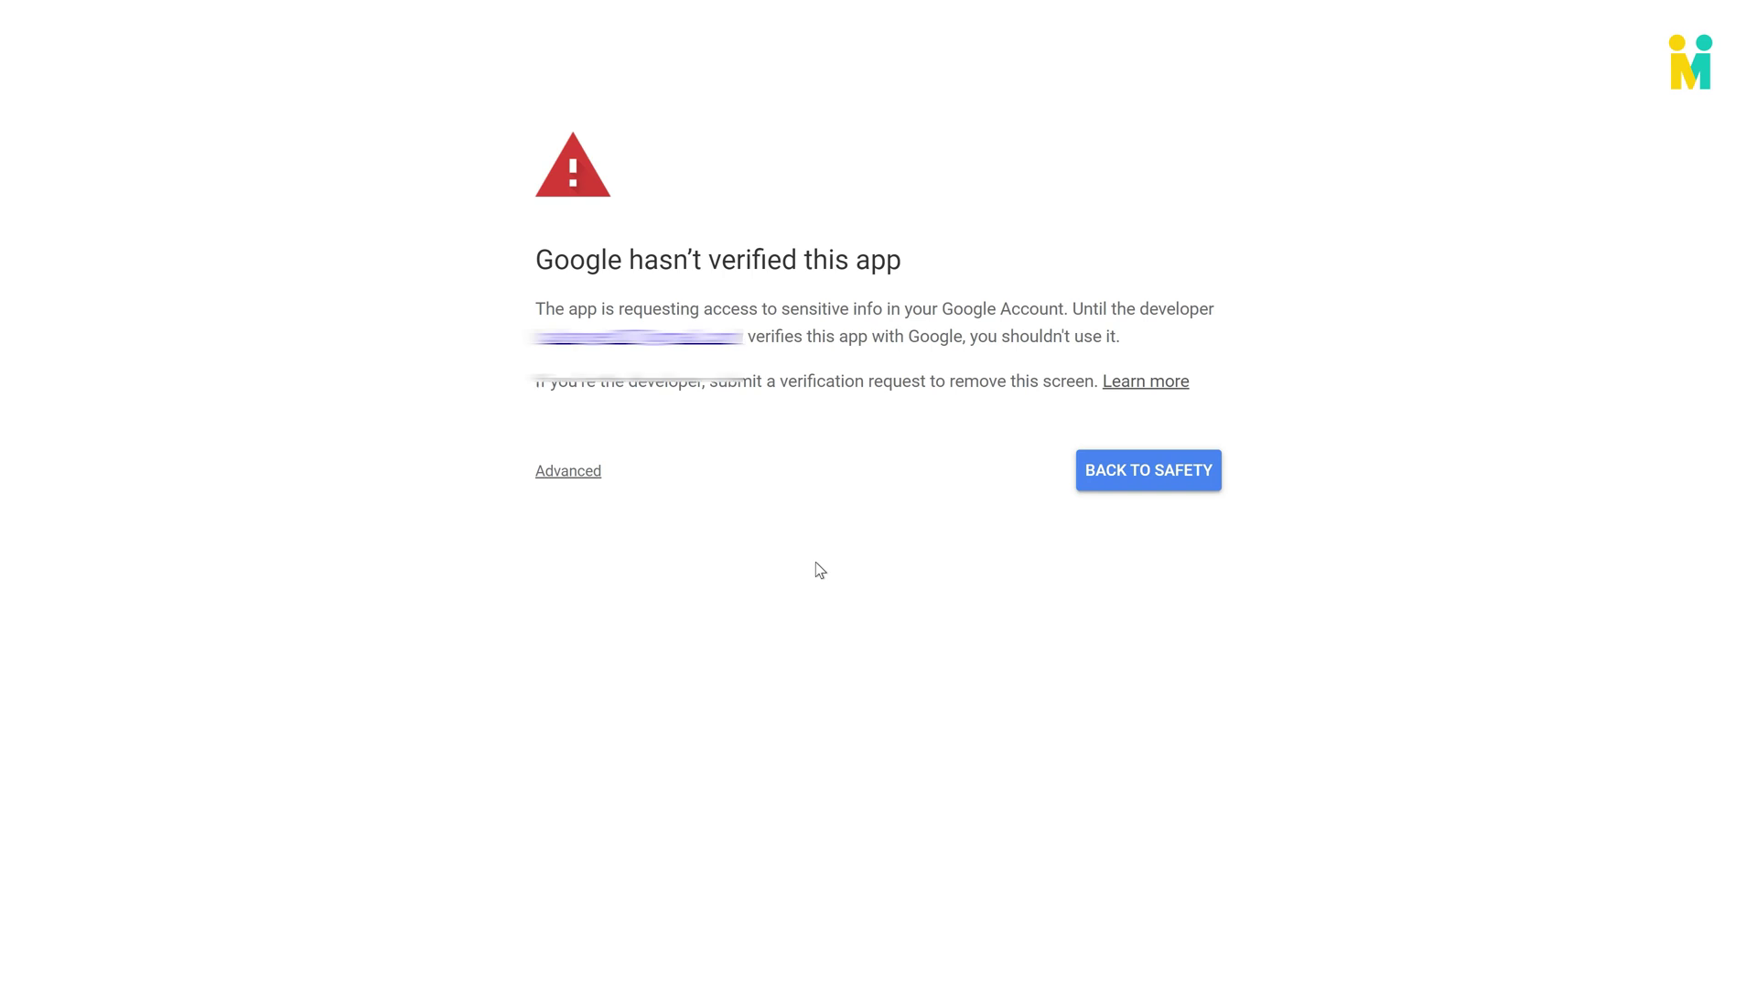
pyautogui.moveTo(523, 264); pyautogui.dragTo(911, 277)
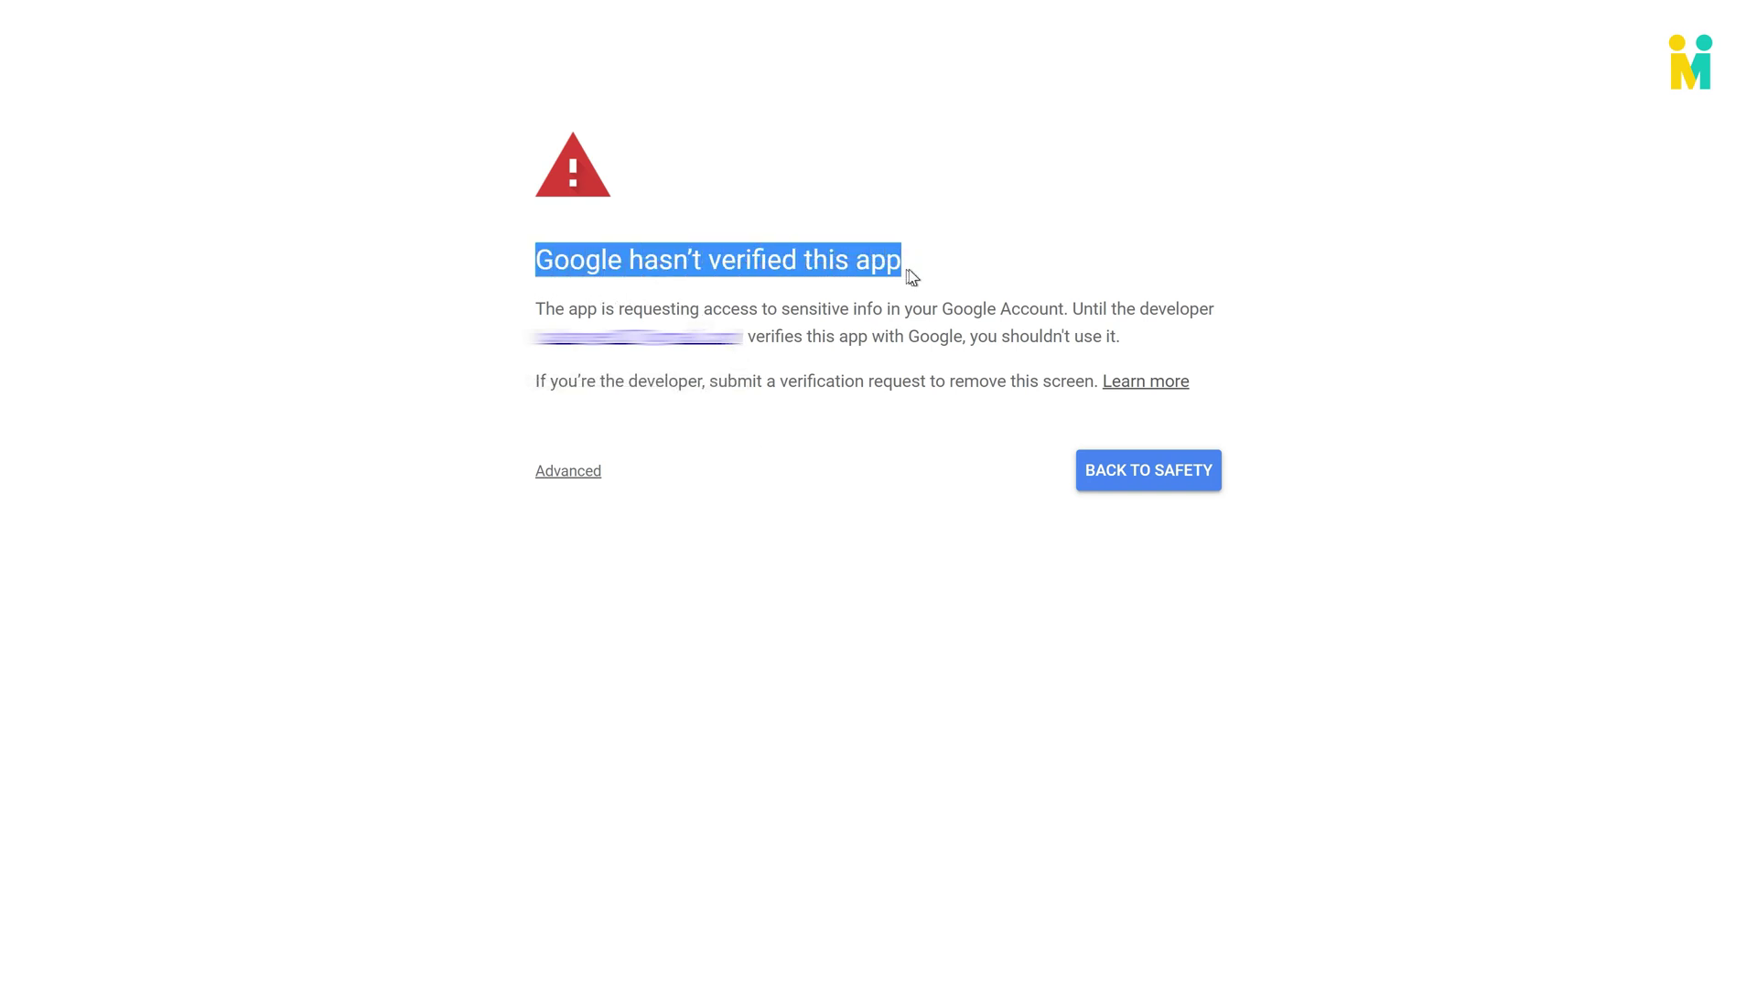
pyautogui.click(939, 270)
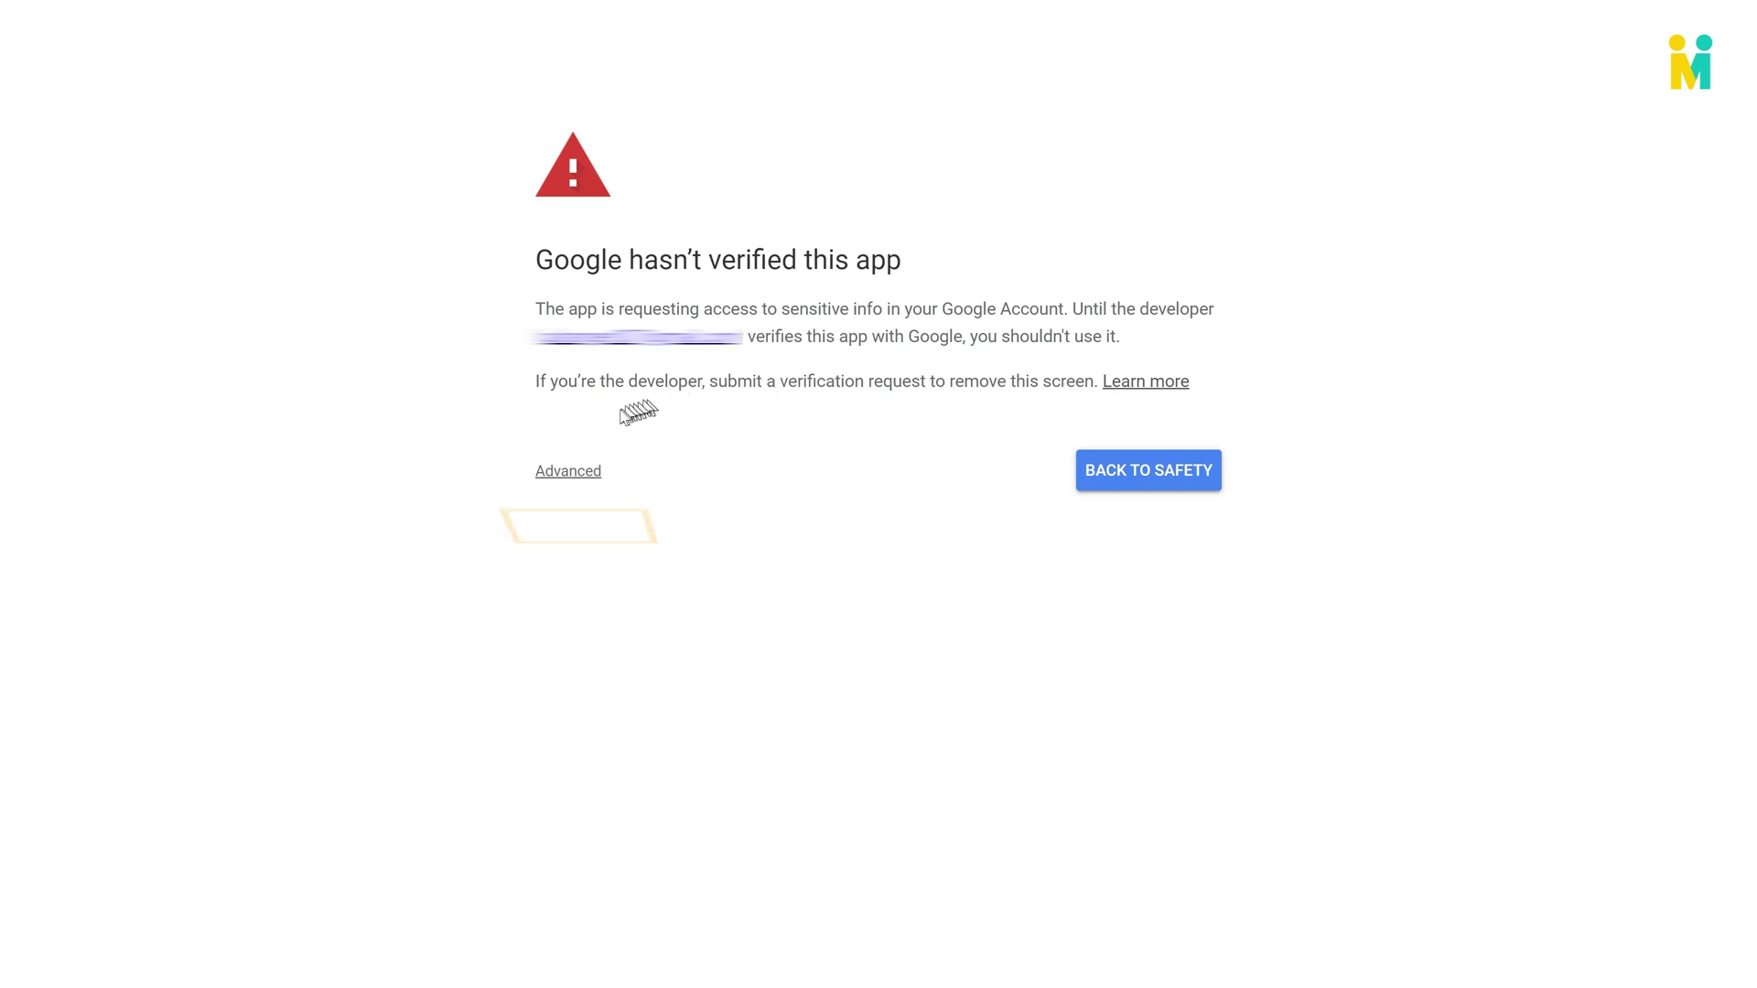
pyautogui.click(560, 472)
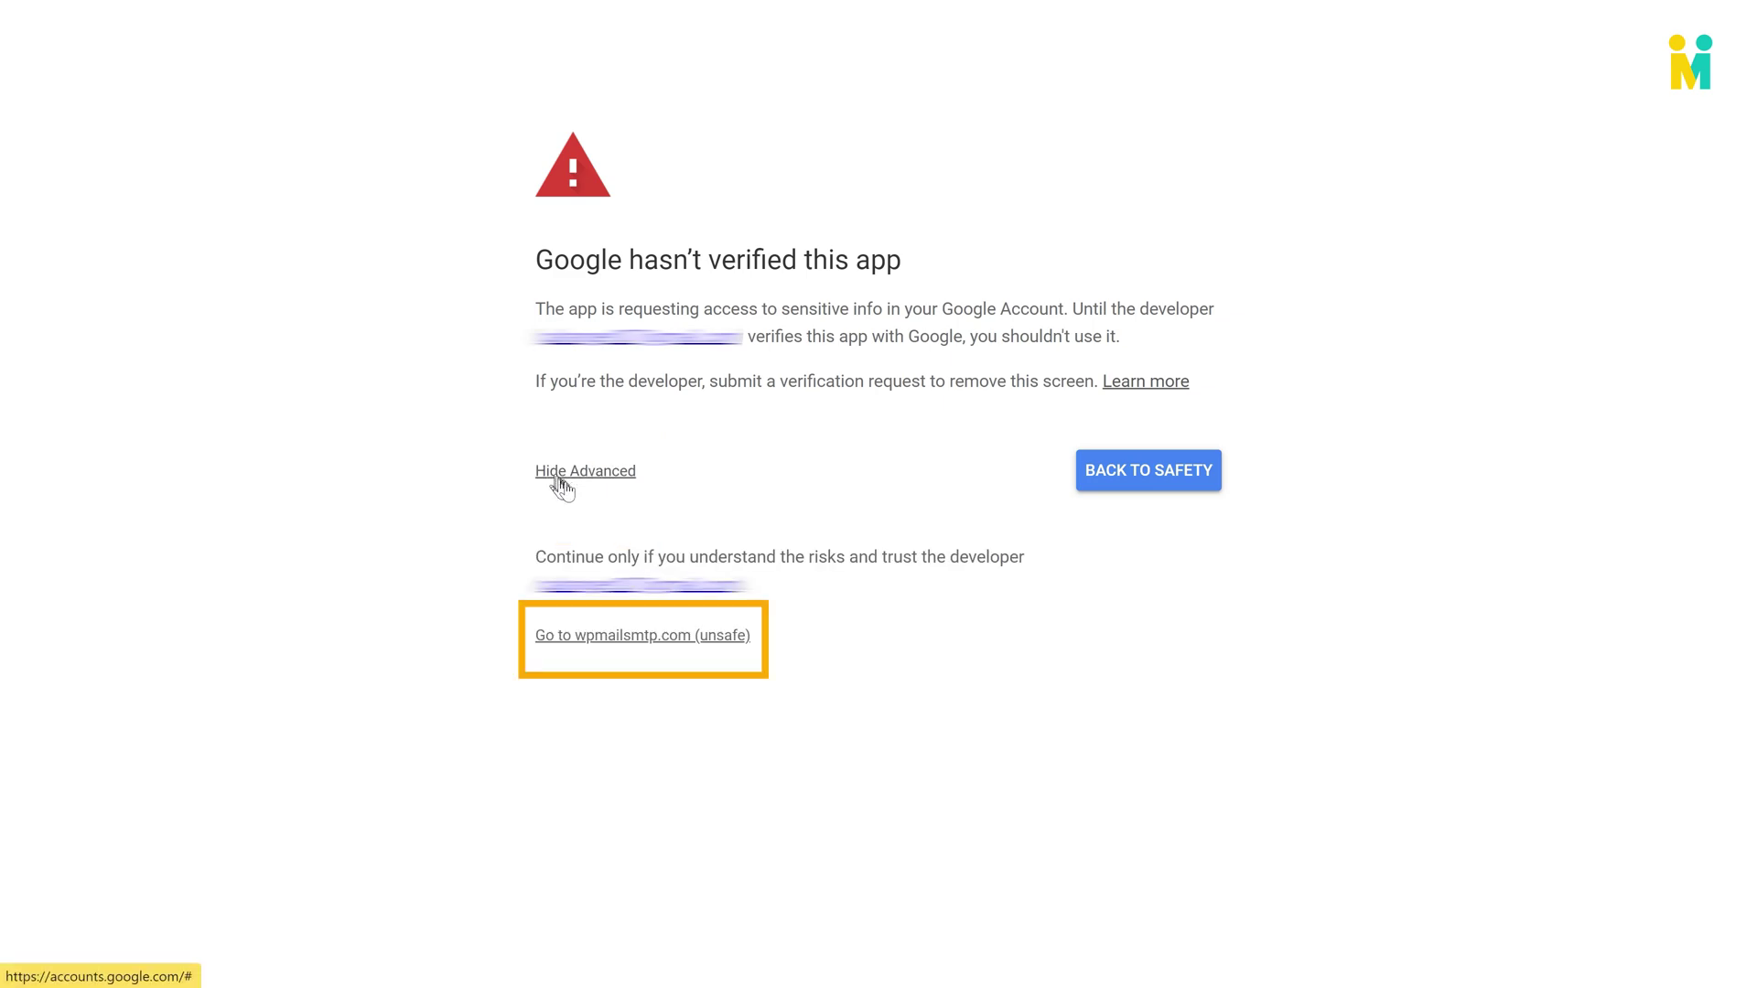
pyautogui.click(578, 633)
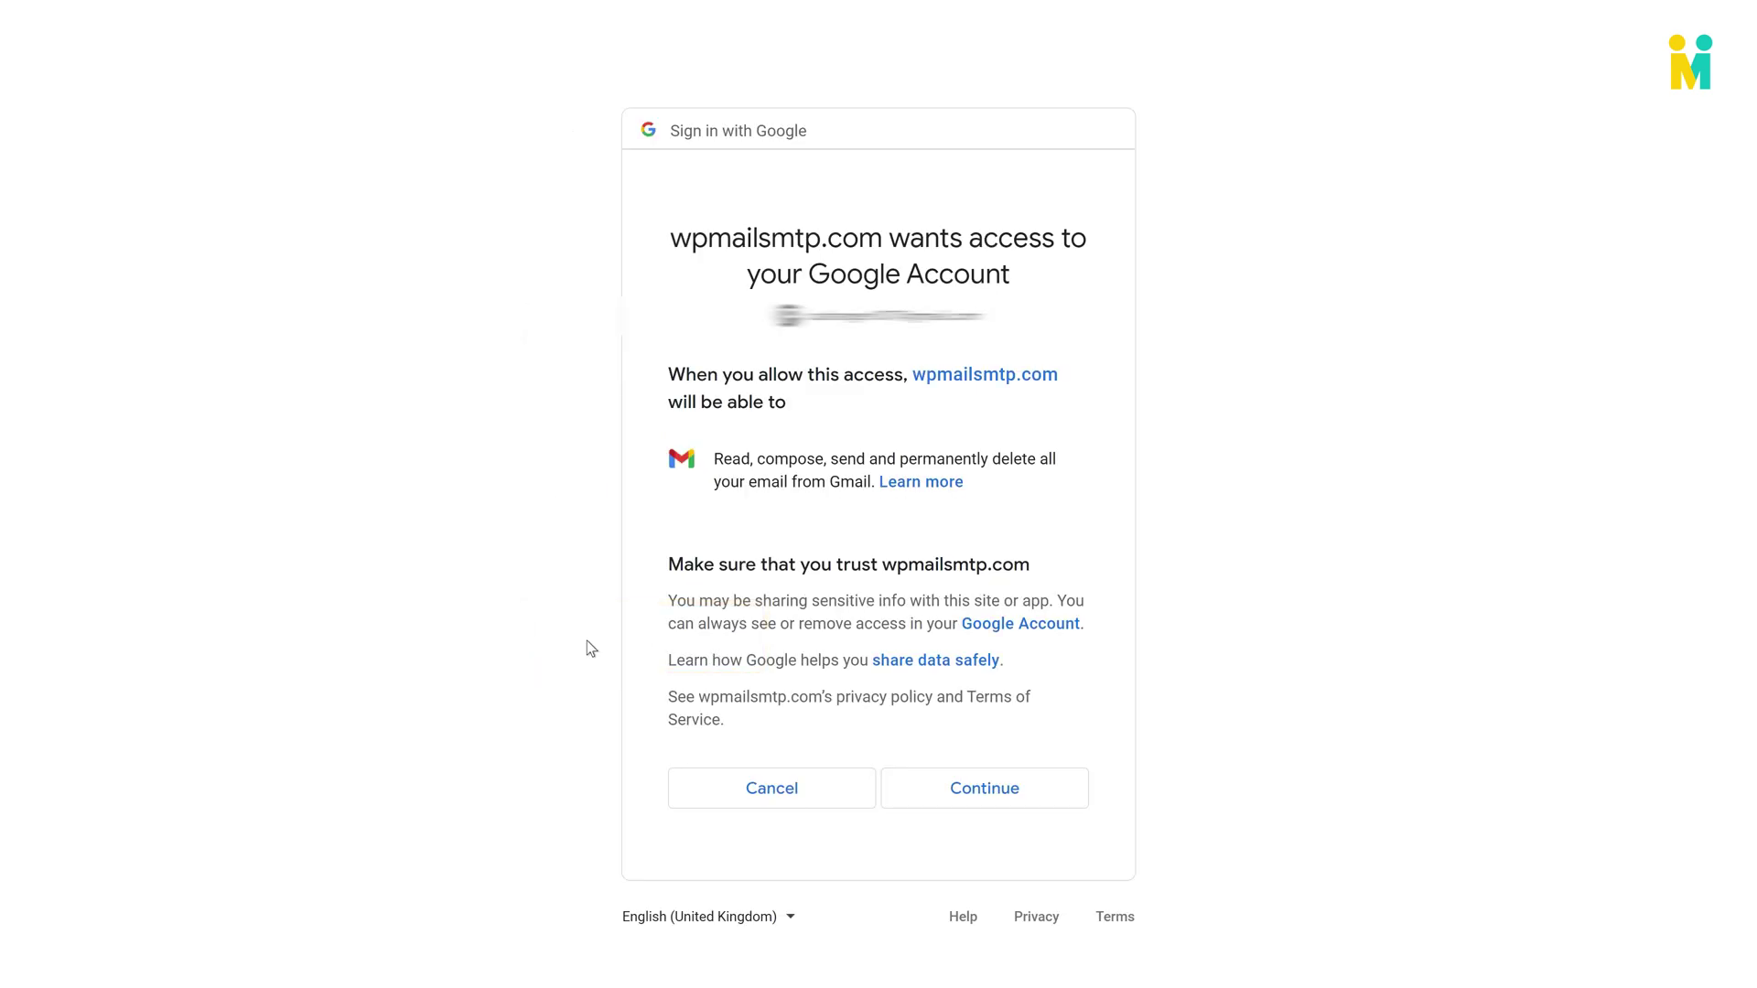
pyautogui.click(980, 793)
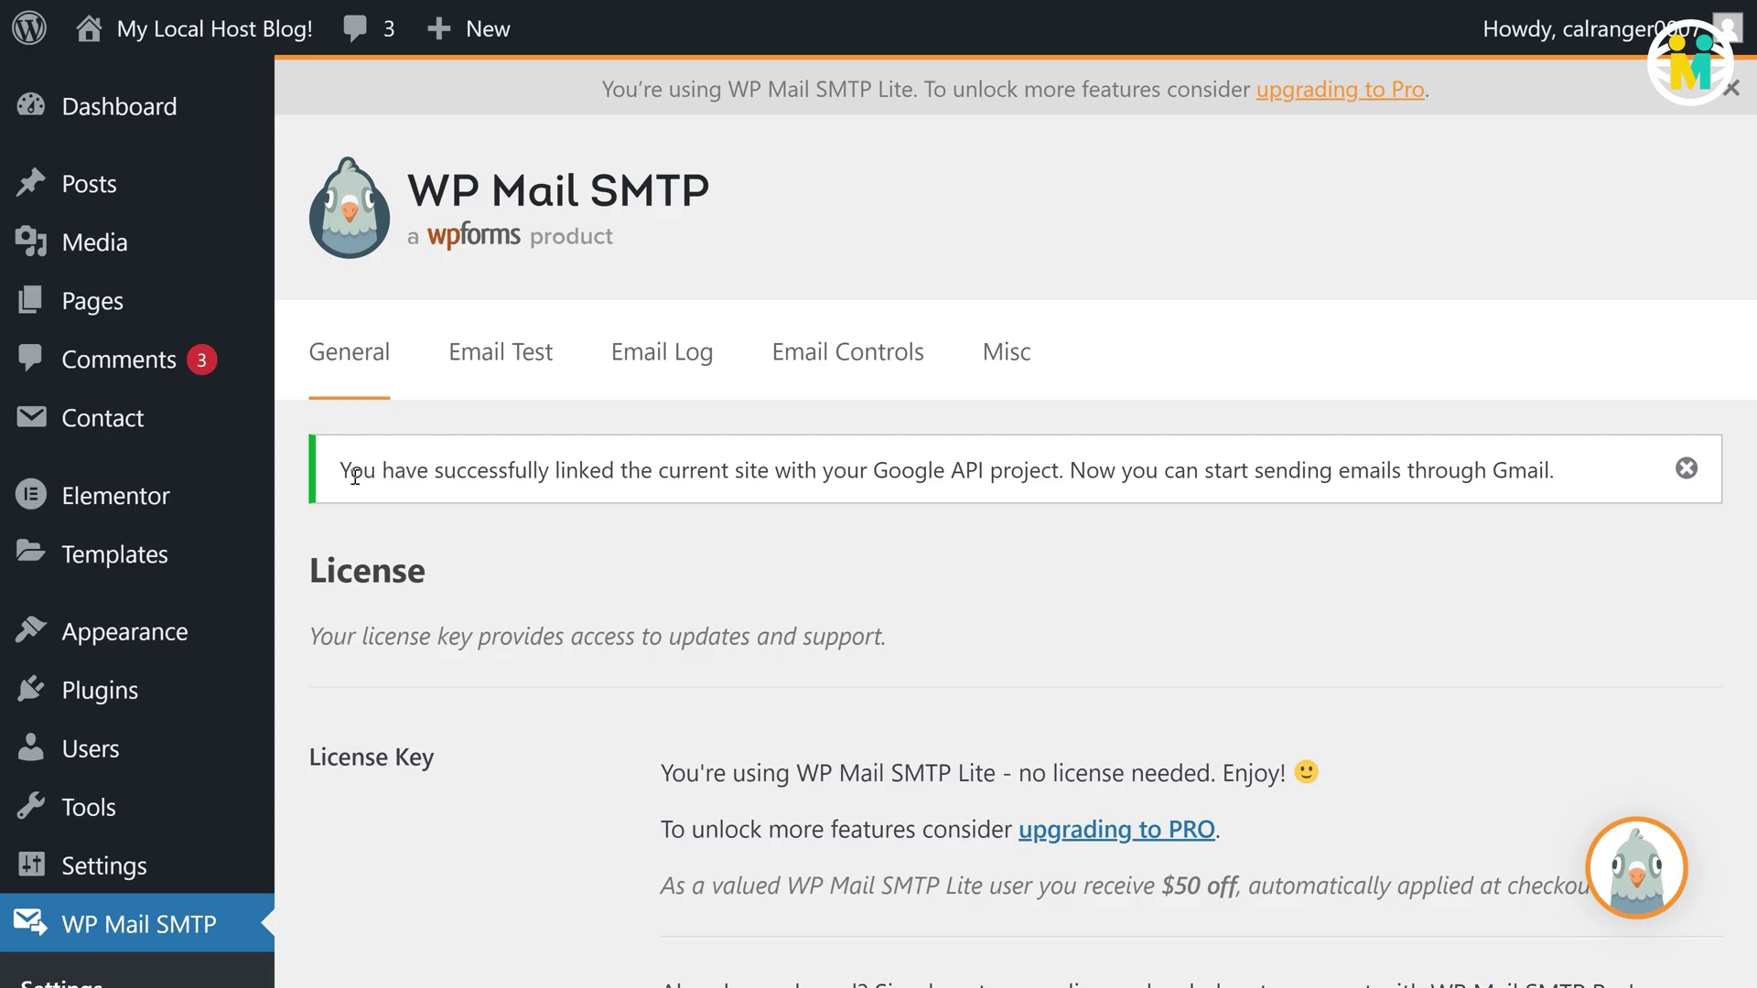
pyautogui.moveTo(351, 473); pyautogui.dragTo(1546, 494)
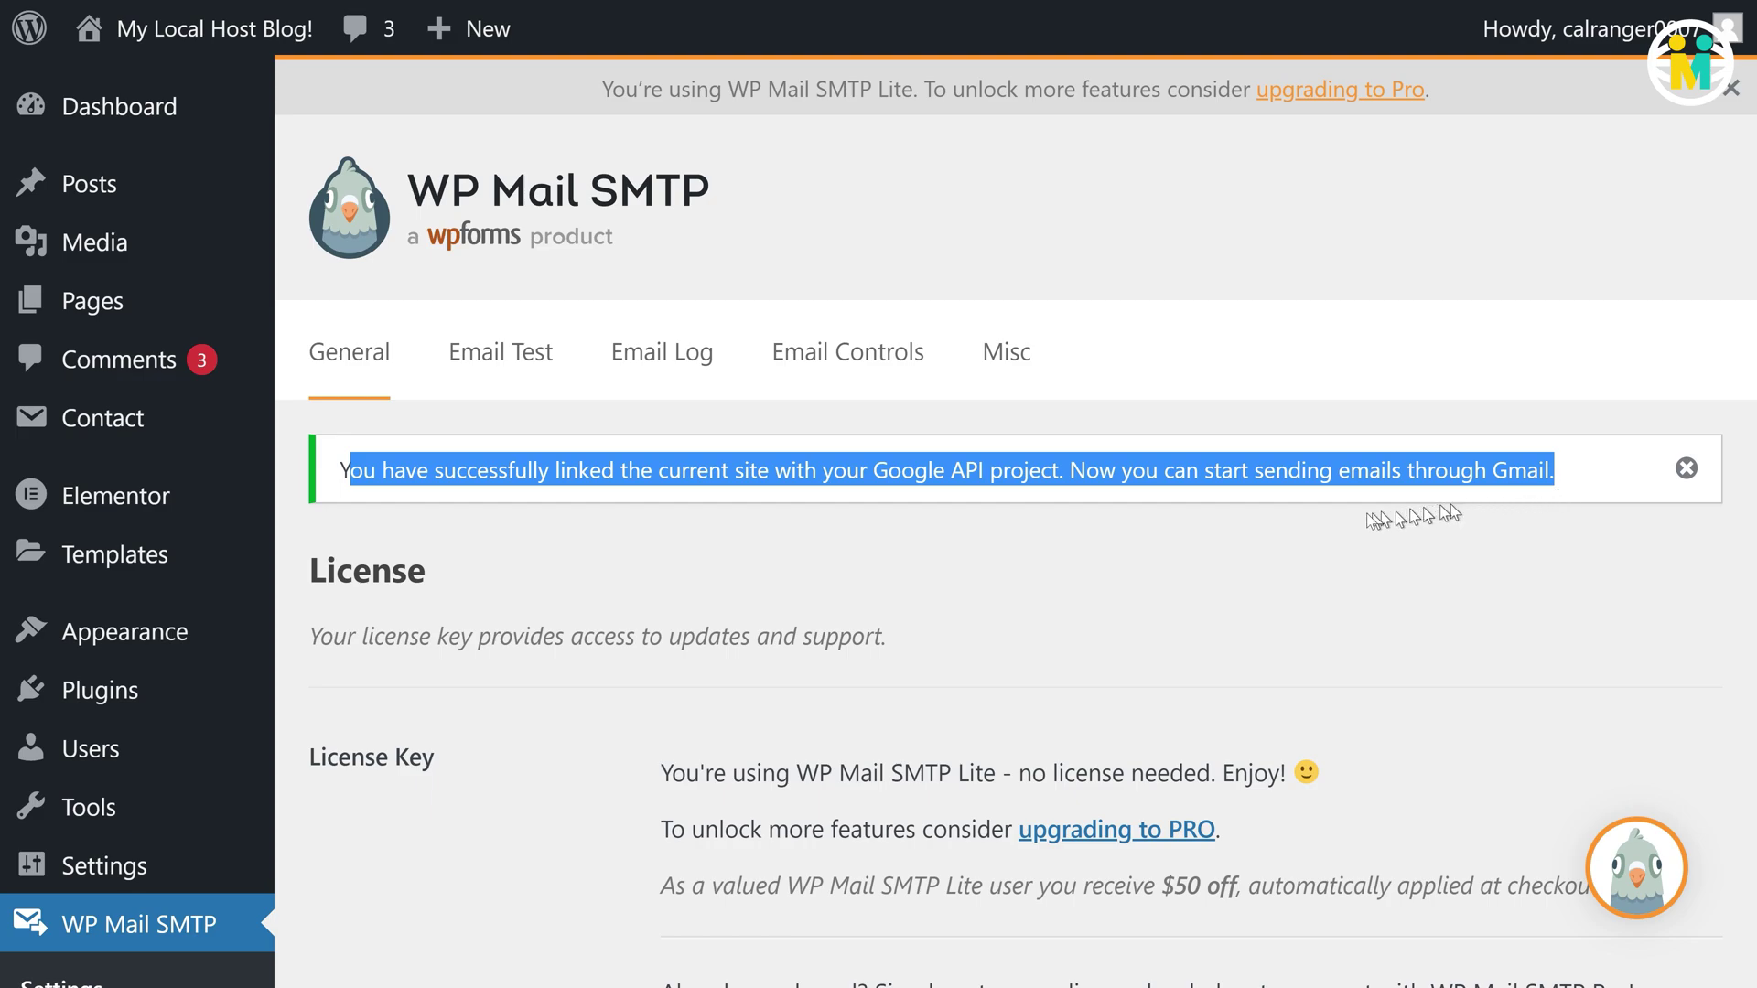
pyautogui.click(594, 526)
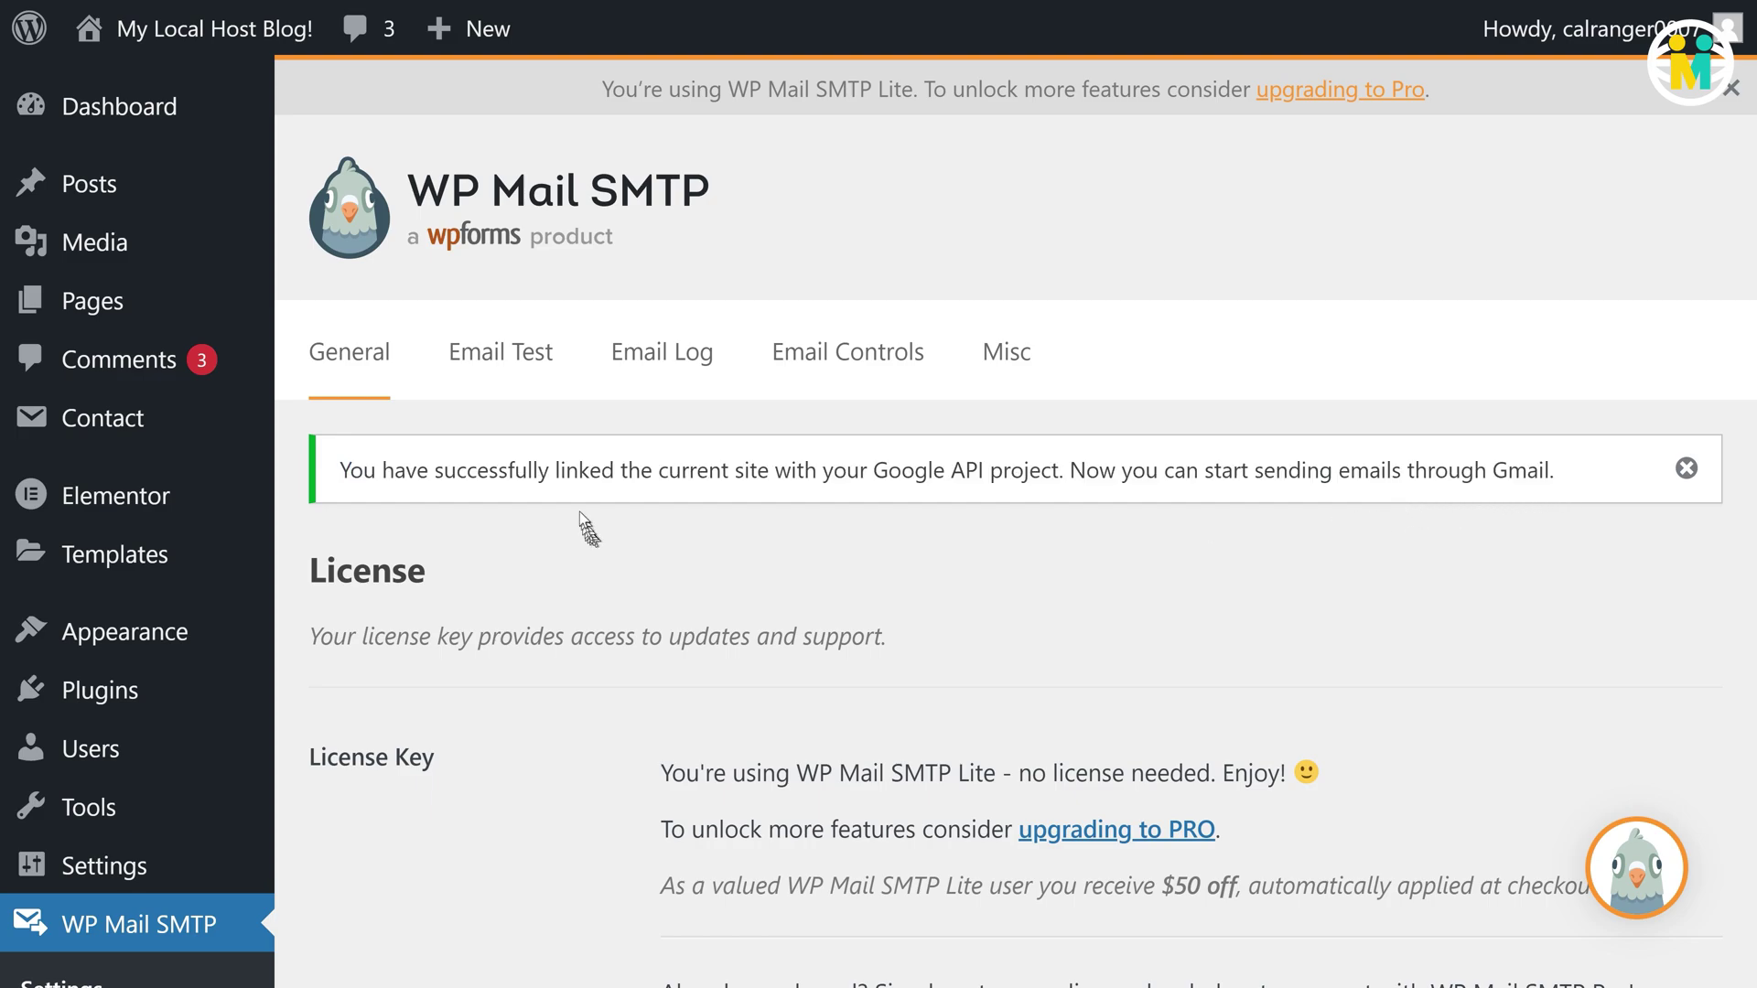
# Step: Send an HTML test email from WP Mail SMTP to the prefilled address and check the received message in Gmail
pyautogui.click(528, 356)
pyautogui.scroll(-5, 979, 596)
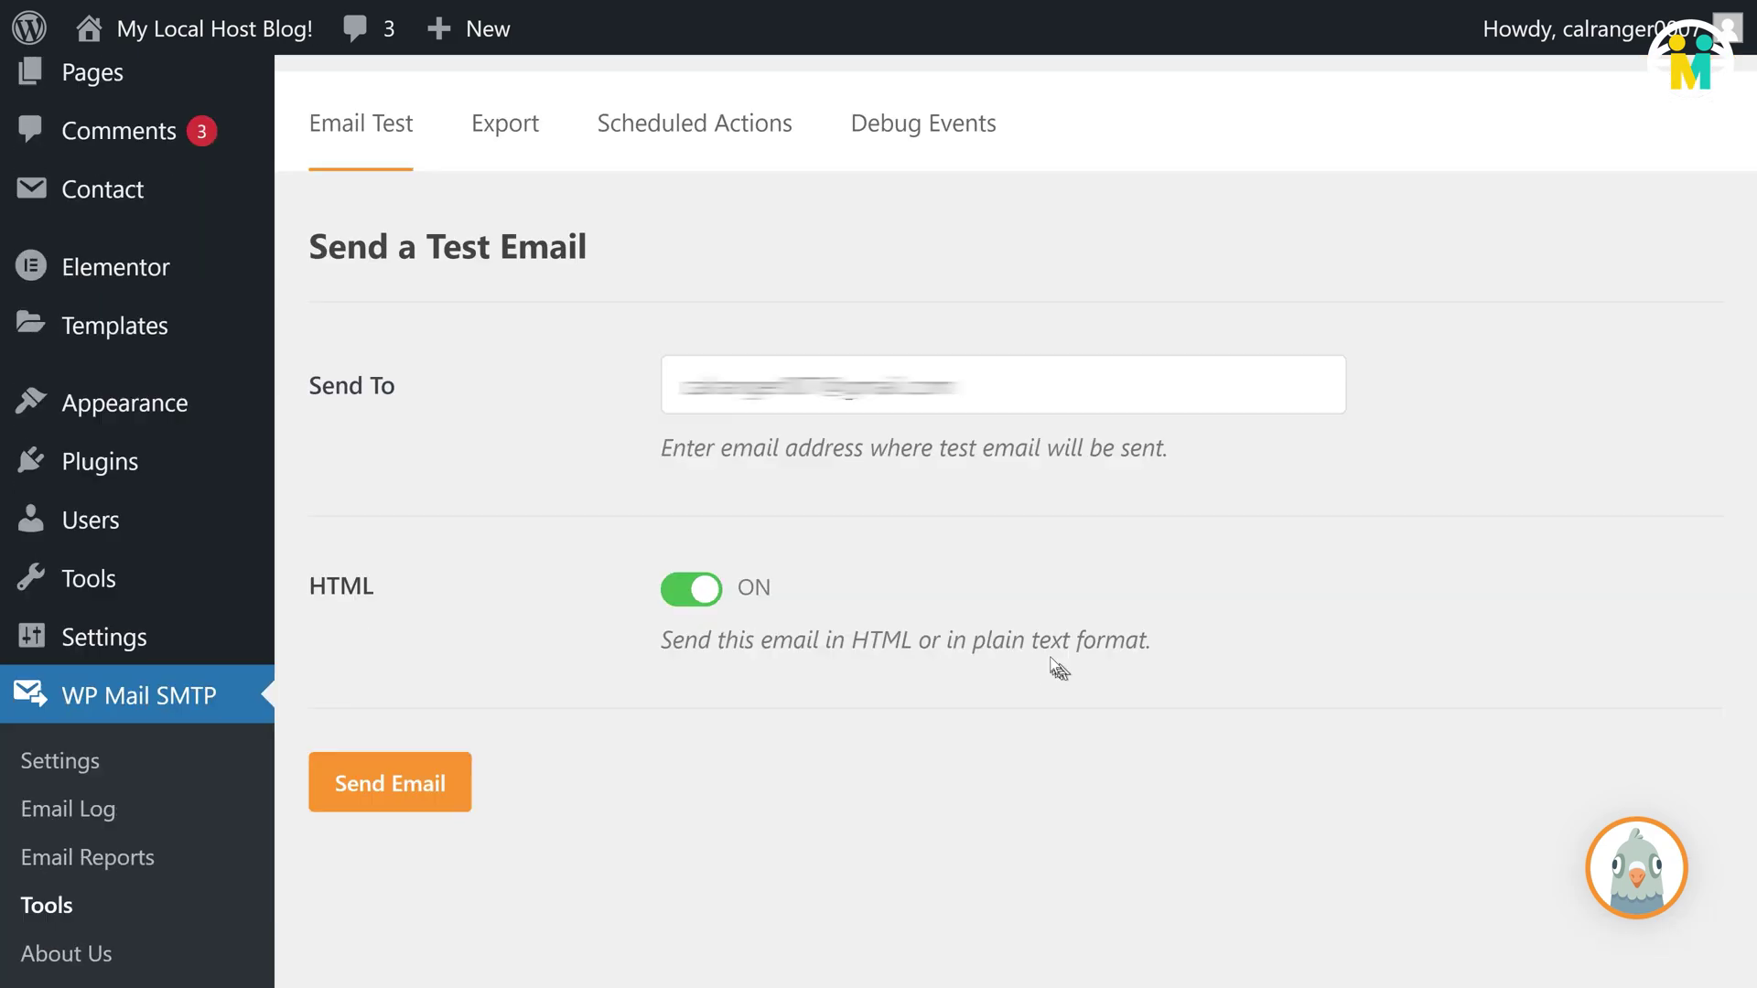
pyautogui.click(391, 535)
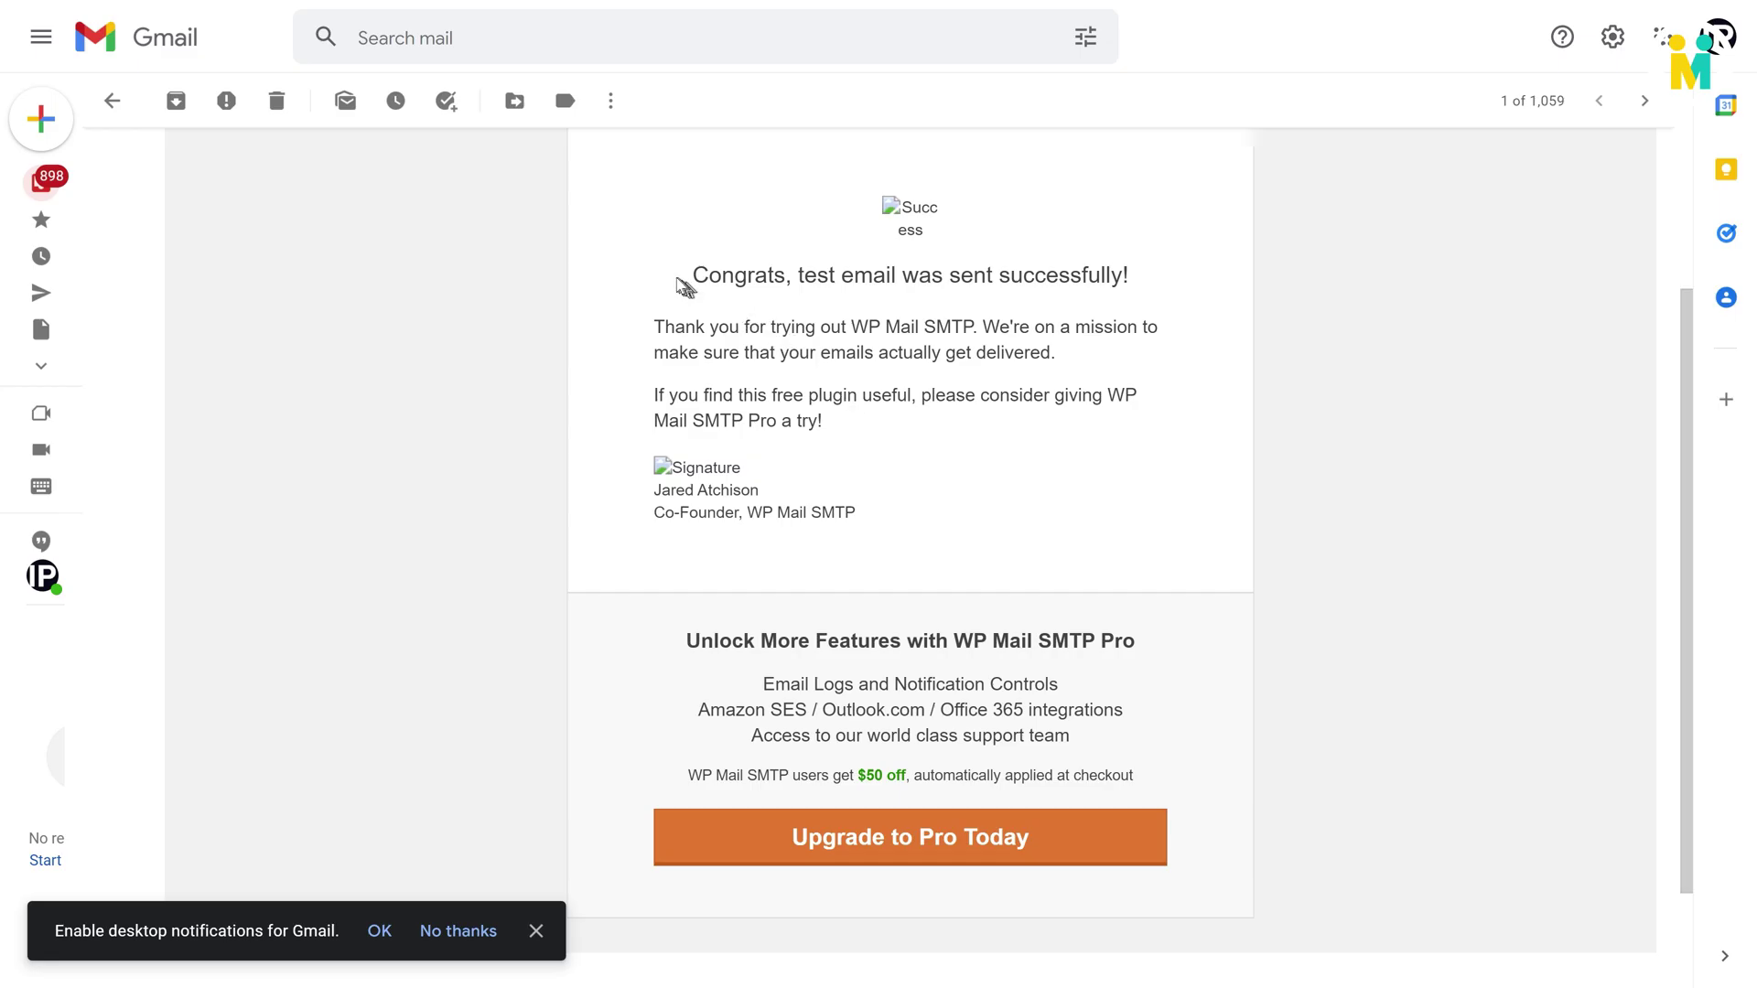
pyautogui.moveTo(688, 285); pyautogui.dragTo(1166, 288)
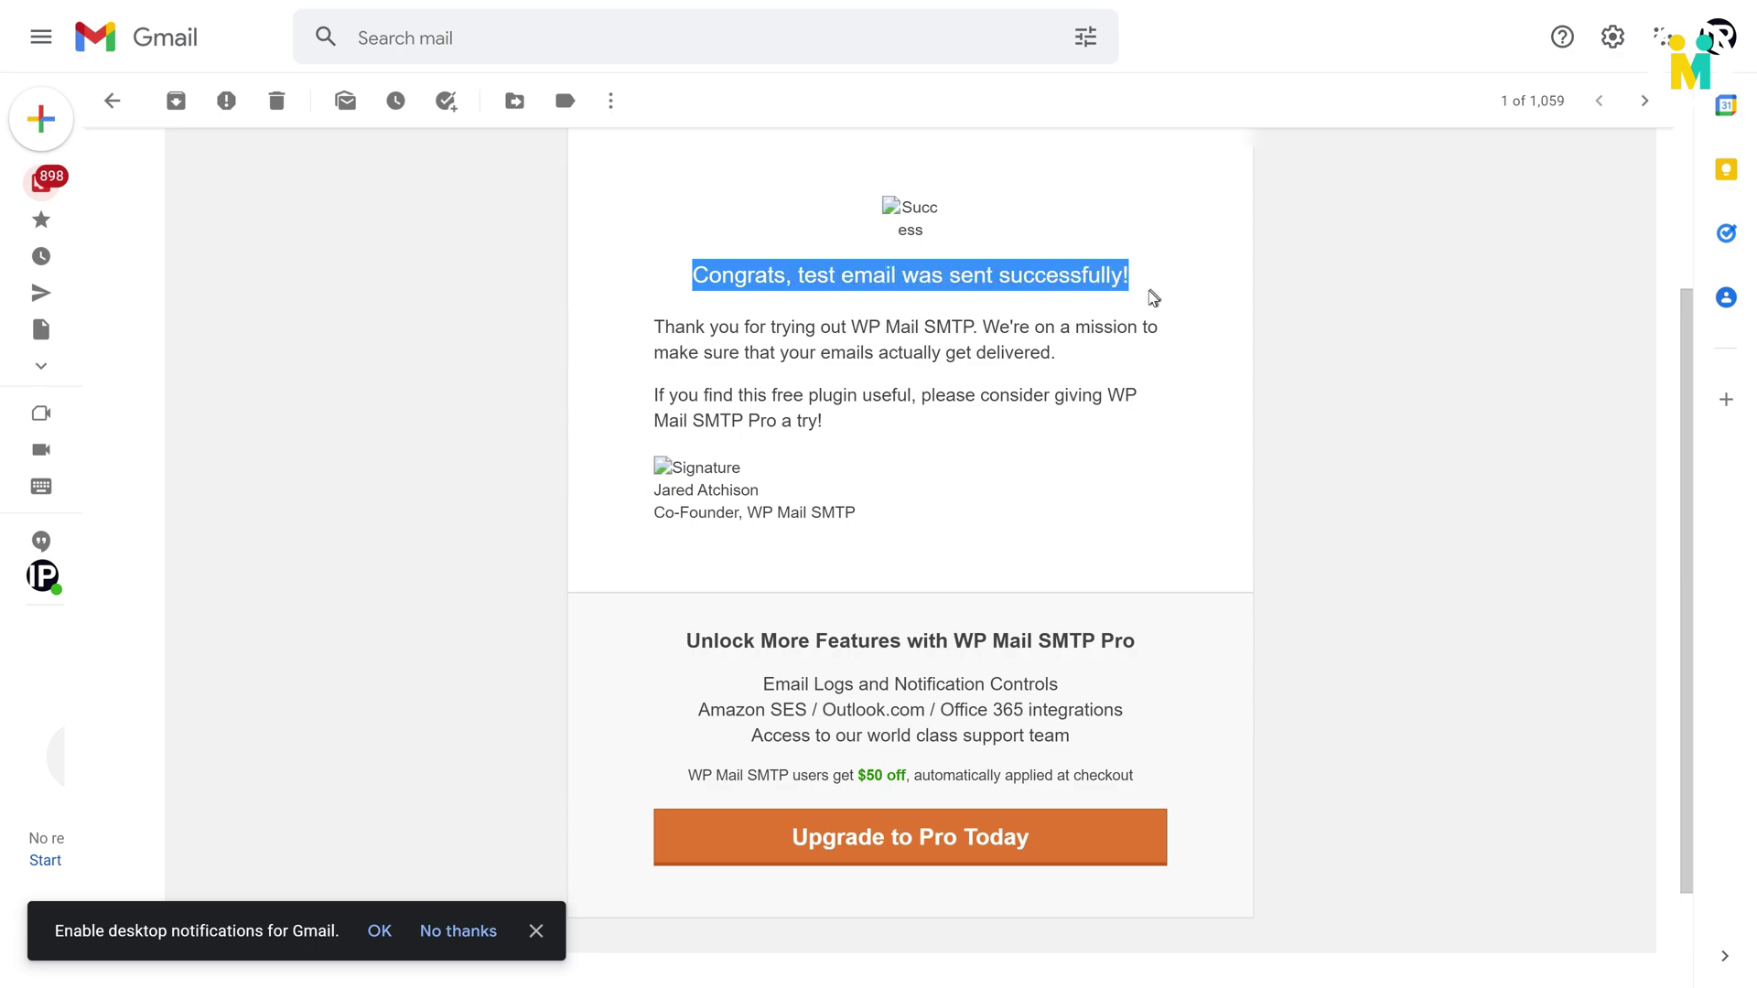
# Step: Examine the Get in touch form's fields on the website and the embedded Taj Mahal map, including its zoom and satellite view
pyautogui.click(342, 316)
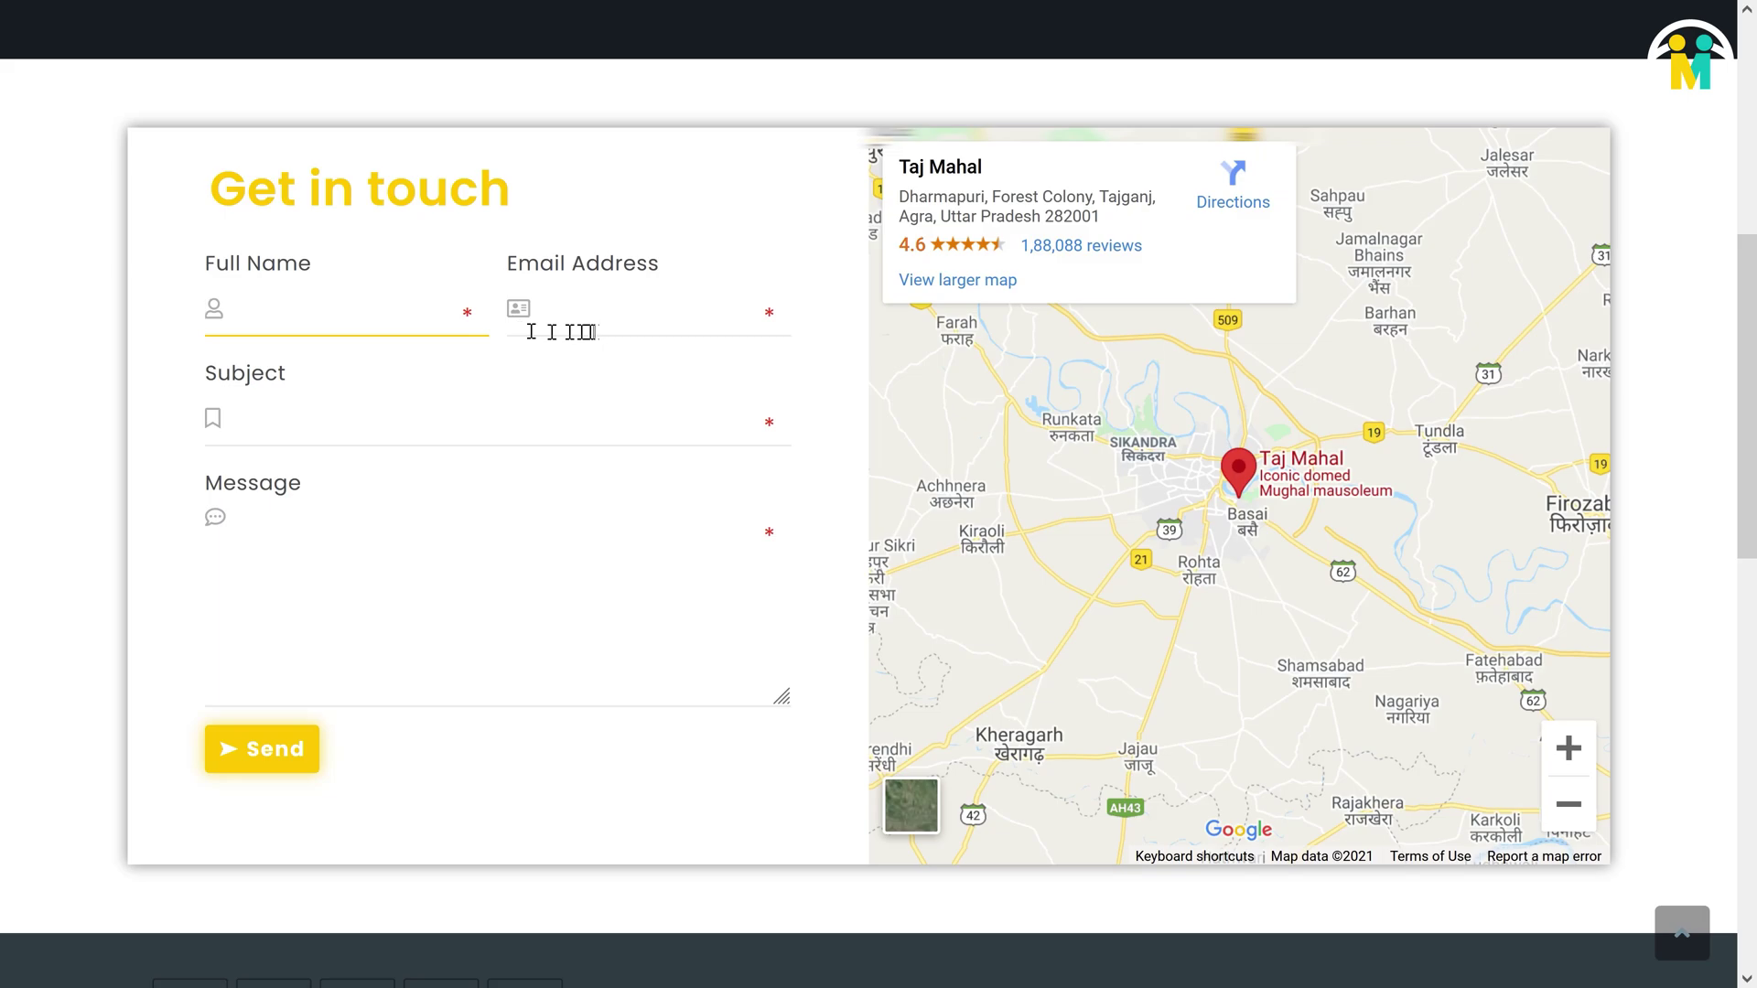
pyautogui.click(549, 330)
pyautogui.click(327, 423)
pyautogui.click(293, 581)
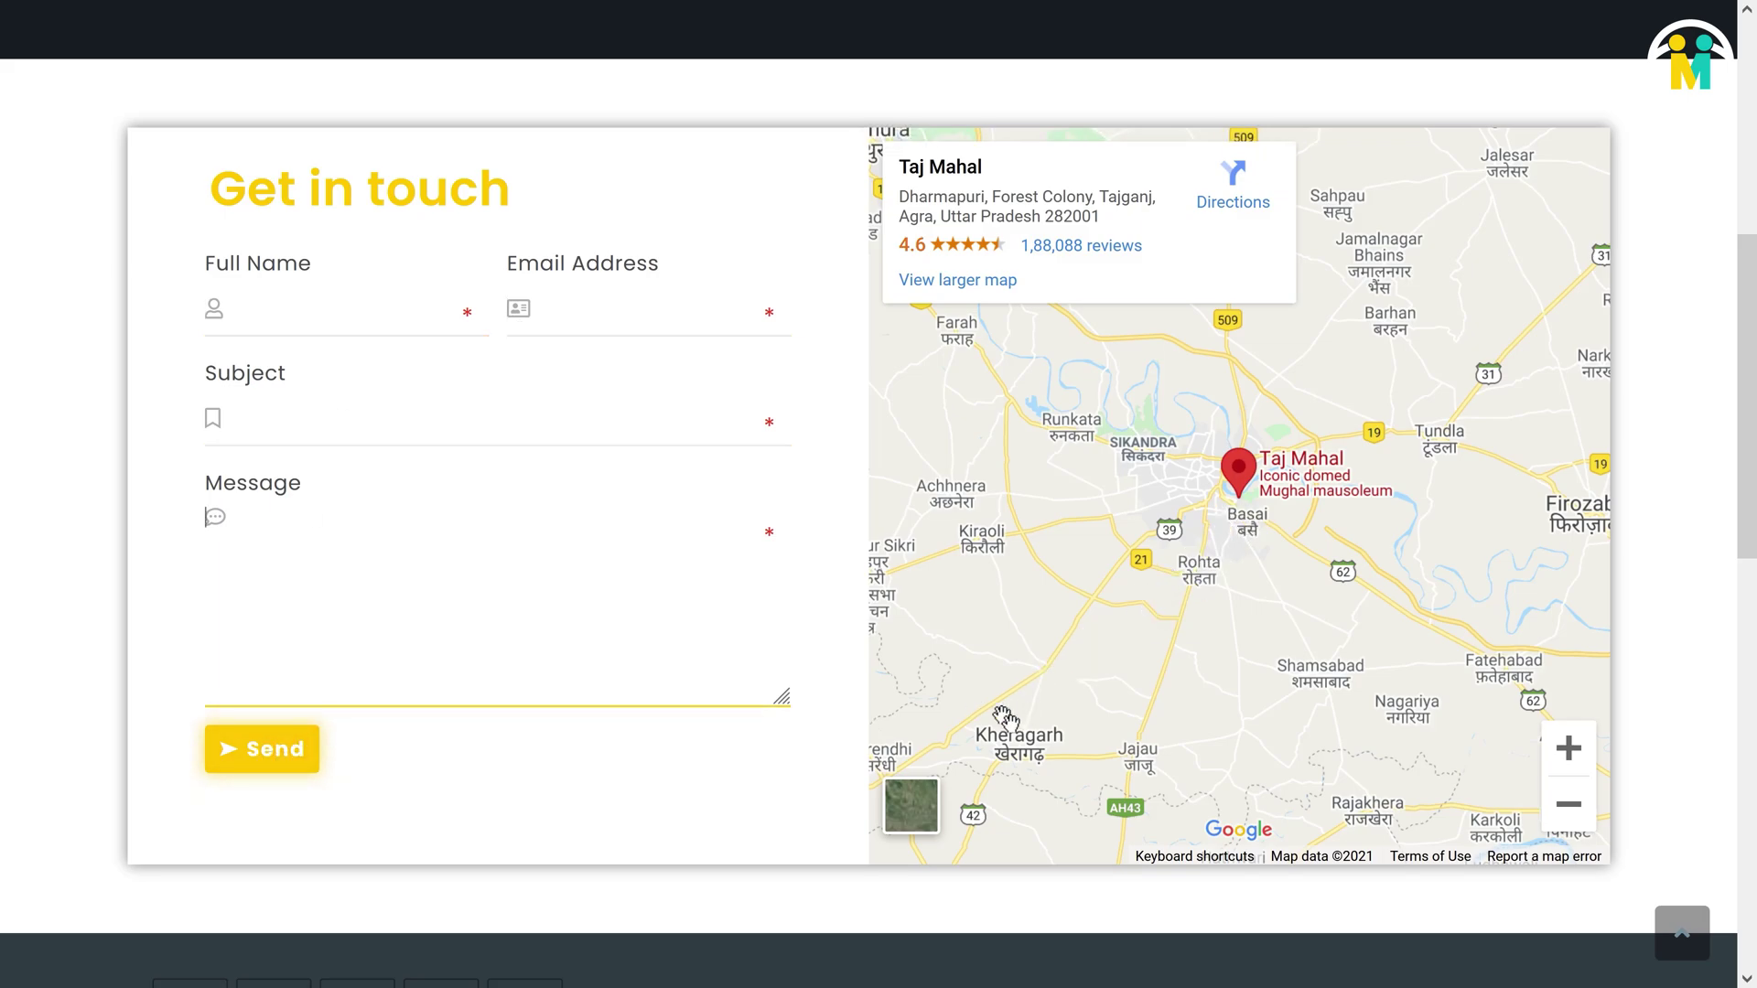
pyautogui.click(1568, 749)
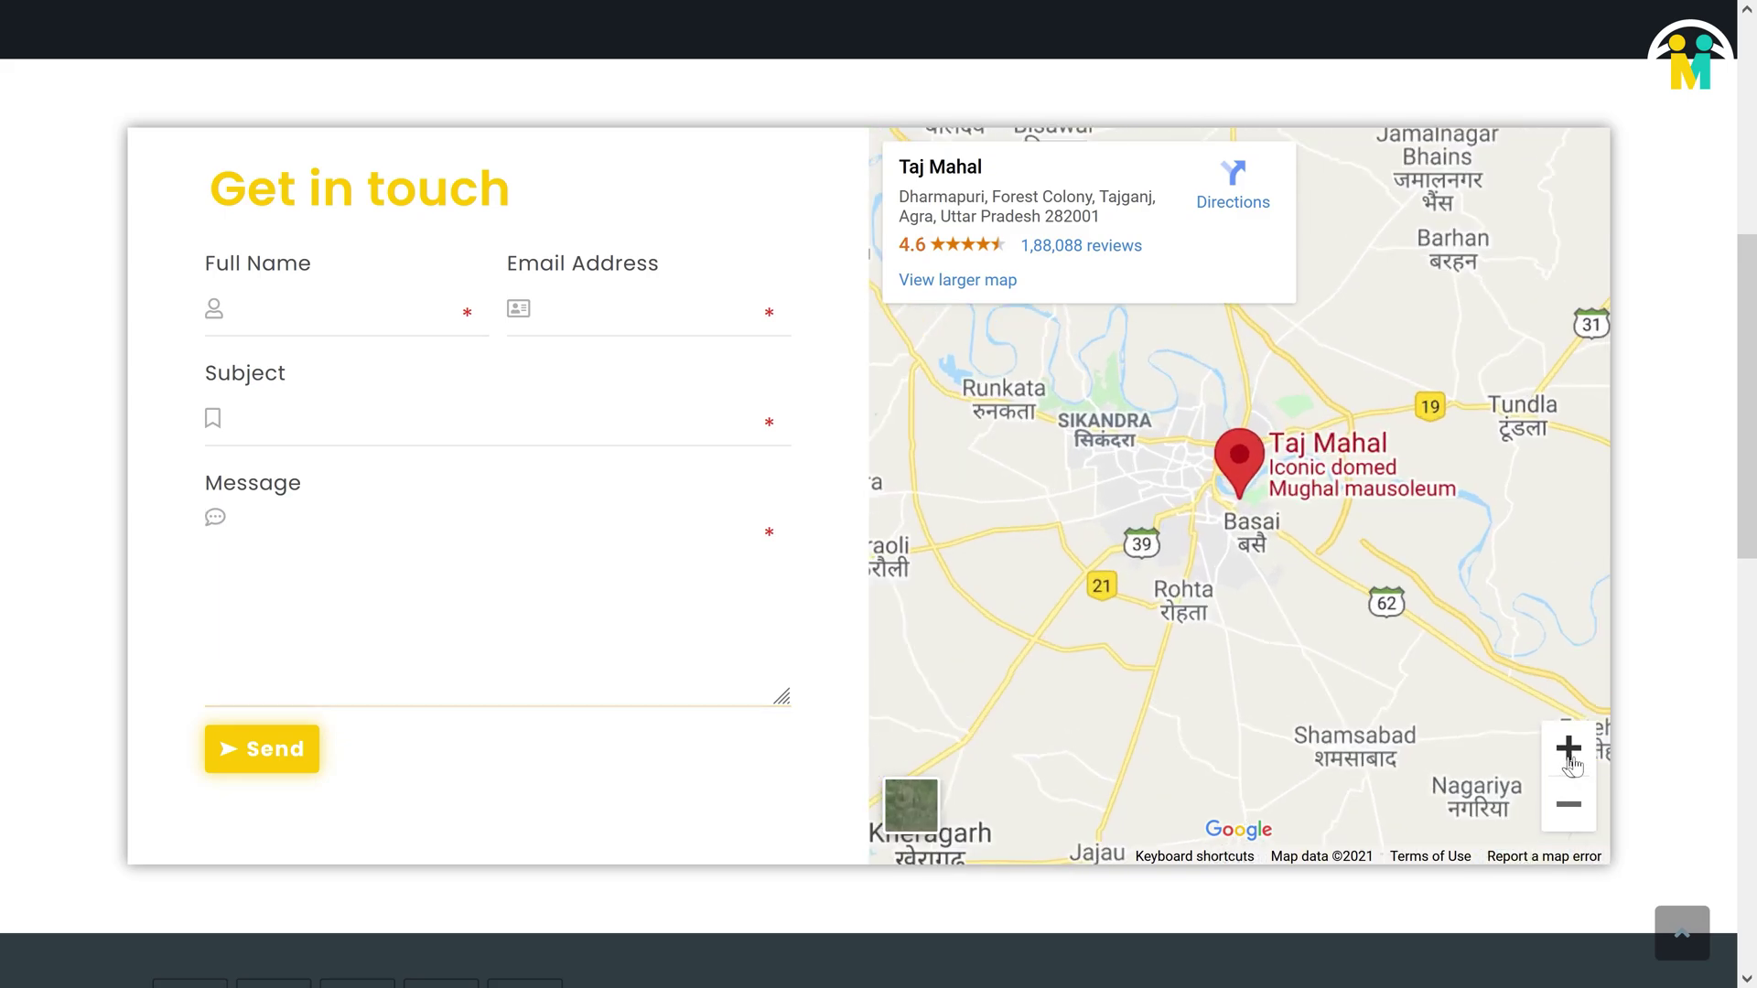
pyautogui.click(1569, 801)
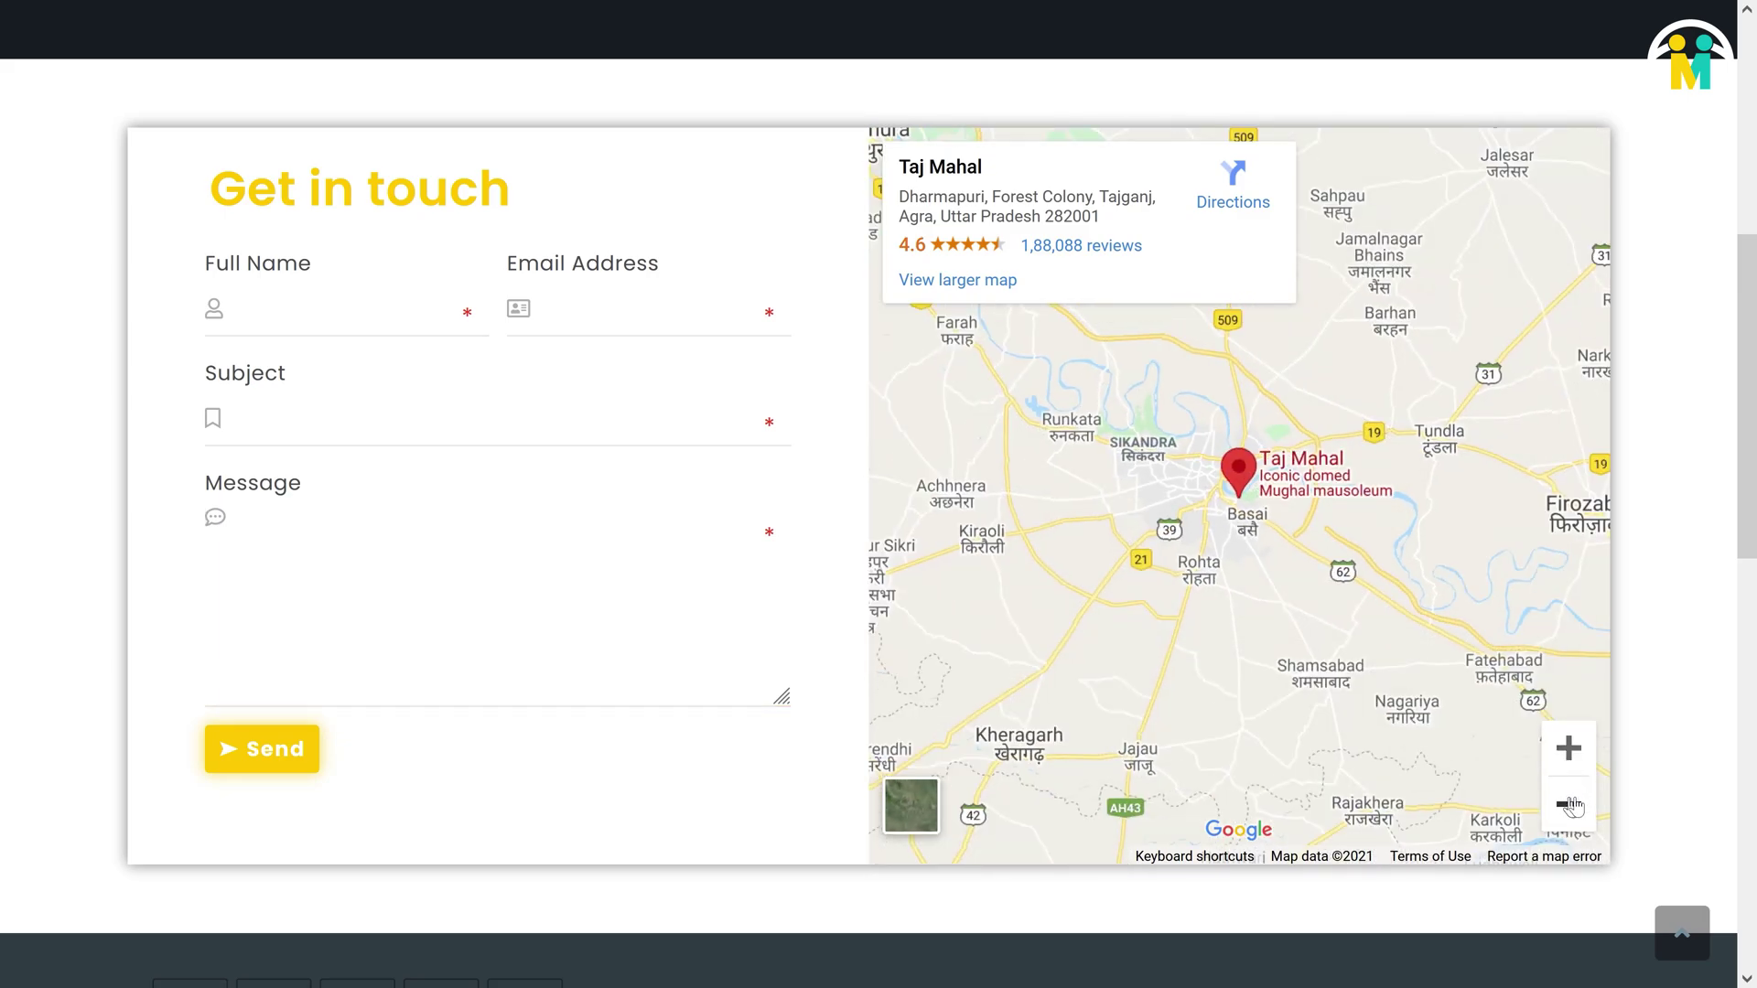
pyautogui.click(910, 805)
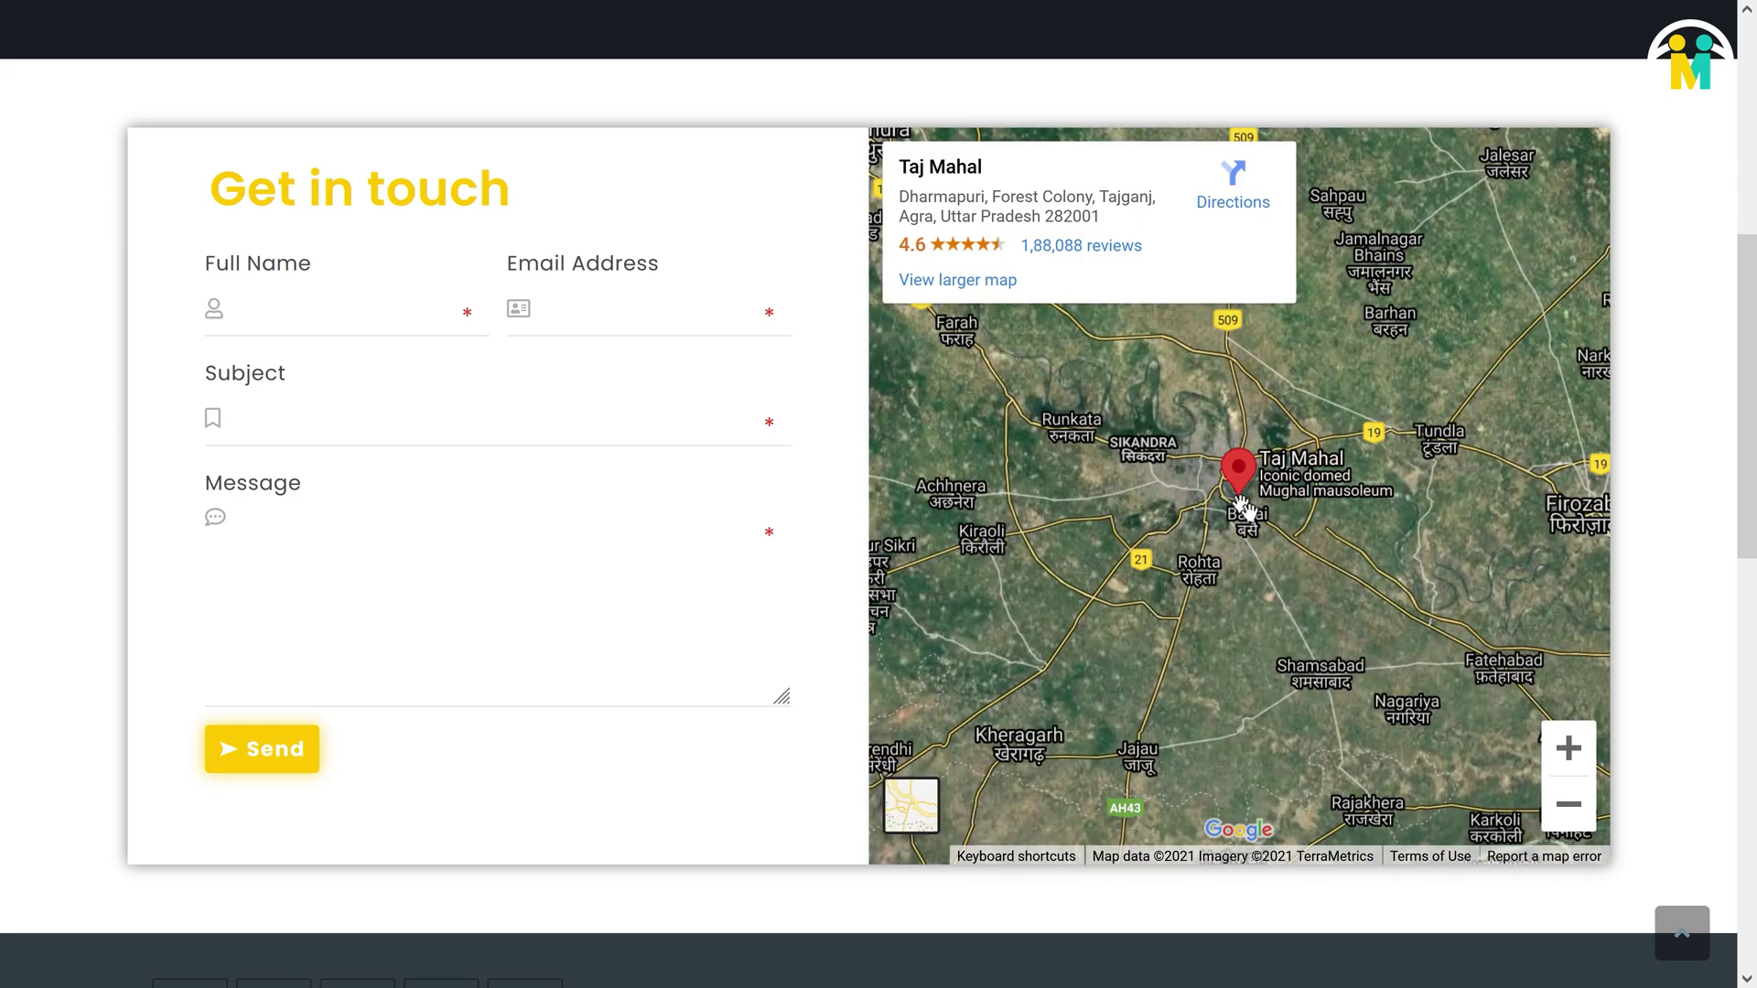
pyautogui.scroll(5, 1242, 509)
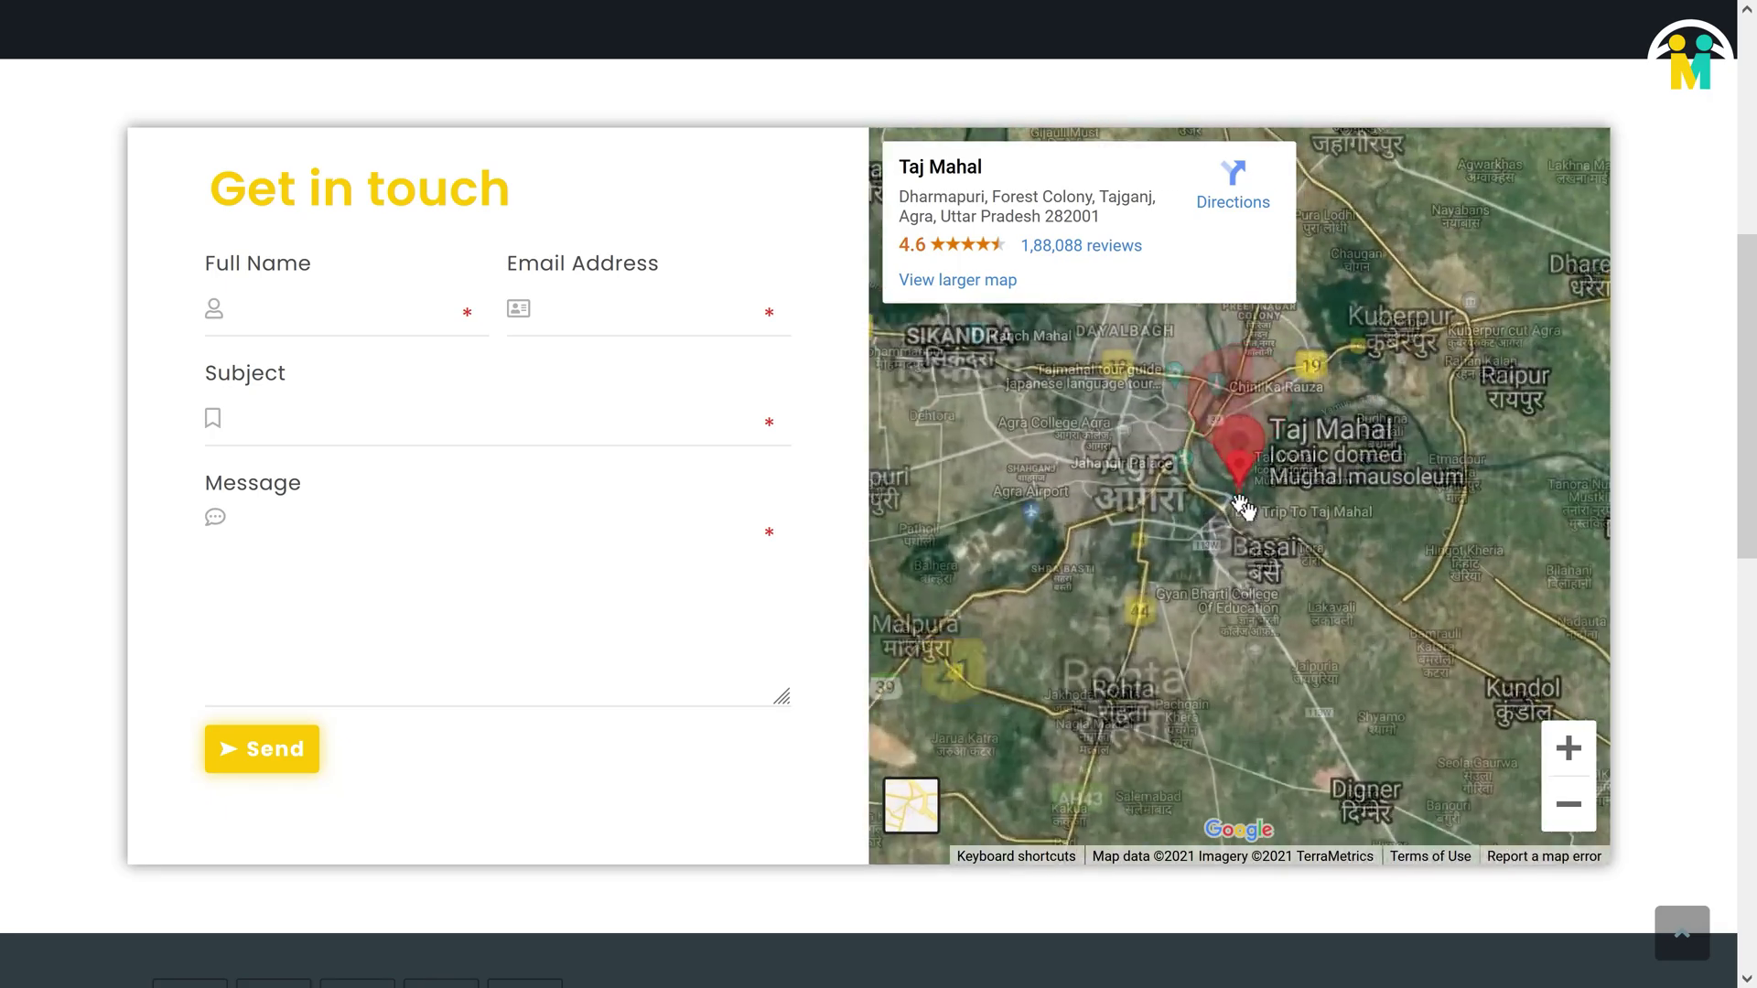
pyautogui.scroll(5, 1229, 423)
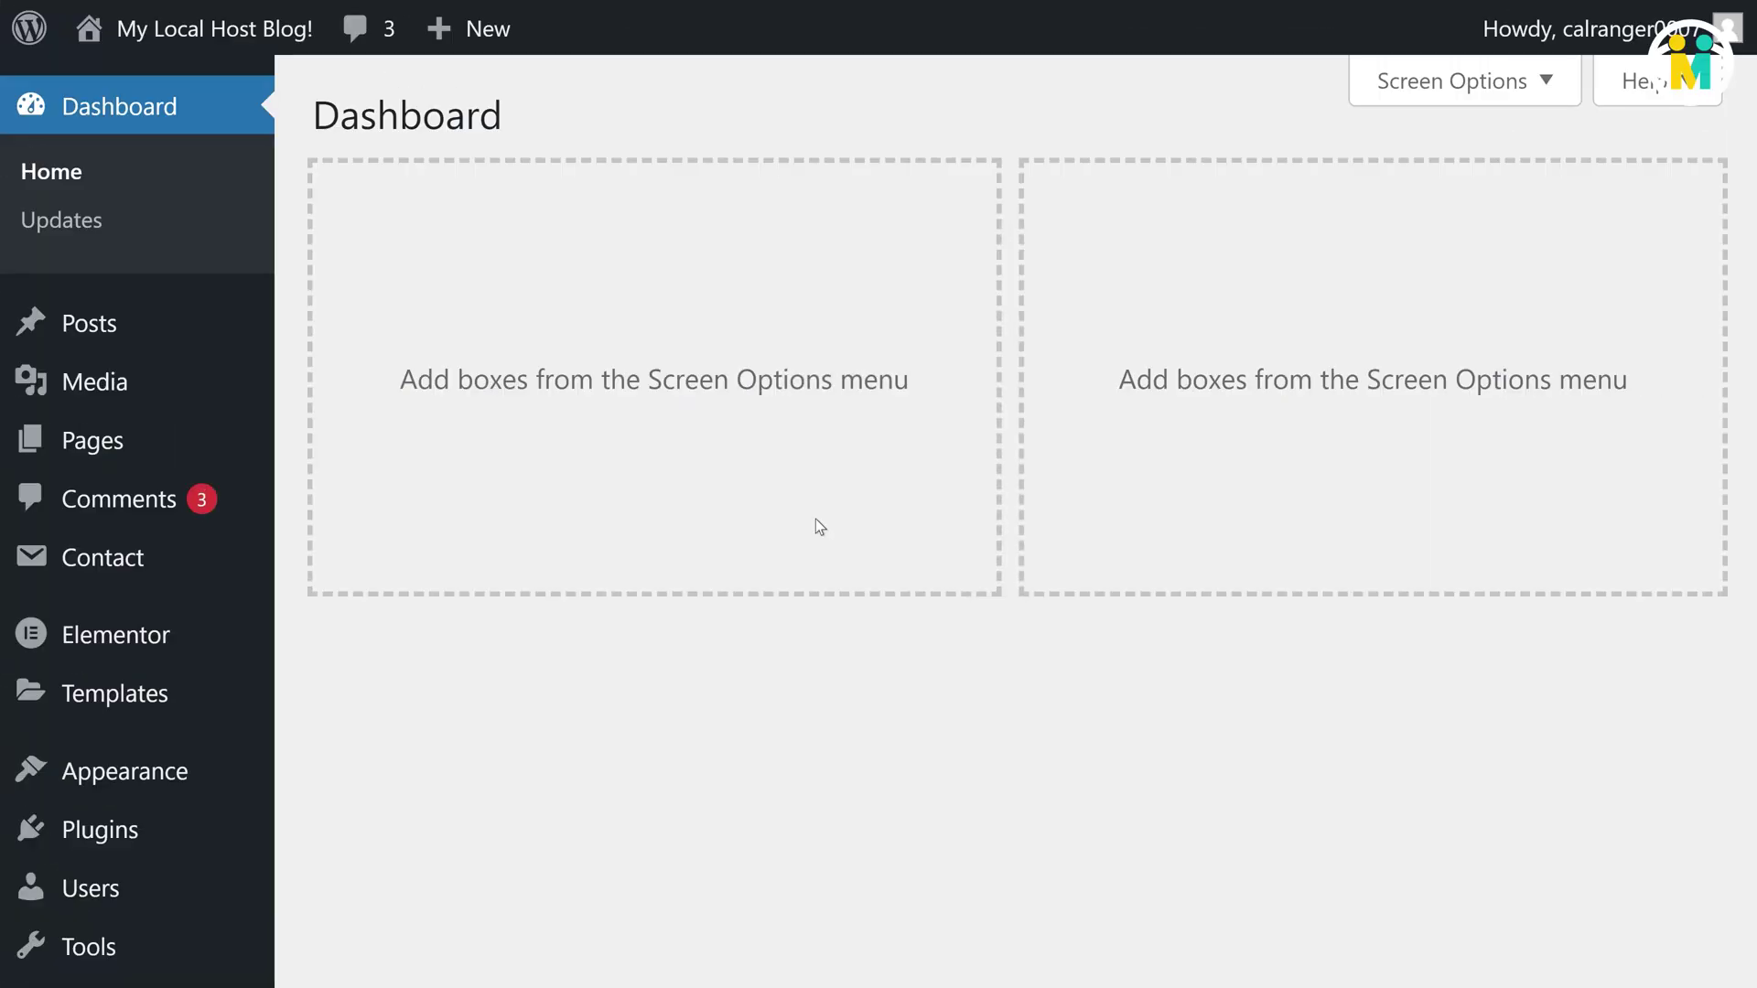
# Step: In the WordPress dashboard, search the plugins available to add for Contact Form 7 and bring up the Contact options
pyautogui.moveTo(219, 828)
pyautogui.click(333, 837)
pyautogui.click(1368, 223)
pyautogui.write('Contact Form 7')
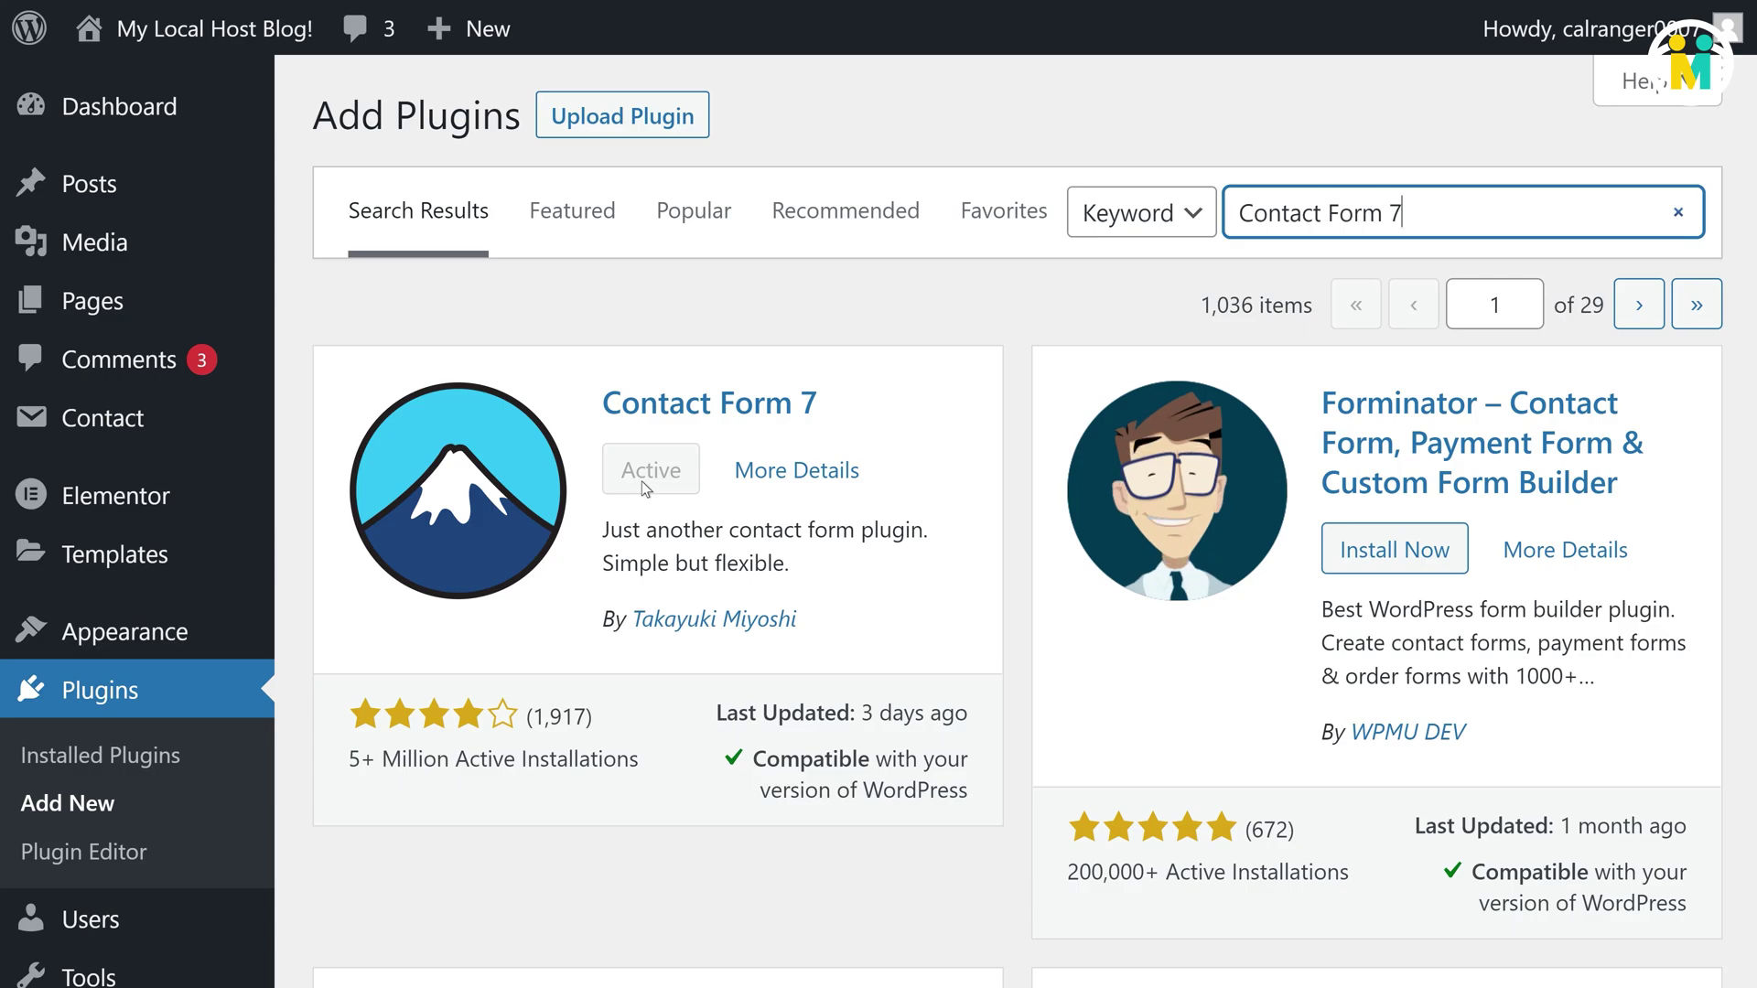
pyautogui.moveTo(135, 422)
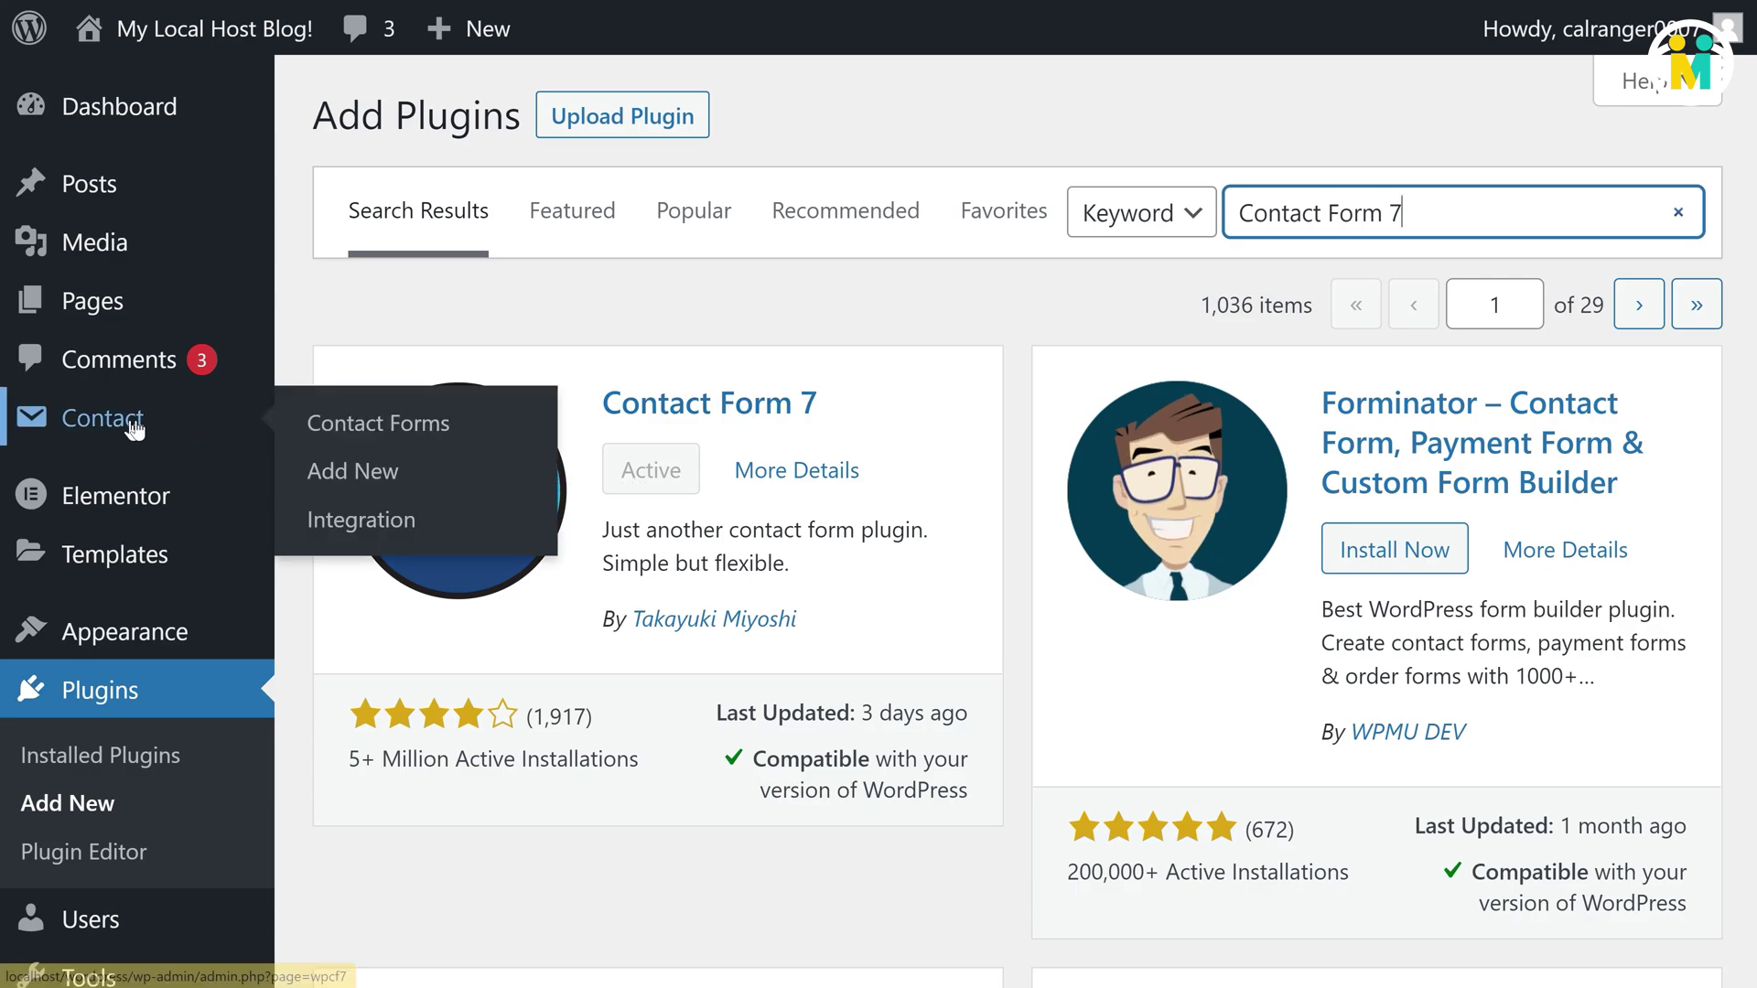
# Step: Open Contact form 1 for editing from the contact forms list and display its mail template
pyautogui.click(366, 423)
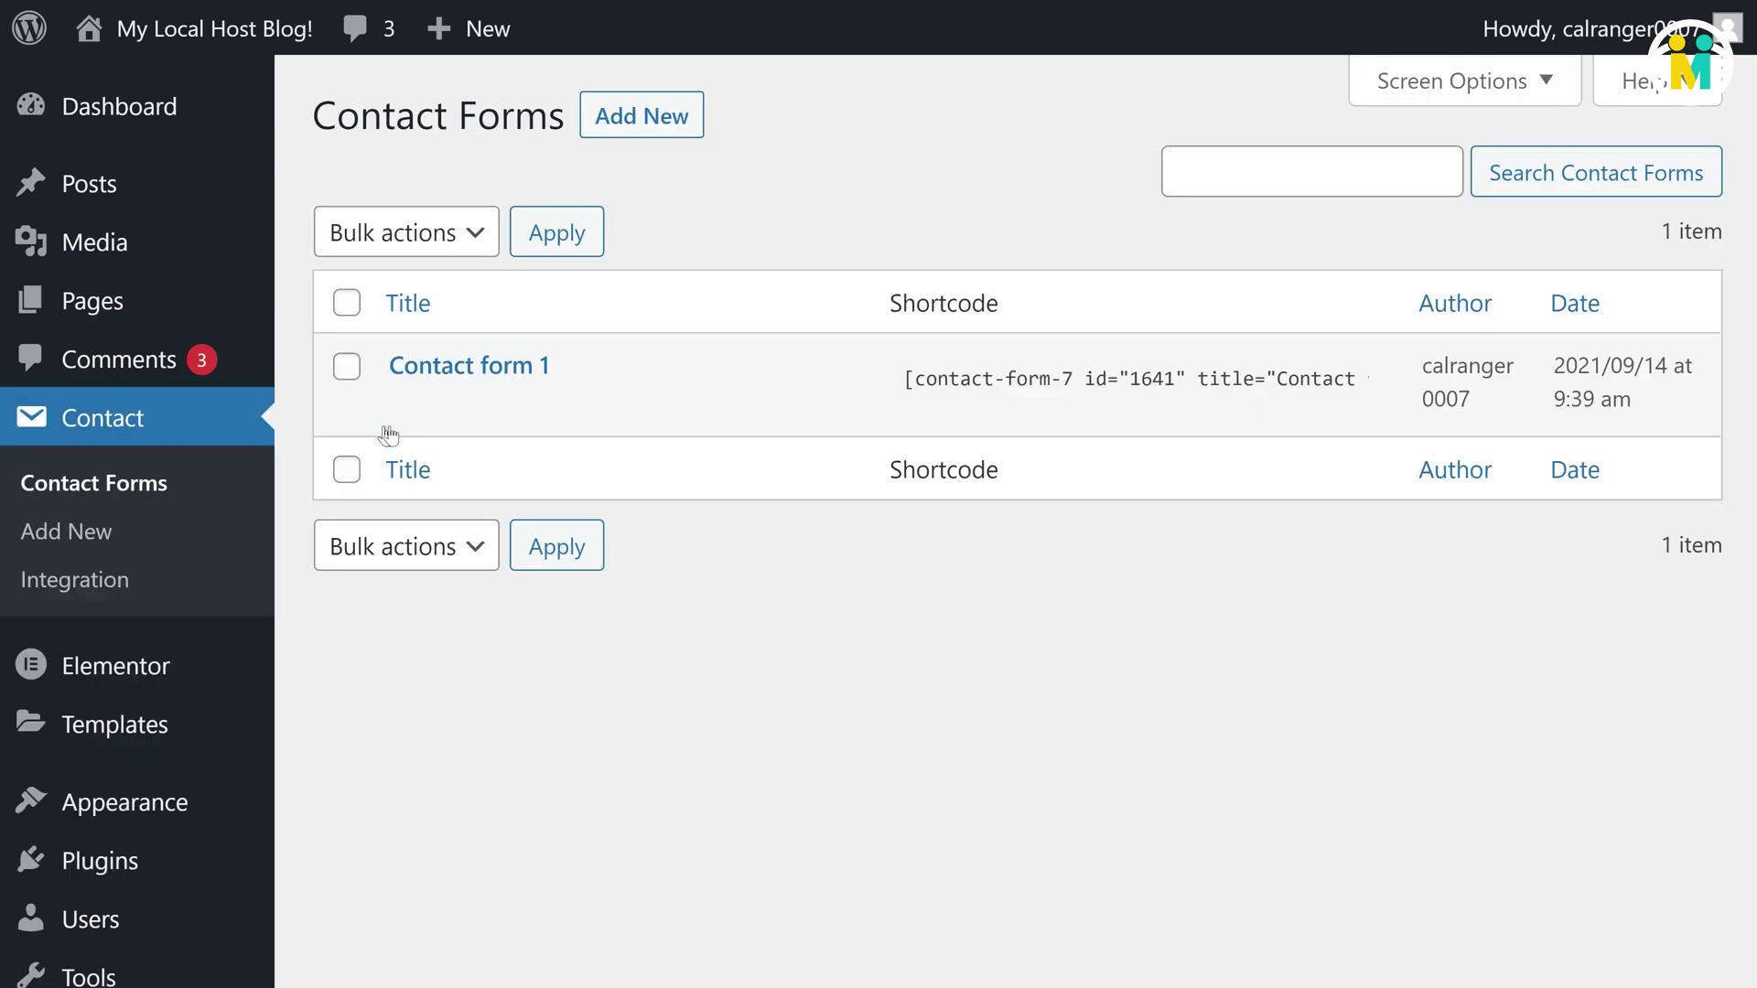
pyautogui.click(403, 410)
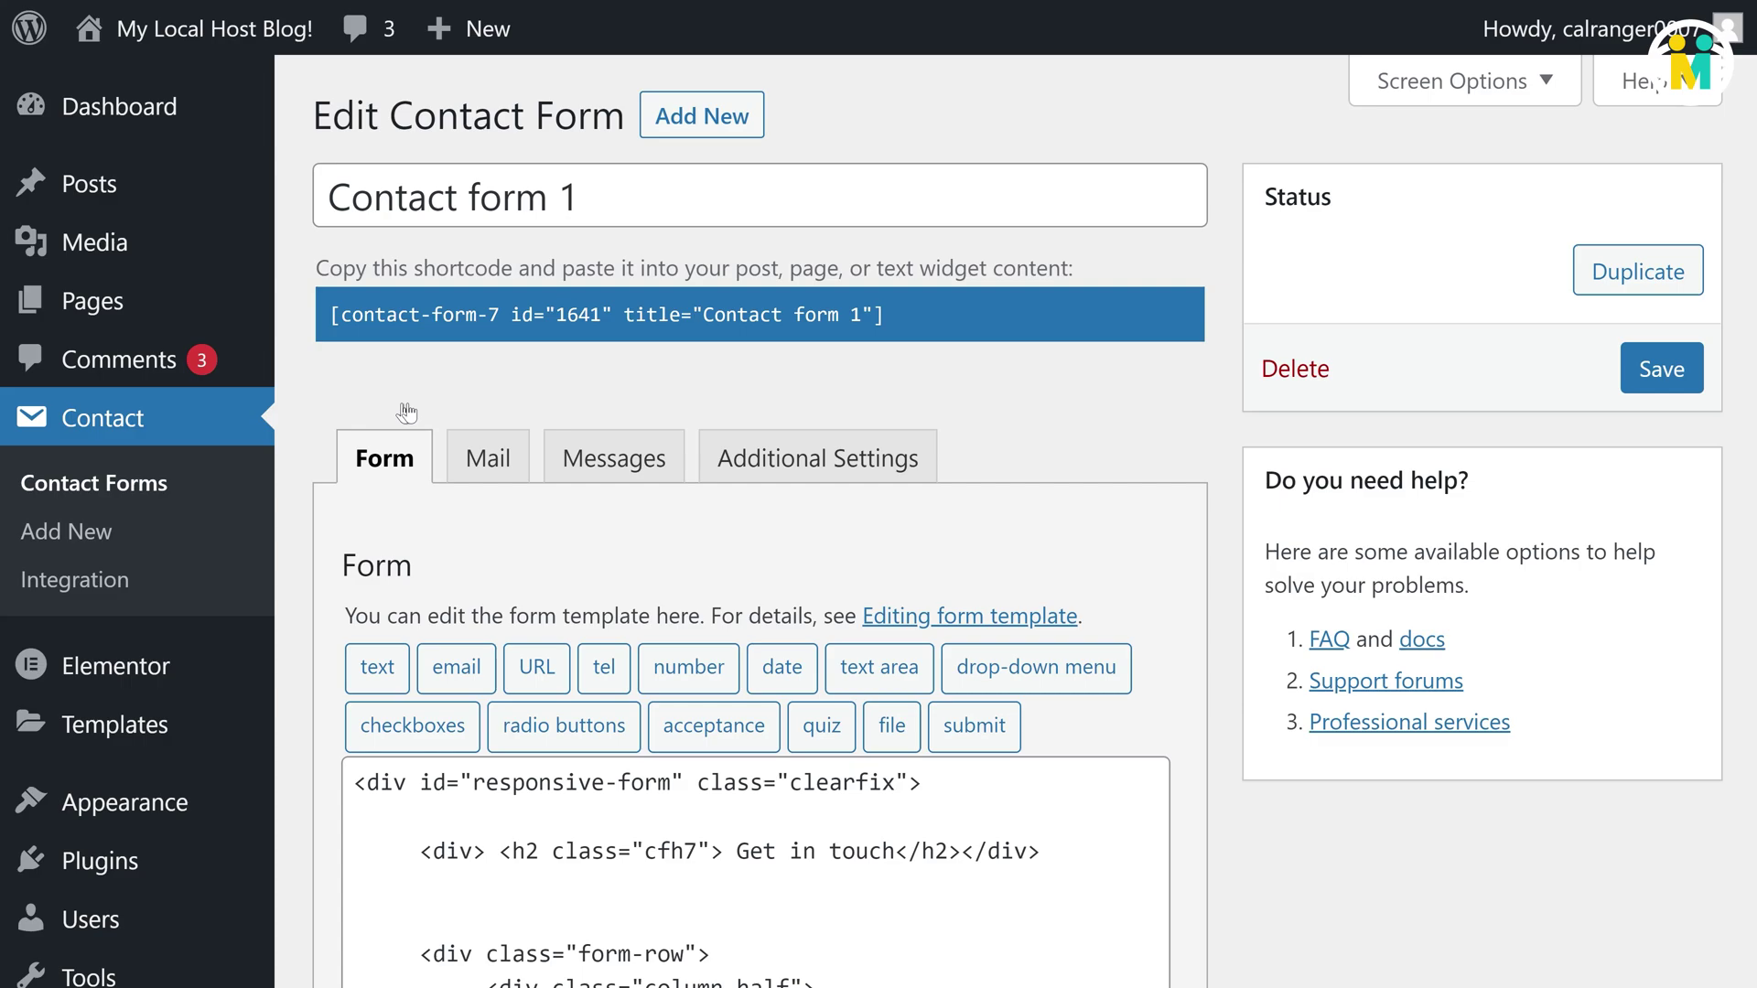
pyautogui.click(487, 458)
pyautogui.scroll(-4, 735, 560)
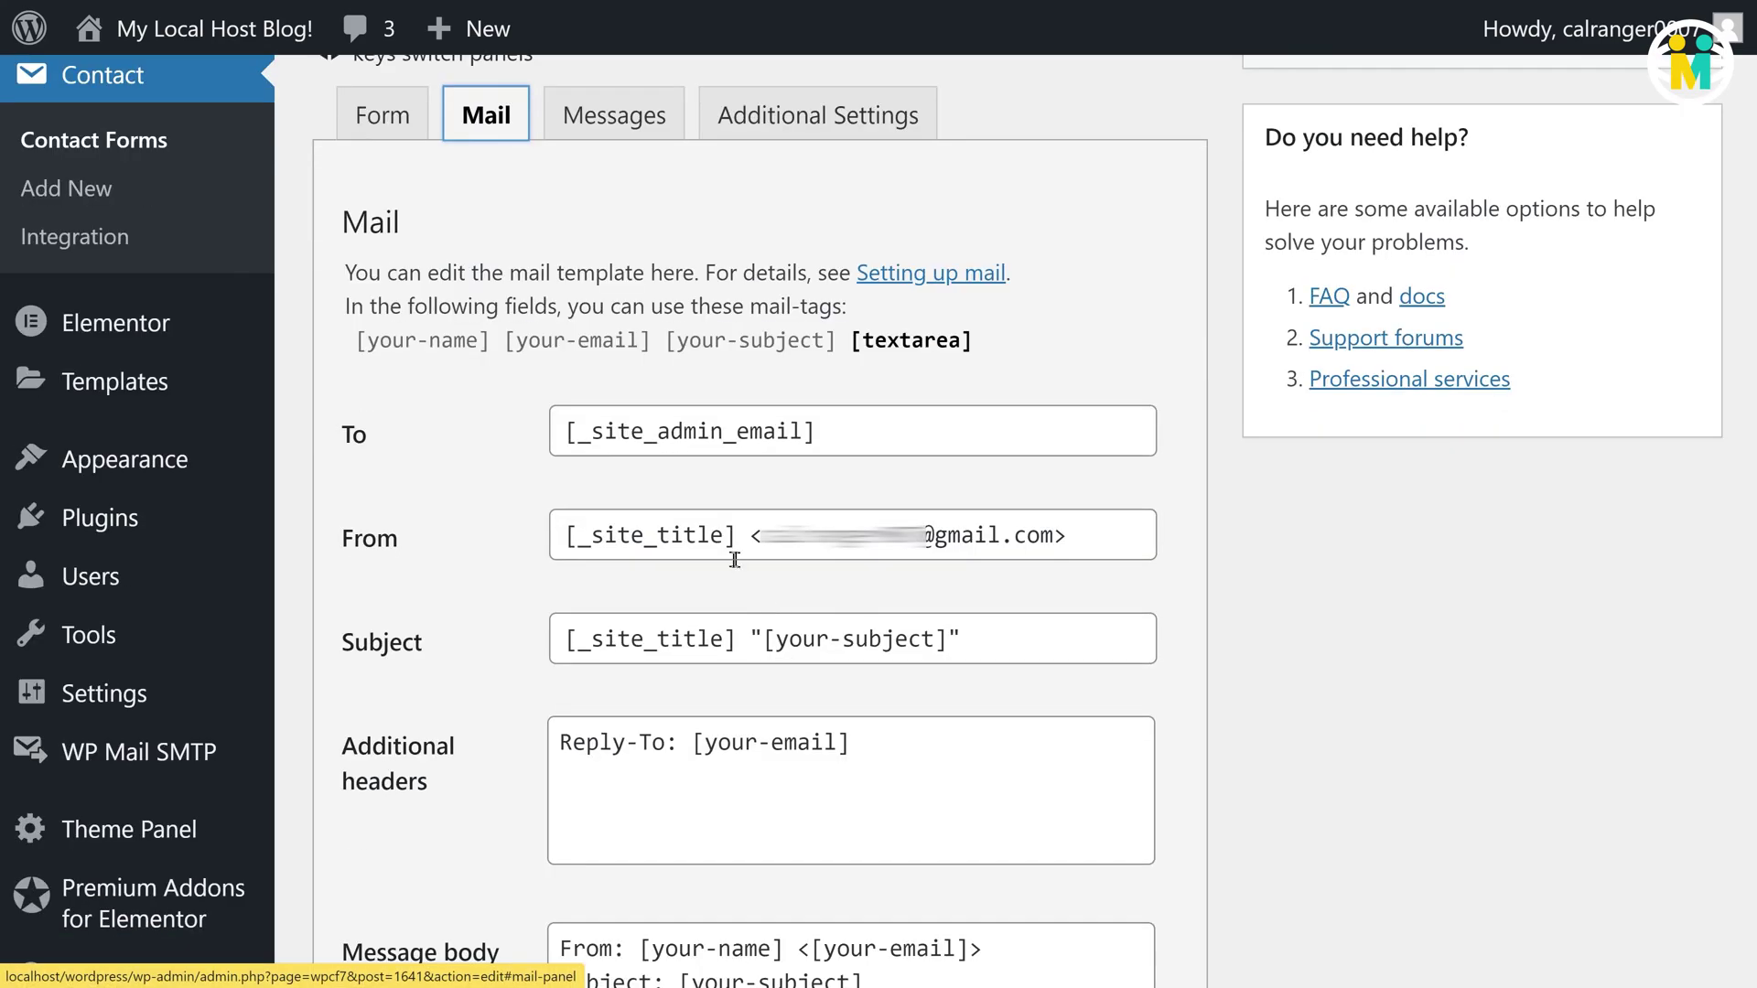
# Step: Examine the mail template's To, From, Subject and Additional headers fields and the sender and subject tags in the message body
pyautogui.moveTo(564, 432); pyautogui.dragTo(809, 434)
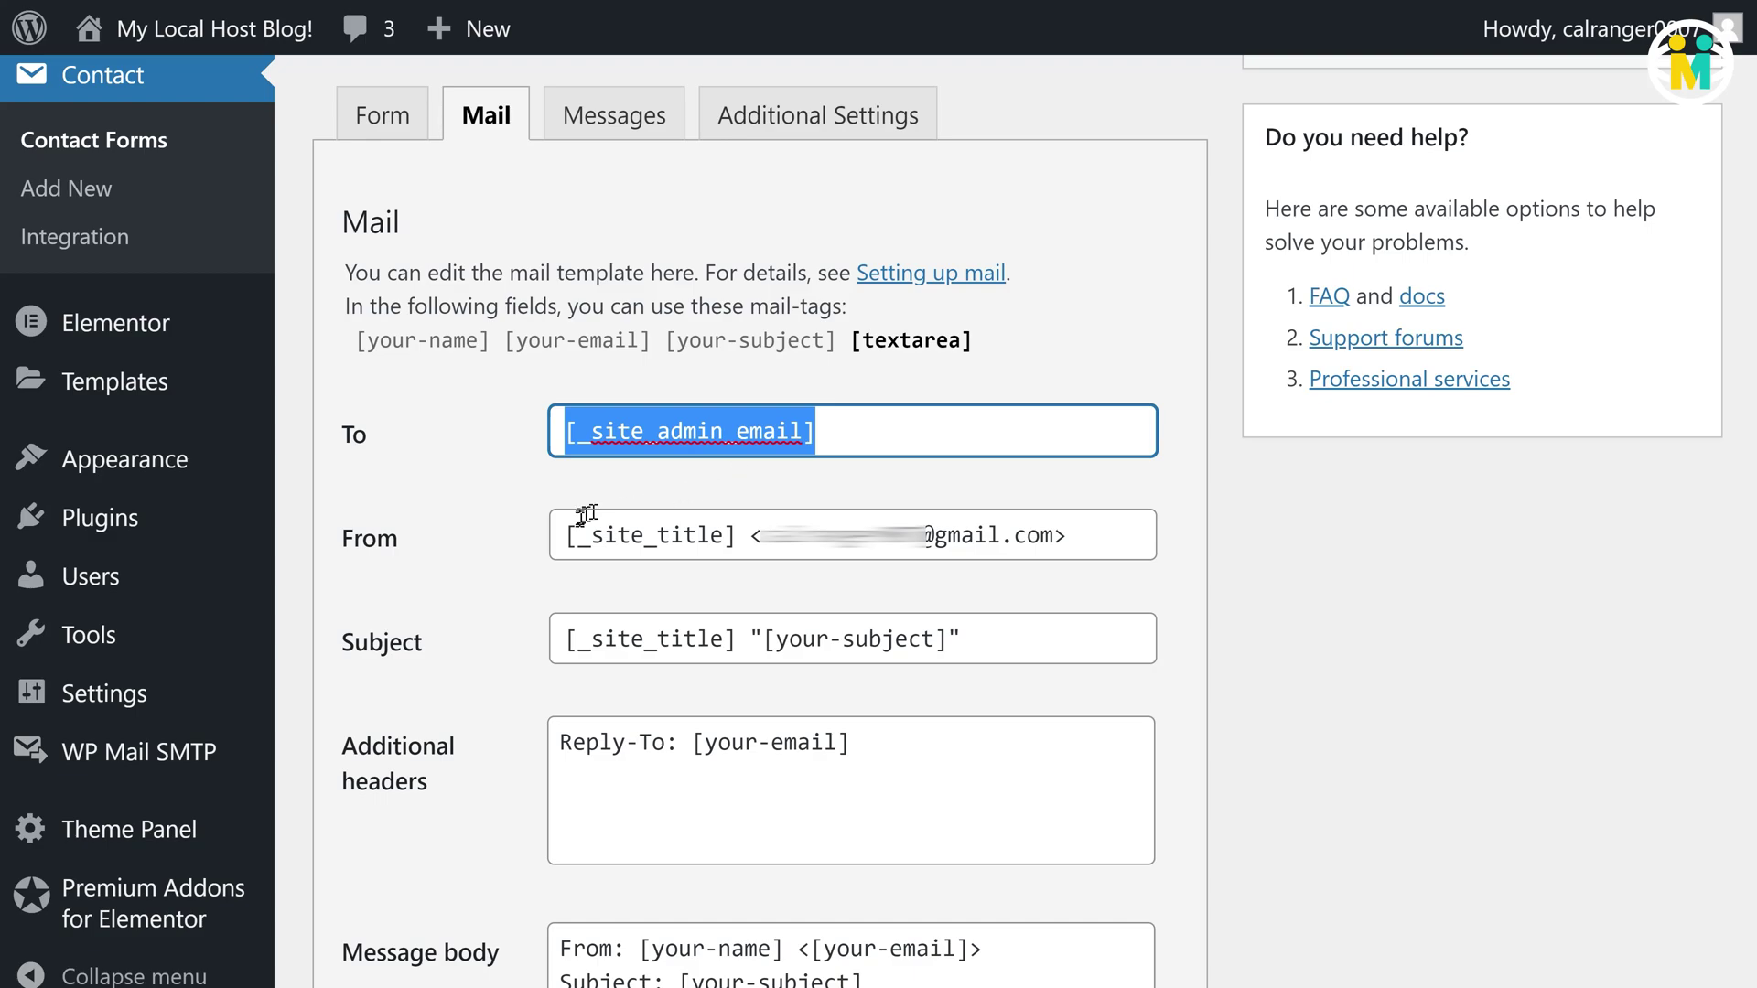
pyautogui.moveTo(569, 535); pyautogui.dragTo(1066, 540)
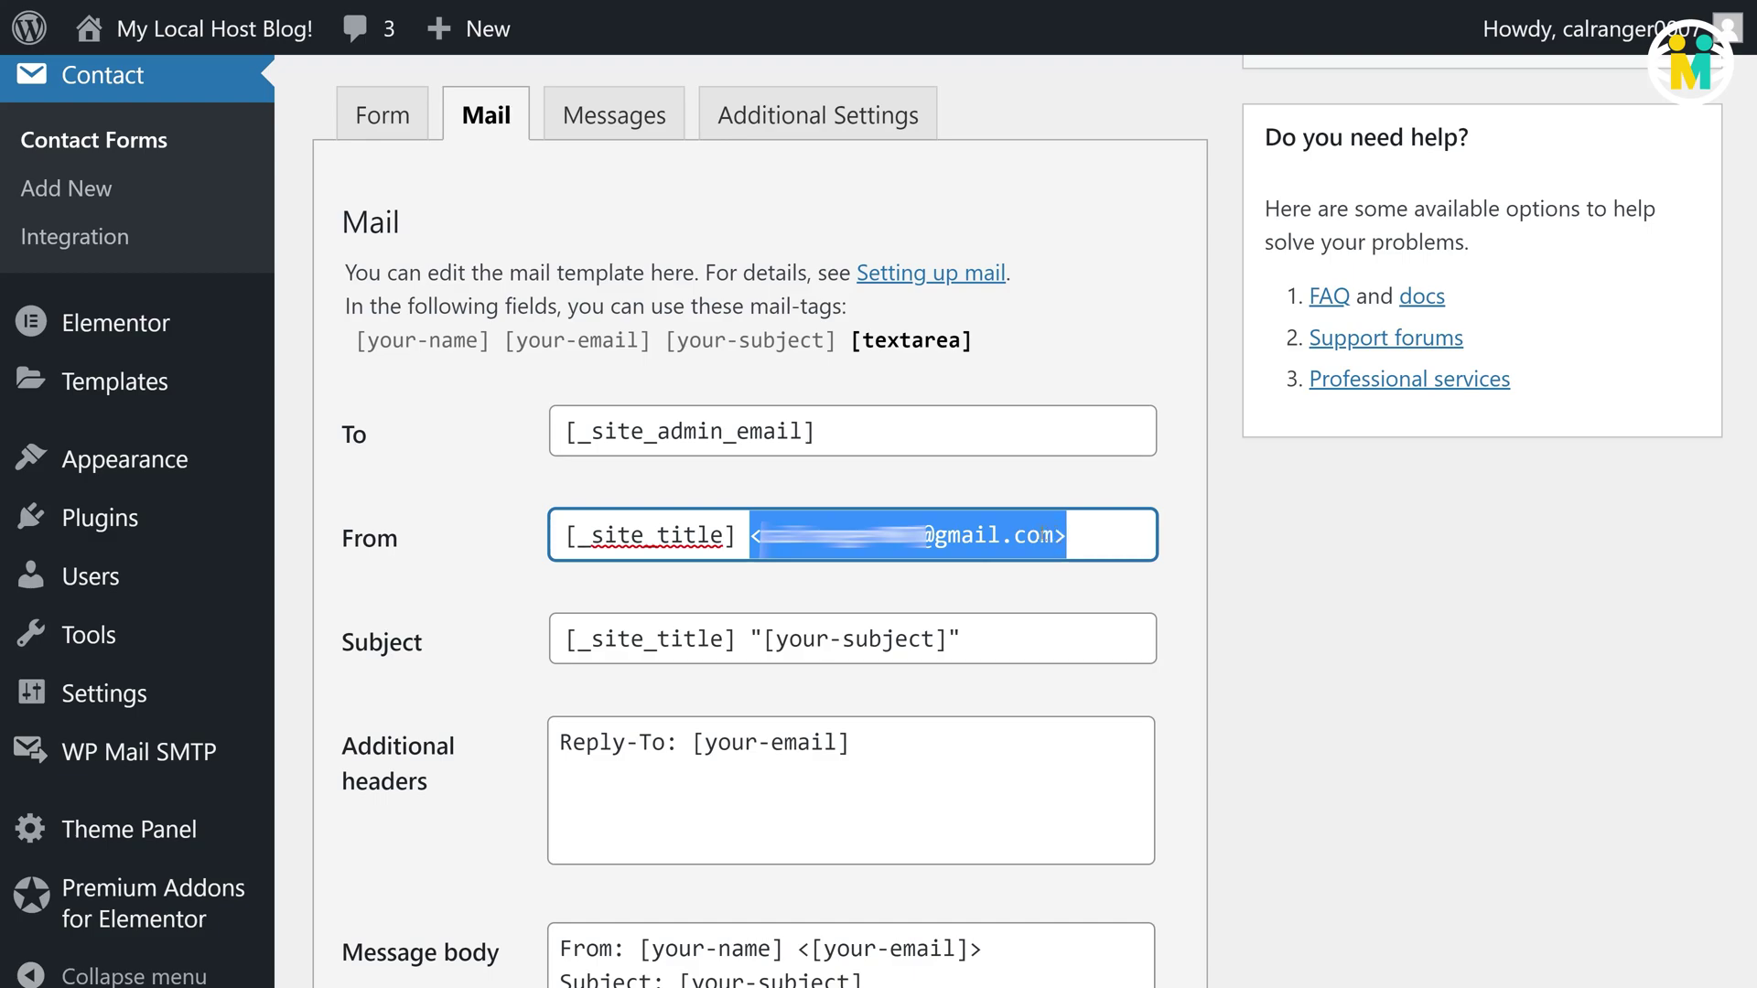
pyautogui.click(565, 639)
pyautogui.moveTo(566, 638); pyautogui.dragTo(737, 643)
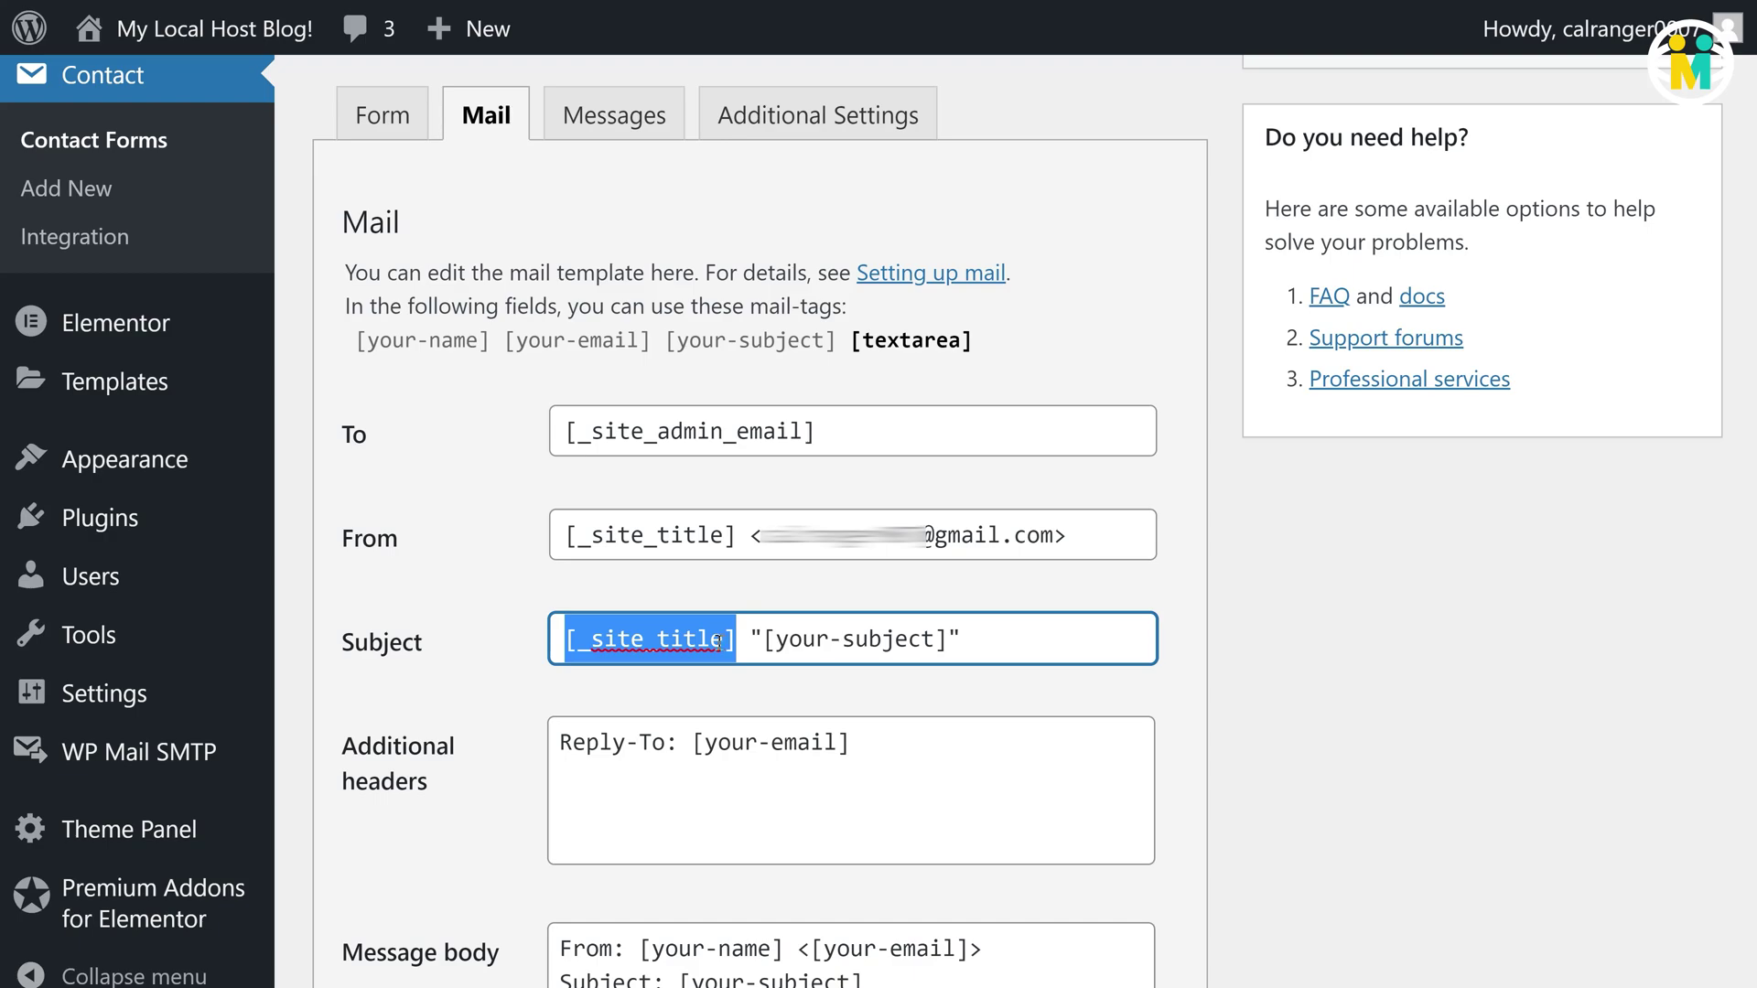
pyautogui.moveTo(763, 640); pyautogui.dragTo(933, 645)
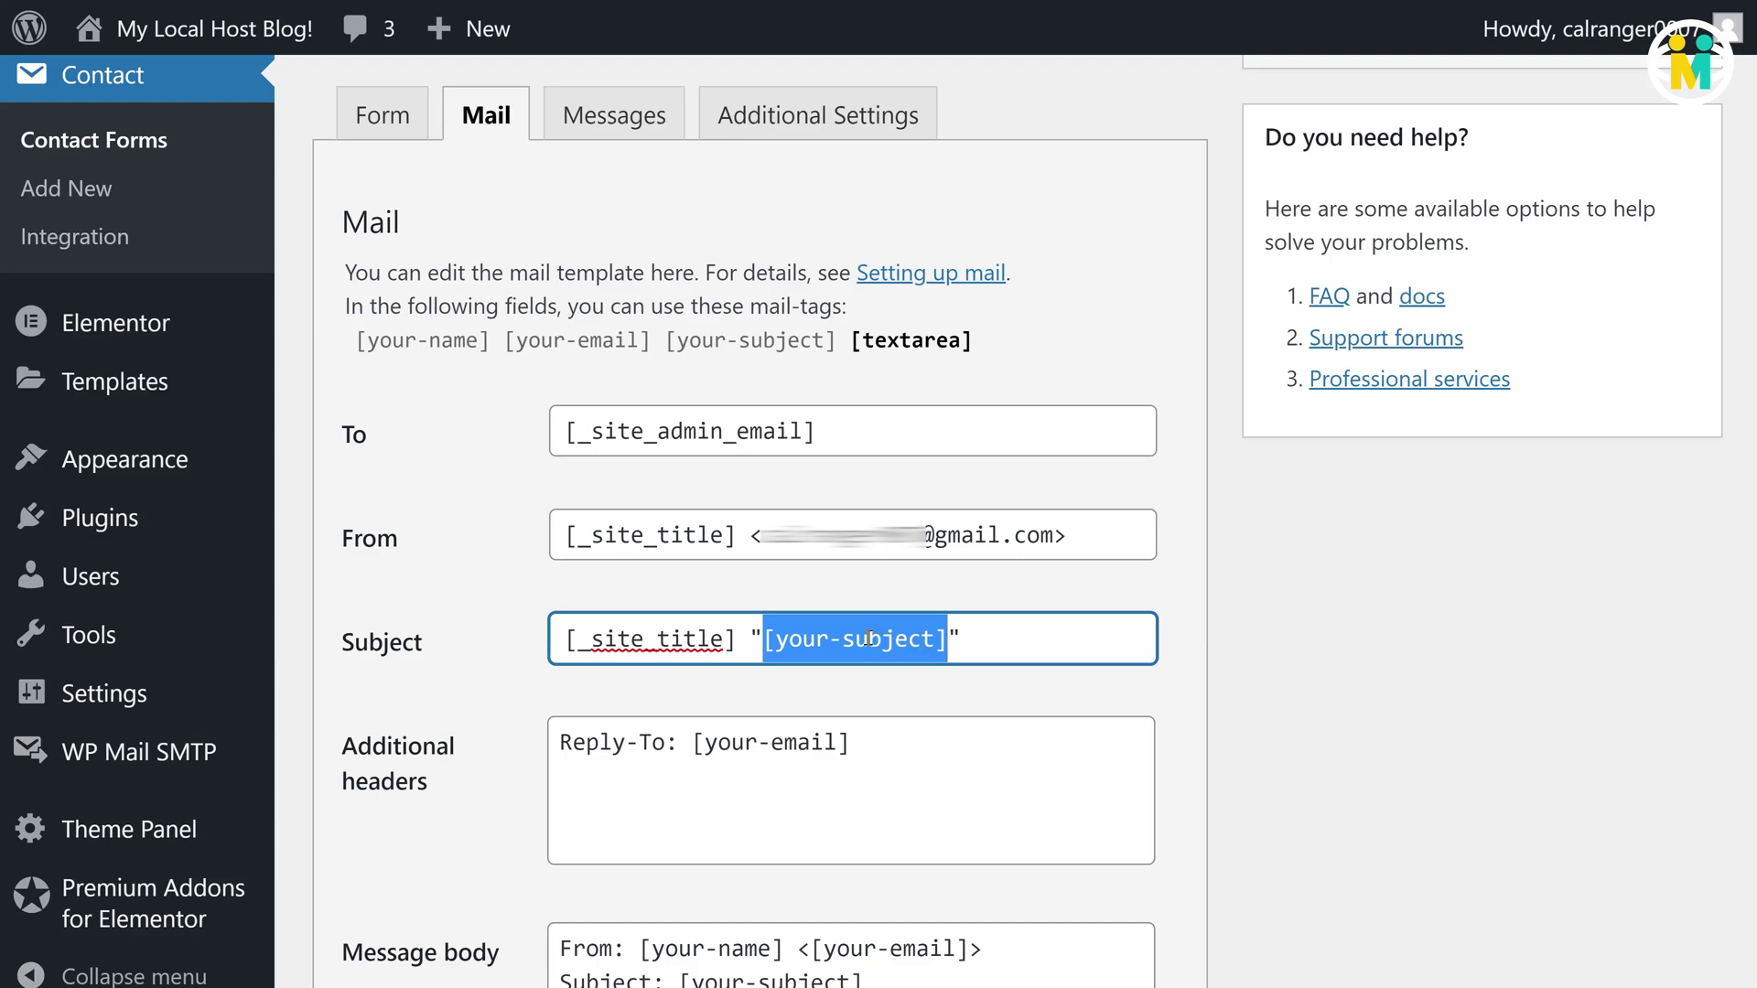
pyautogui.moveTo(855, 655); pyautogui.dragTo(873, 748)
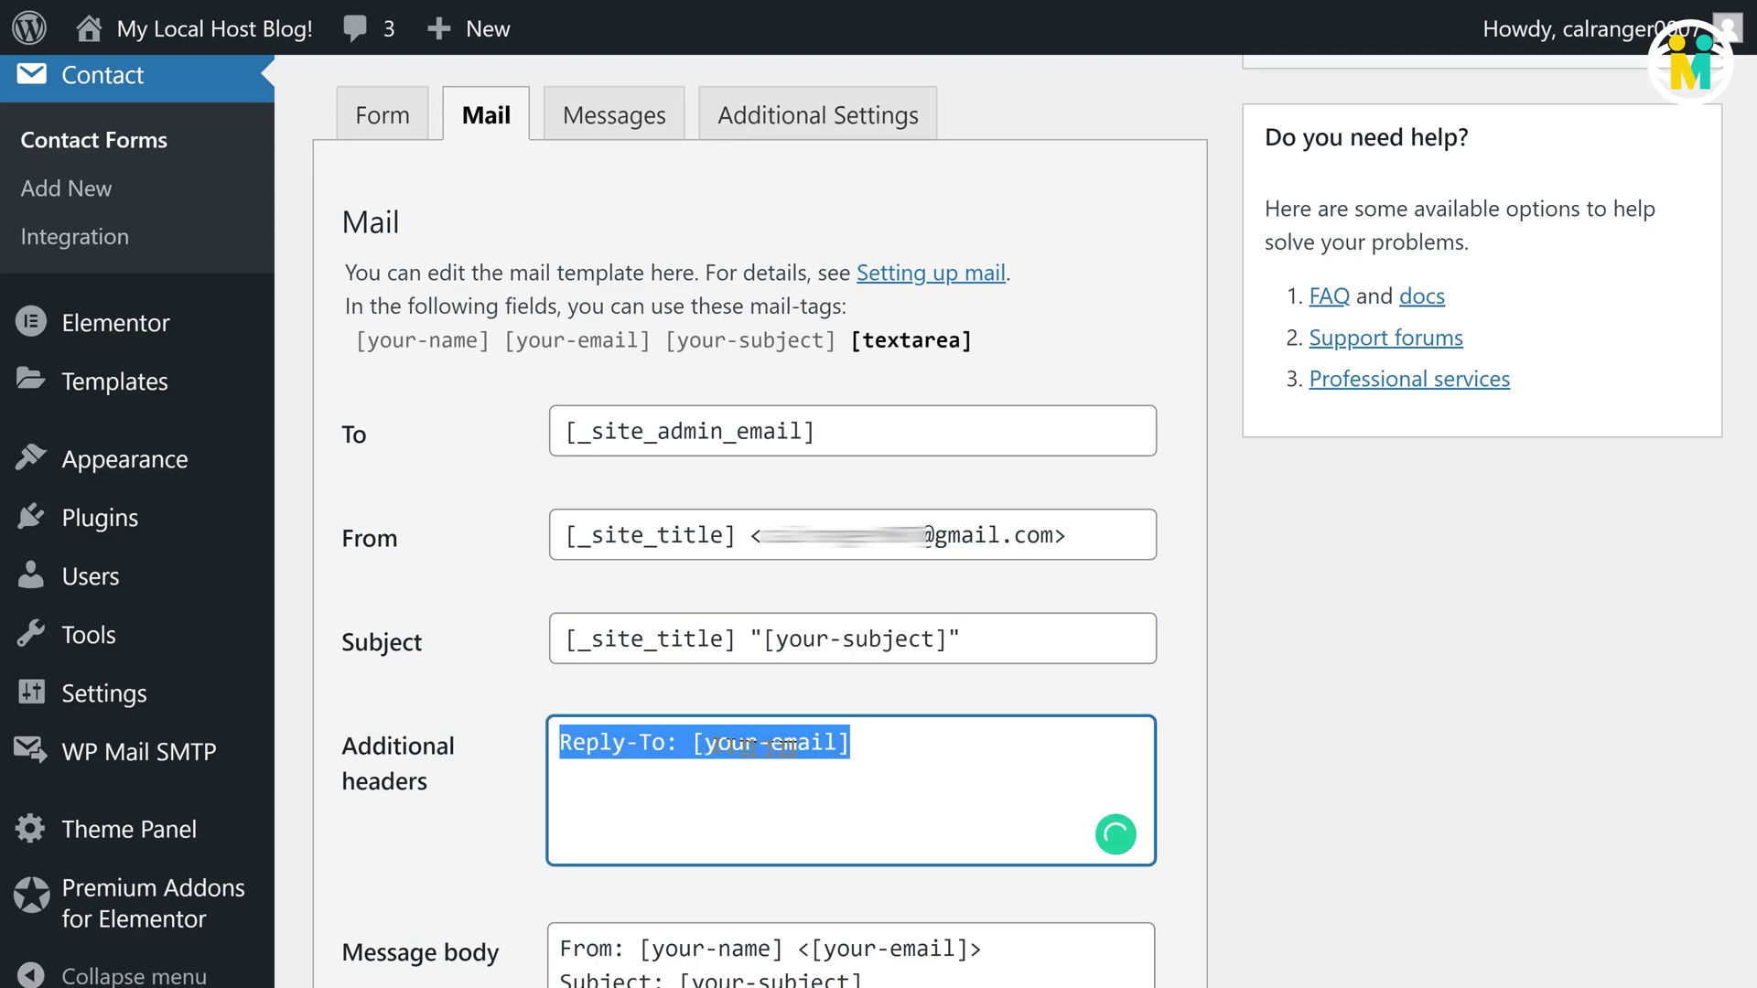
pyautogui.click(707, 769)
pyautogui.moveTo(695, 743); pyautogui.dragTo(844, 745)
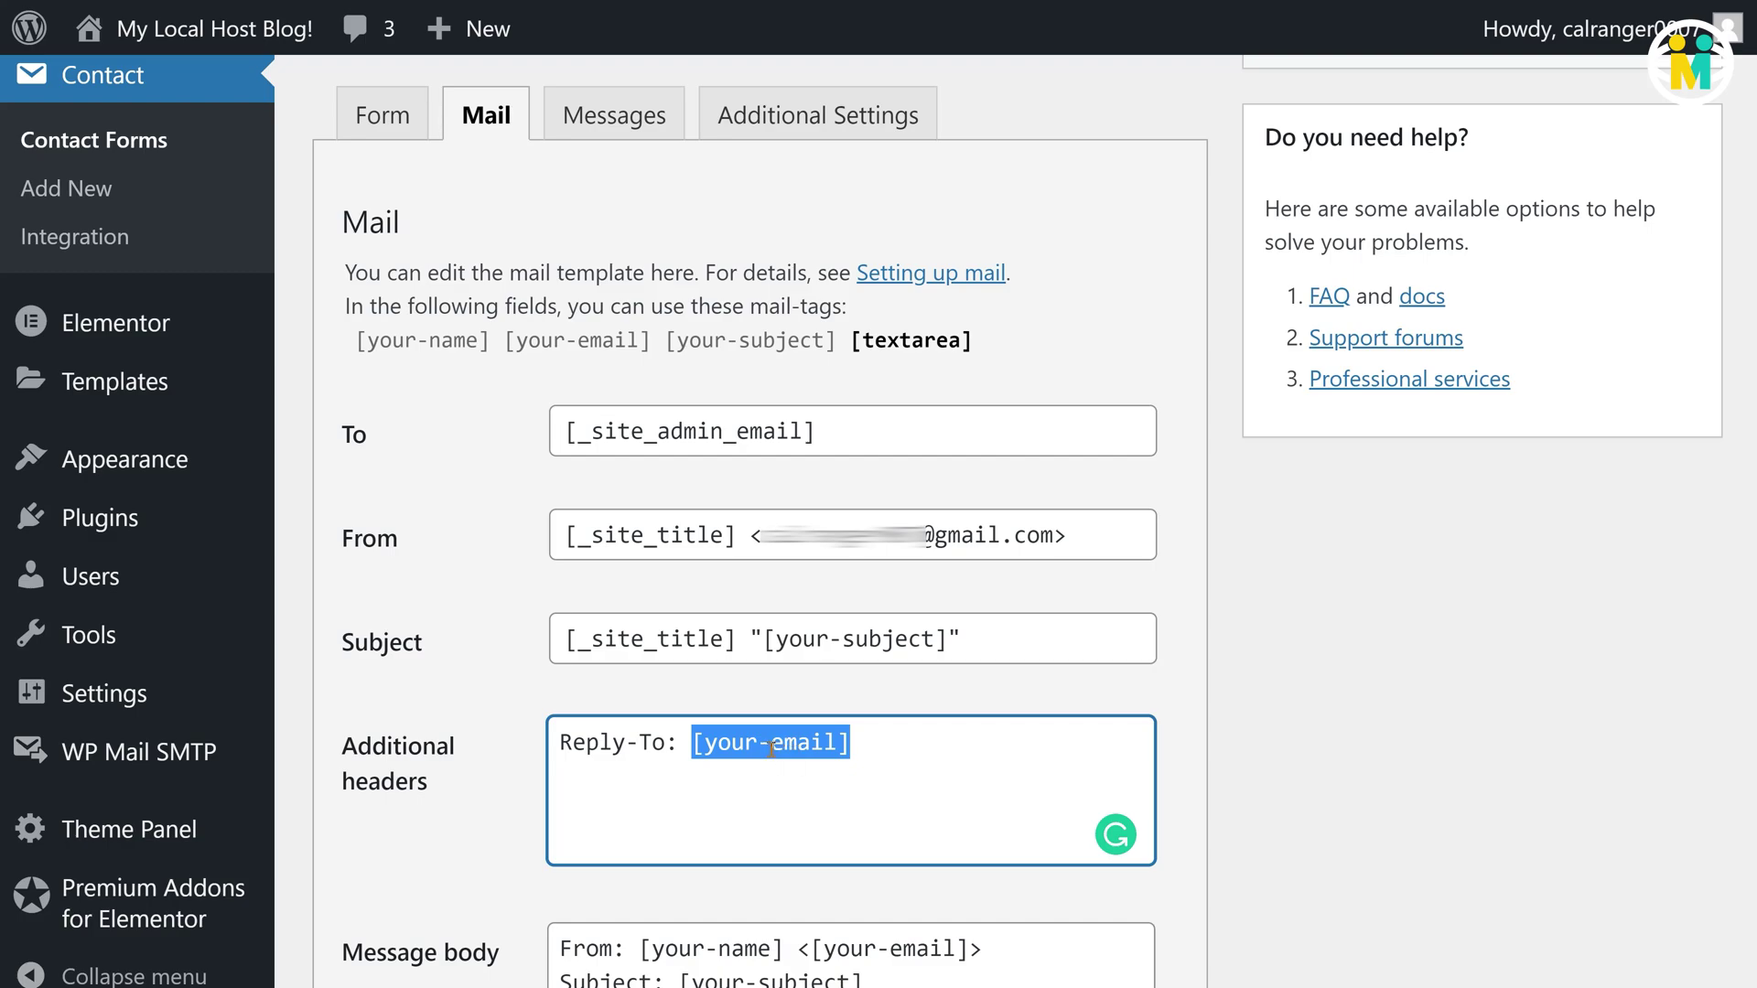
pyautogui.scroll(-5, 794, 732)
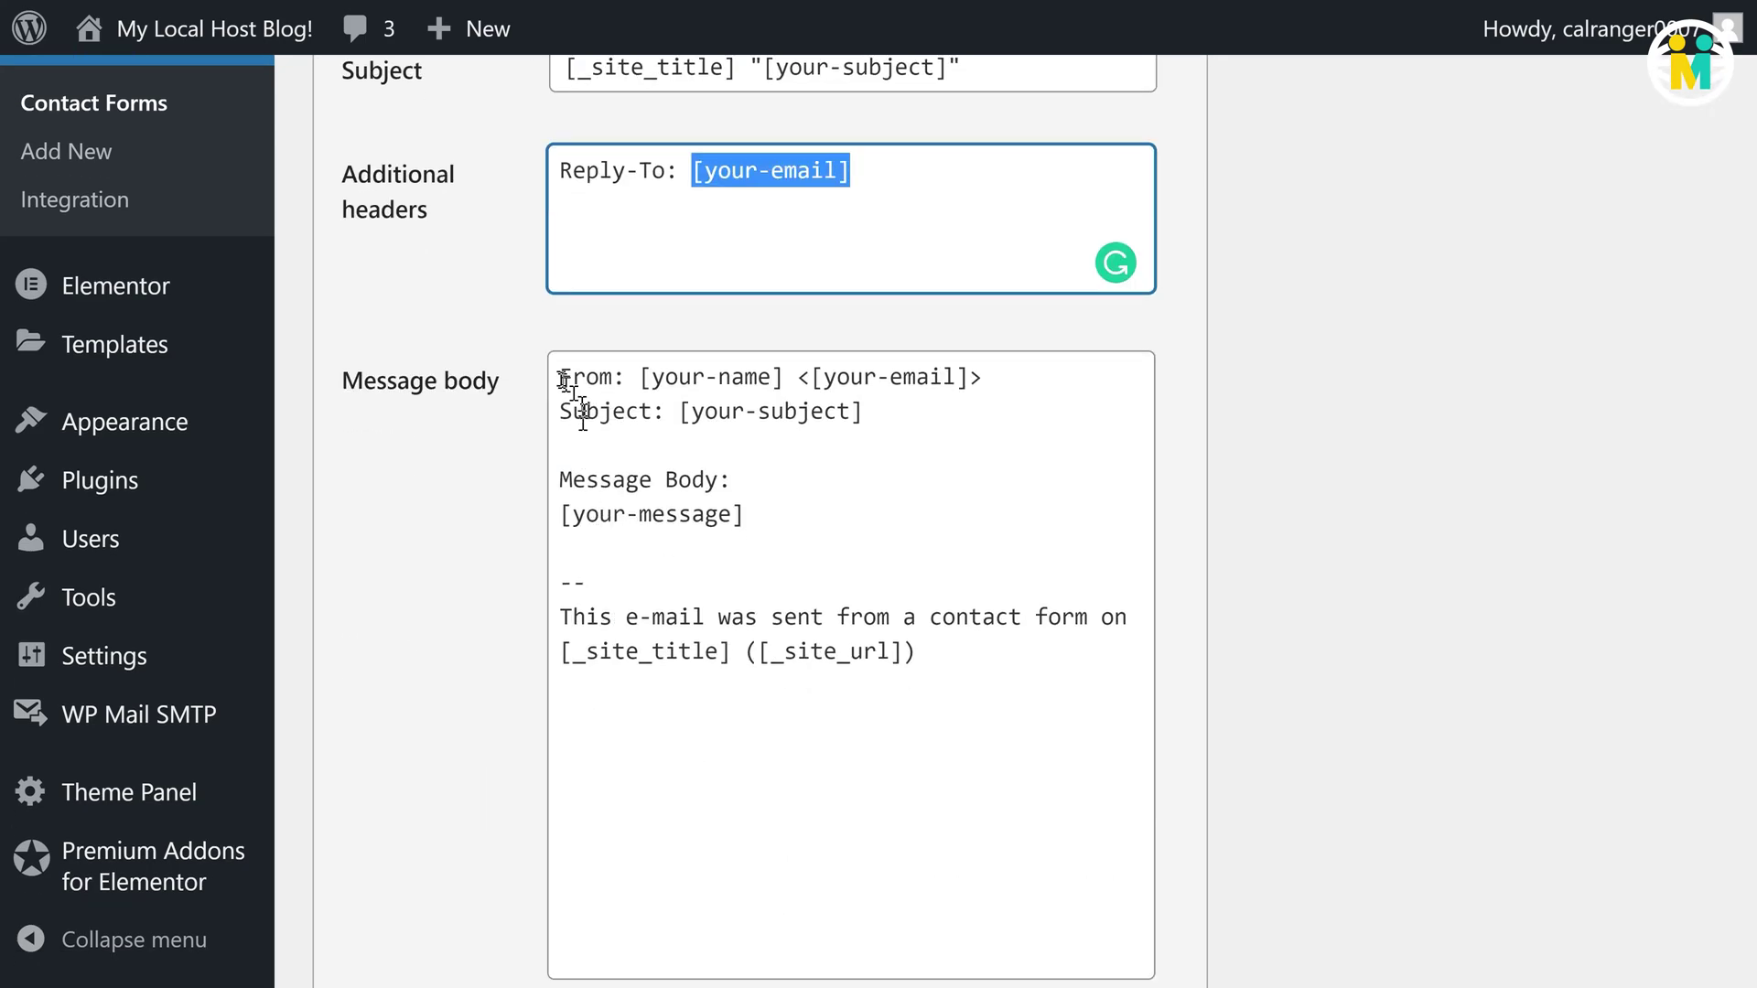
pyautogui.click(560, 377)
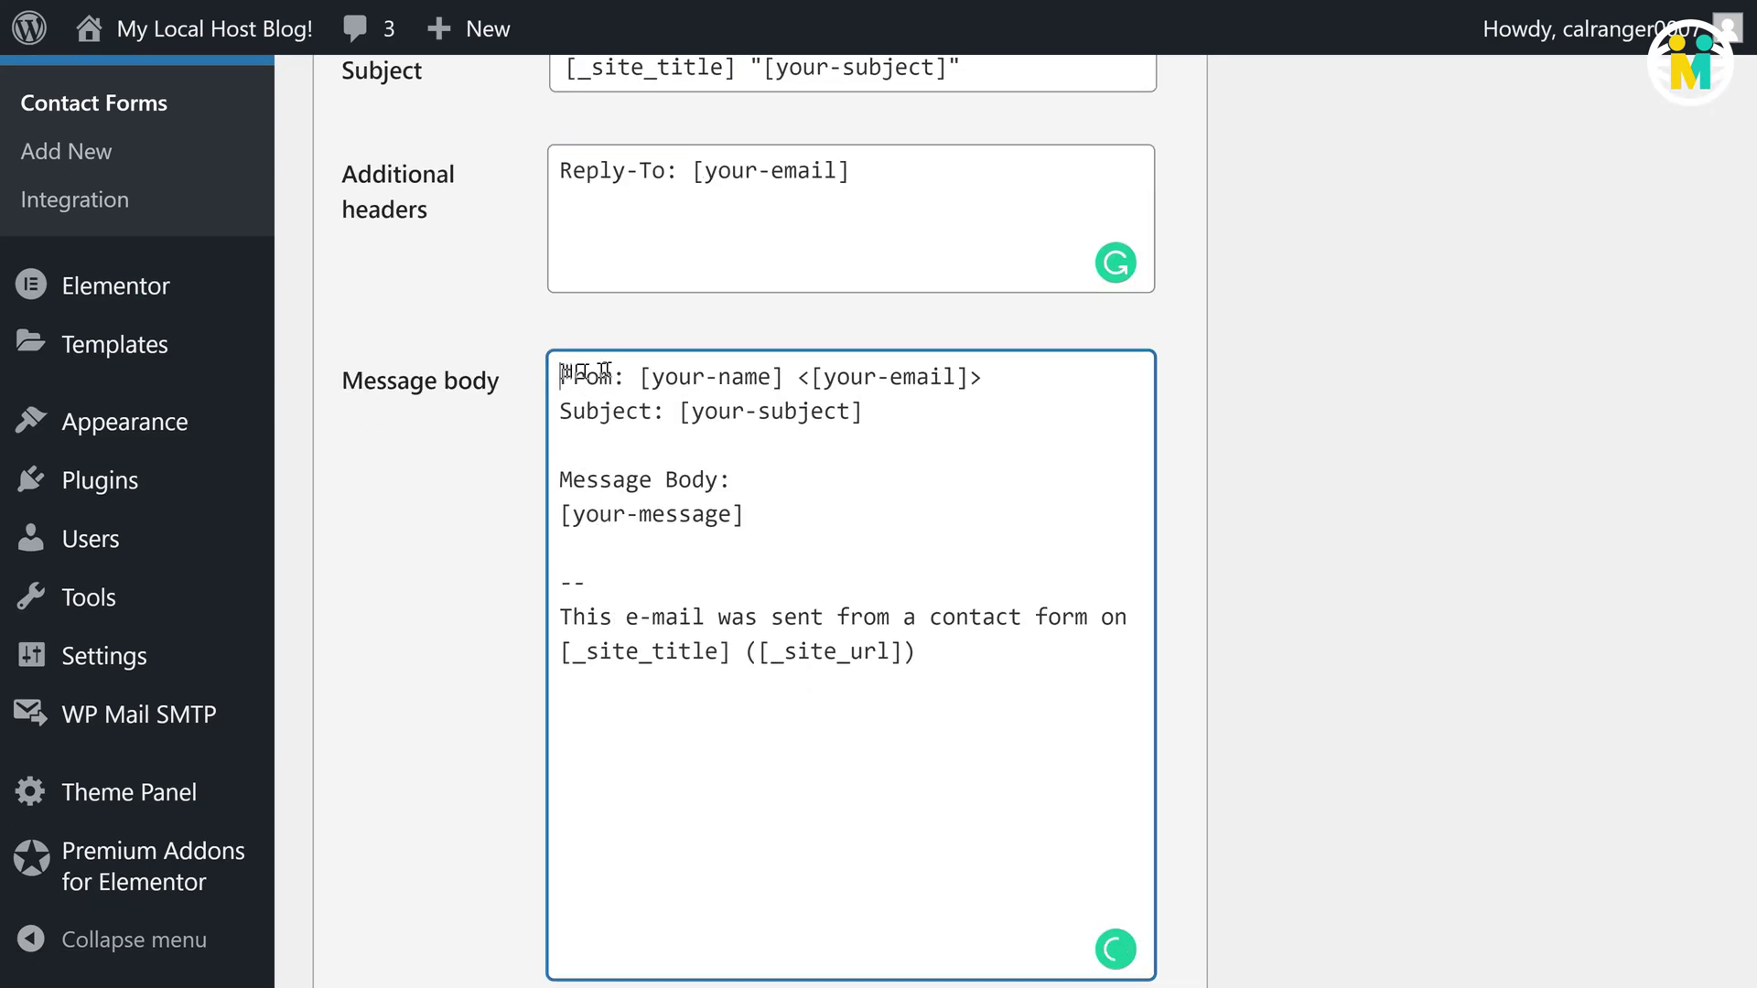
pyautogui.moveTo(638, 377); pyautogui.dragTo(965, 378)
pyautogui.moveTo(678, 411); pyautogui.dragTo(863, 412)
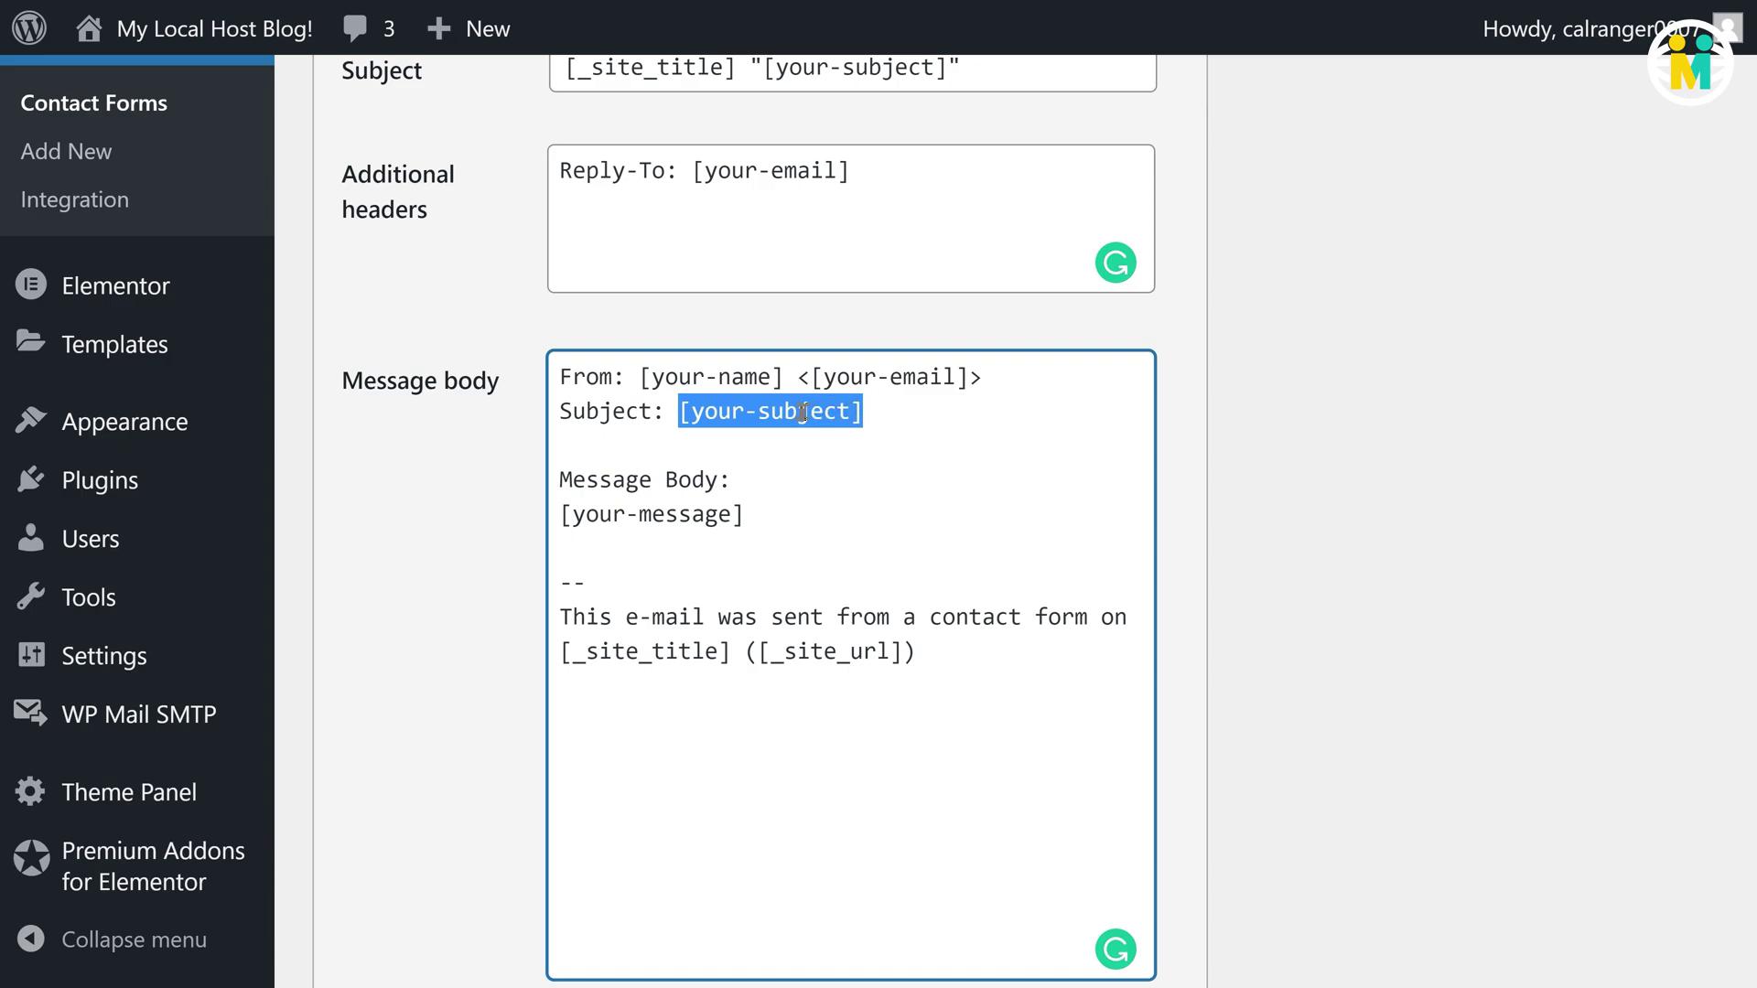
# Step: Replace the [your-message] tag in the mail's message body with [textarea], taking the tag name from the form template's Message field
pyautogui.moveTo(744, 514); pyautogui.dragTo(560, 516)
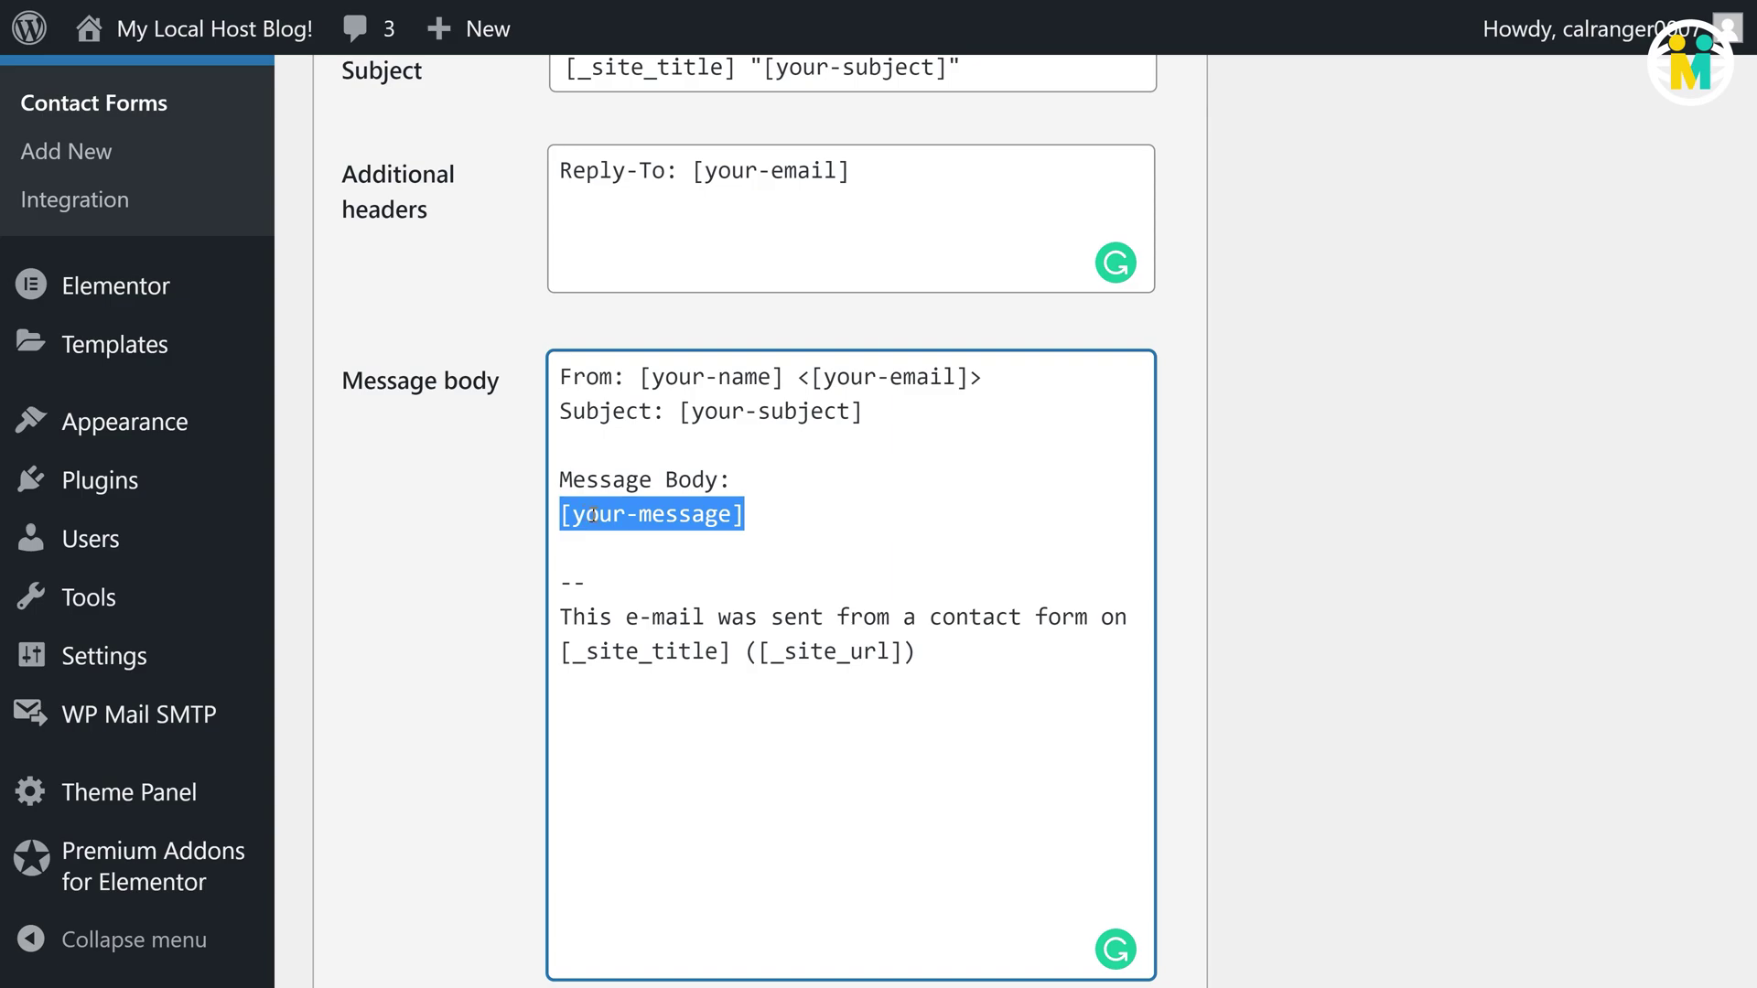
pyautogui.click(593, 515)
pyautogui.moveTo(573, 515); pyautogui.dragTo(729, 517)
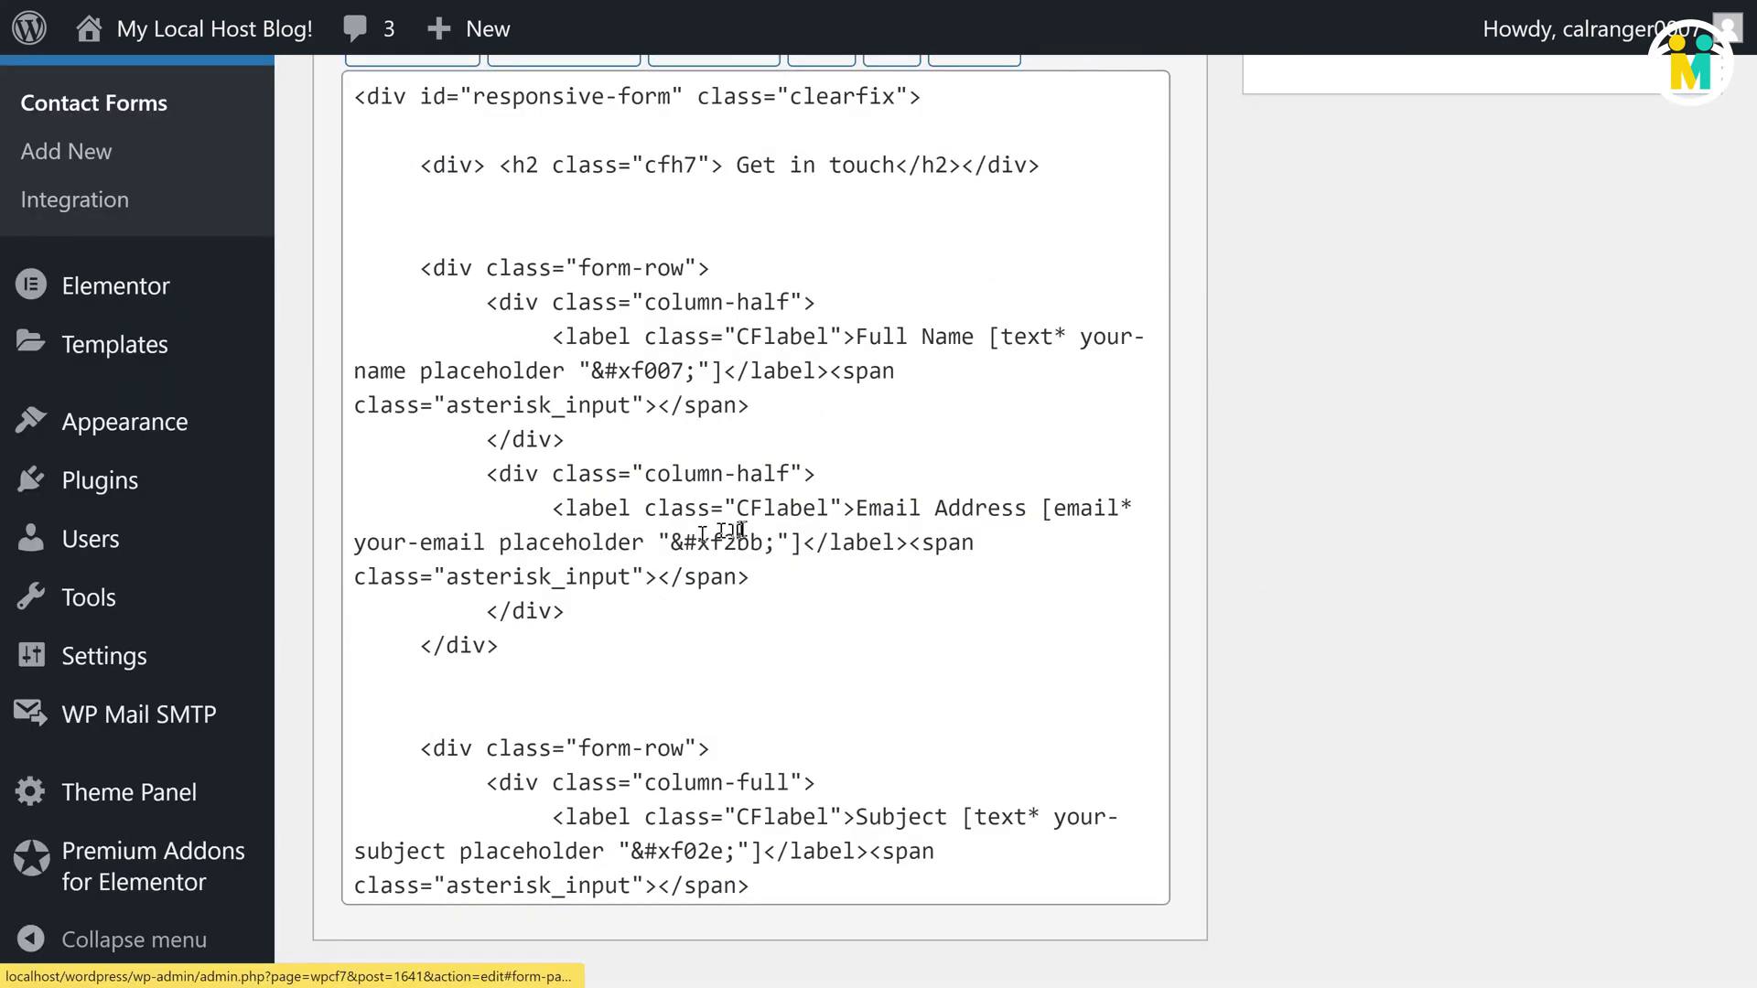
pyautogui.scroll(-5, 757, 528)
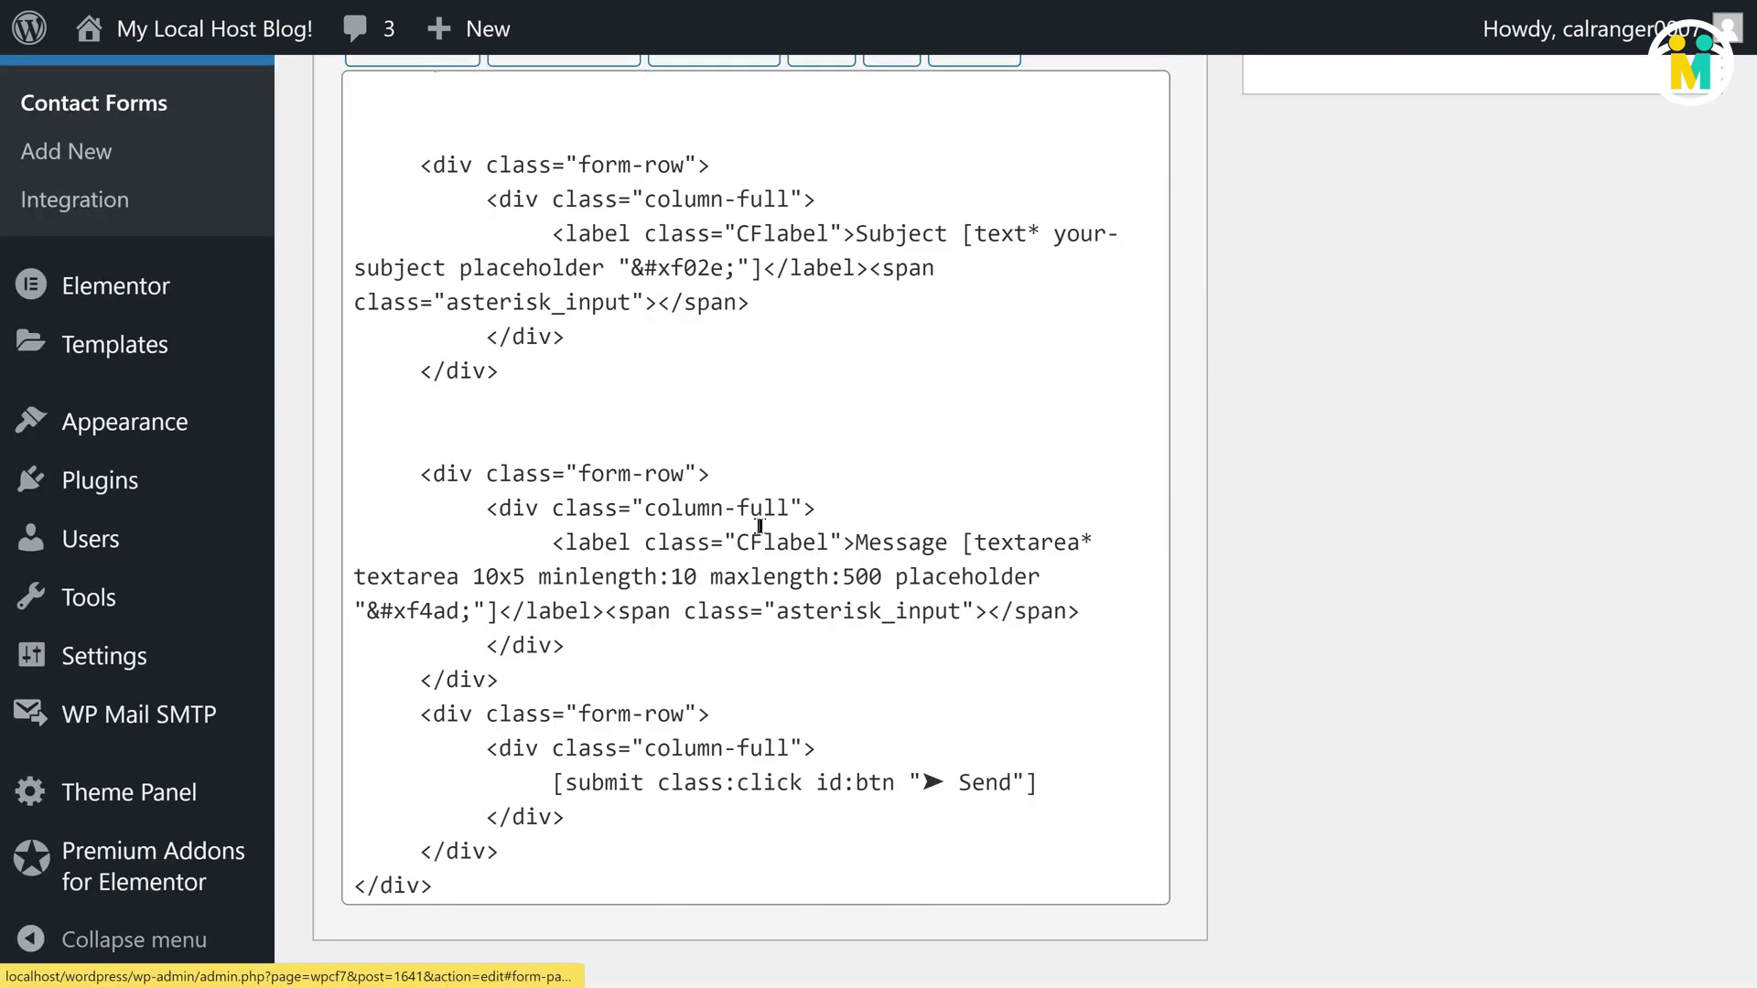
pyautogui.moveTo(965, 541); pyautogui.dragTo(1080, 542)
pyautogui.hotkey('ctrl', 'c')
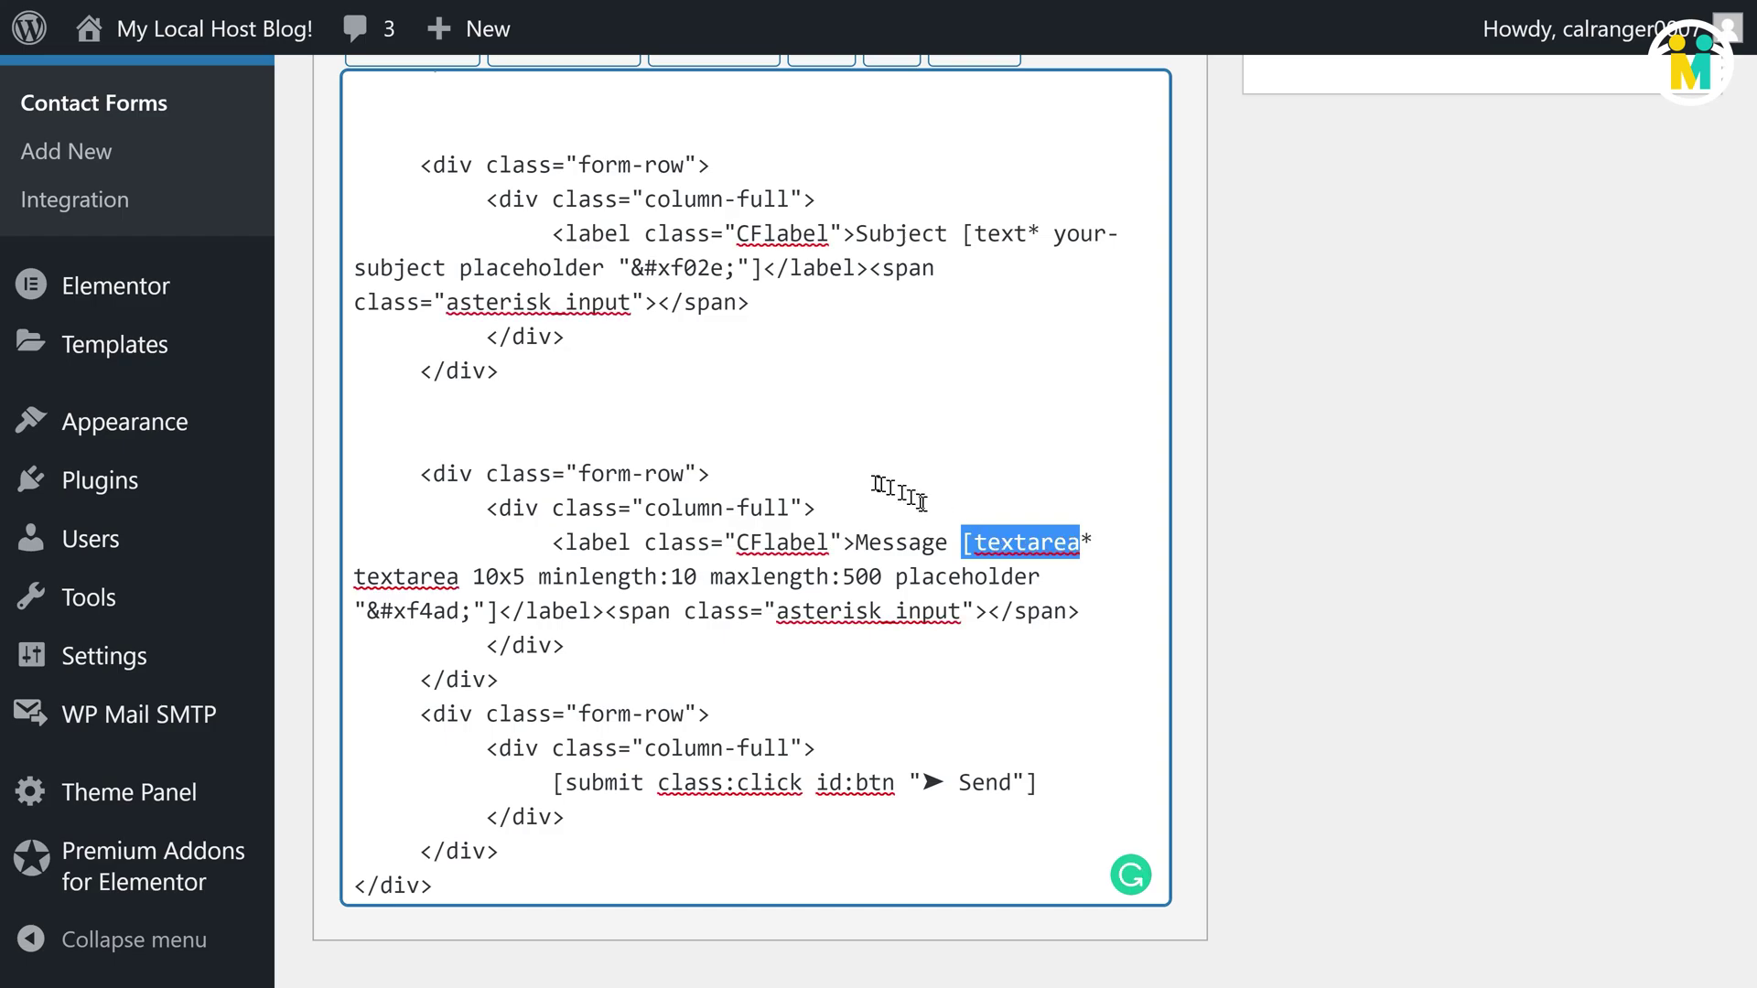
pyautogui.scroll(10, 902, 486)
pyautogui.click(495, 345)
pyautogui.scroll(-6, 640, 412)
pyautogui.moveTo(732, 400); pyautogui.dragTo(689, 402)
pyautogui.hotkey('ctrl', 'v')
# Step: Examine the message body's closing site tags, the file attachments field and the Mail (2) autoresponder option
pyautogui.moveTo(560, 503); pyautogui.dragTo(853, 502)
pyautogui.moveTo(730, 537); pyautogui.dragTo(568, 536)
pyautogui.moveTo(915, 538); pyautogui.dragTo(752, 540)
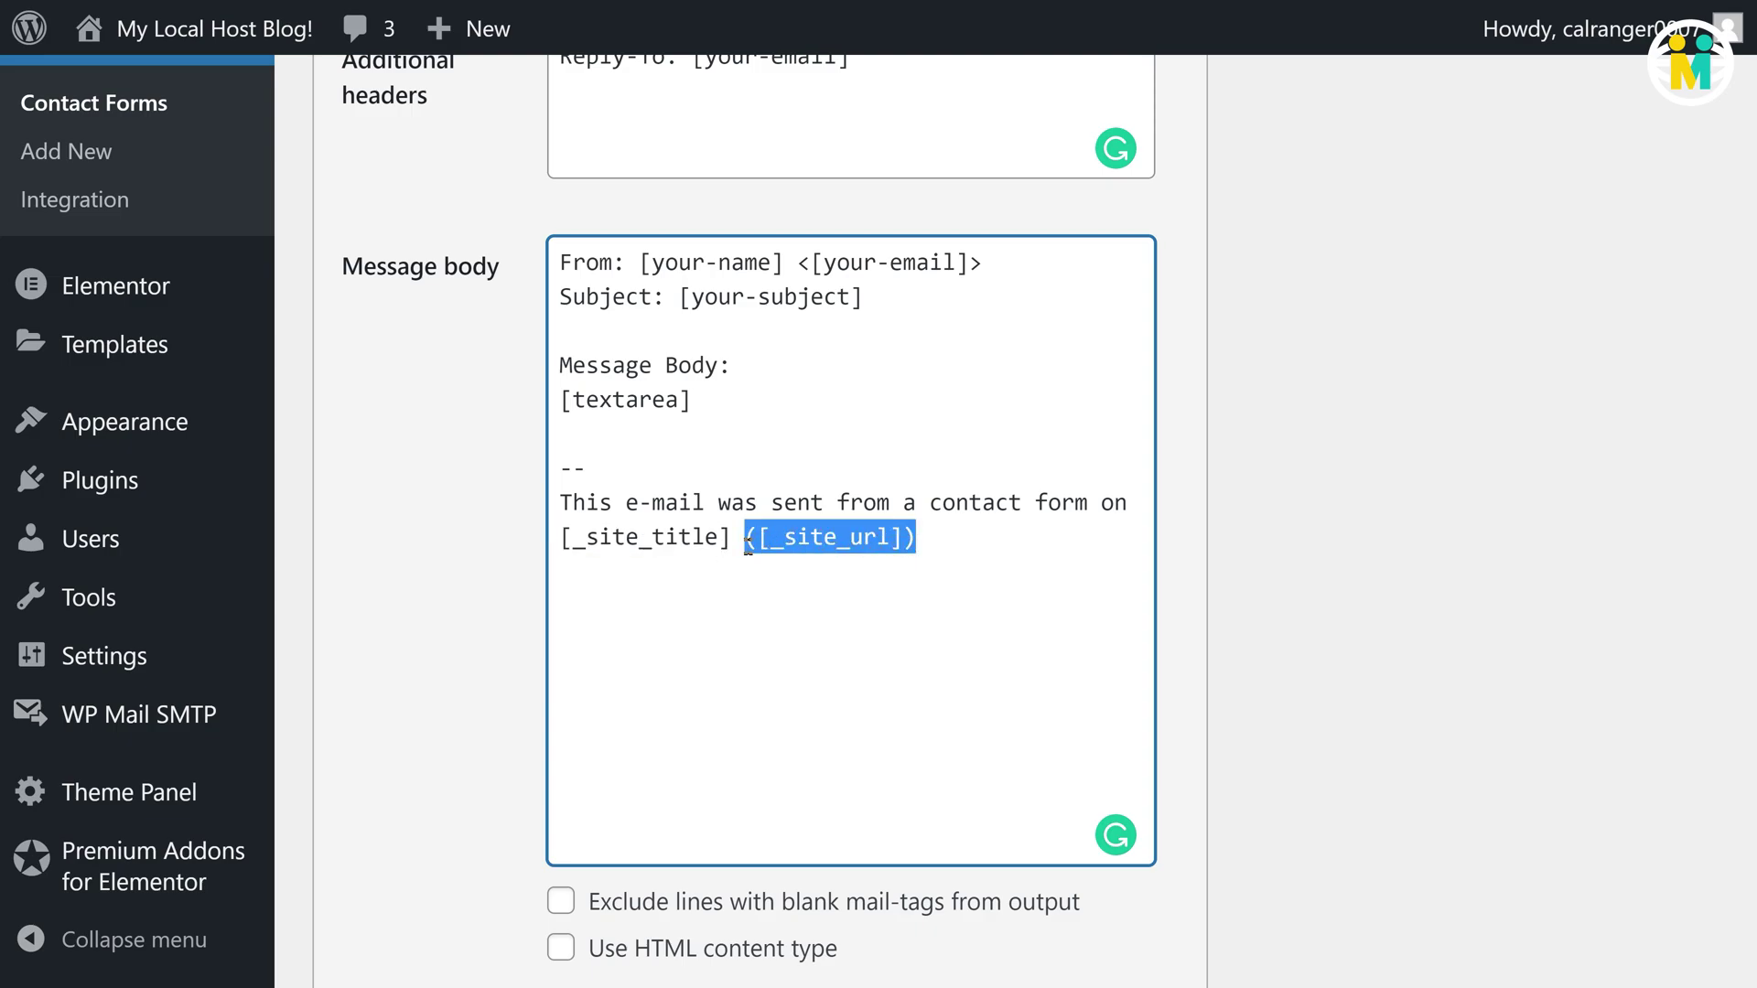
pyautogui.scroll(-2, 743, 636)
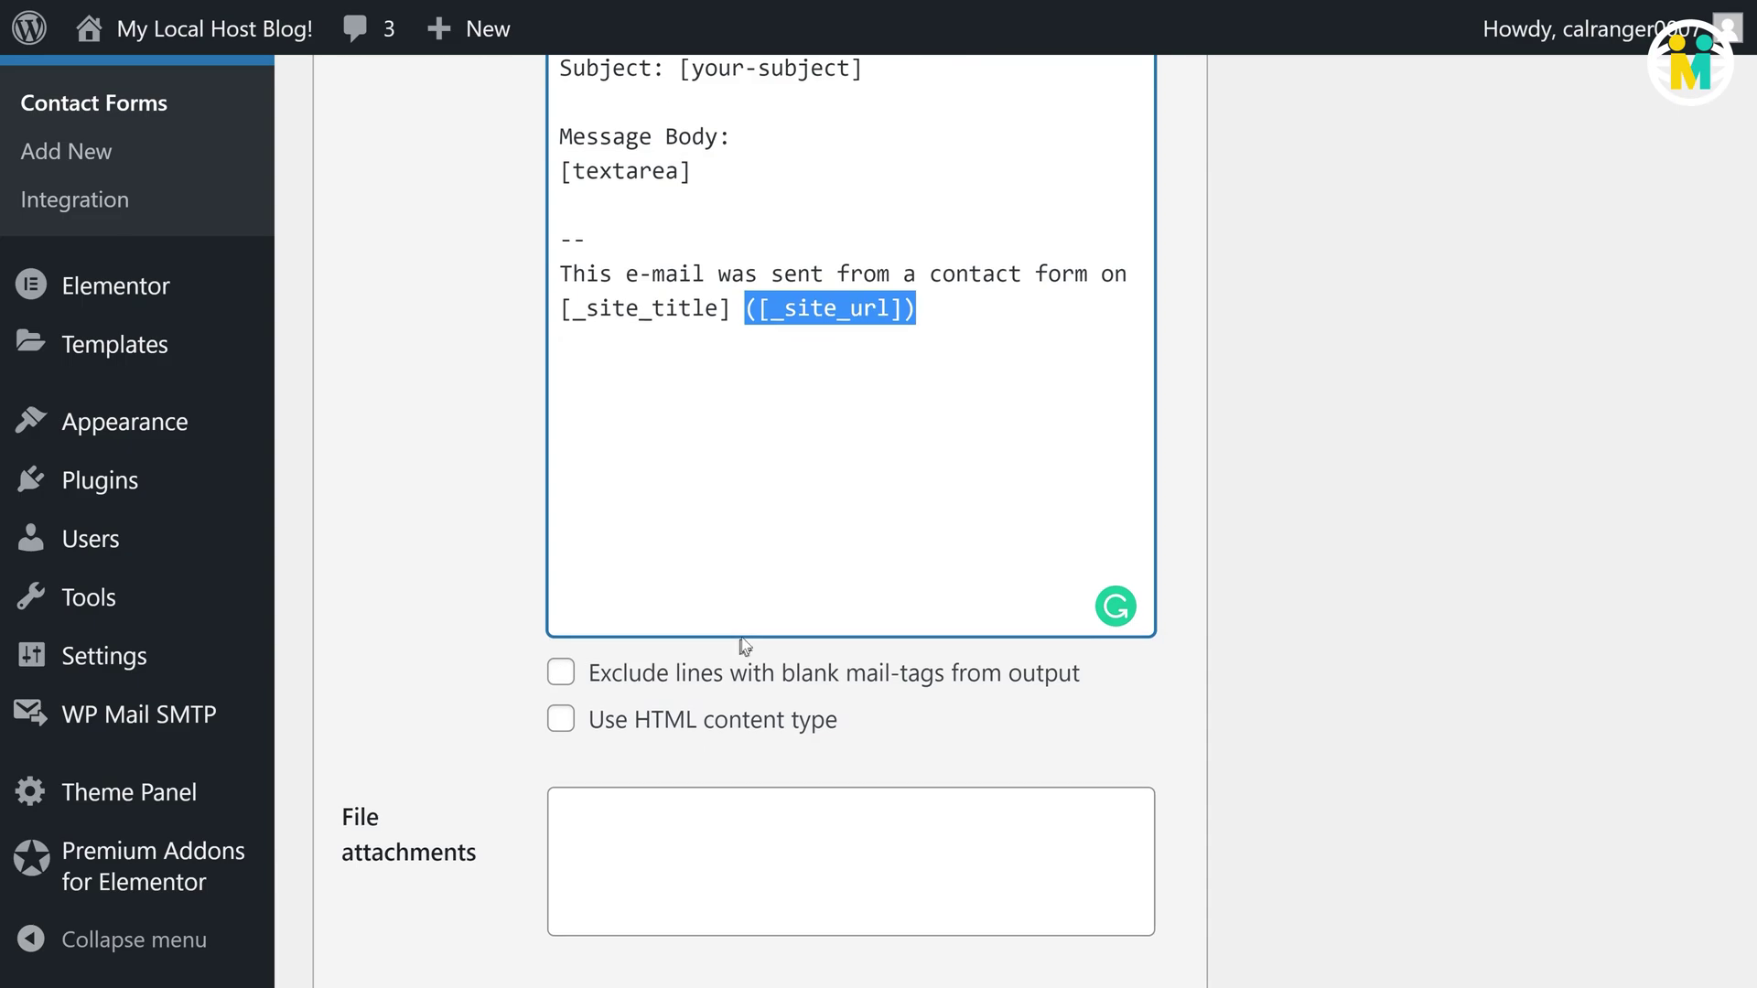
pyautogui.scroll(-2, 759, 609)
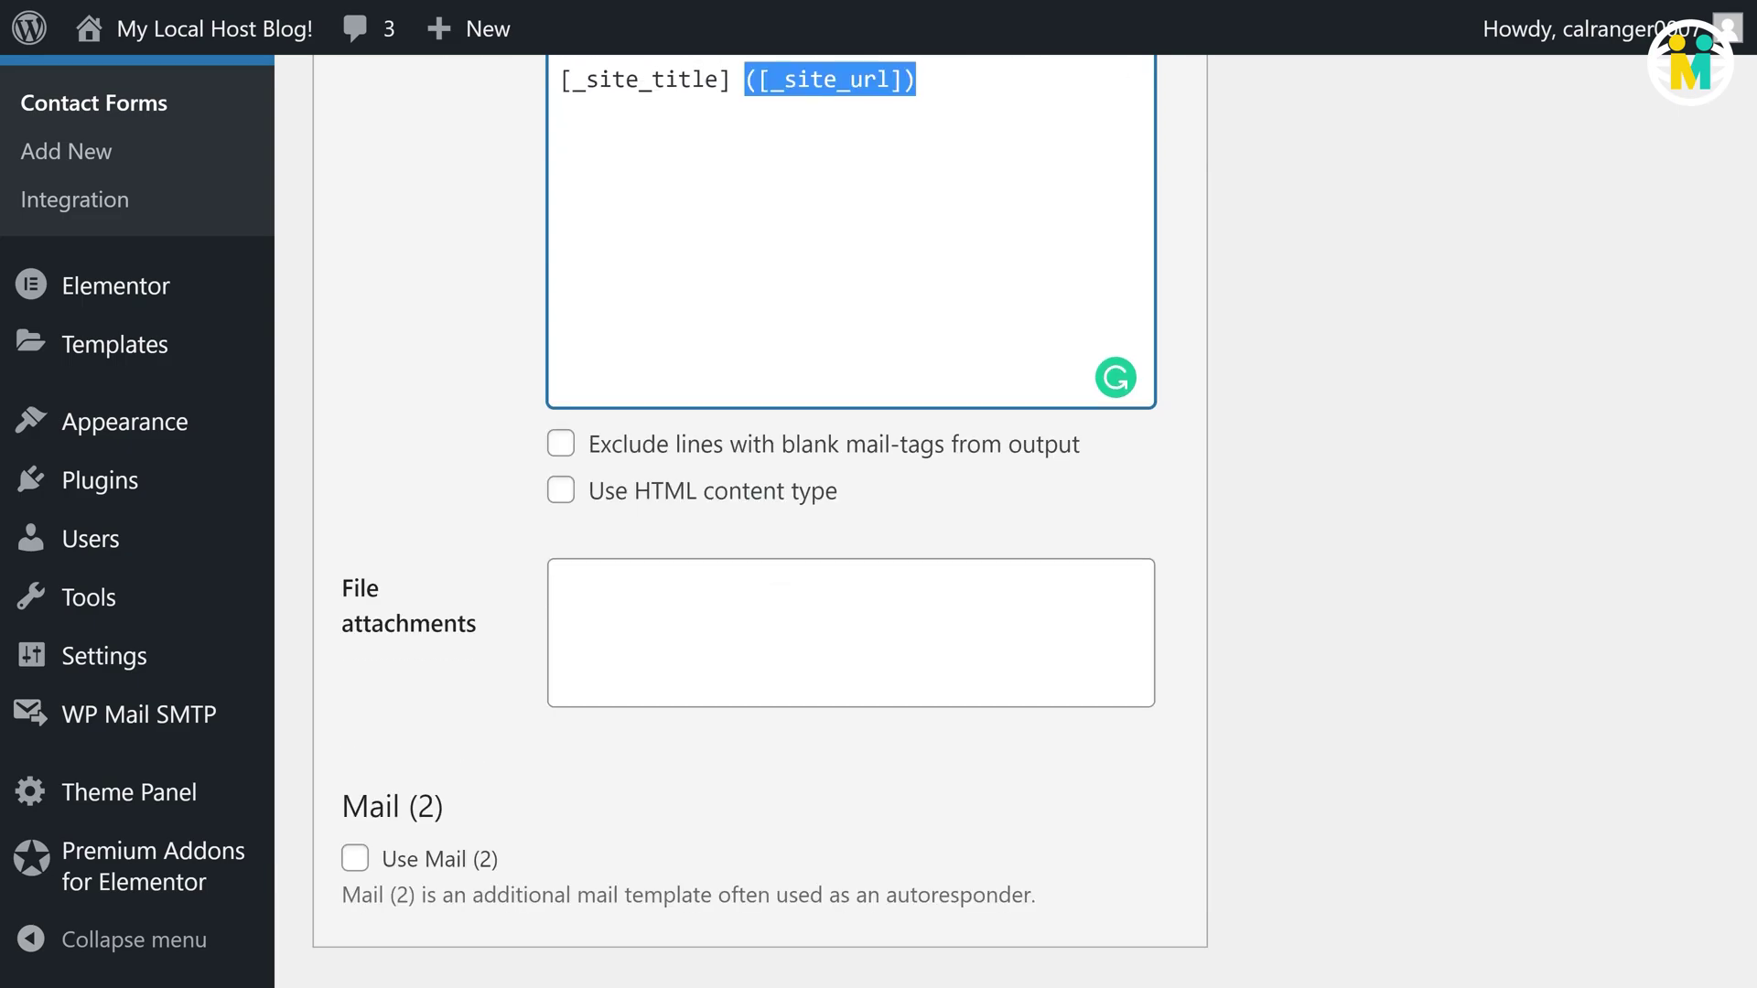
pyautogui.click(631, 592)
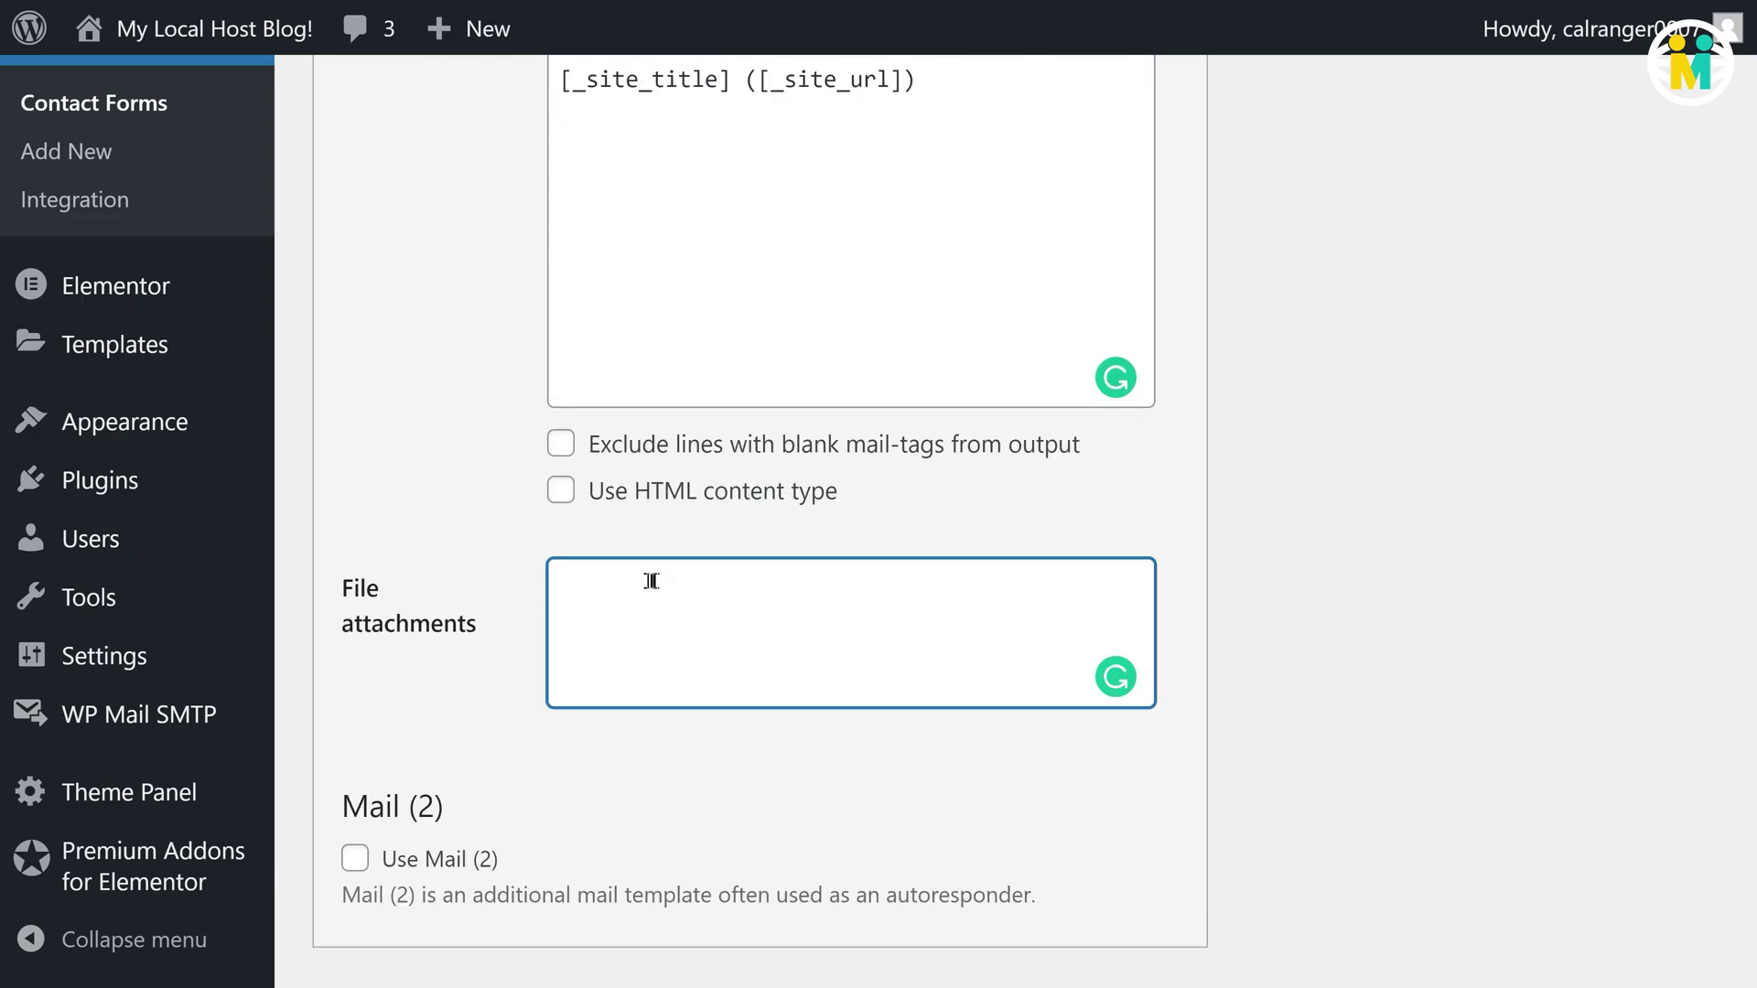
pyautogui.click(357, 860)
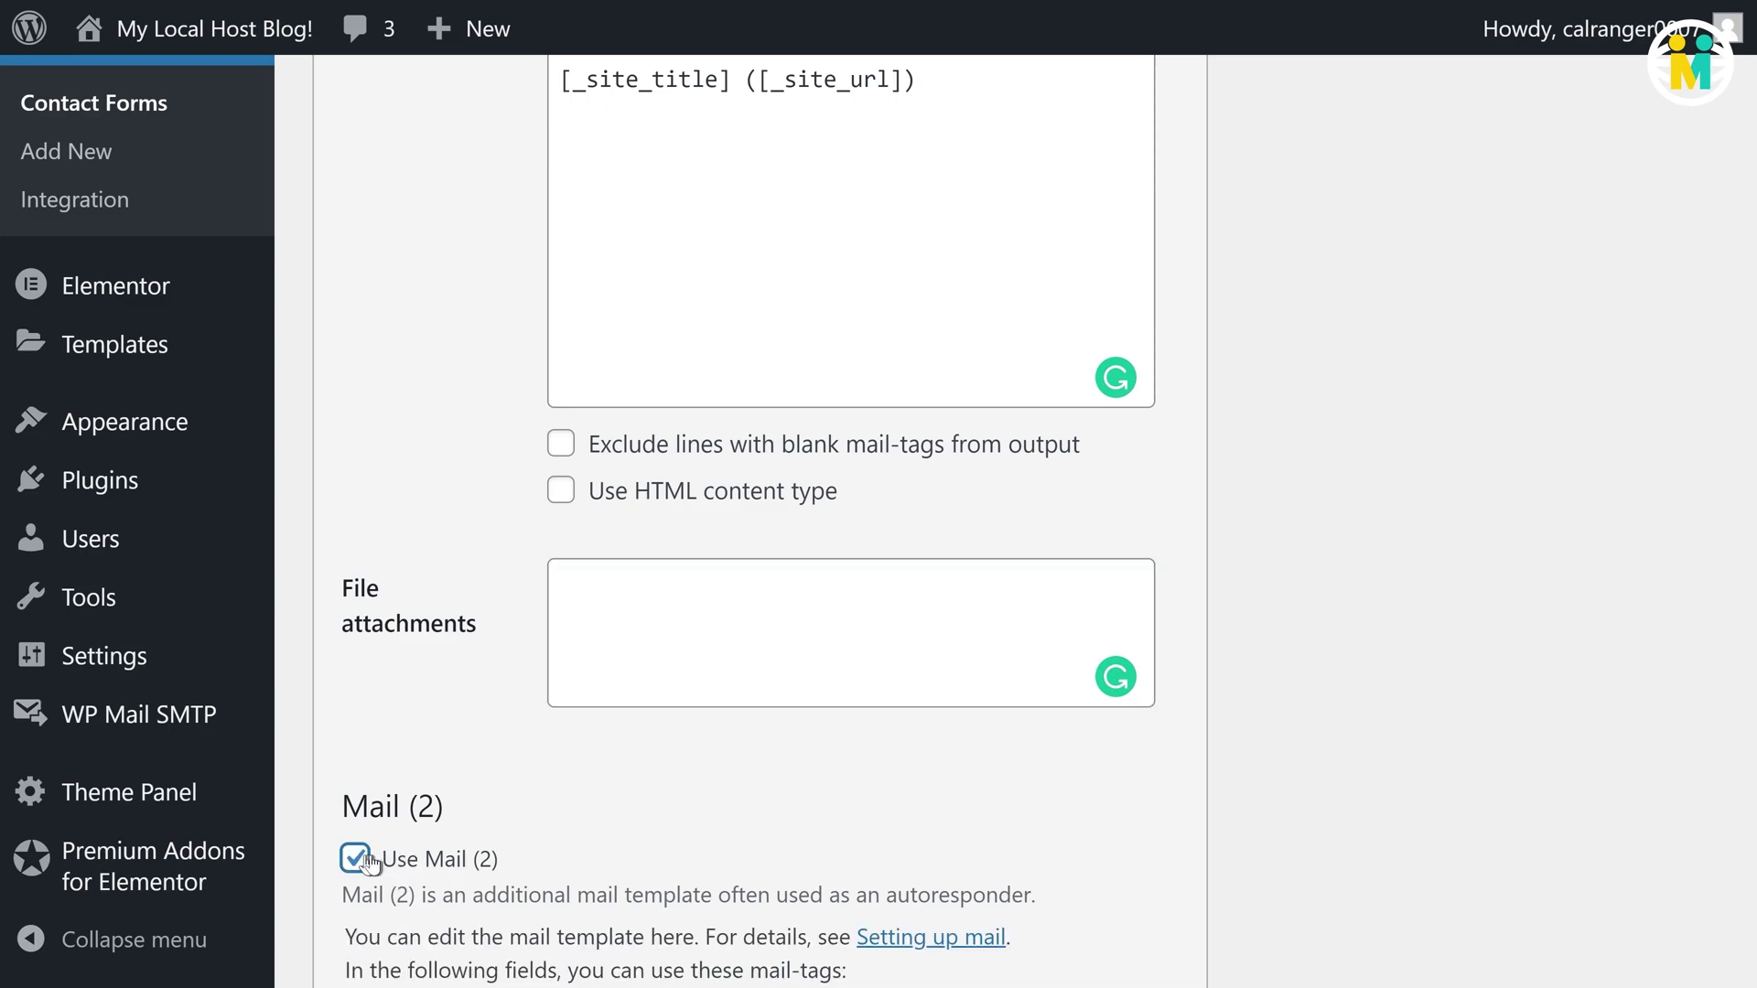
pyautogui.click(355, 858)
pyautogui.moveTo(344, 898); pyautogui.dragTo(1068, 931)
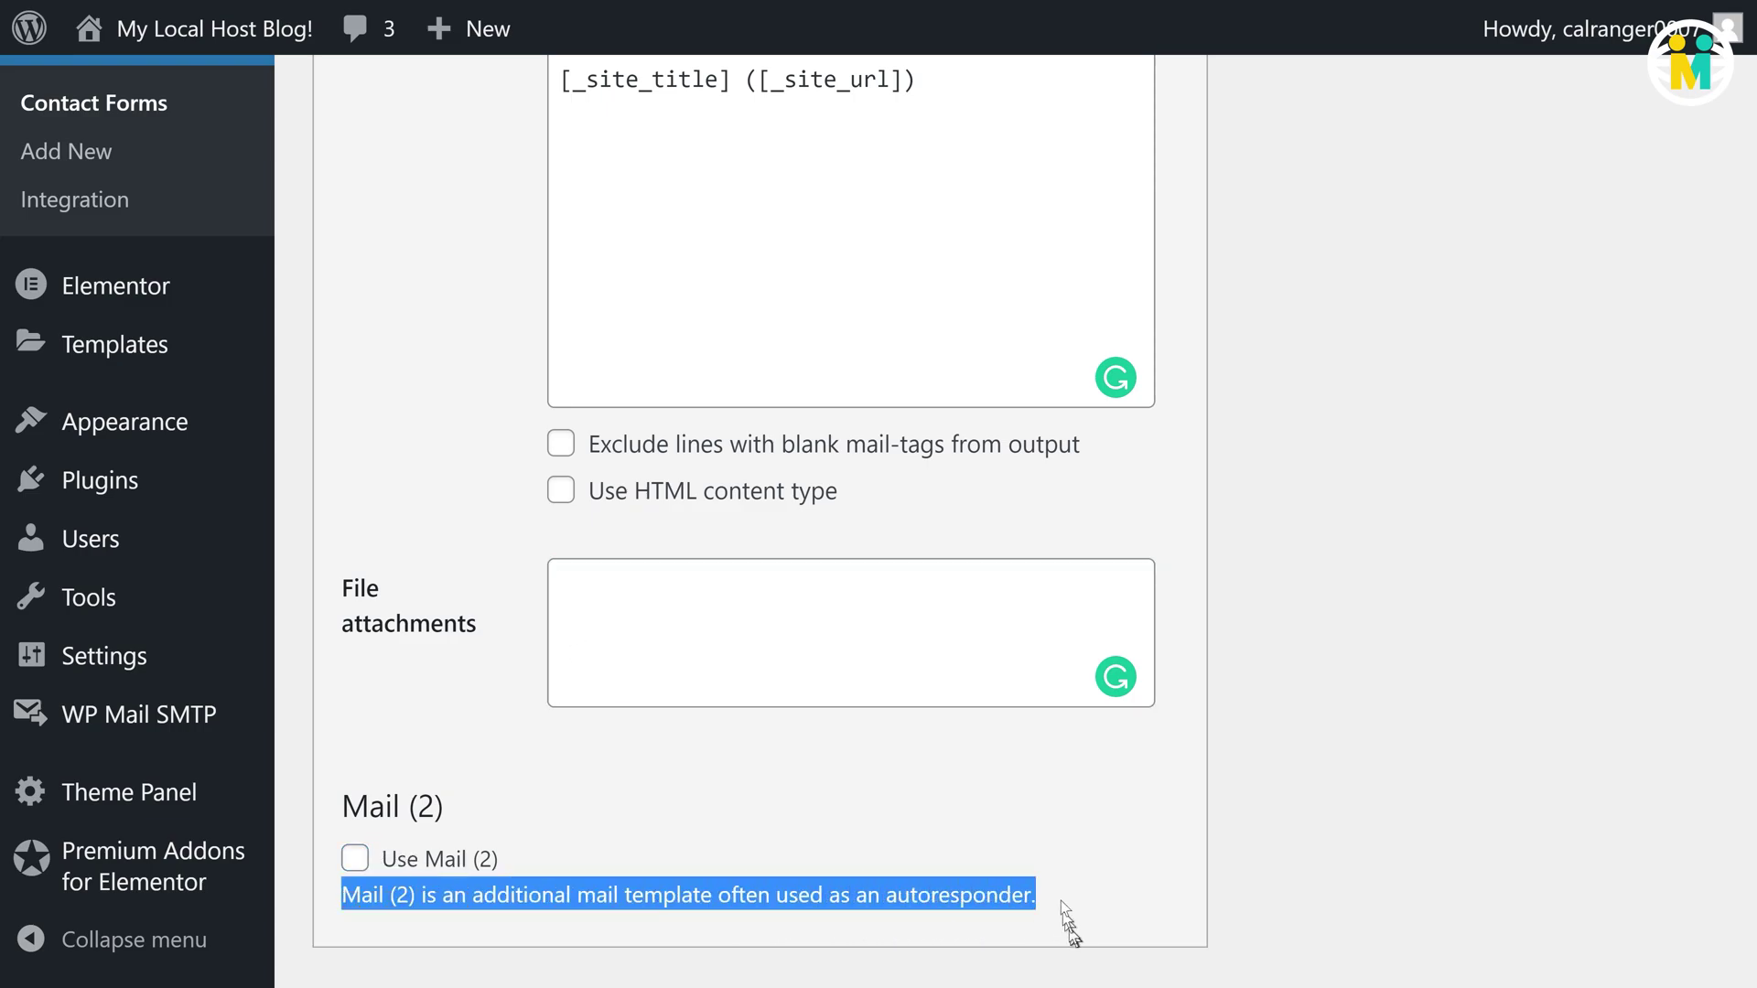
pyautogui.scroll(-1, 962, 821)
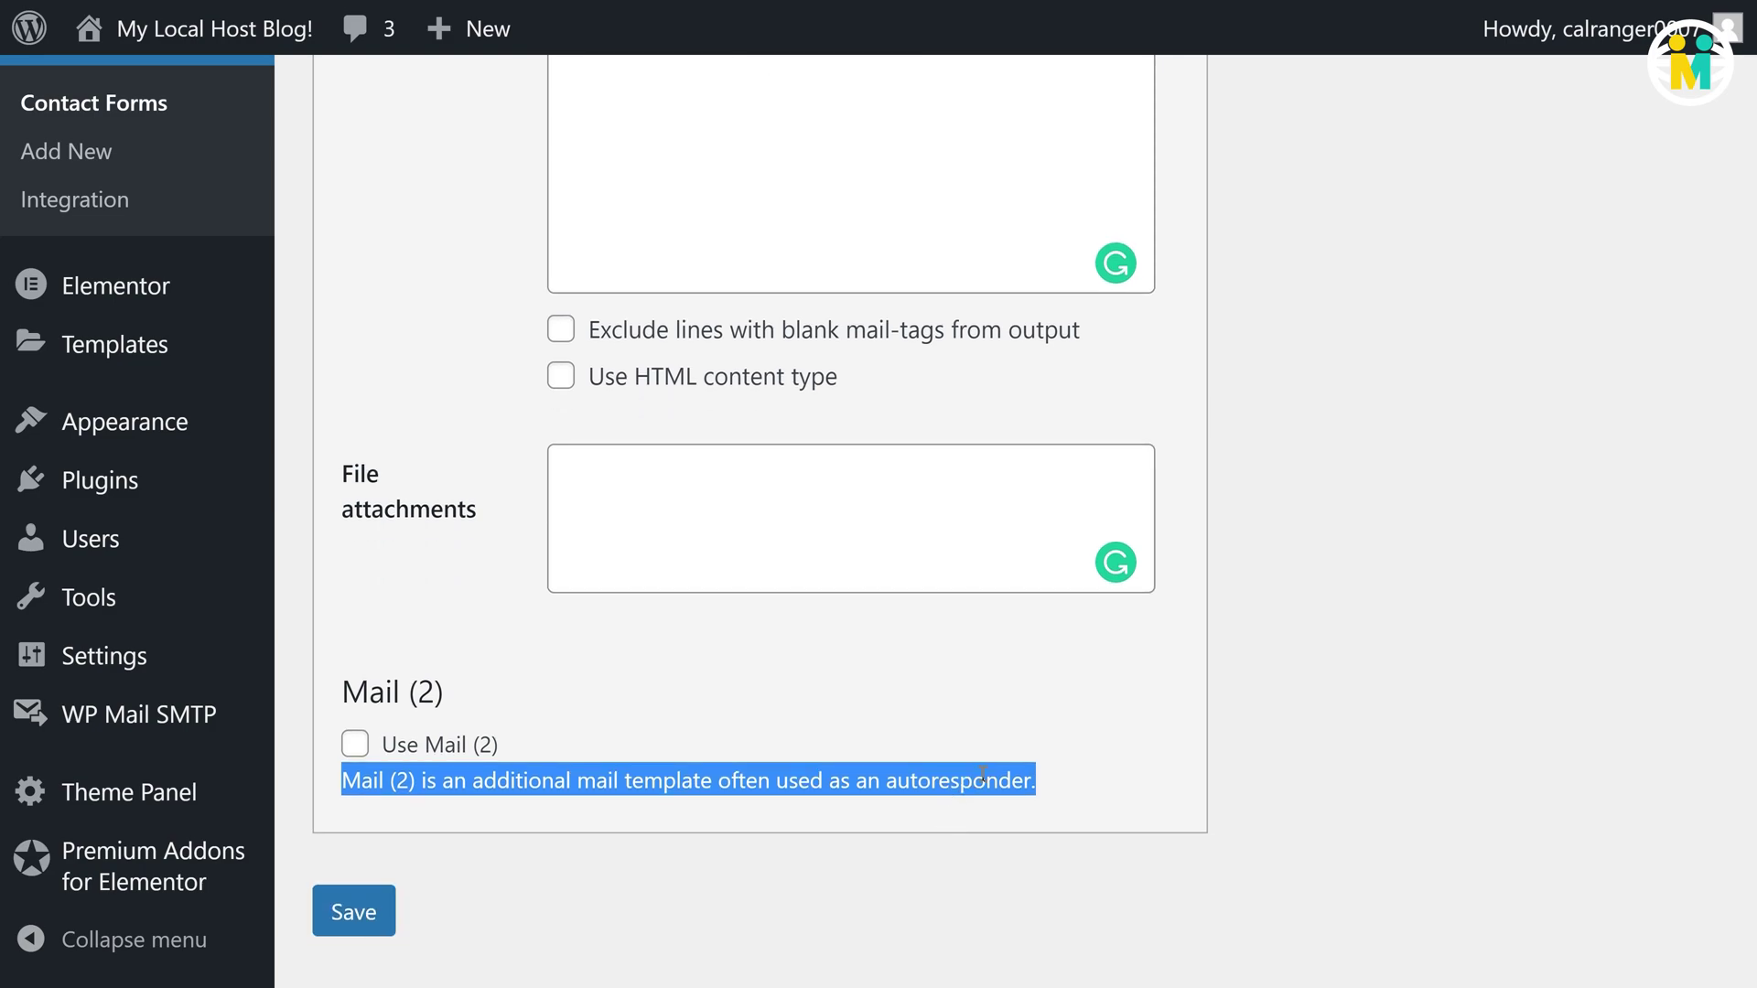
pyautogui.click(896, 734)
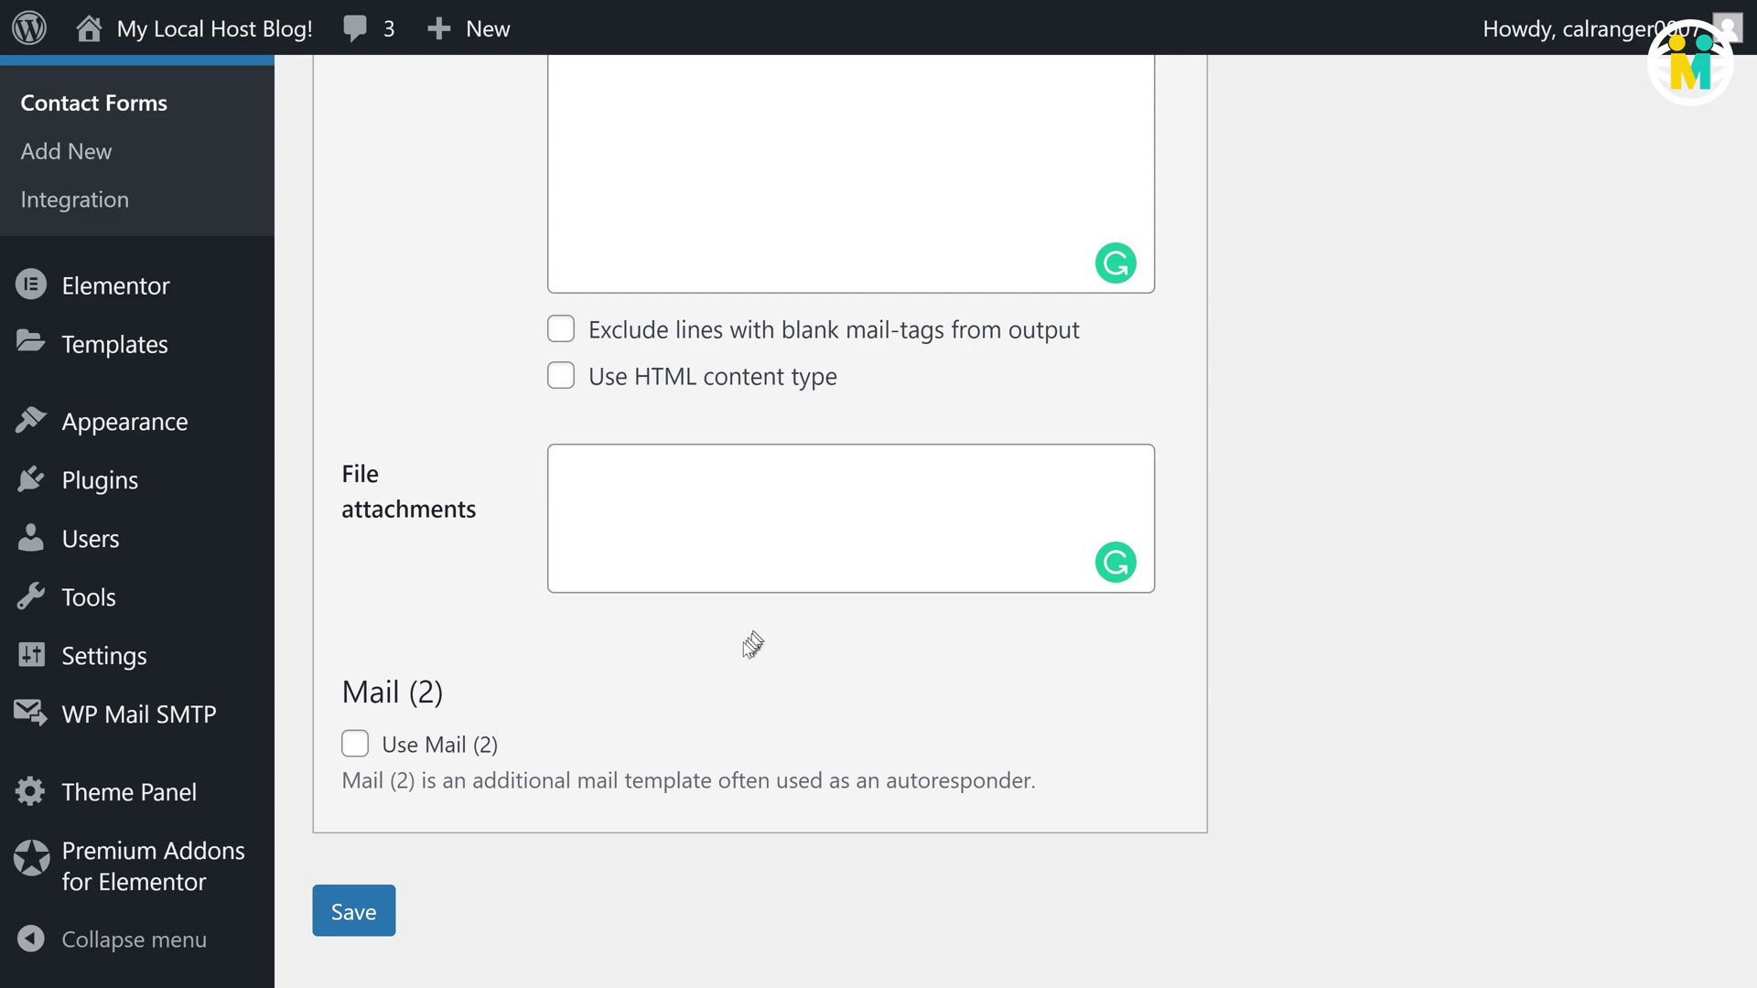
# Step: Save the contact form and open the website separately to reach its Get in touch form
pyautogui.click(353, 912)
pyautogui.moveTo(543, 194); pyautogui.dragTo(349, 211)
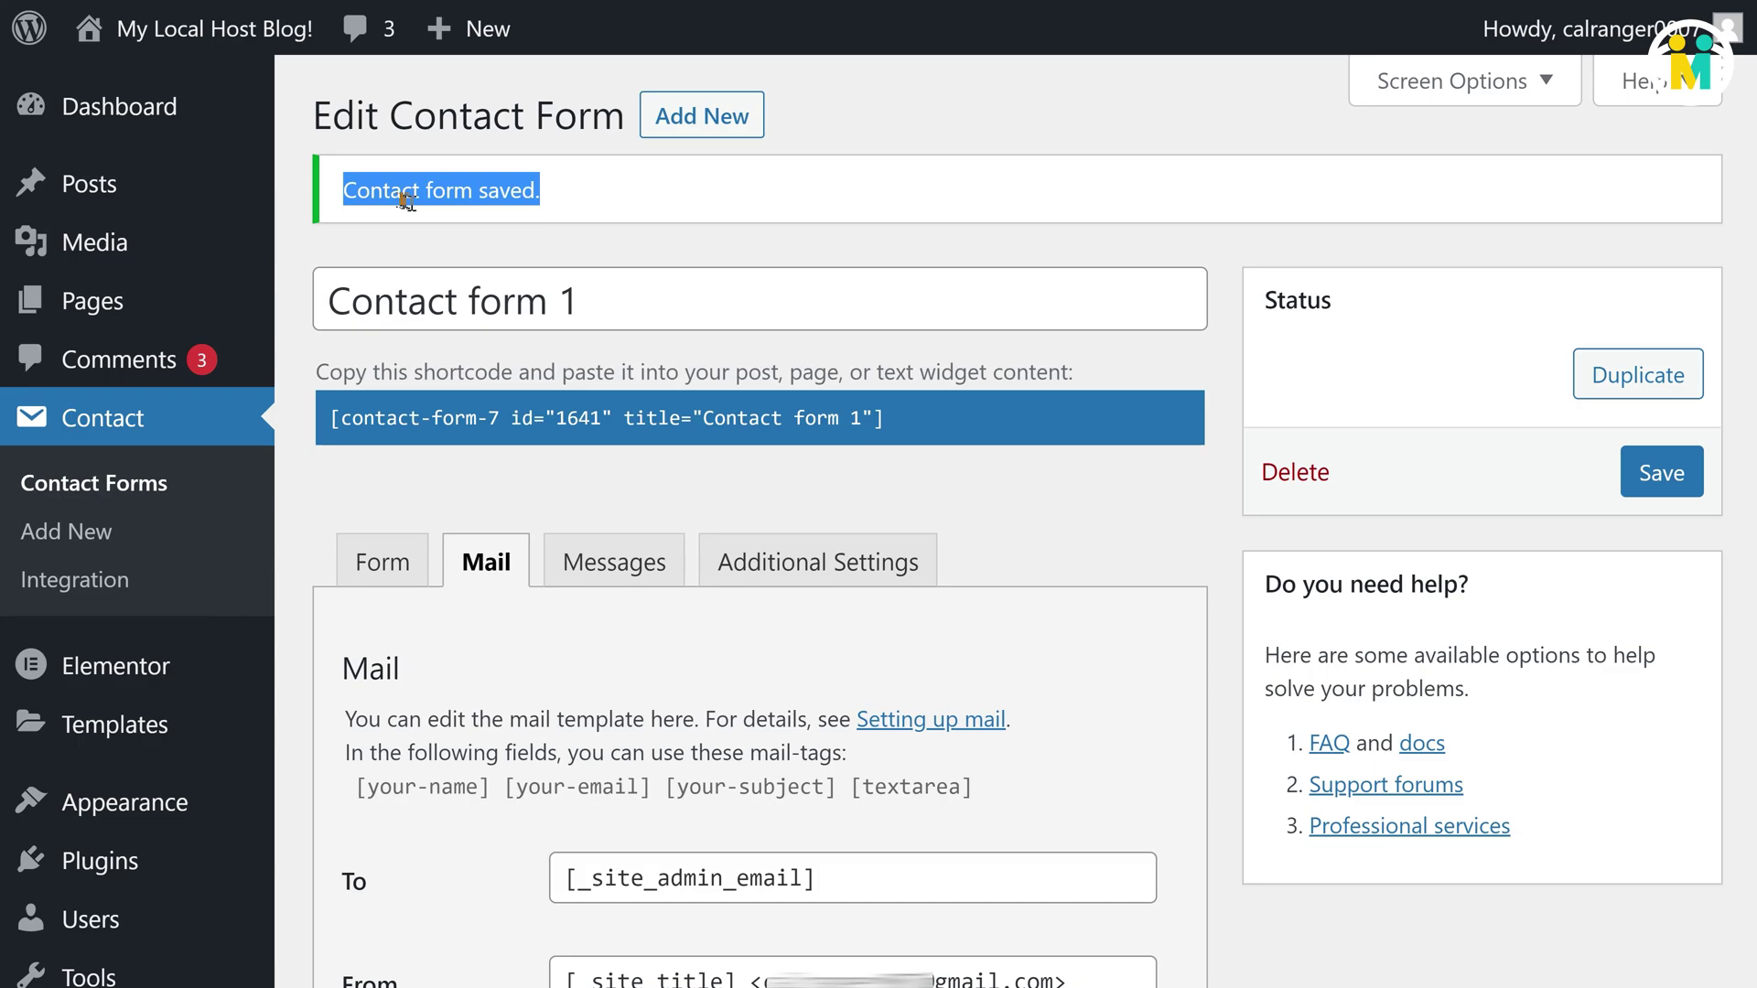
pyautogui.moveTo(206, 41)
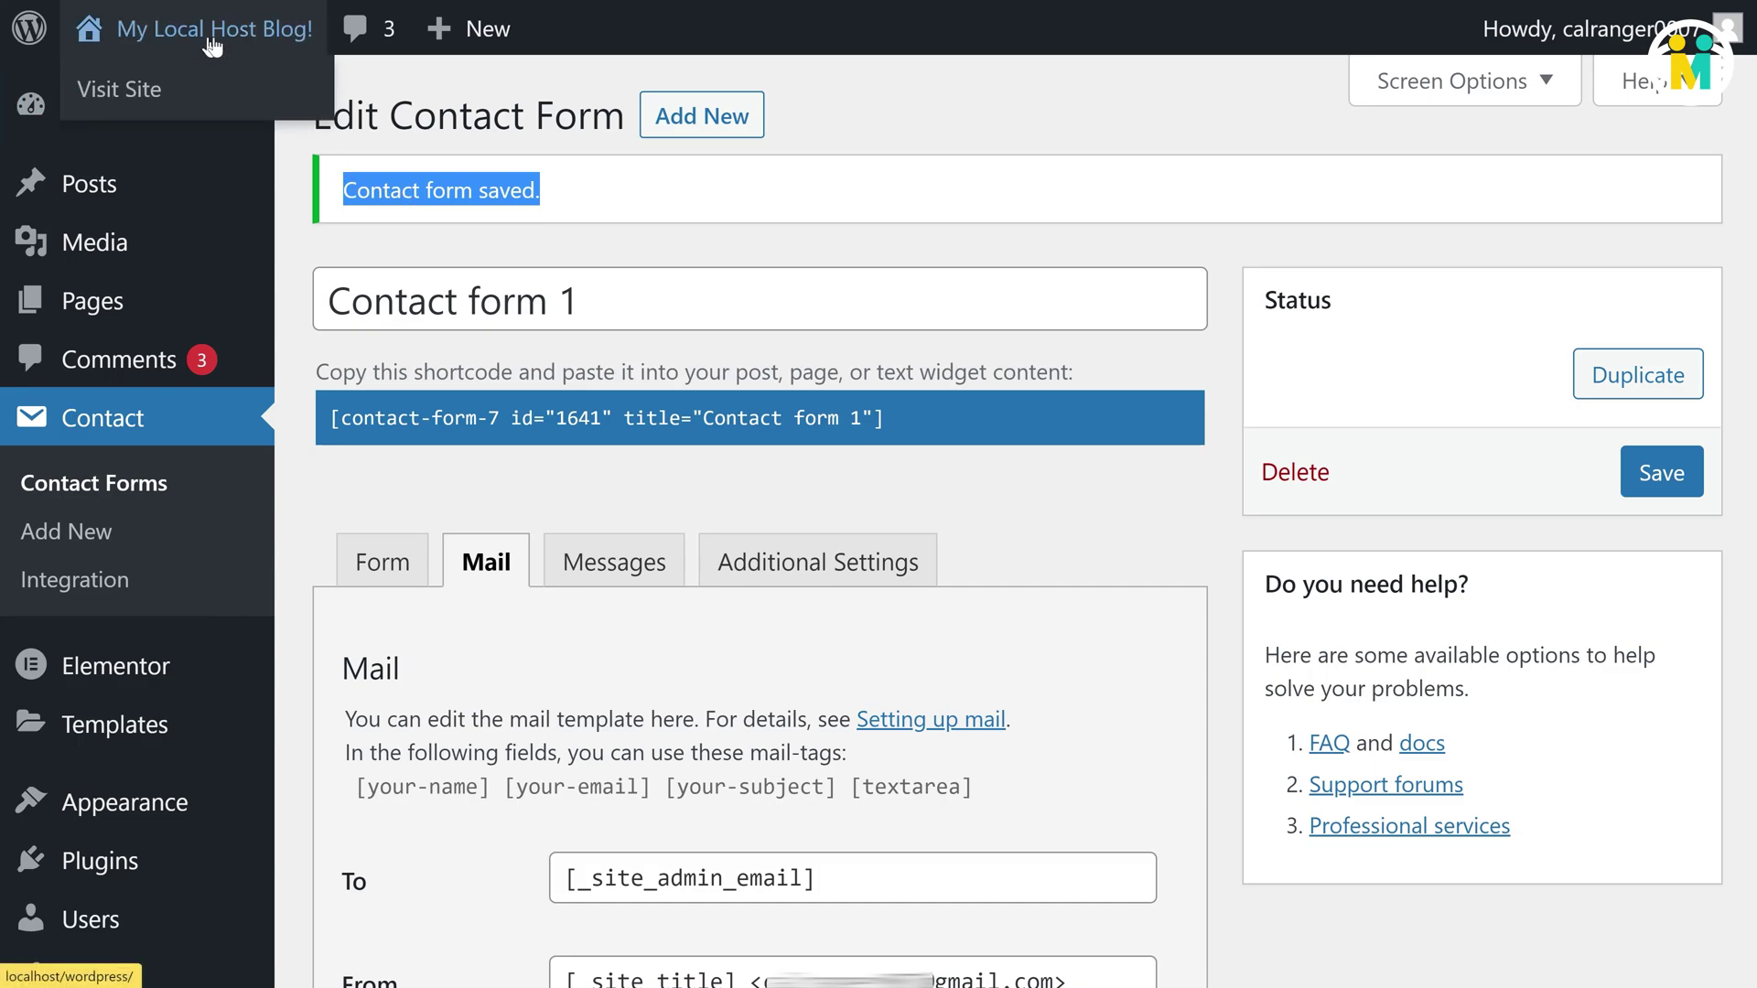
pyautogui.rightClick(144, 94)
pyautogui.click(196, 106)
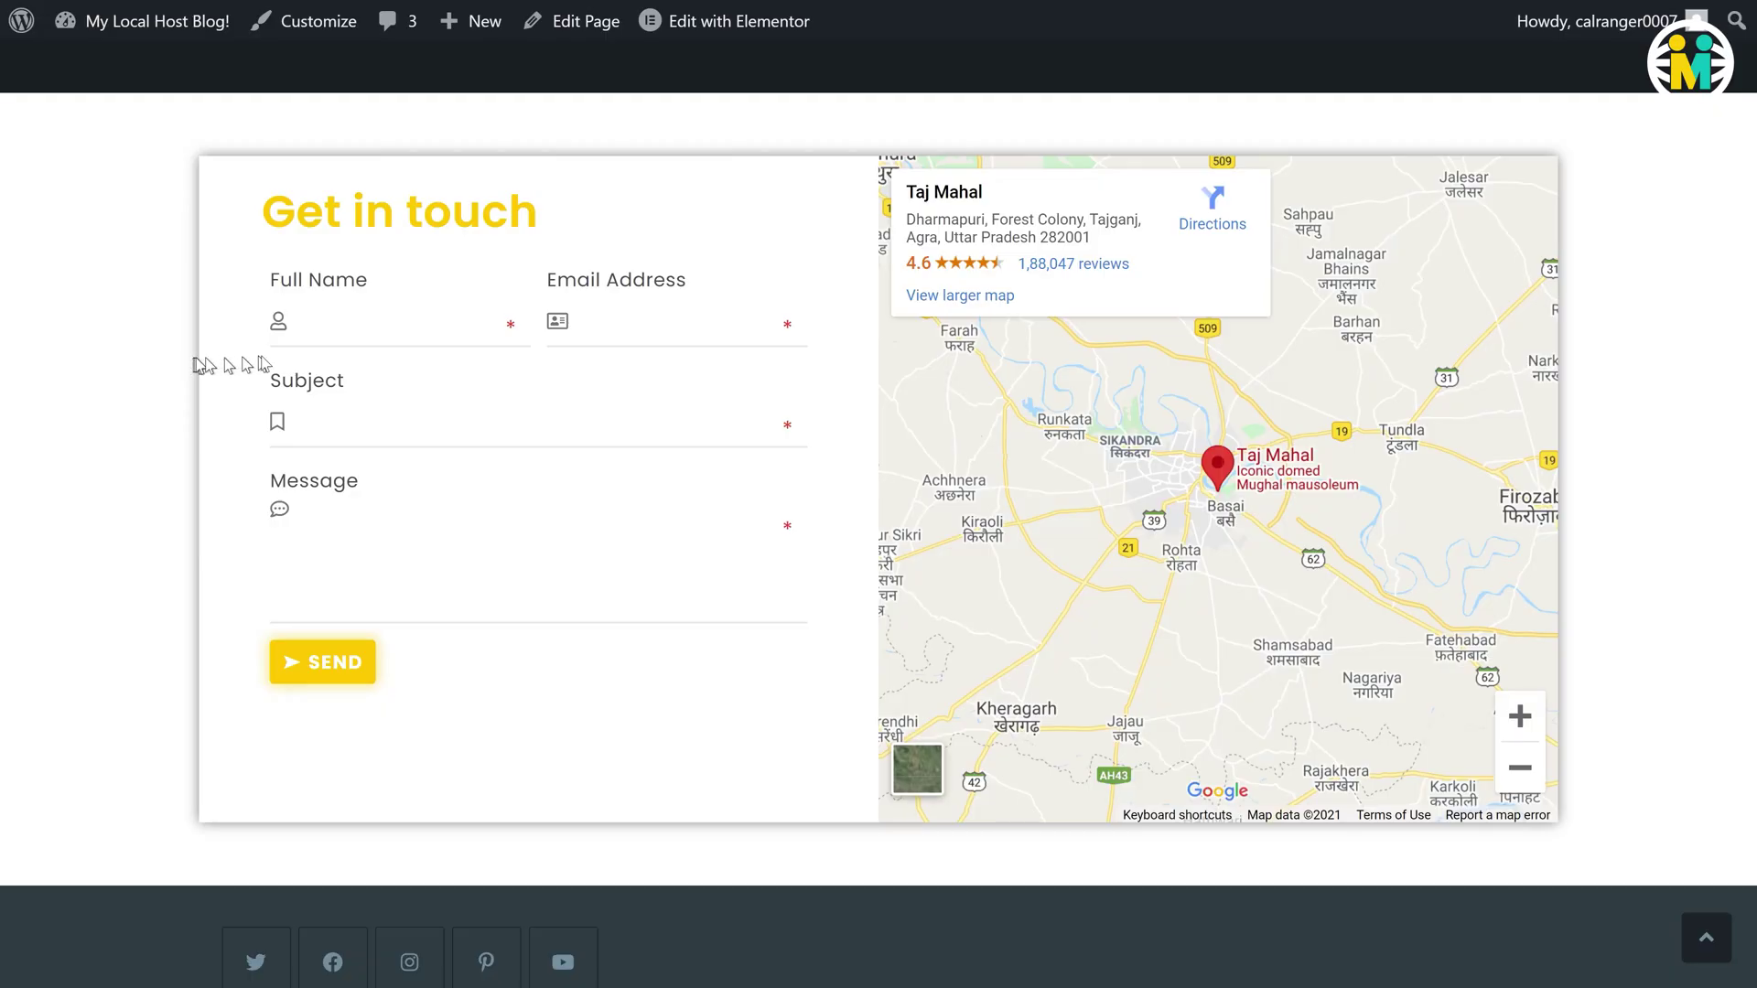
# Step: Send the Get in touch form with a sample full name and email address, the subject "my message subject" and a Lorem ipsum message
pyautogui.click(291, 332)
pyautogui.write('my name')
pyautogui.press('Tab')
pyautogui.write('myemail')
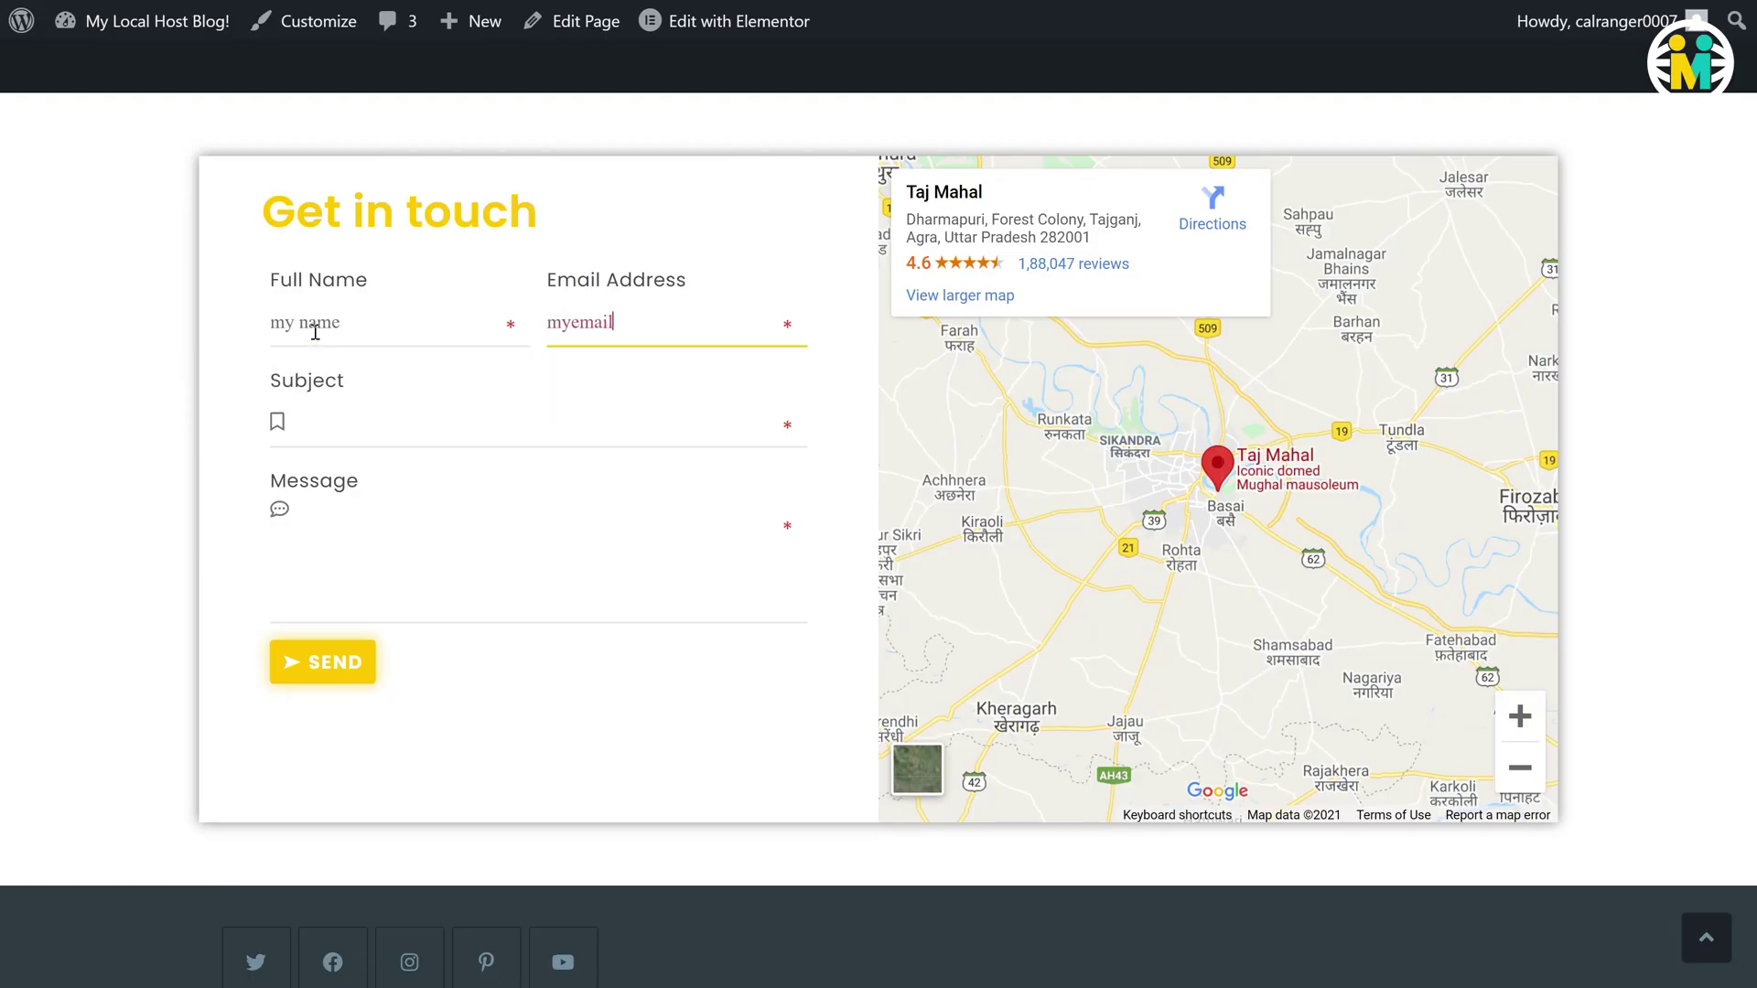
pyautogui.write('@example.com')
pyautogui.press('Tab')
pyautogui.write('my')
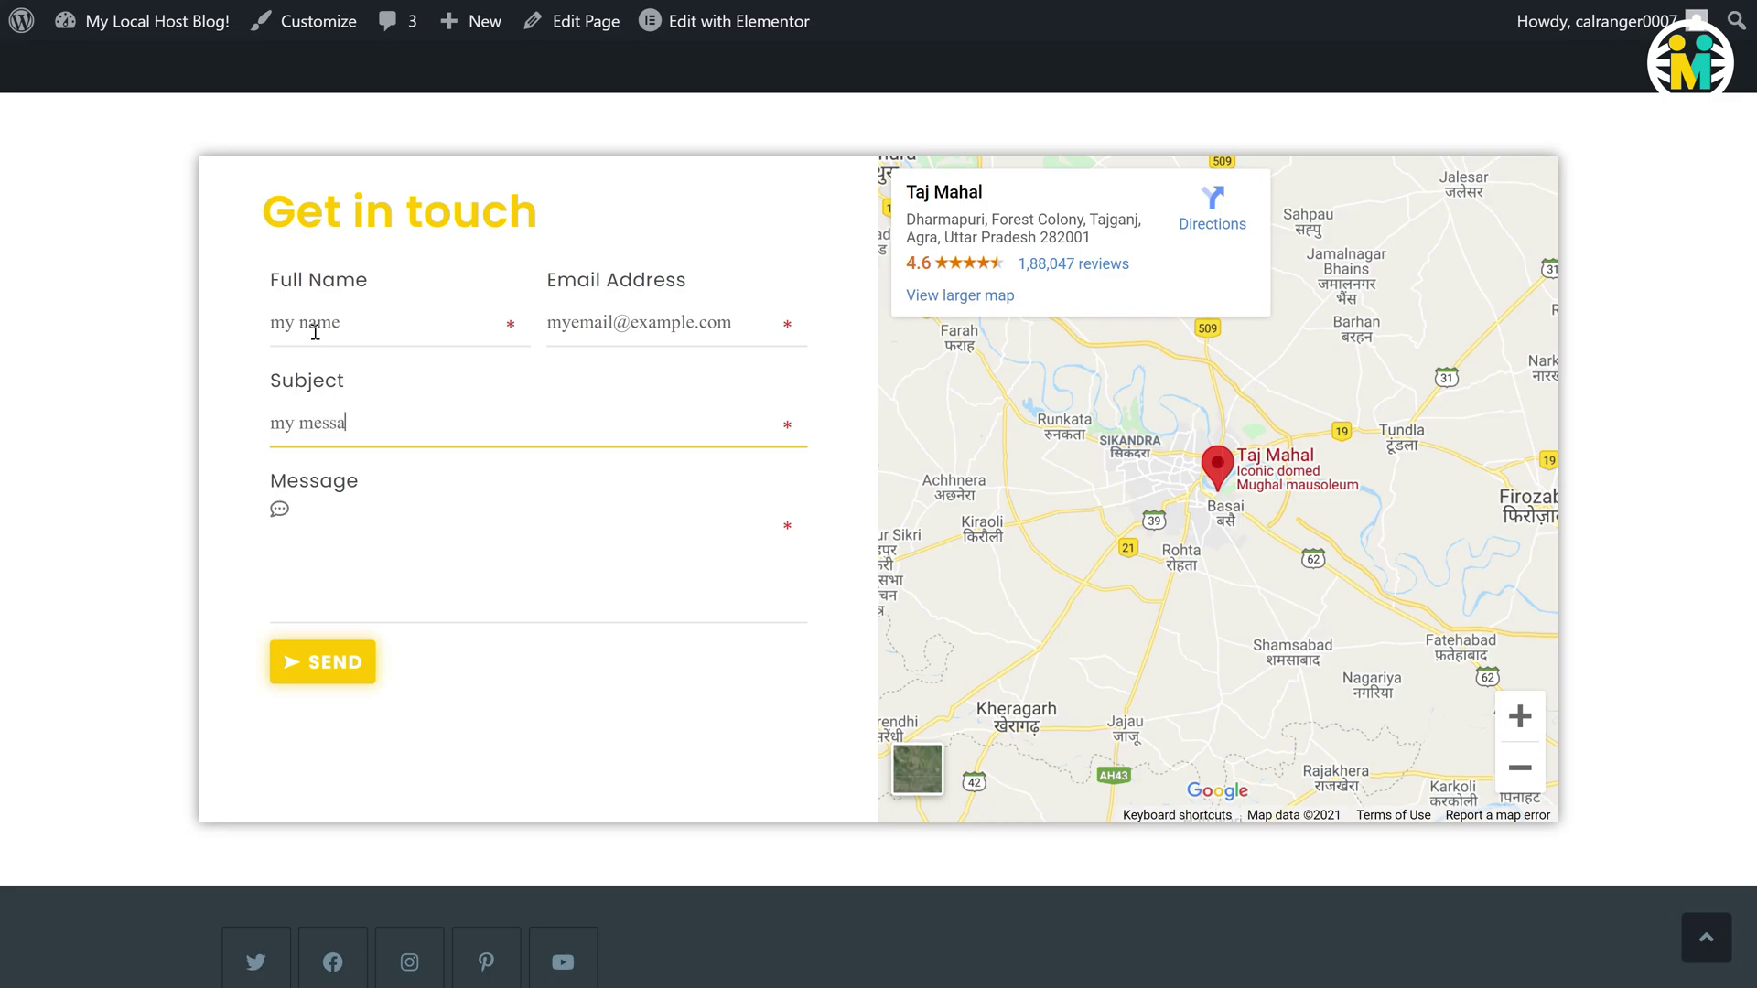
pyautogui.press('Tab')
pyautogui.write('"Lorem ipsum dolor sit amet, consectetur adipiscing elit, sed do eiusmod tempor incididunt ut labore et dolore magna aliqua. Ut enim ad minim veniam, quis nostrud exercitation ullamco laboris nisi ut aliquip ex ea commodo consequat. Duis aute irure dolor in reprehenderit in voluptate velit esse cillum dolore eu fugiat nulla pariatur. Excepteur sint occaecat cupidatat non proident, sunt in culpa qui officia deserunt mollit anim id est laborum."')
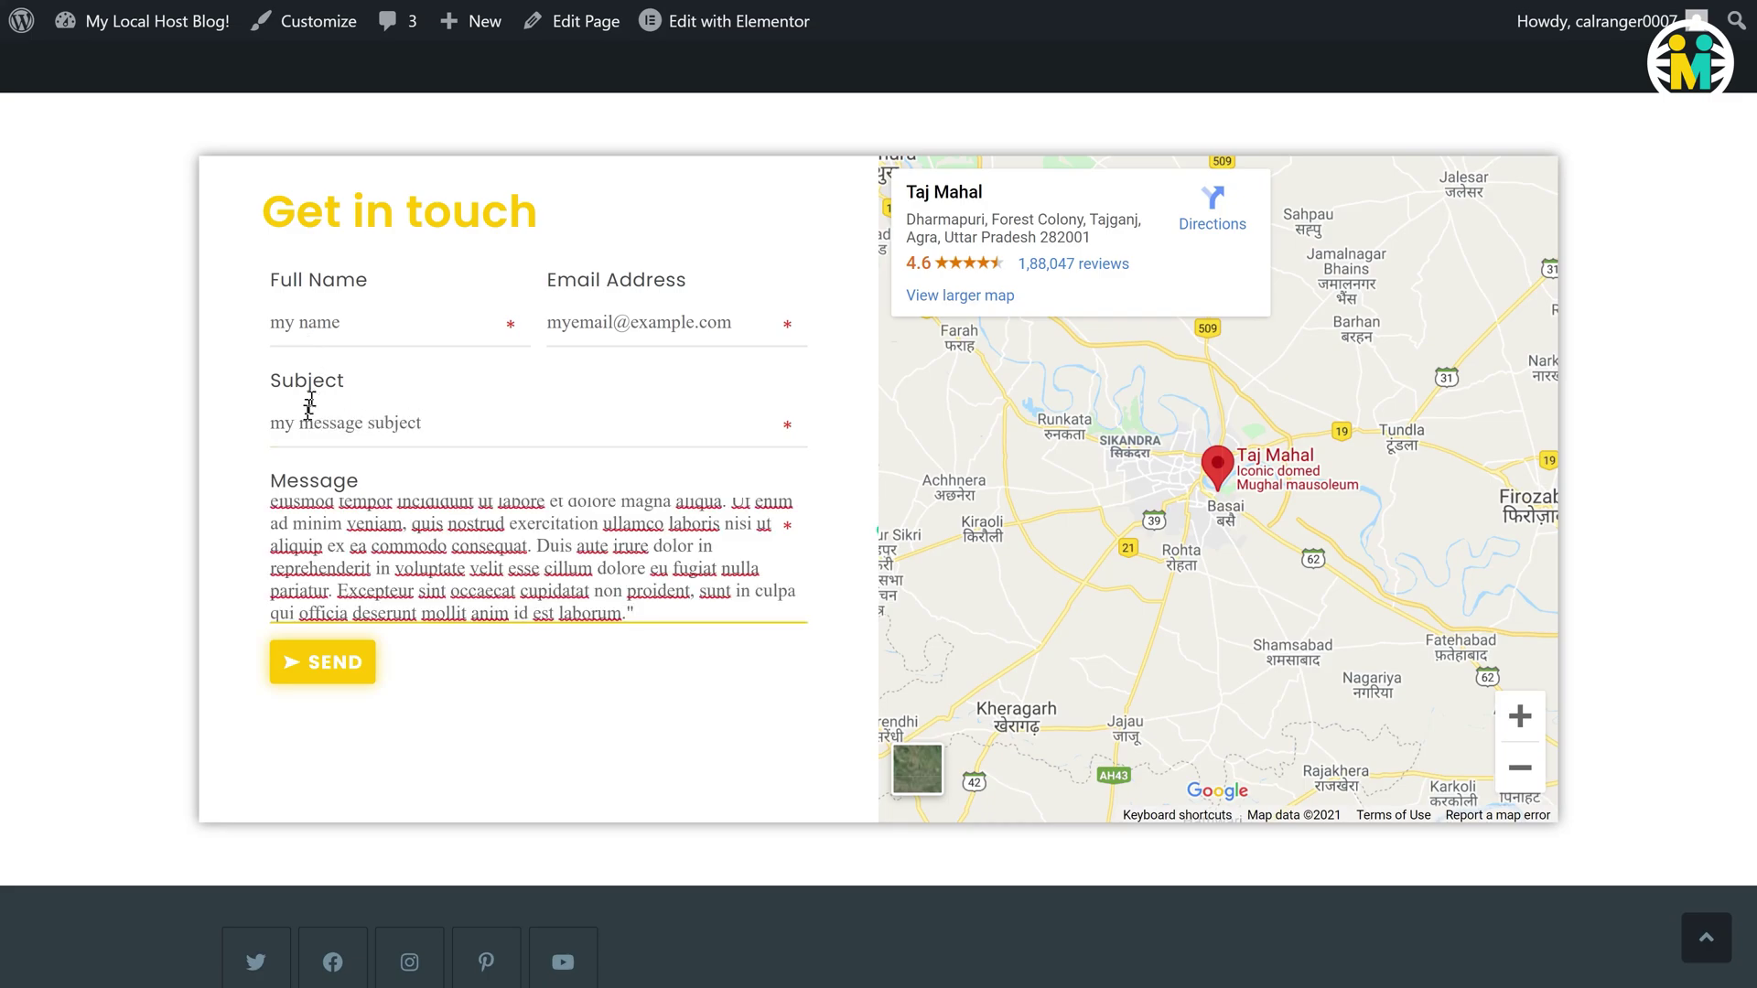
pyautogui.click(317, 660)
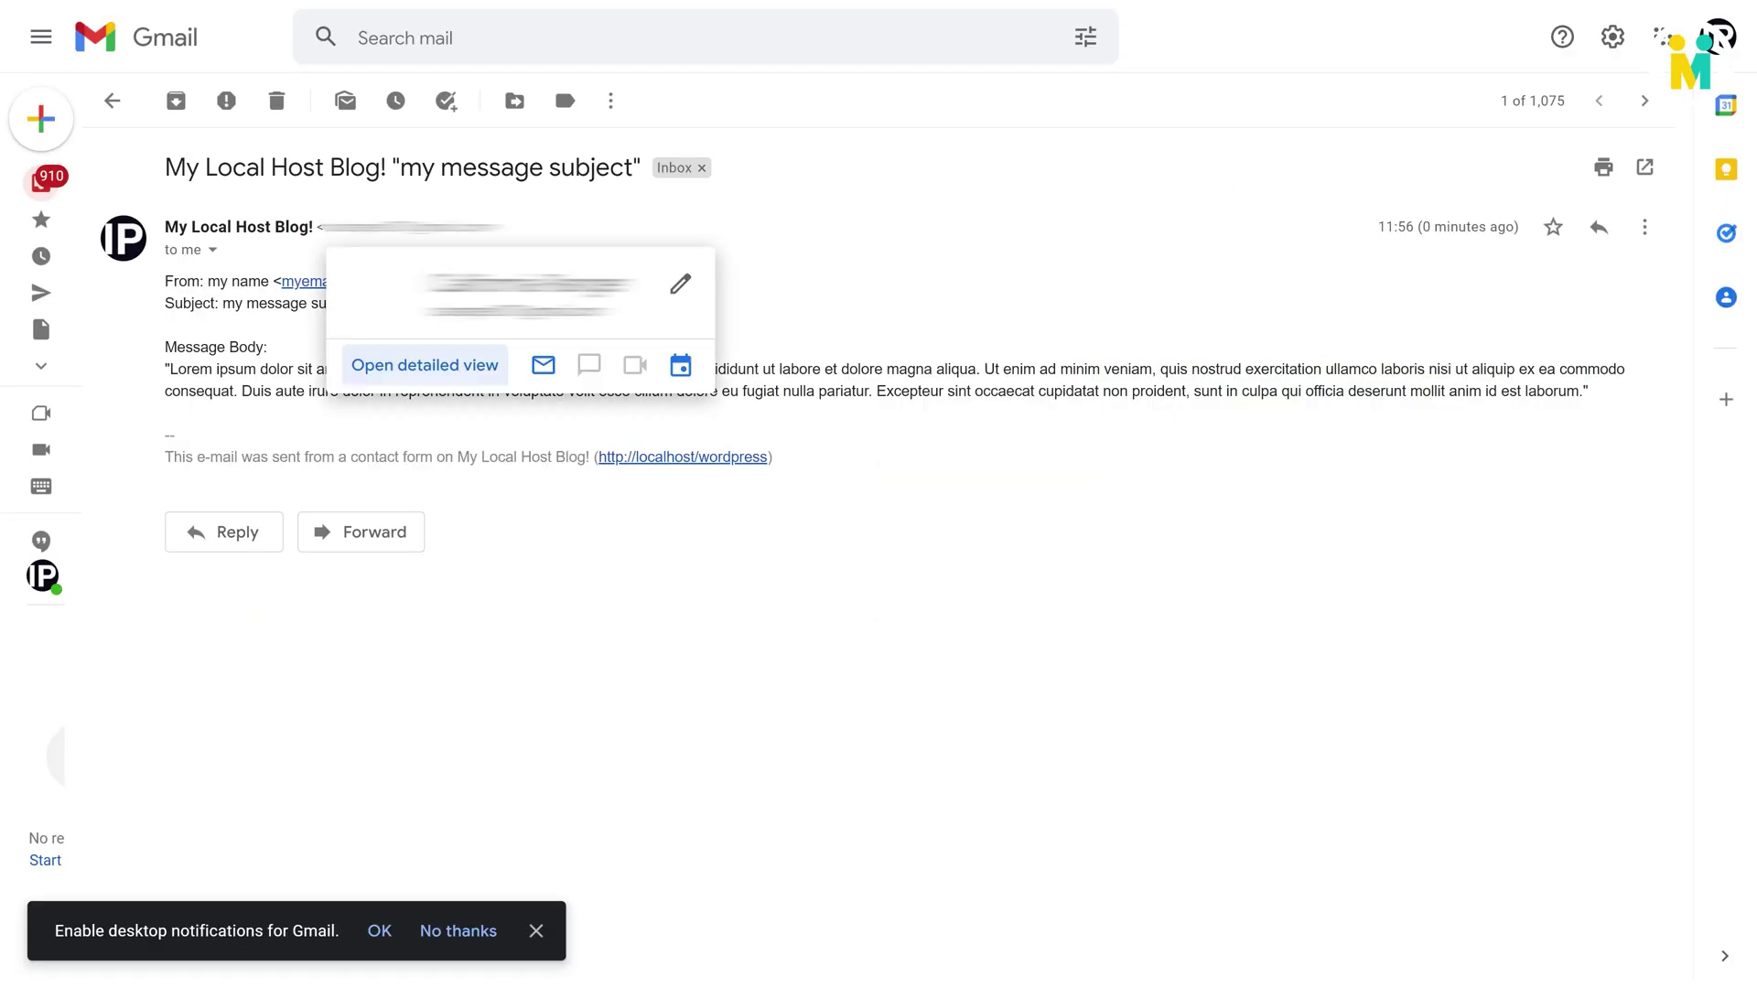
# Step: In Gmail, check the received contact form email's sender, From line, subject and message body
pyautogui.moveTo(164, 227); pyautogui.dragTo(558, 234)
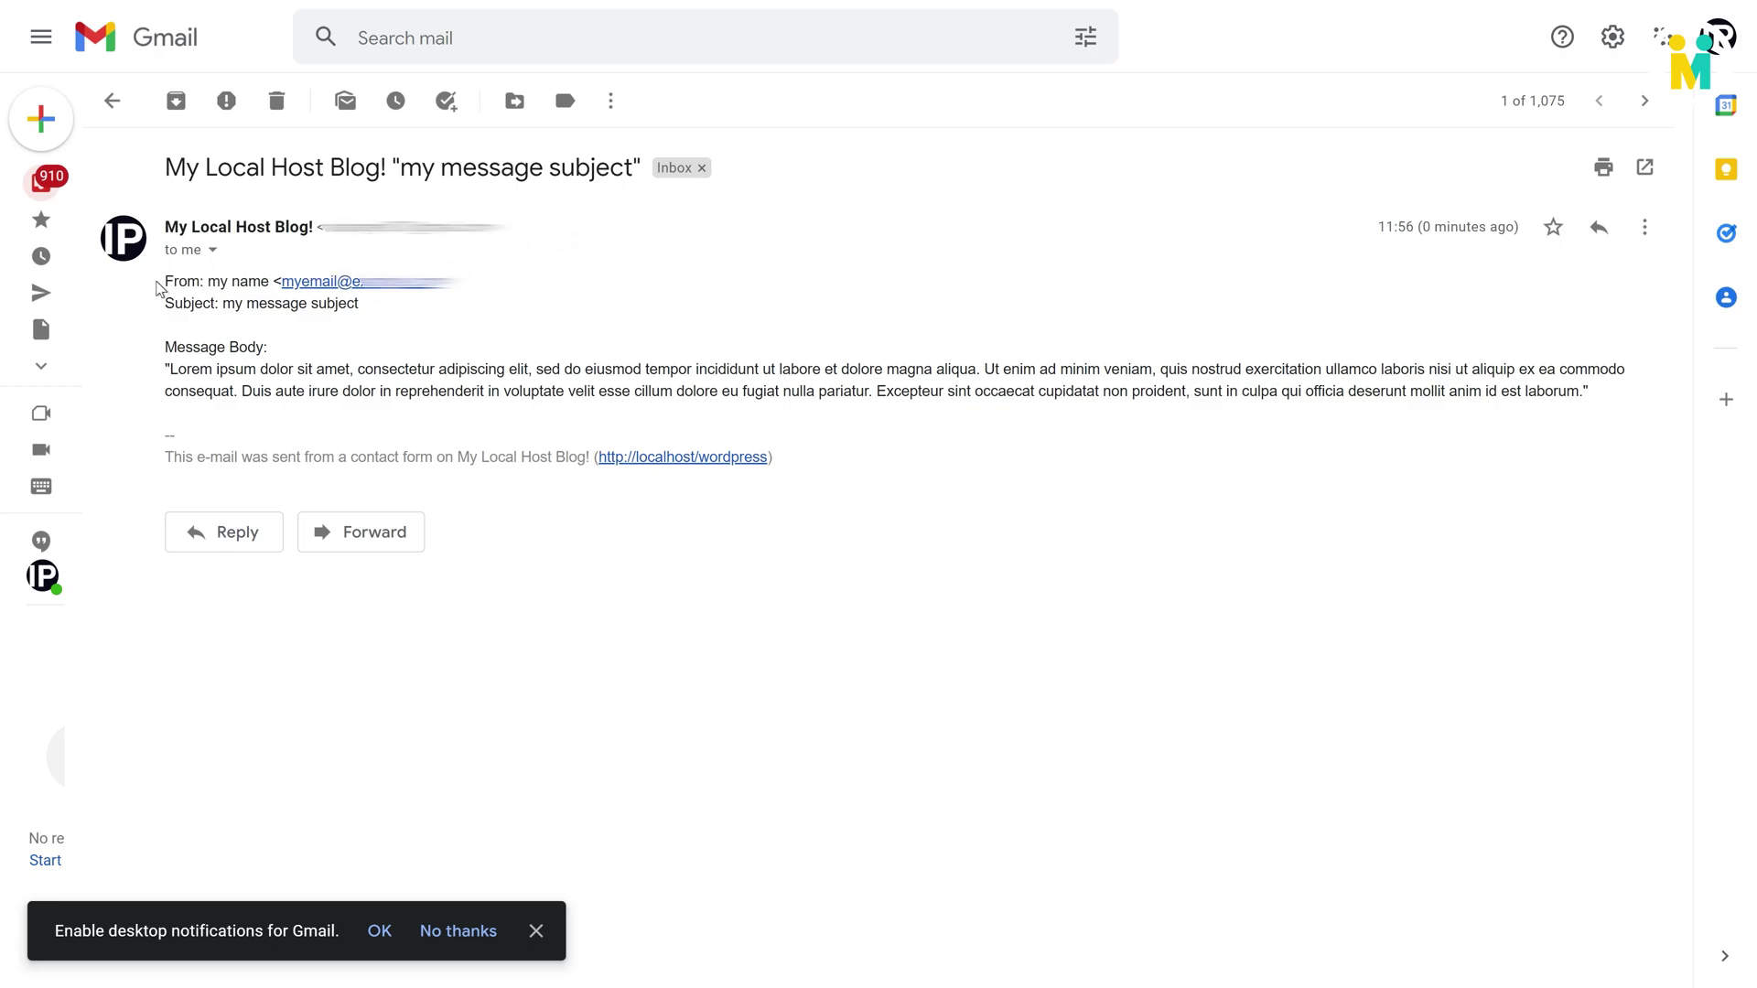
pyautogui.moveTo(165, 281); pyautogui.dragTo(462, 291)
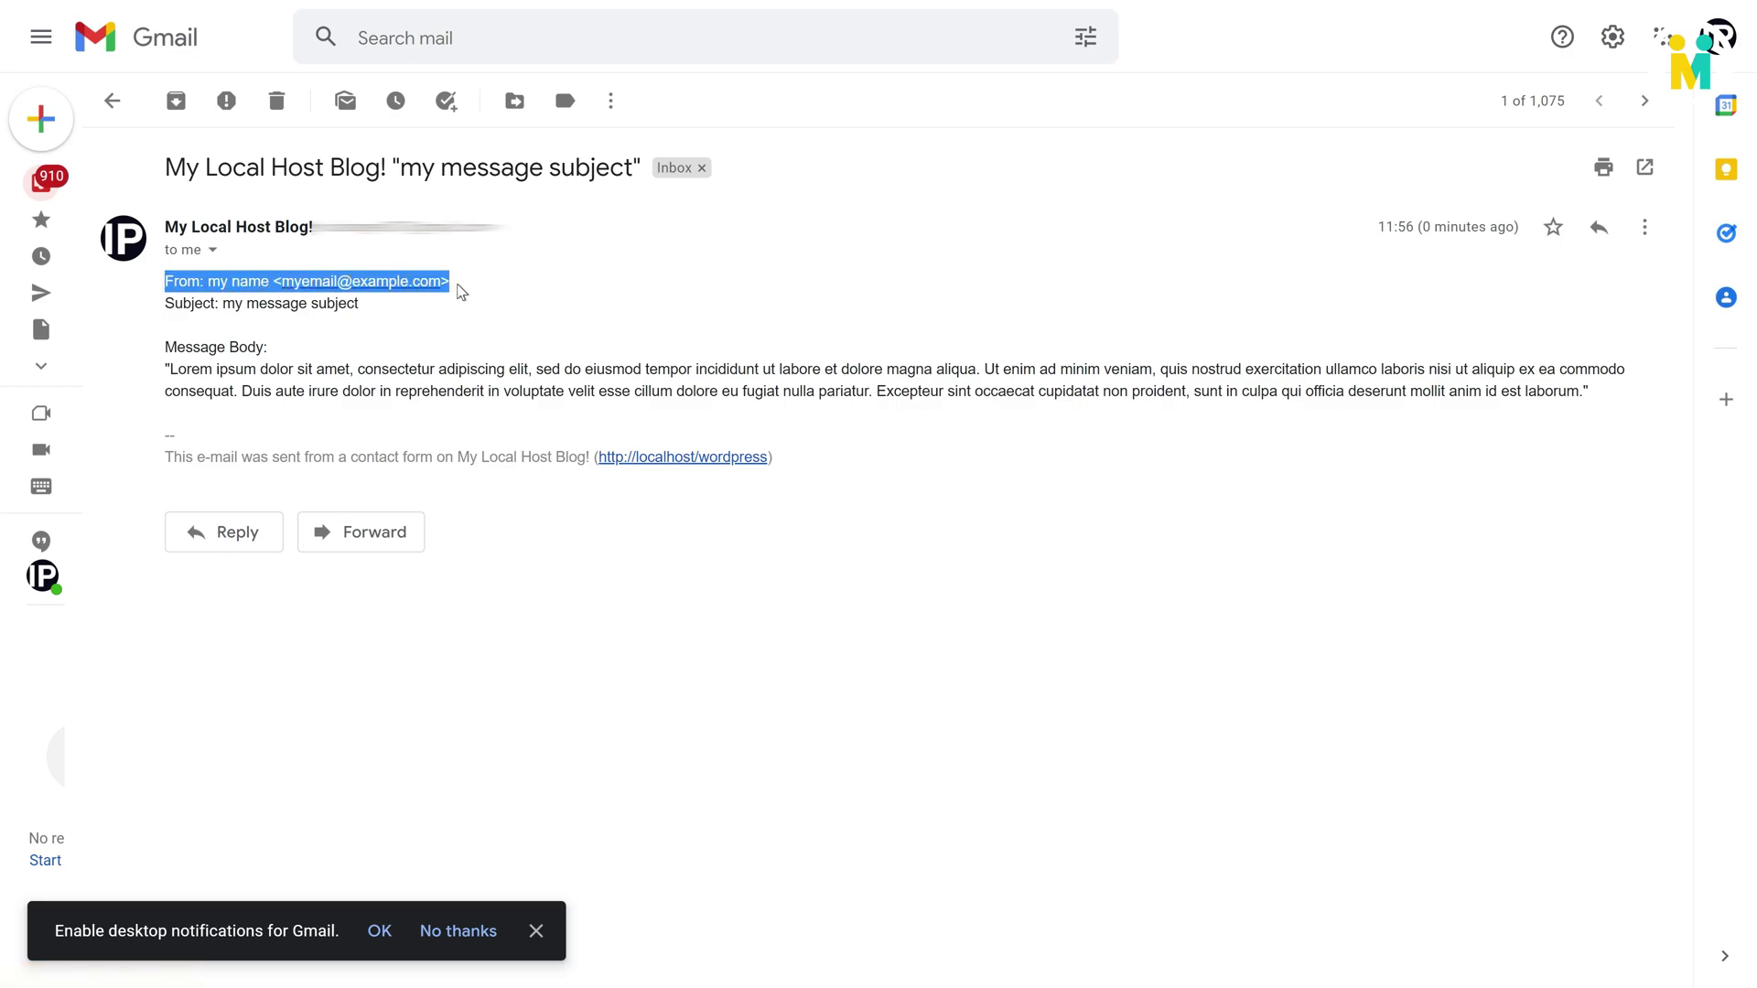
pyautogui.click(497, 290)
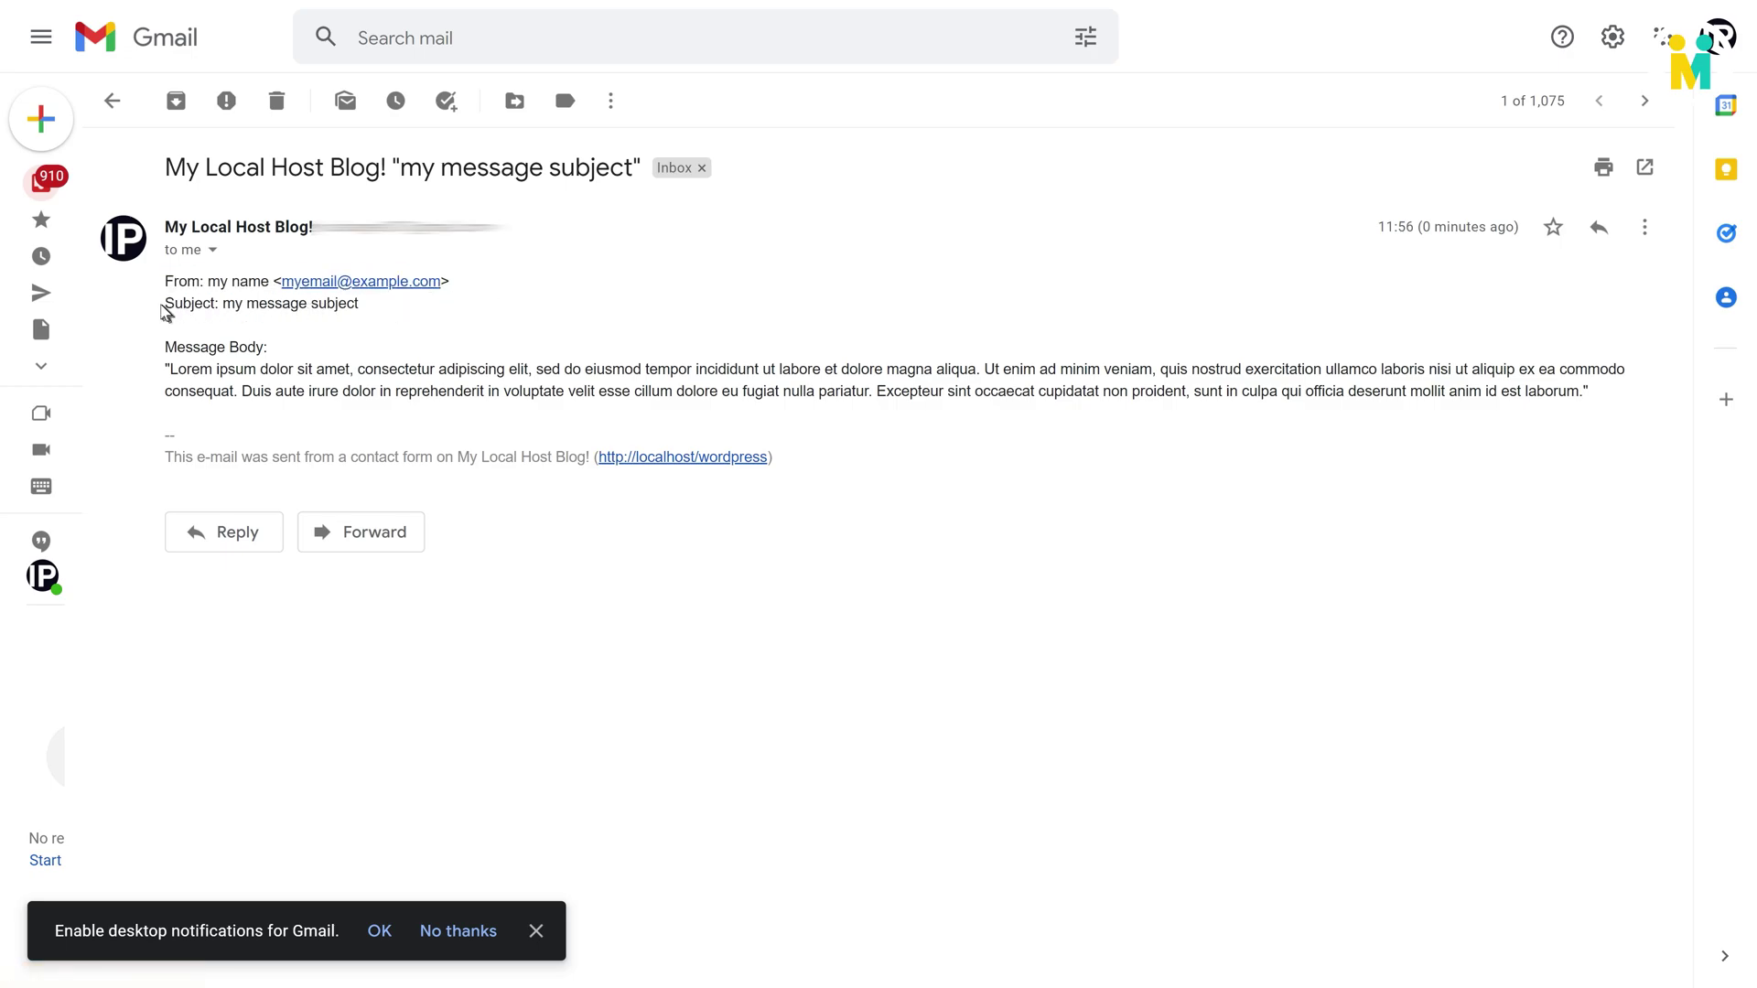
pyautogui.moveTo(166, 311); pyautogui.dragTo(389, 322)
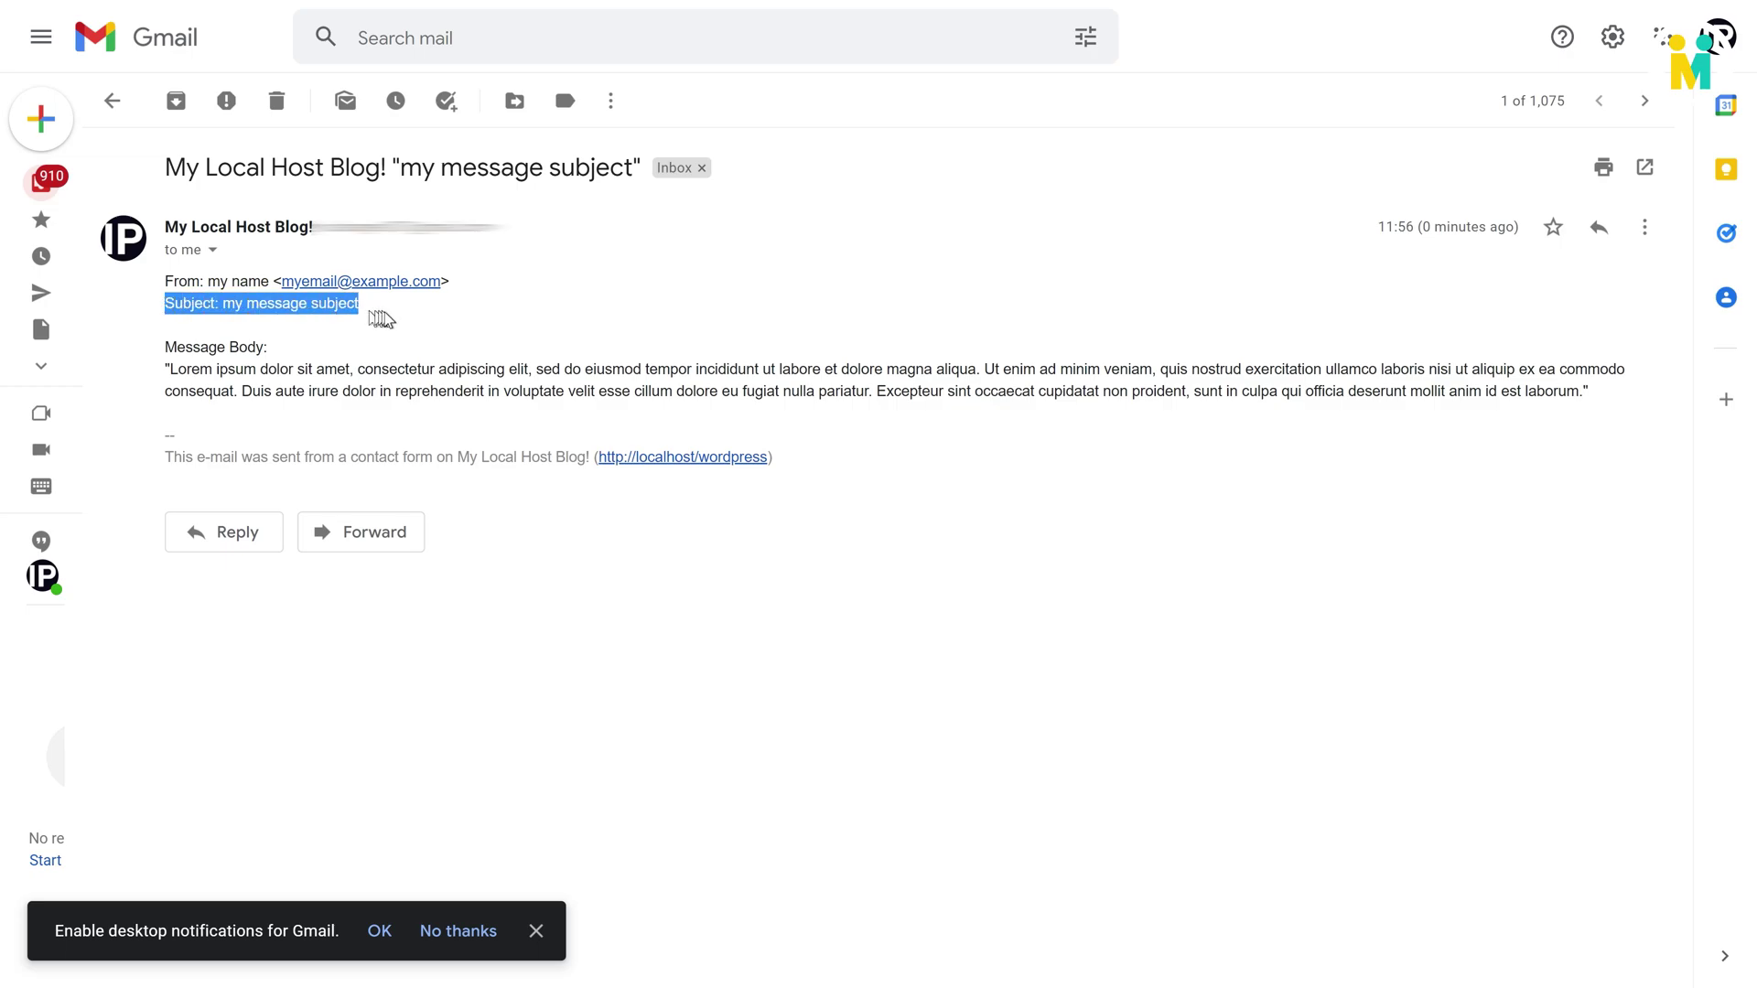
pyautogui.click(389, 322)
pyautogui.moveTo(164, 347); pyautogui.dragTo(1622, 407)
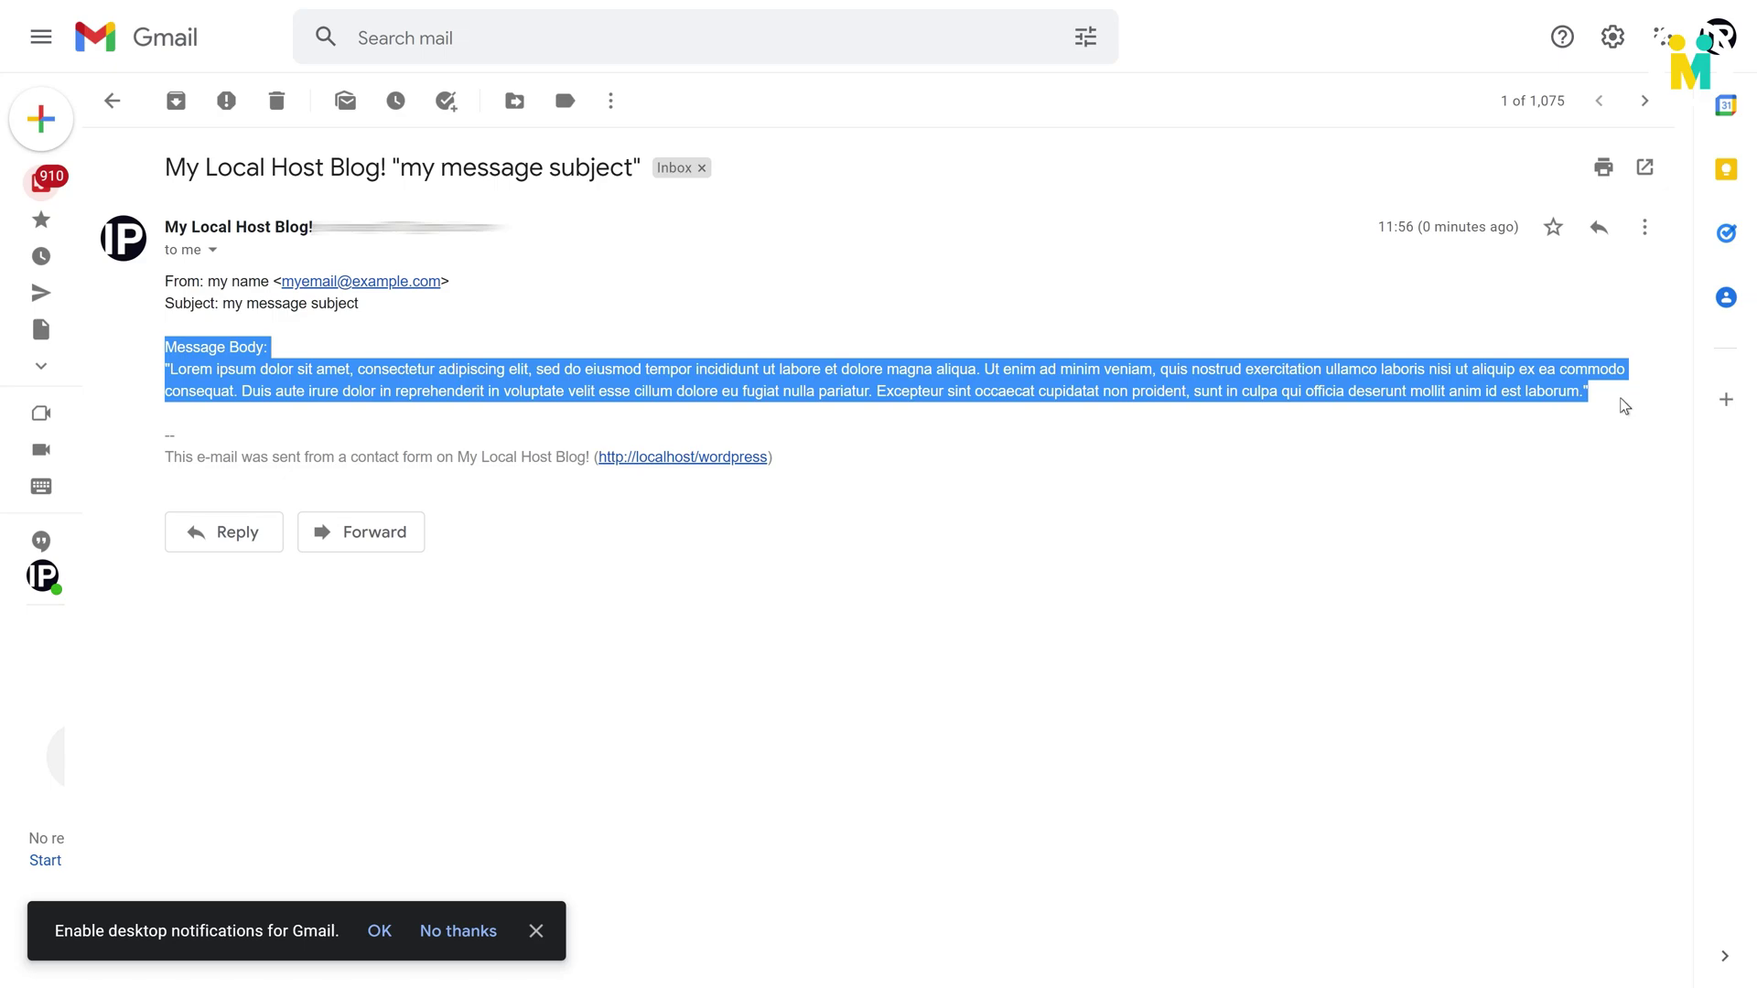
pyautogui.click(972, 555)
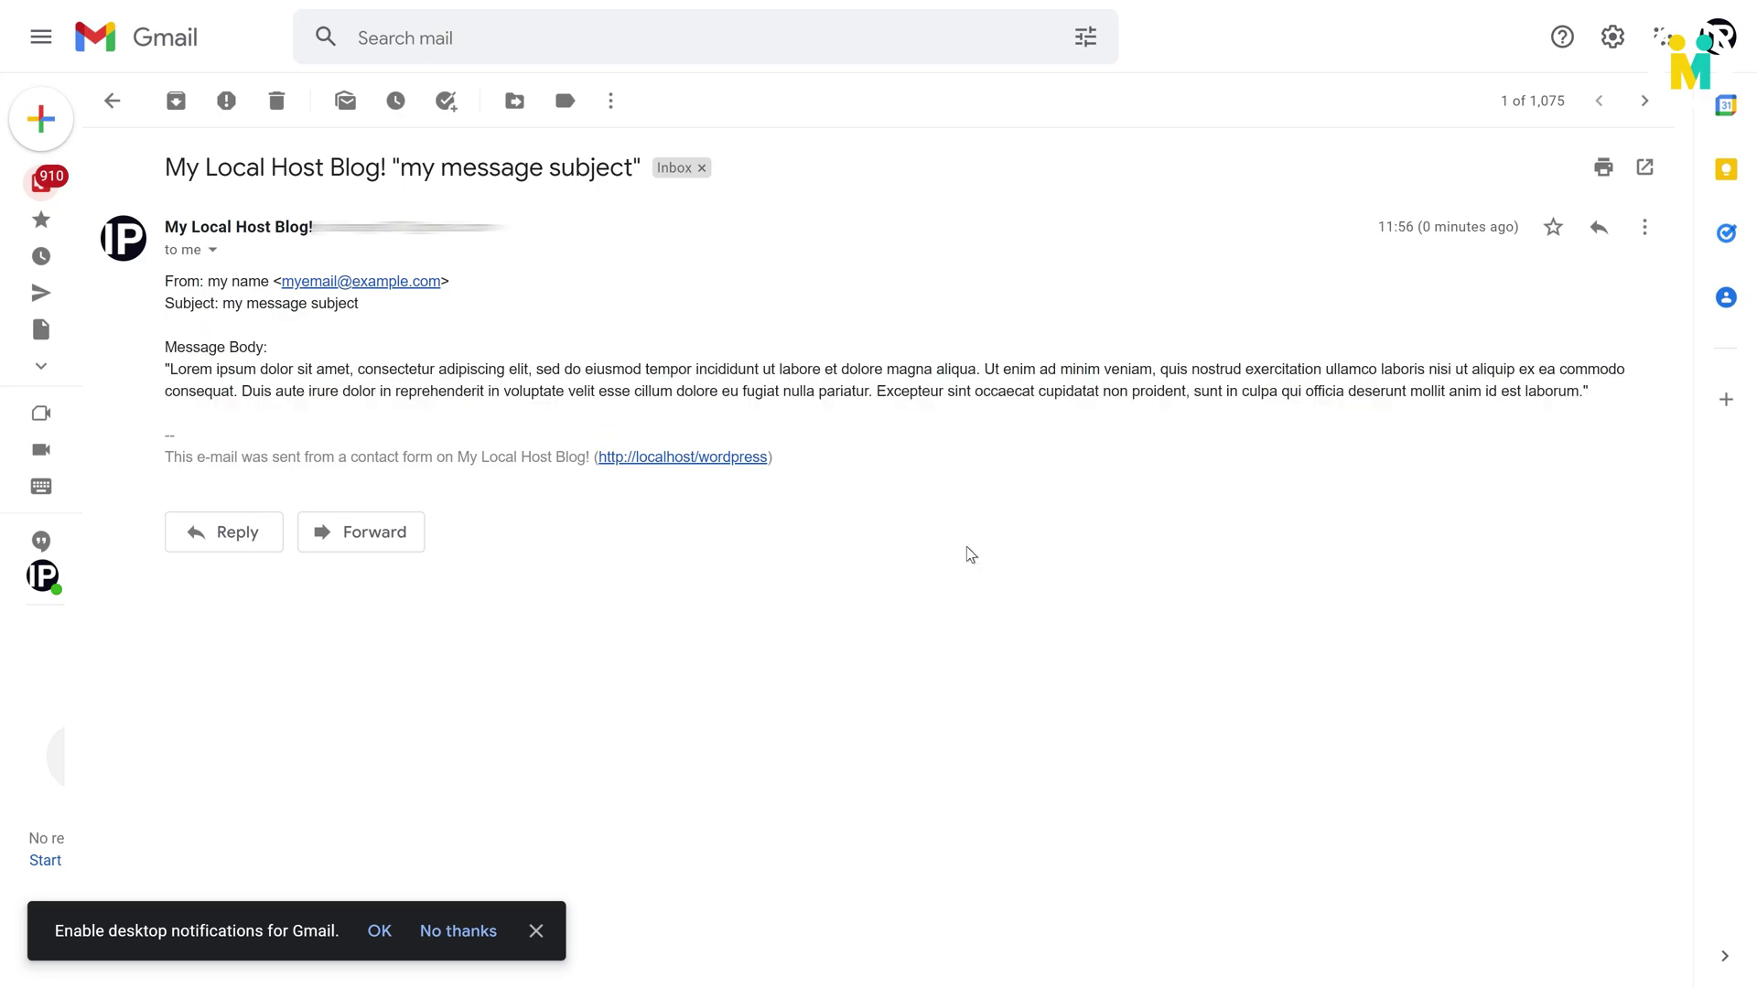